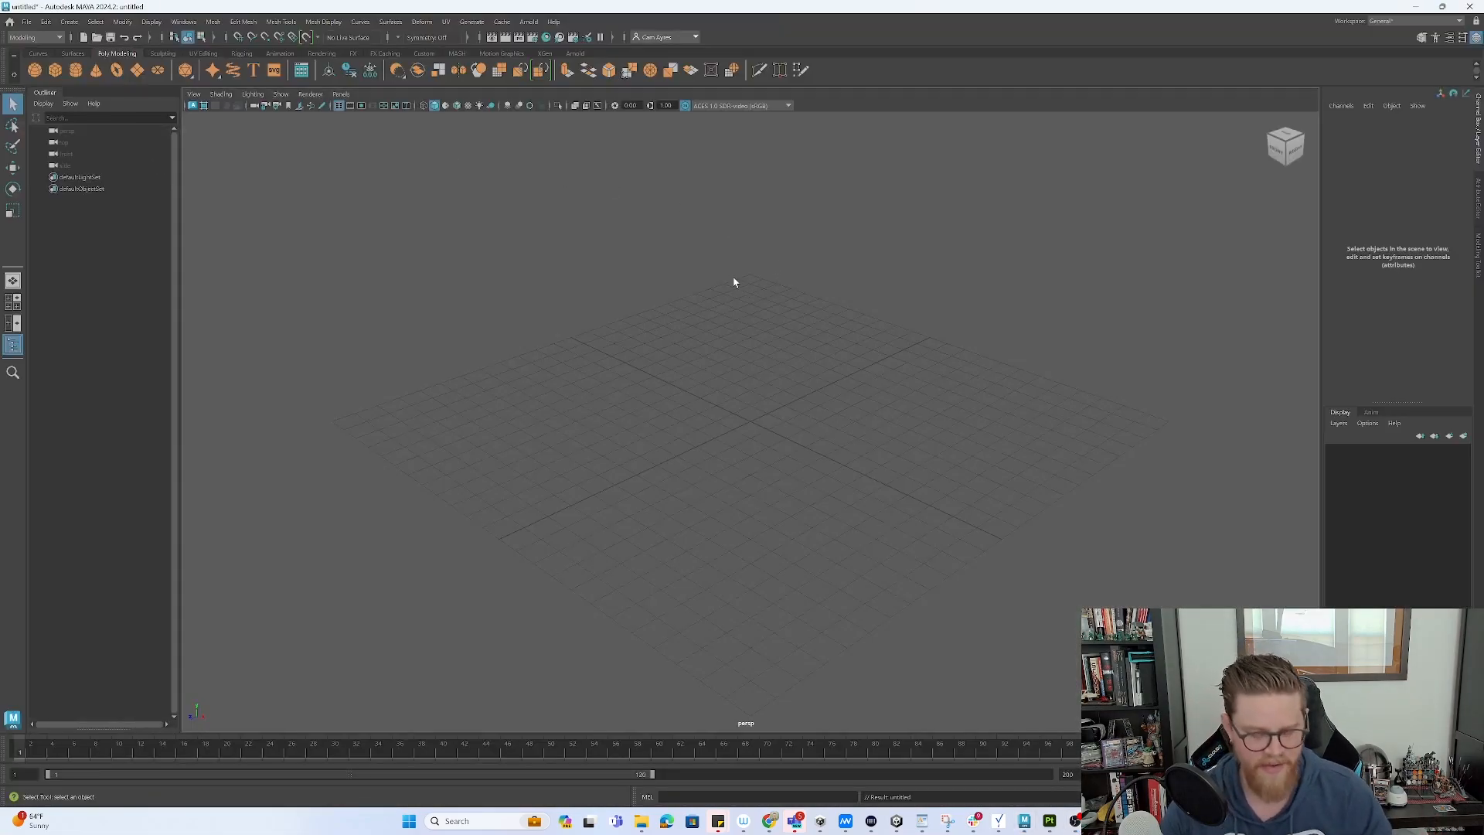
- Add a polygon cube and slide it left of centre along X
alt+drag(762, 325, 788, 325)
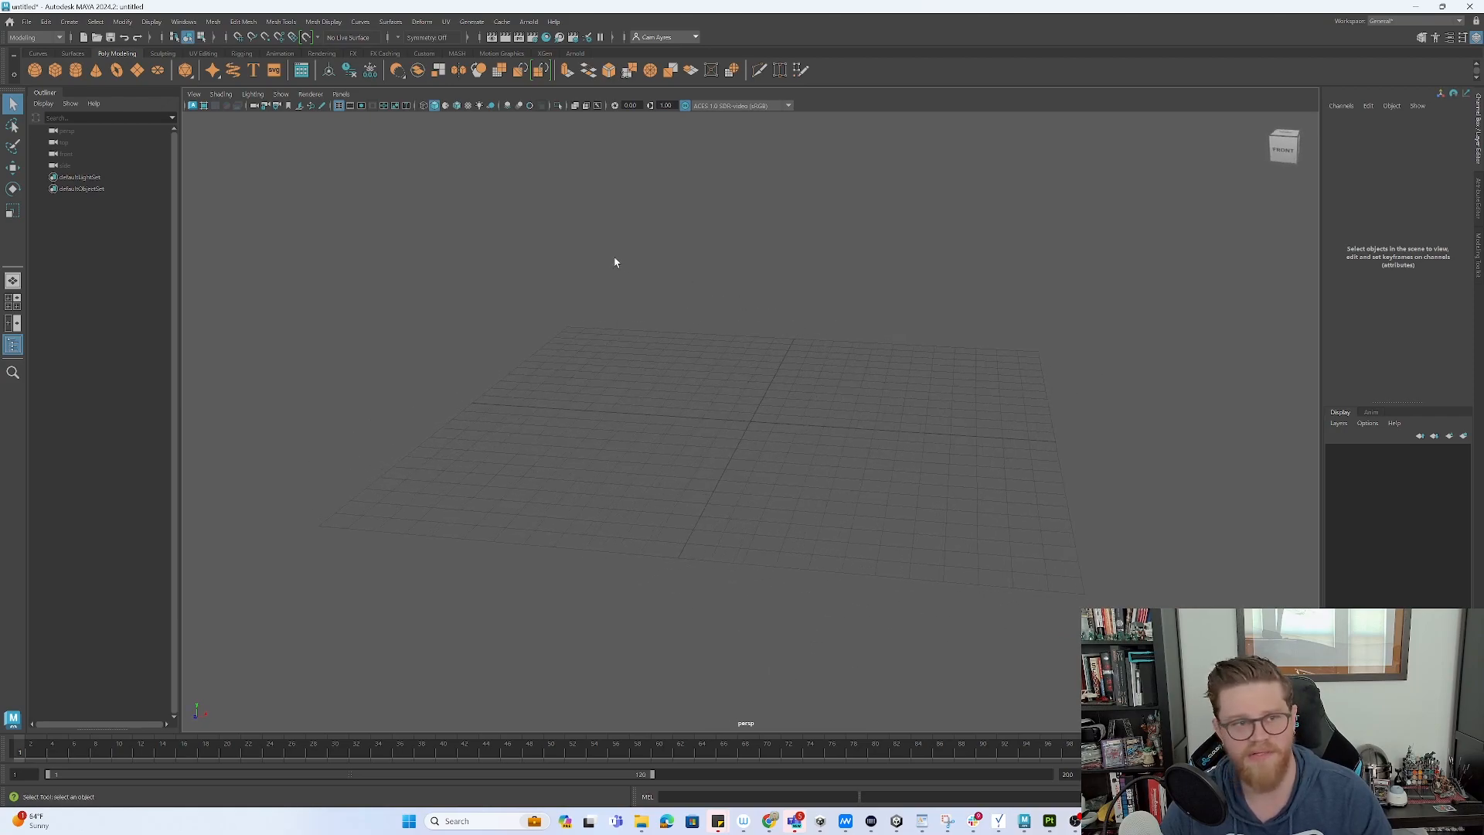
click(56, 71)
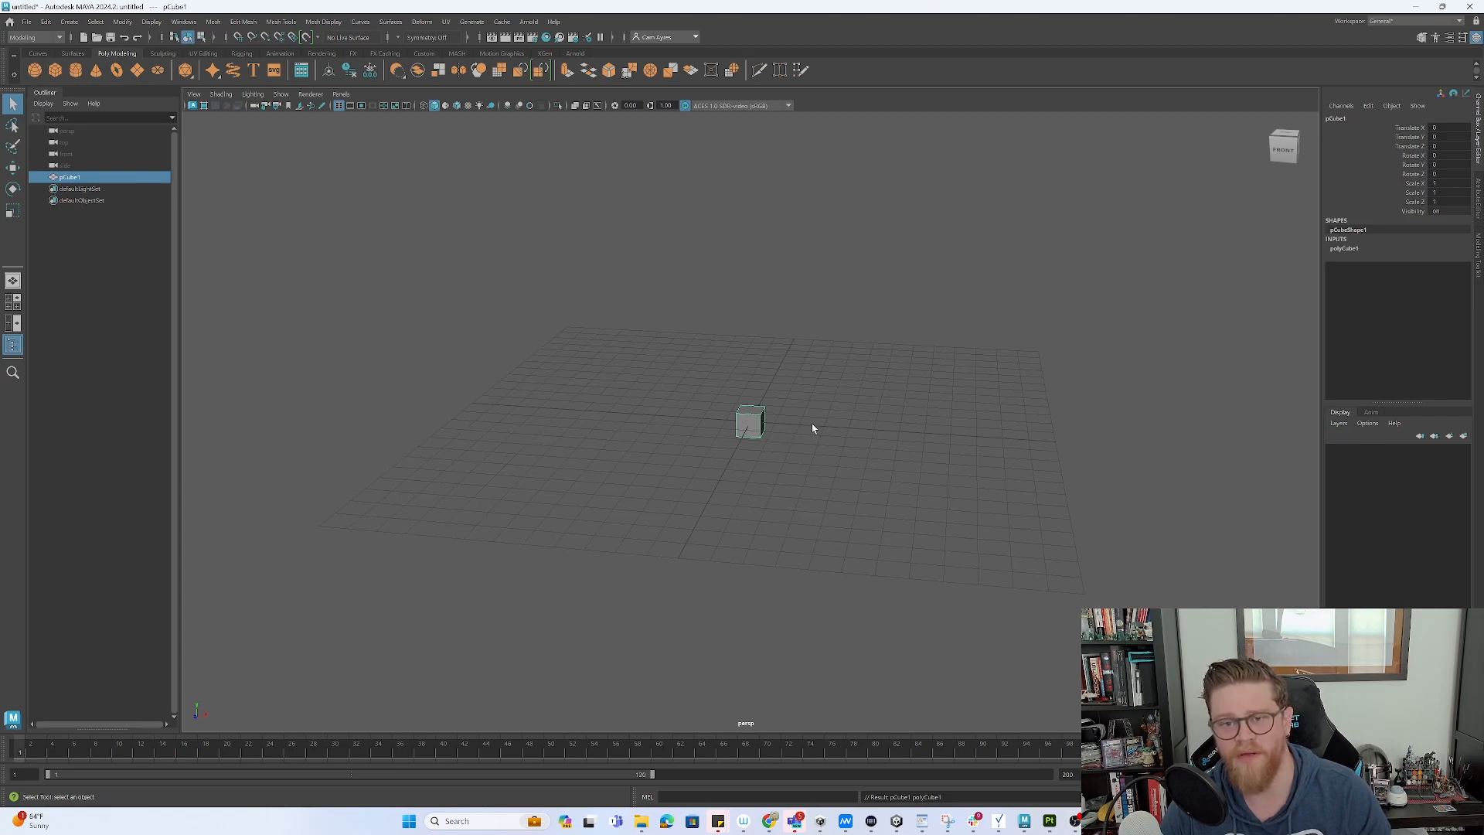
key(w)
drag(804, 430, 117, 384)
- Scale the cube into a long thin beam and show the scene in four views
key(r)
alt+middle_drag(861, 367, 870, 455)
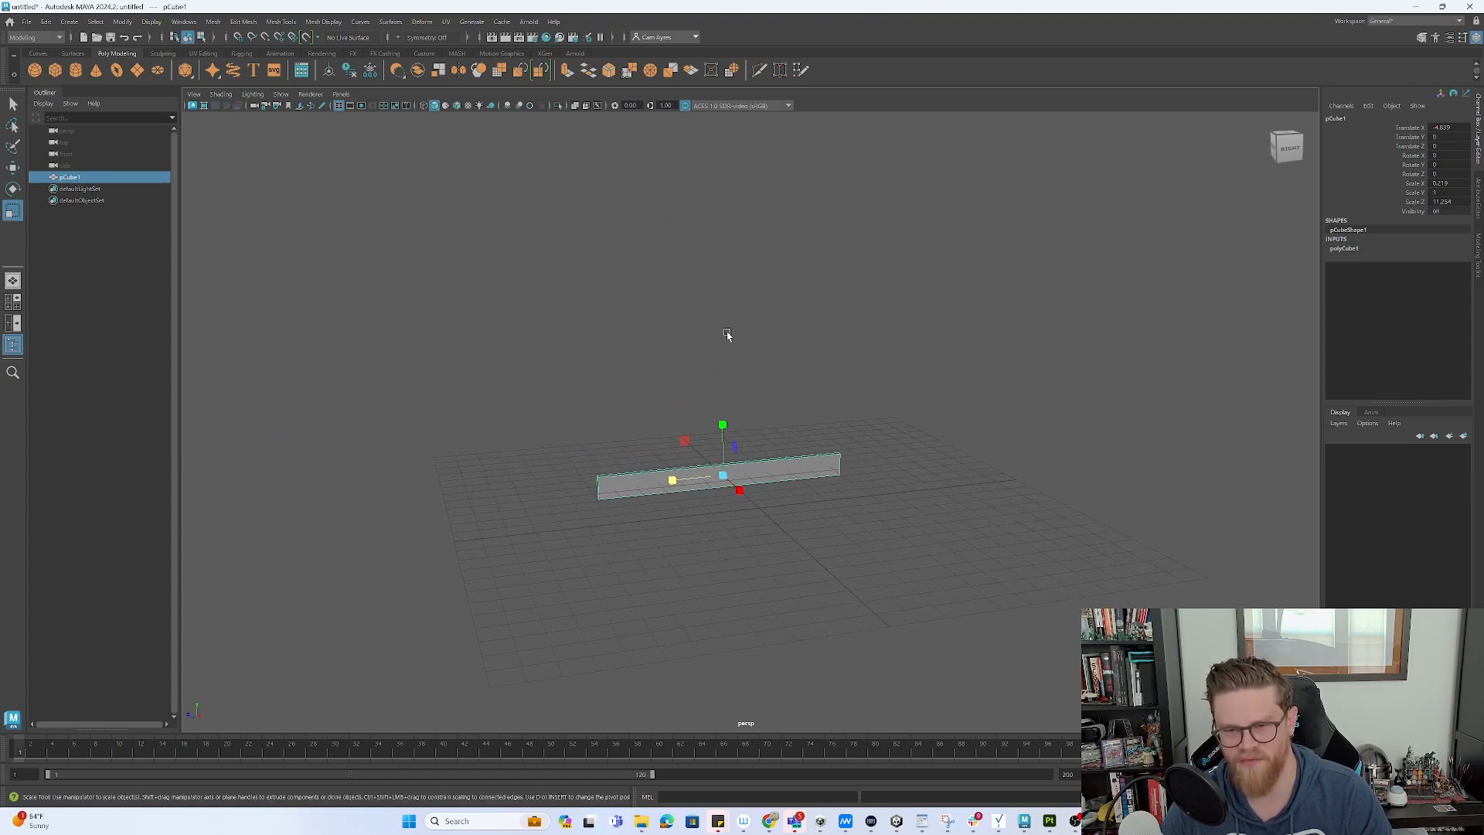
alt+drag(845, 392, 859, 384)
mouse_move(808, 399)
alt+right_down()
mouse_move(795, 377)
mouse_move(805, 401)
alt+right_up()
alt+drag(803, 400, 807, 469)
key(space)
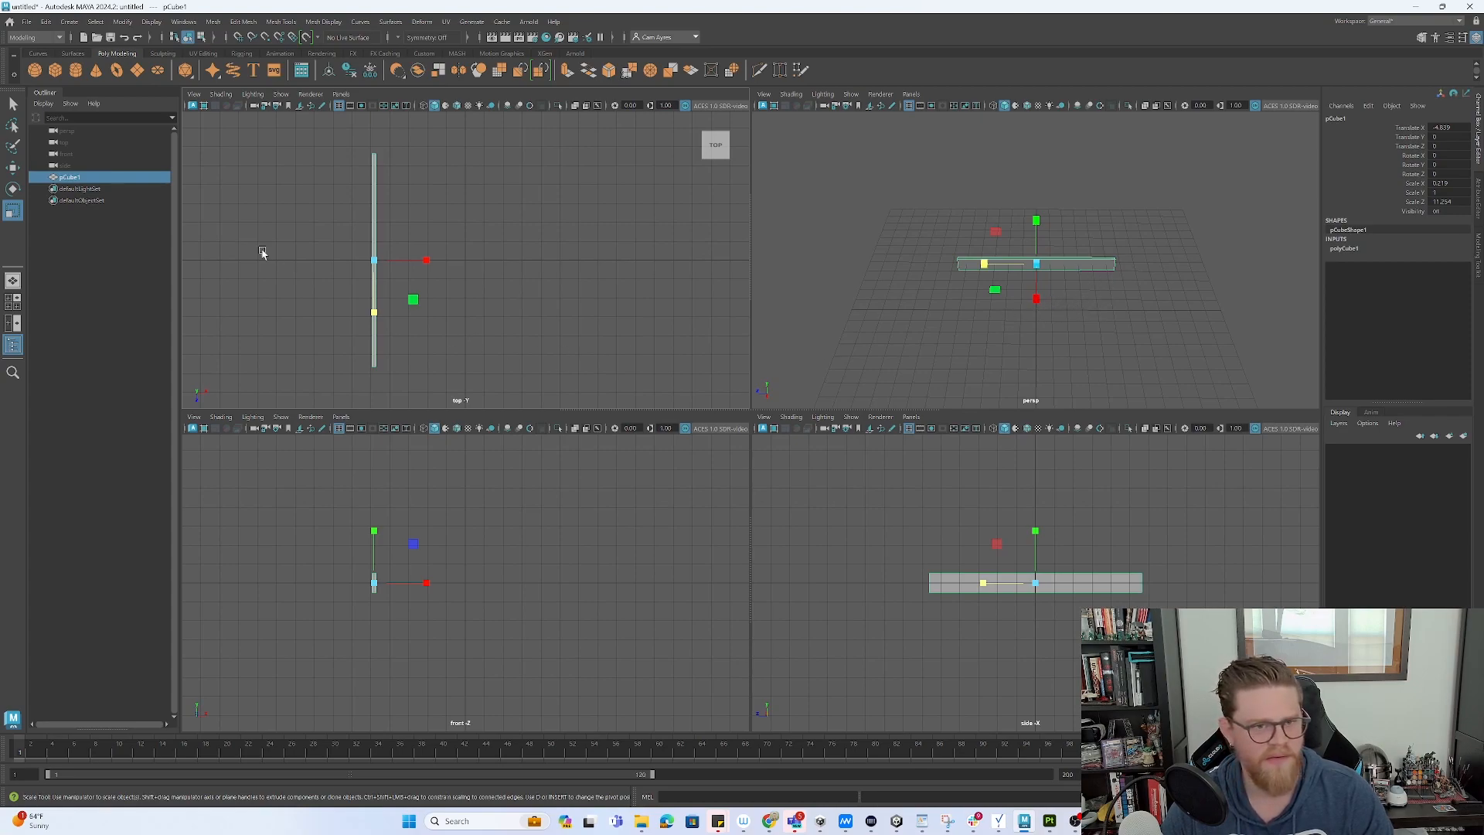
- Insert two edge loops near the beam's ends, then return to a single perspective view
click(249, 22)
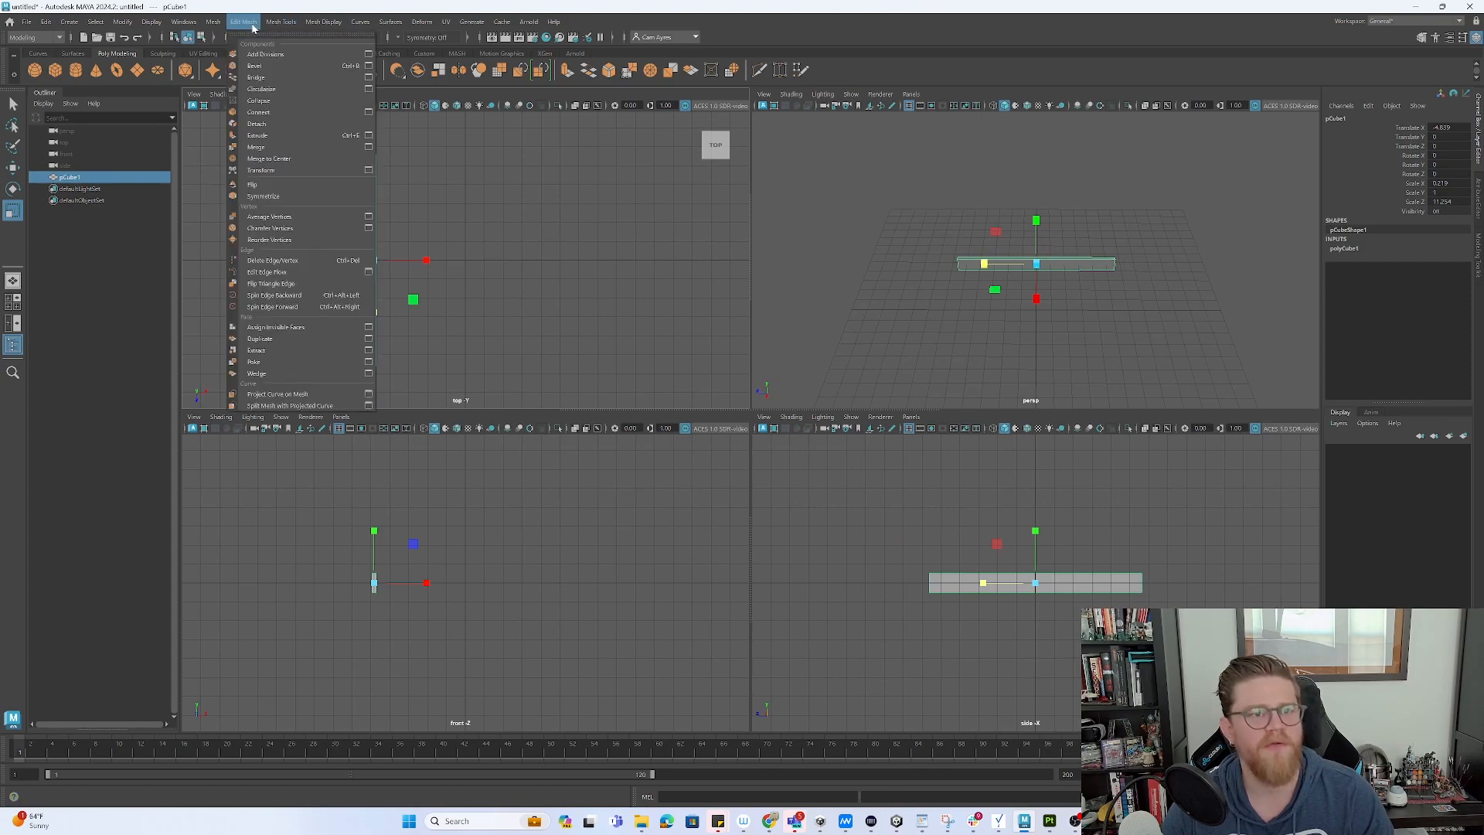
mouse_move(277, 26)
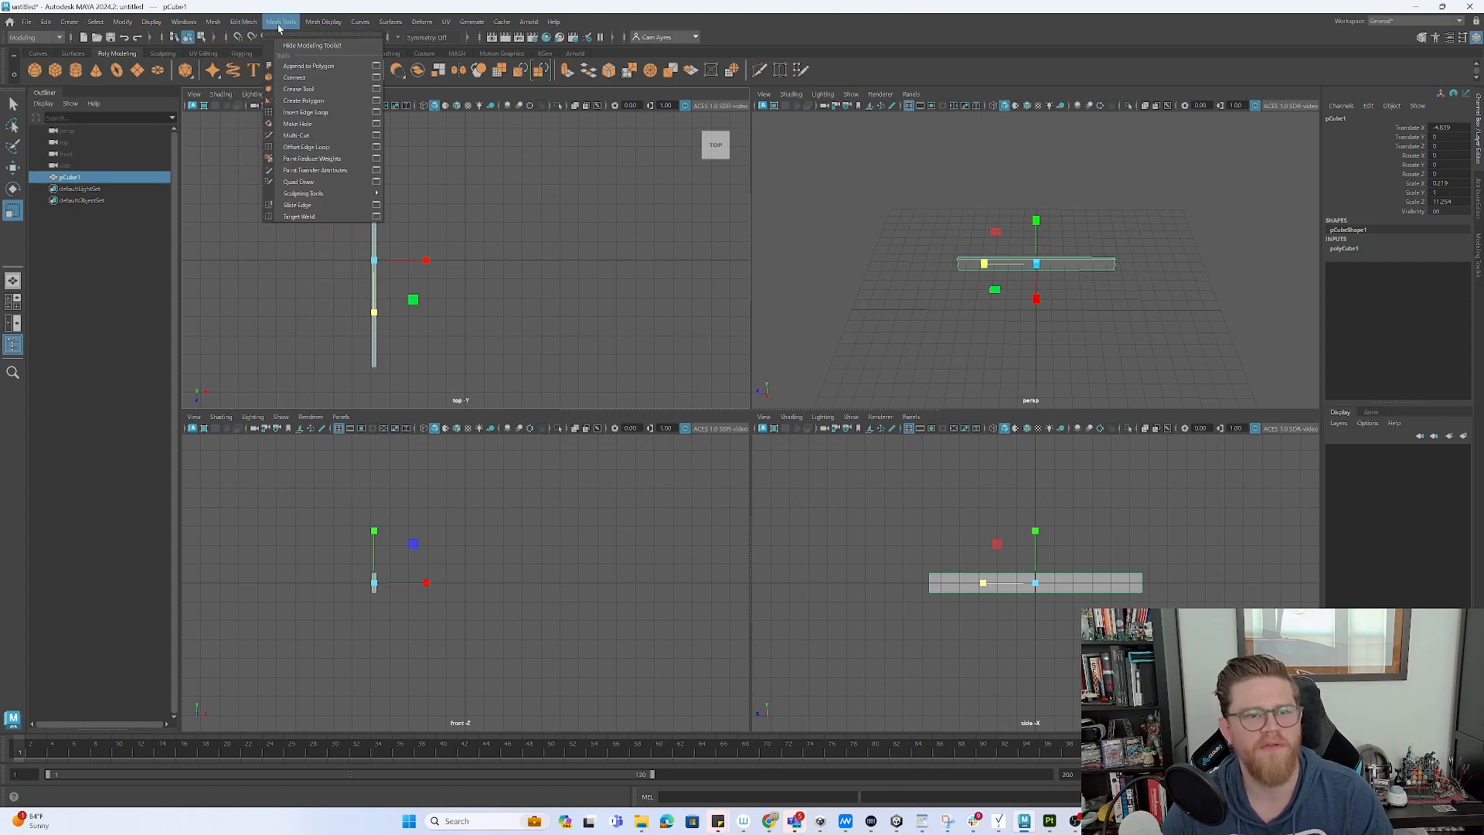
click(305, 112)
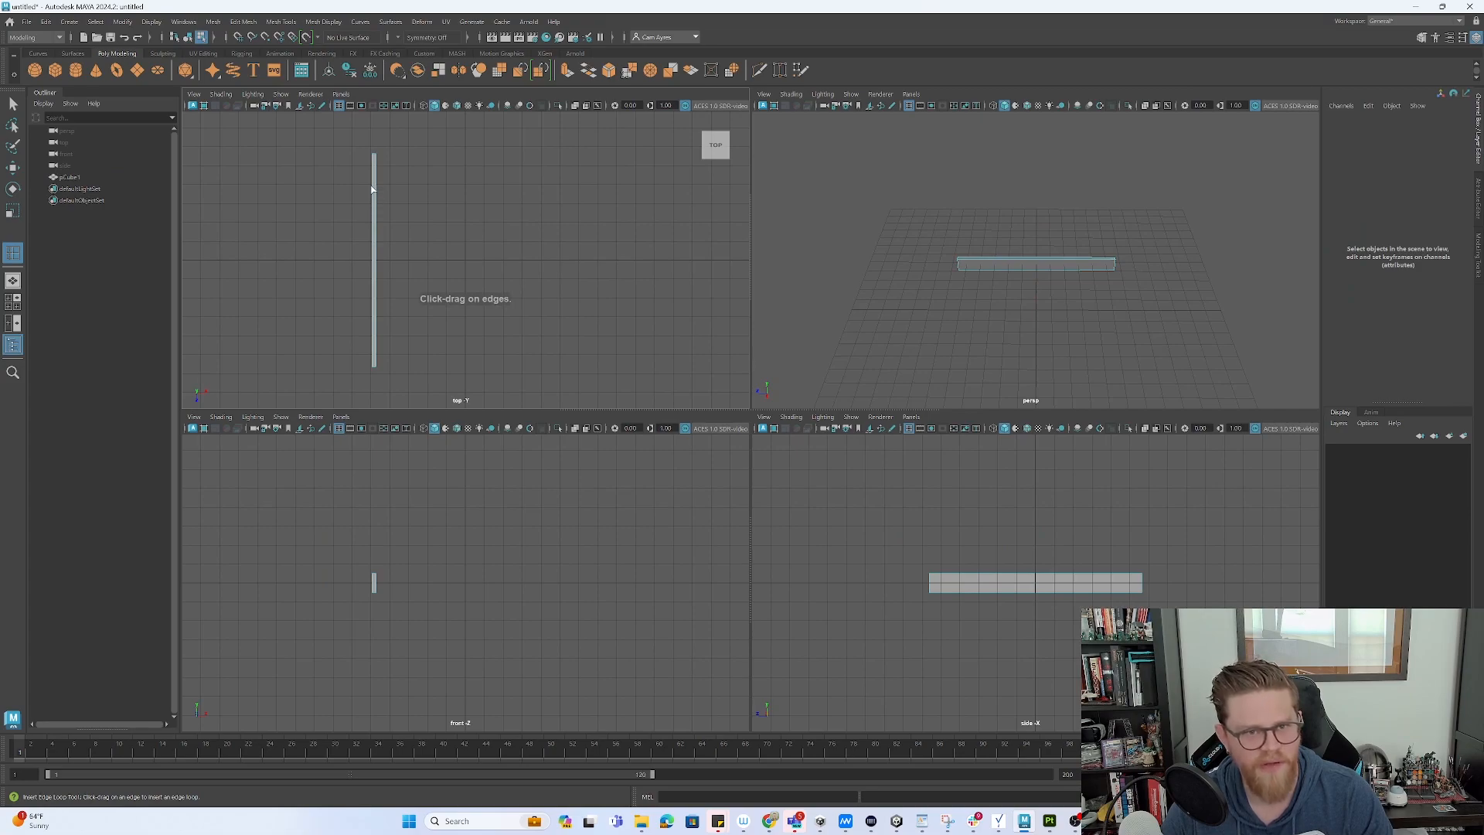
click(374, 187)
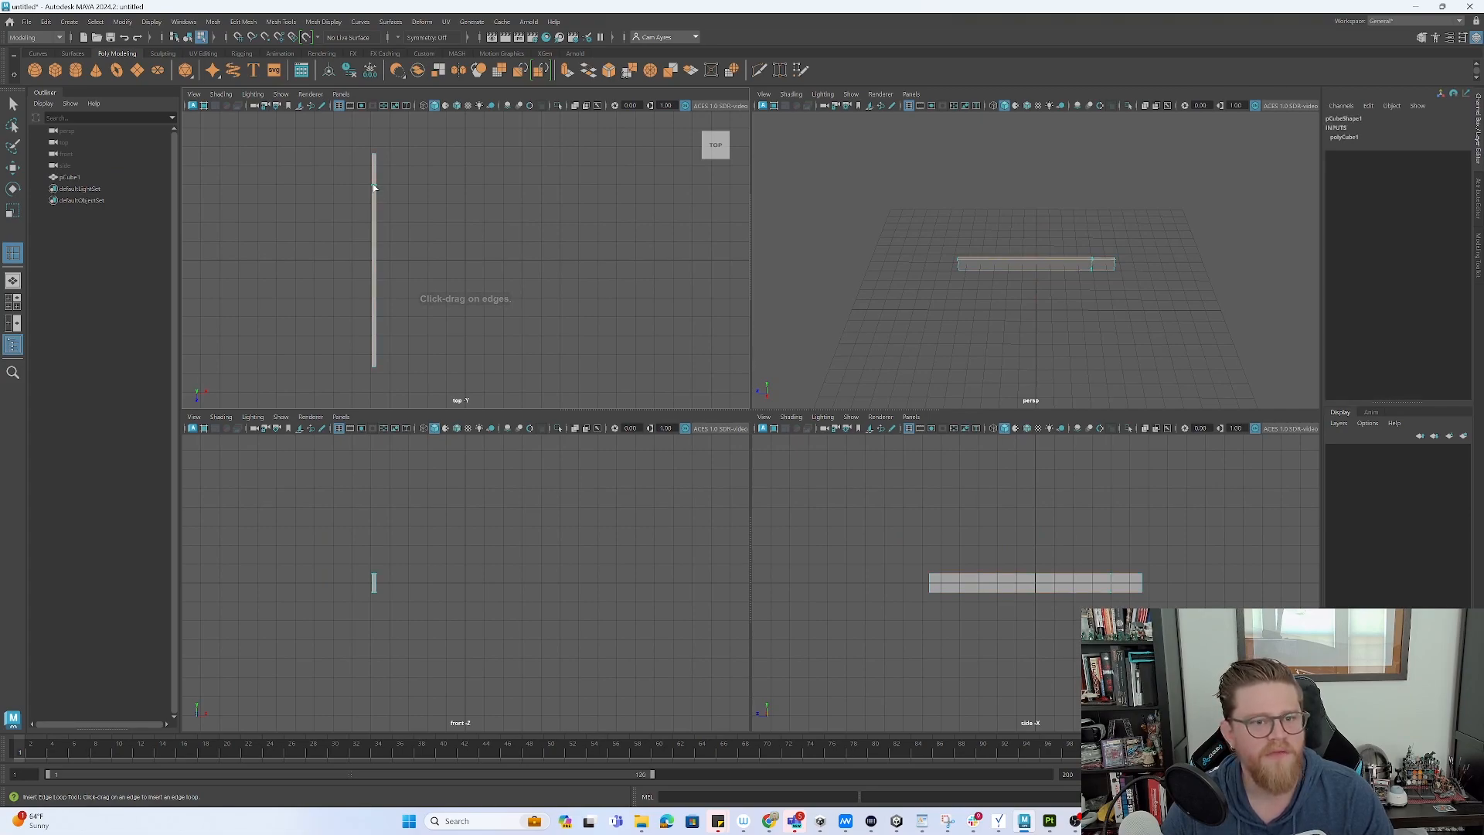
click(376, 340)
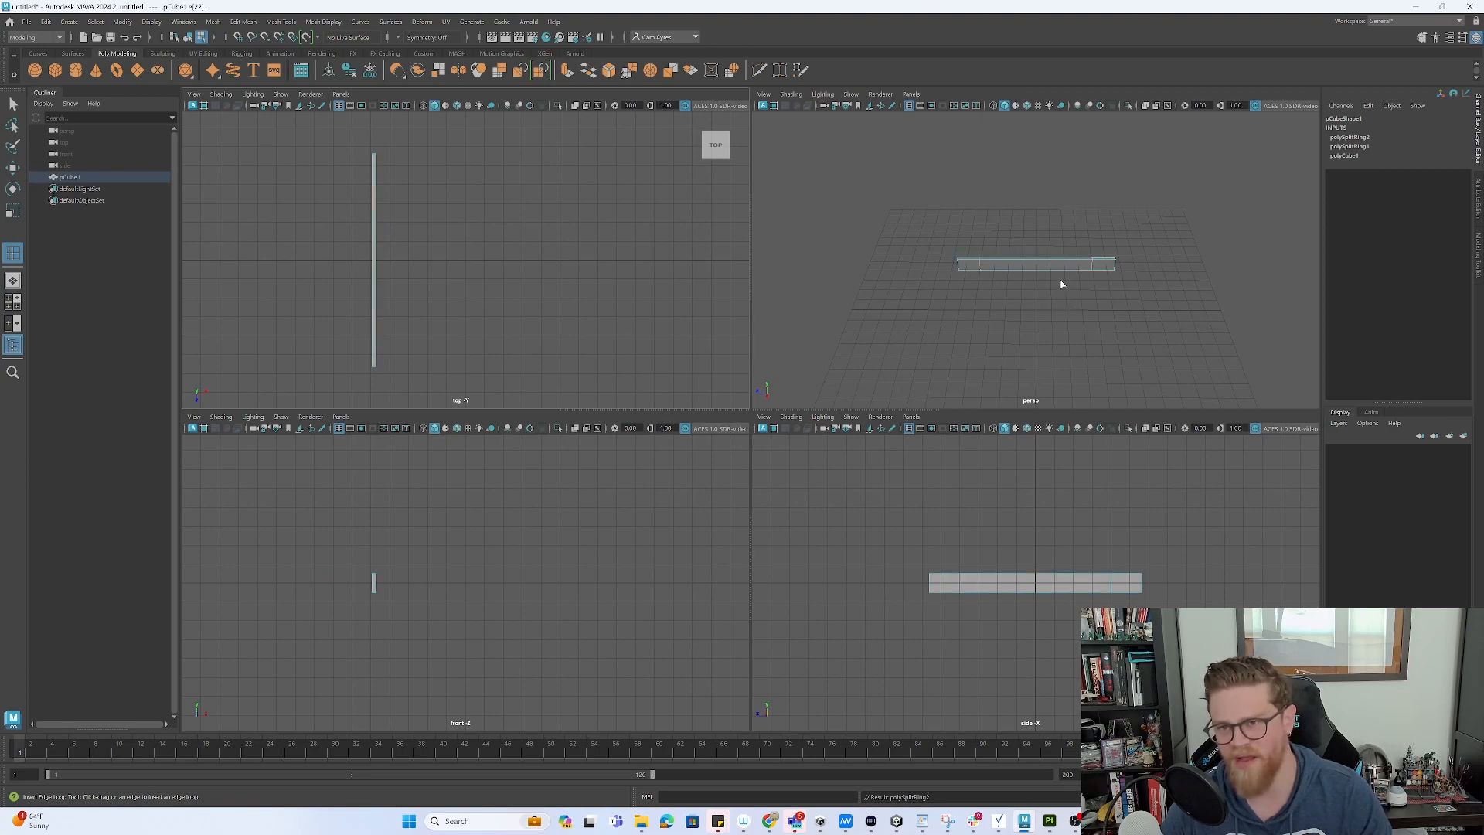
key(q)
key(space)
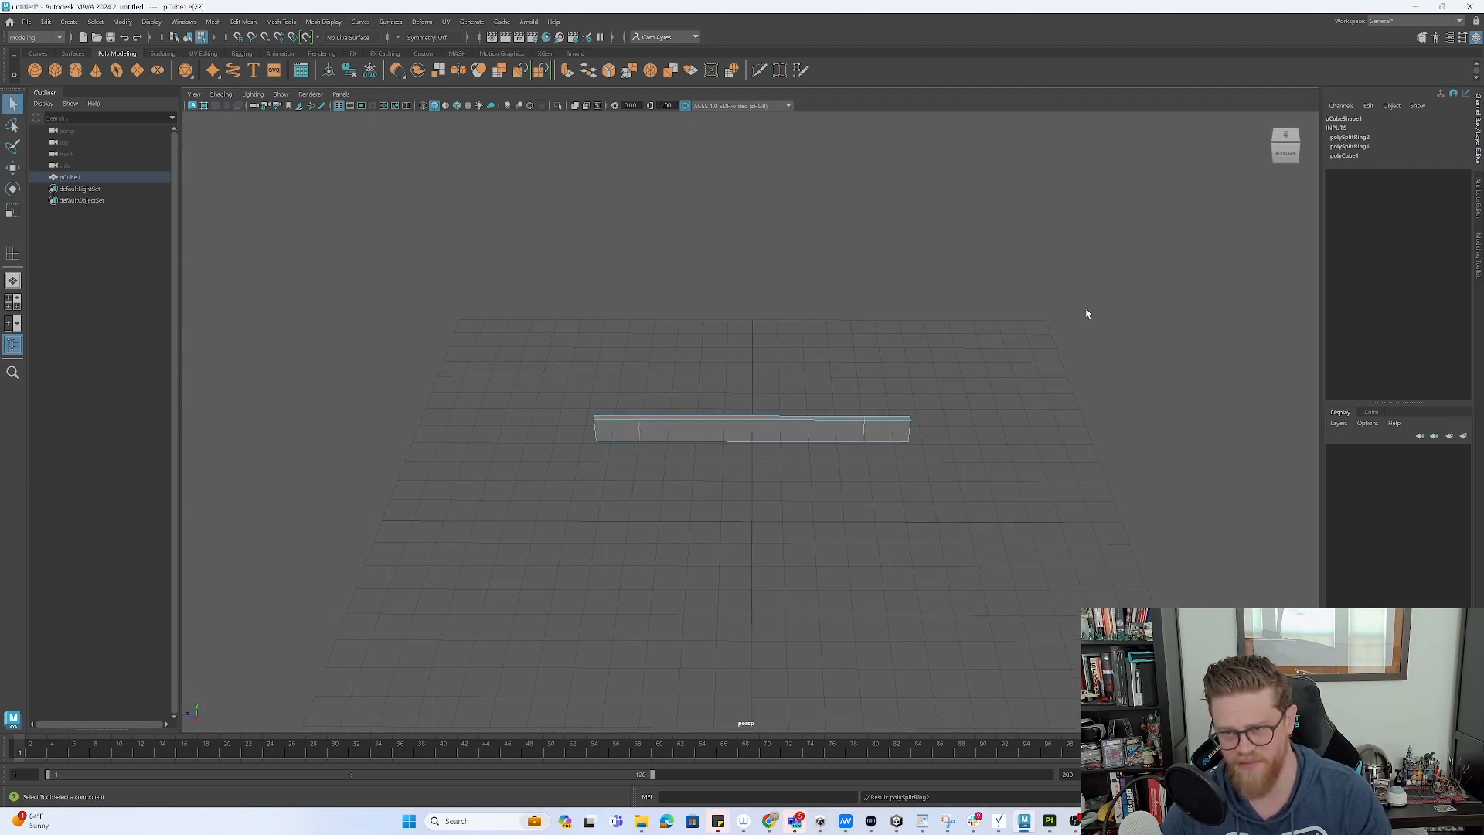
- Select both end top faces of the beam and extrude them upward into pillars
key(F11)
click(895, 418)
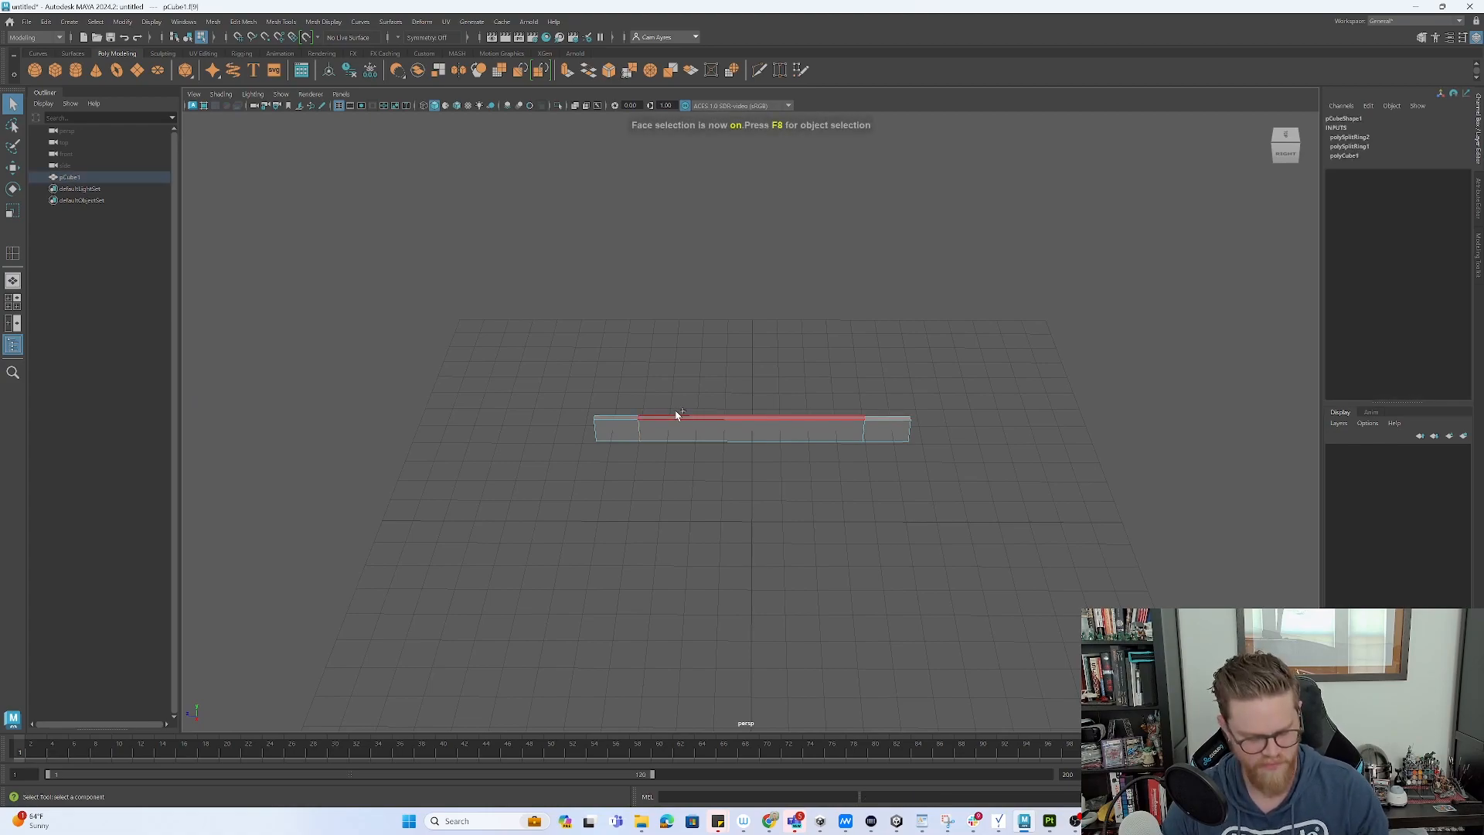
click(676, 415)
key(ctrl+e)
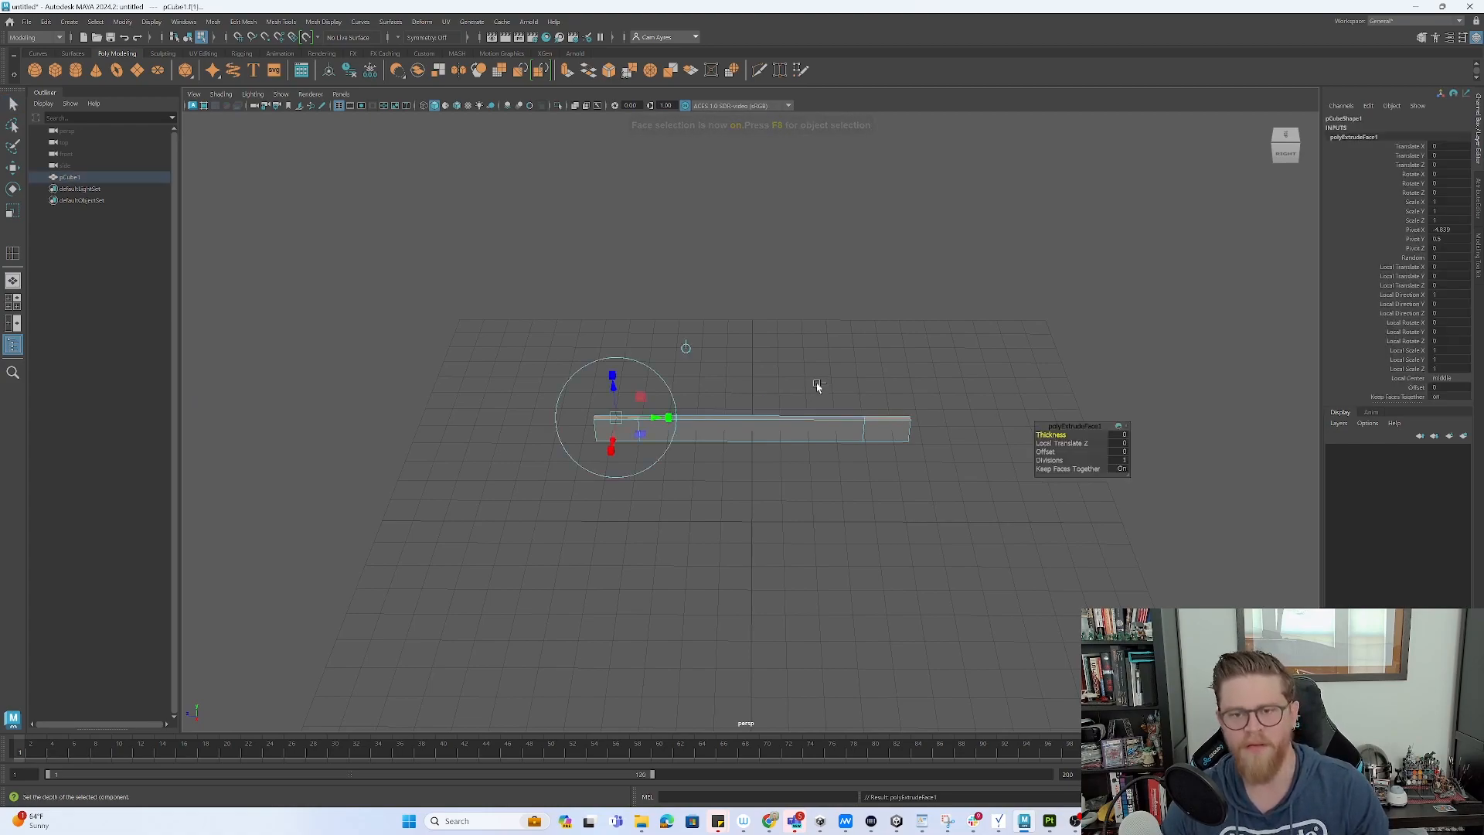
drag(620, 390, 609, 136)
alt+right_drag(783, 319, 584, 256)
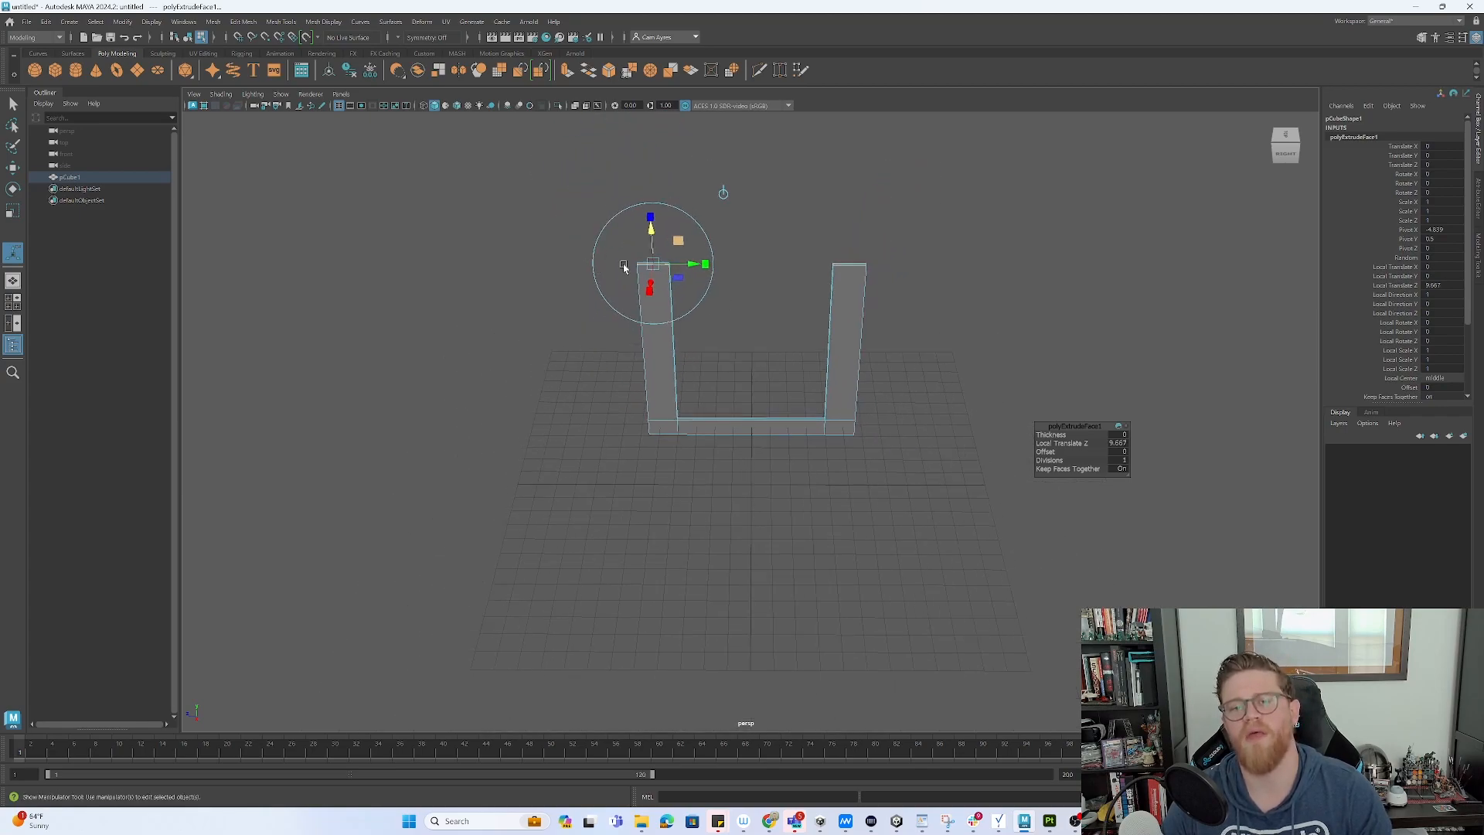
alt+middle_drag(857, 309, 851, 349)
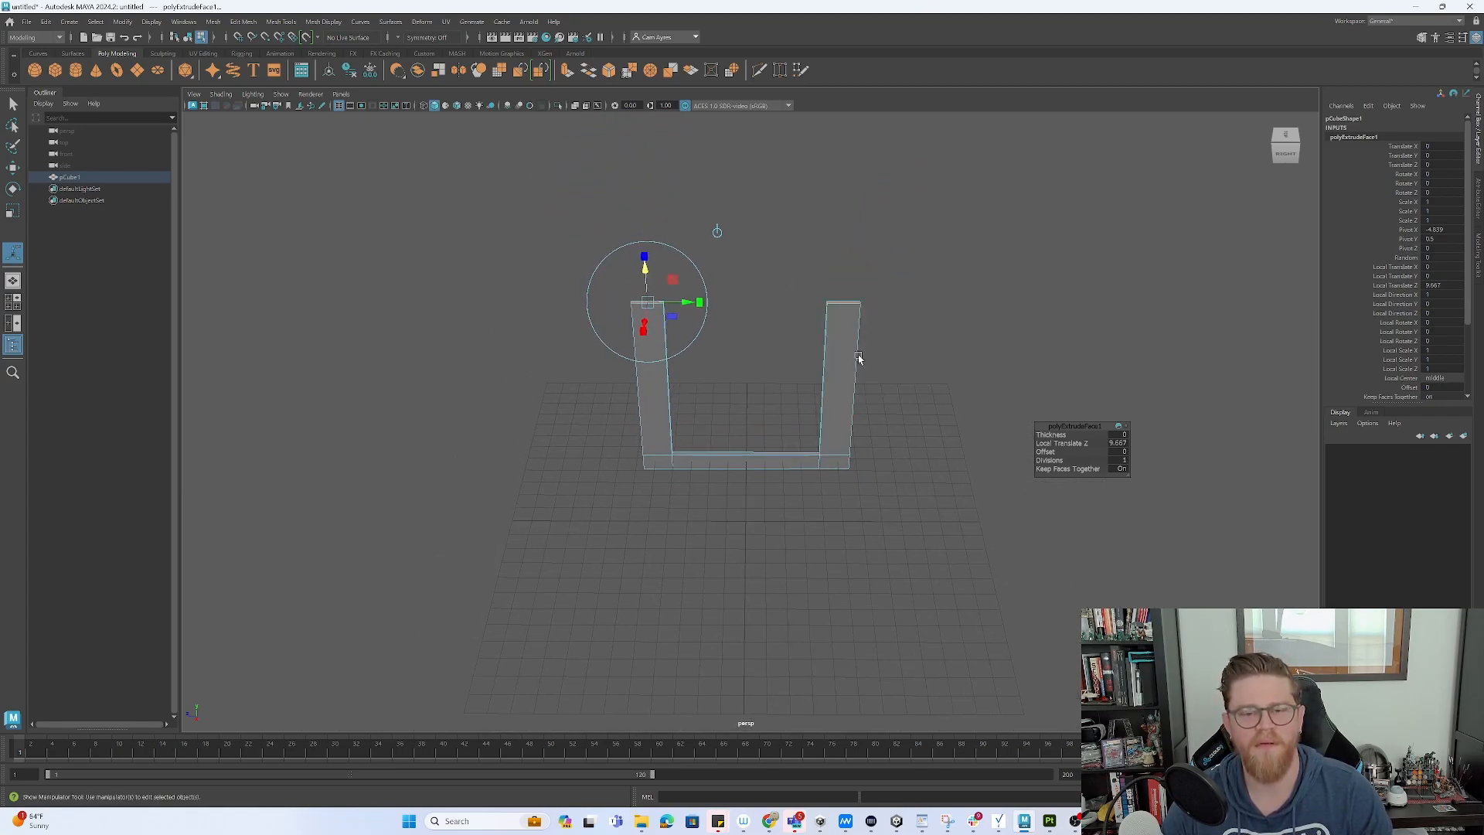
- Extrude the pillar tops a second time to make the uprights taller
key(ctrl+e)
drag(645, 267, 641, 231)
alt+drag(800, 249, 735, 251)
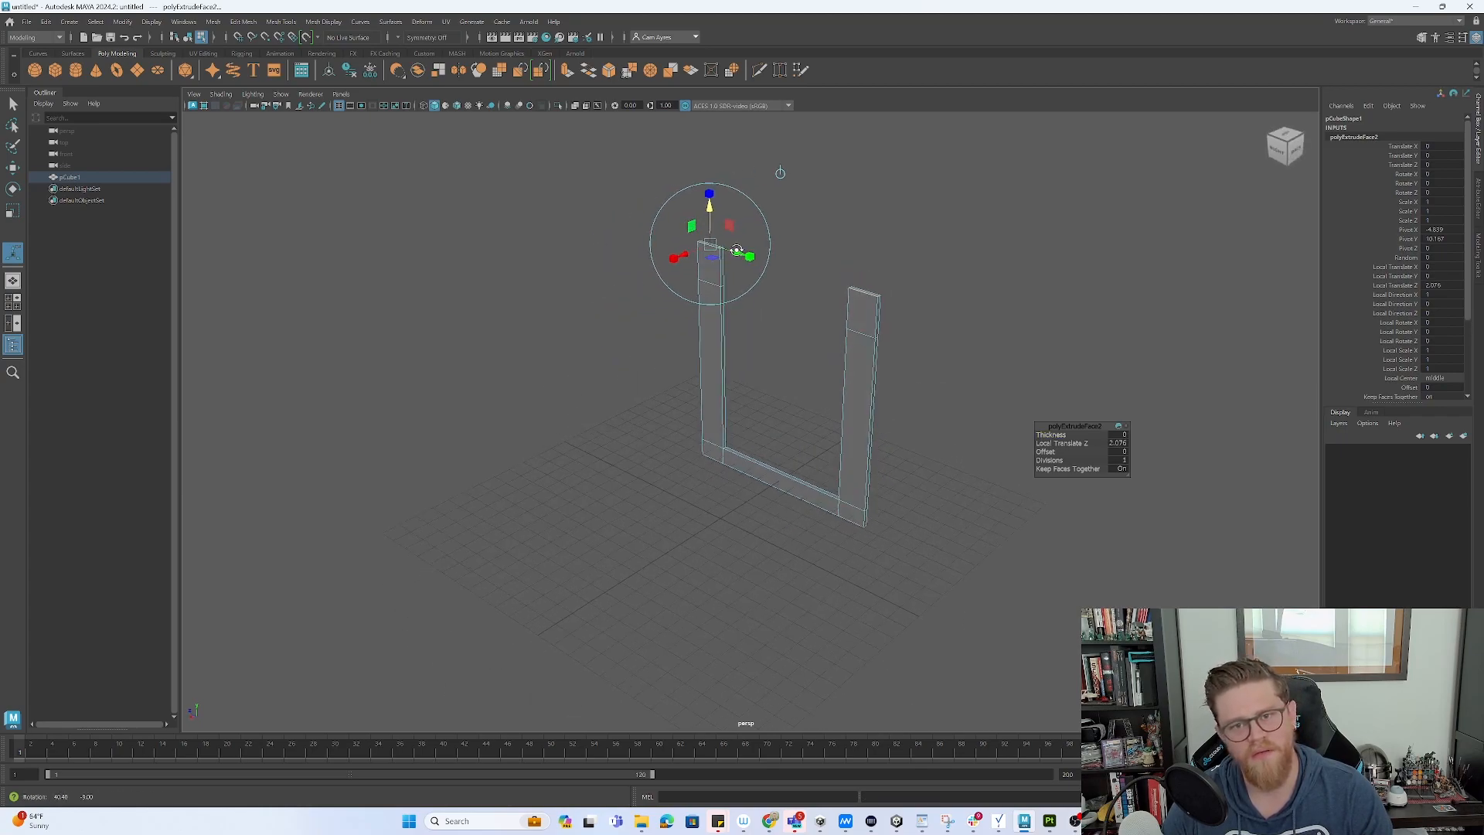
alt+right_drag(785, 284, 975, 391)
alt+middle_drag(854, 339, 767, 401)
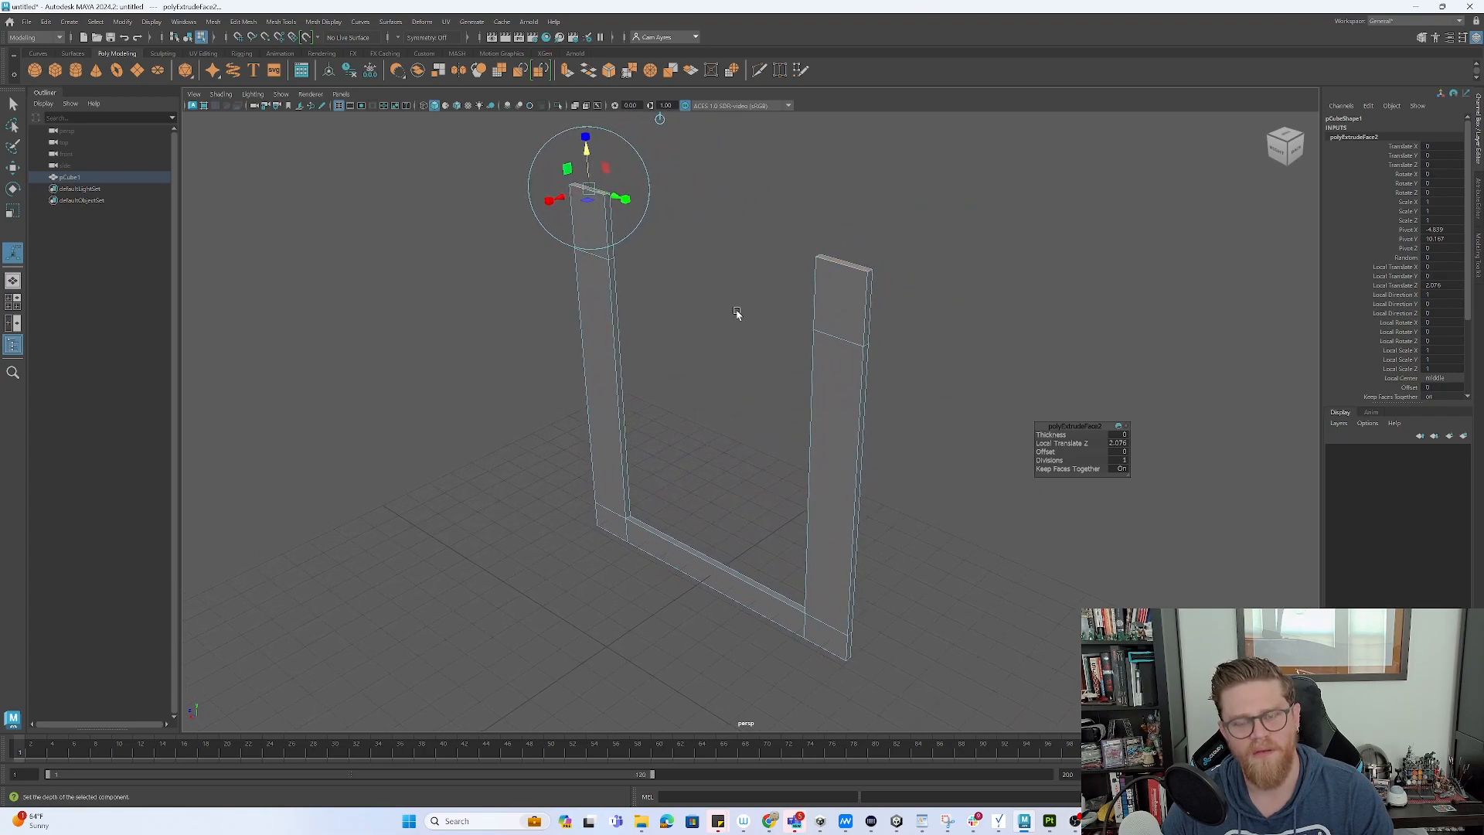
- Delete the inner top side faces of both pillars
key(q)
click(610, 243)
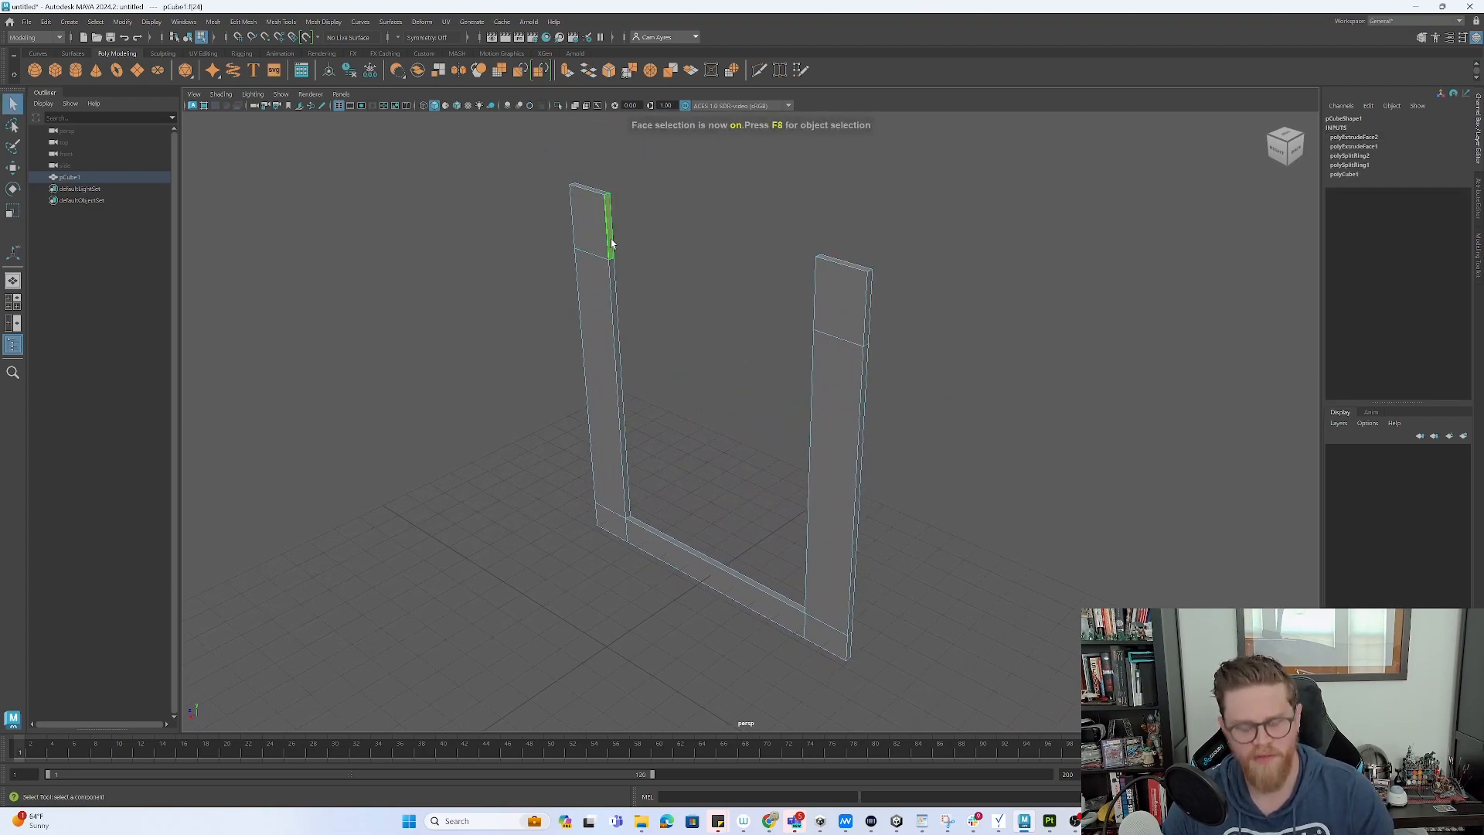
key(Delete)
alt+drag(693, 242, 795, 255)
click(796, 265)
key(Delete)
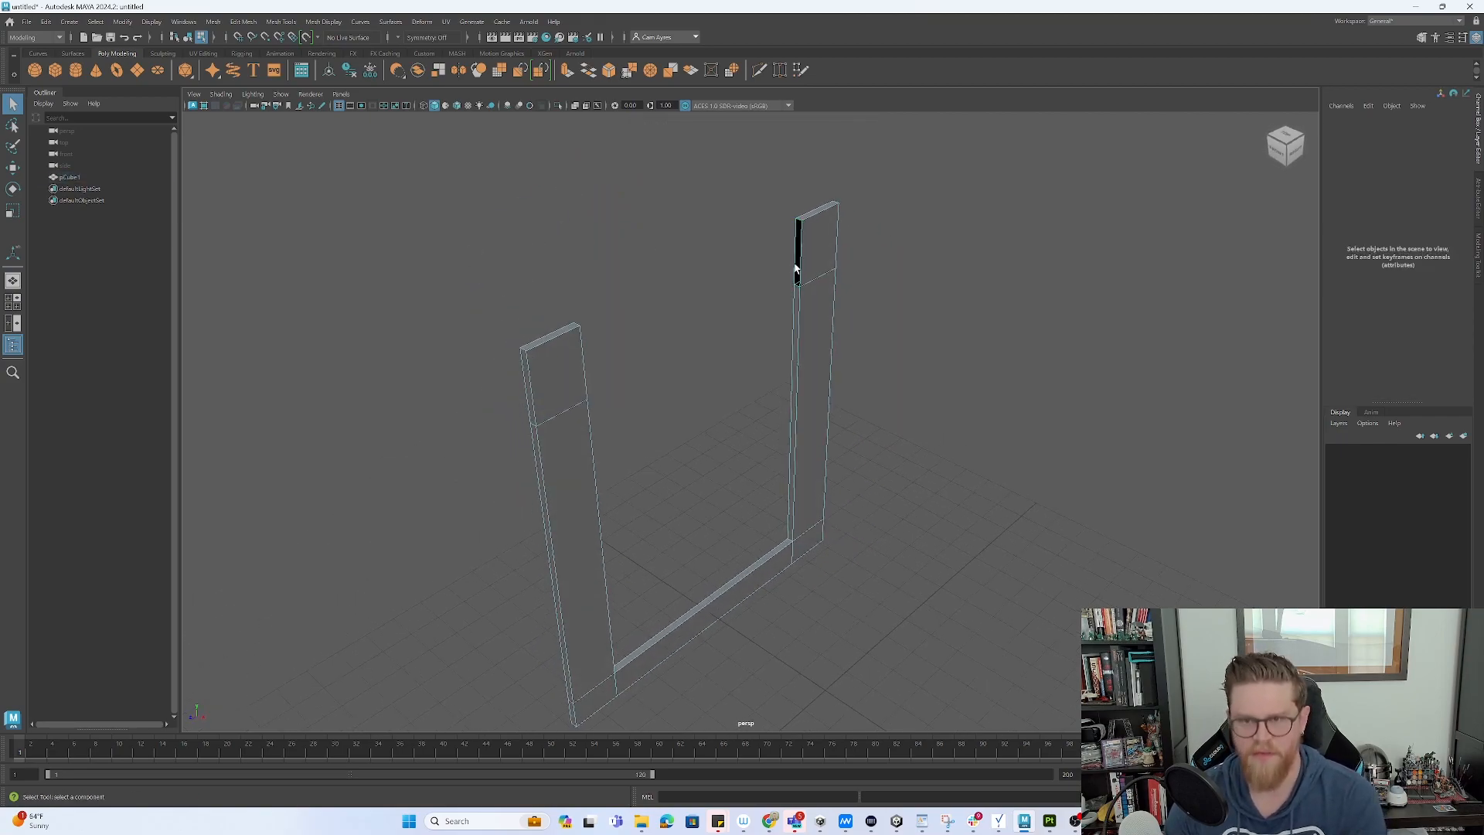
- Start Append to Polygon and try bridging the pillar tops, then undo the attempt
click(243, 21)
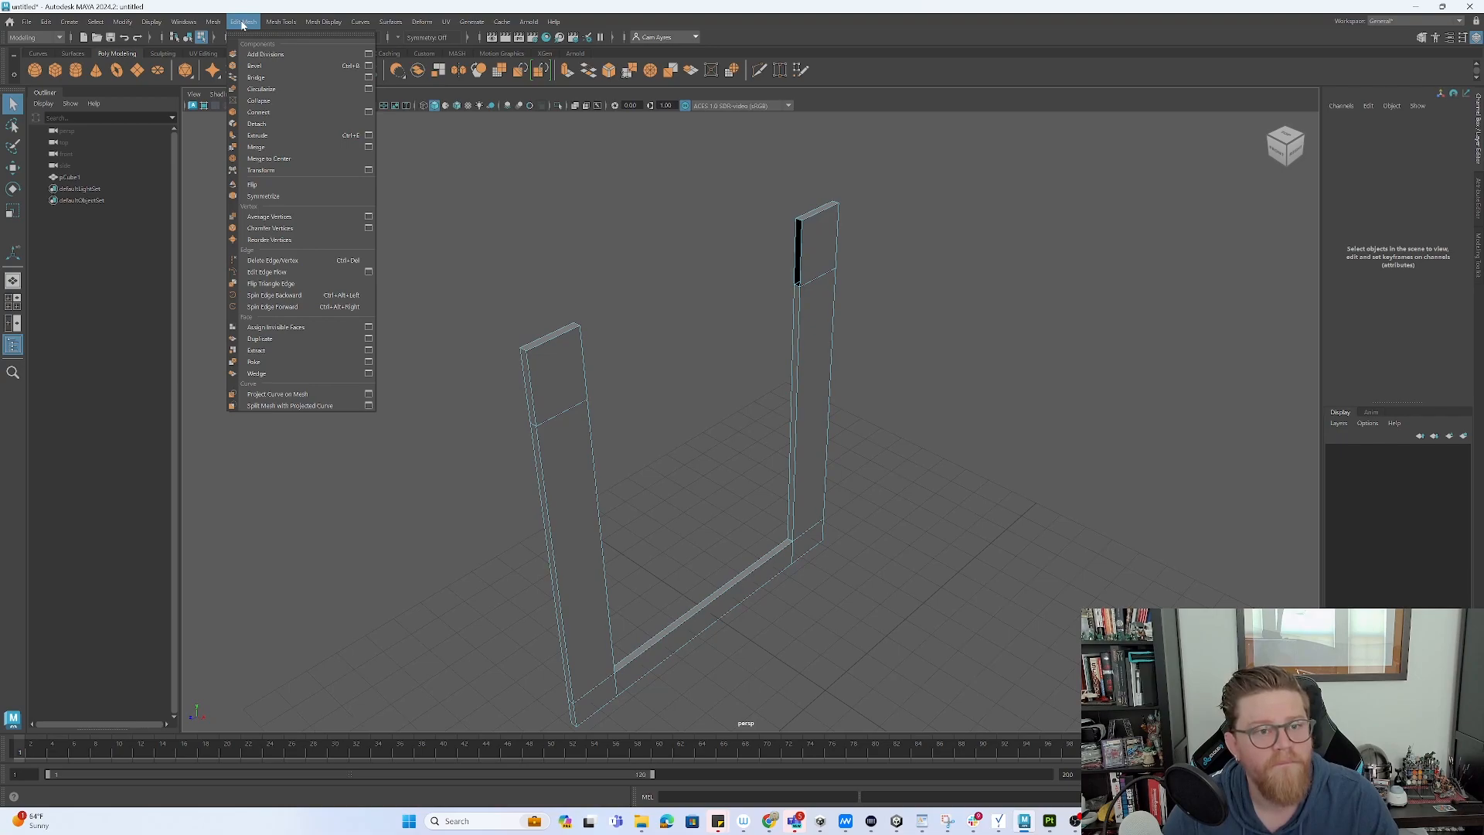
mouse_move(281, 22)
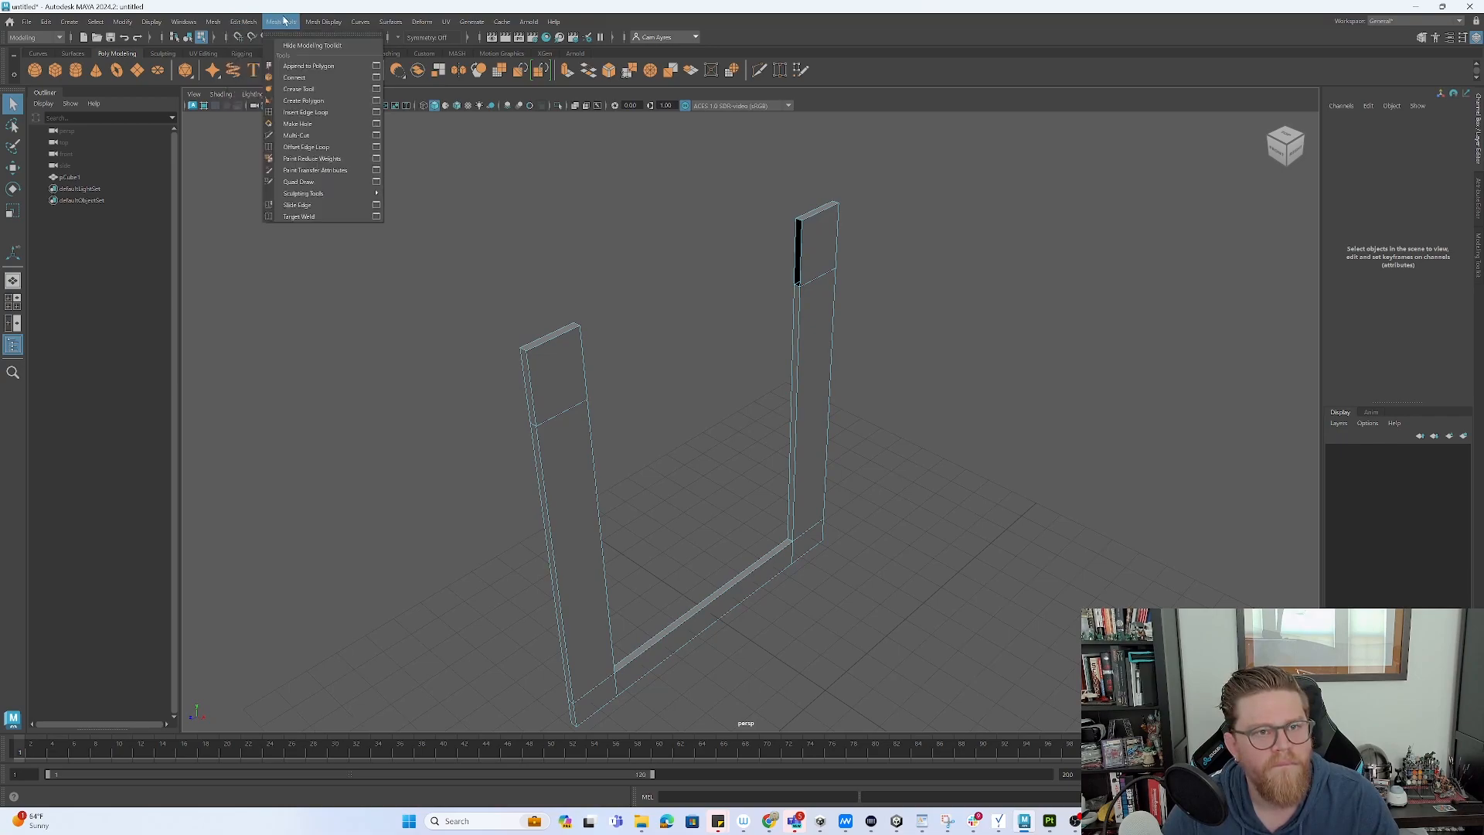
click(313, 67)
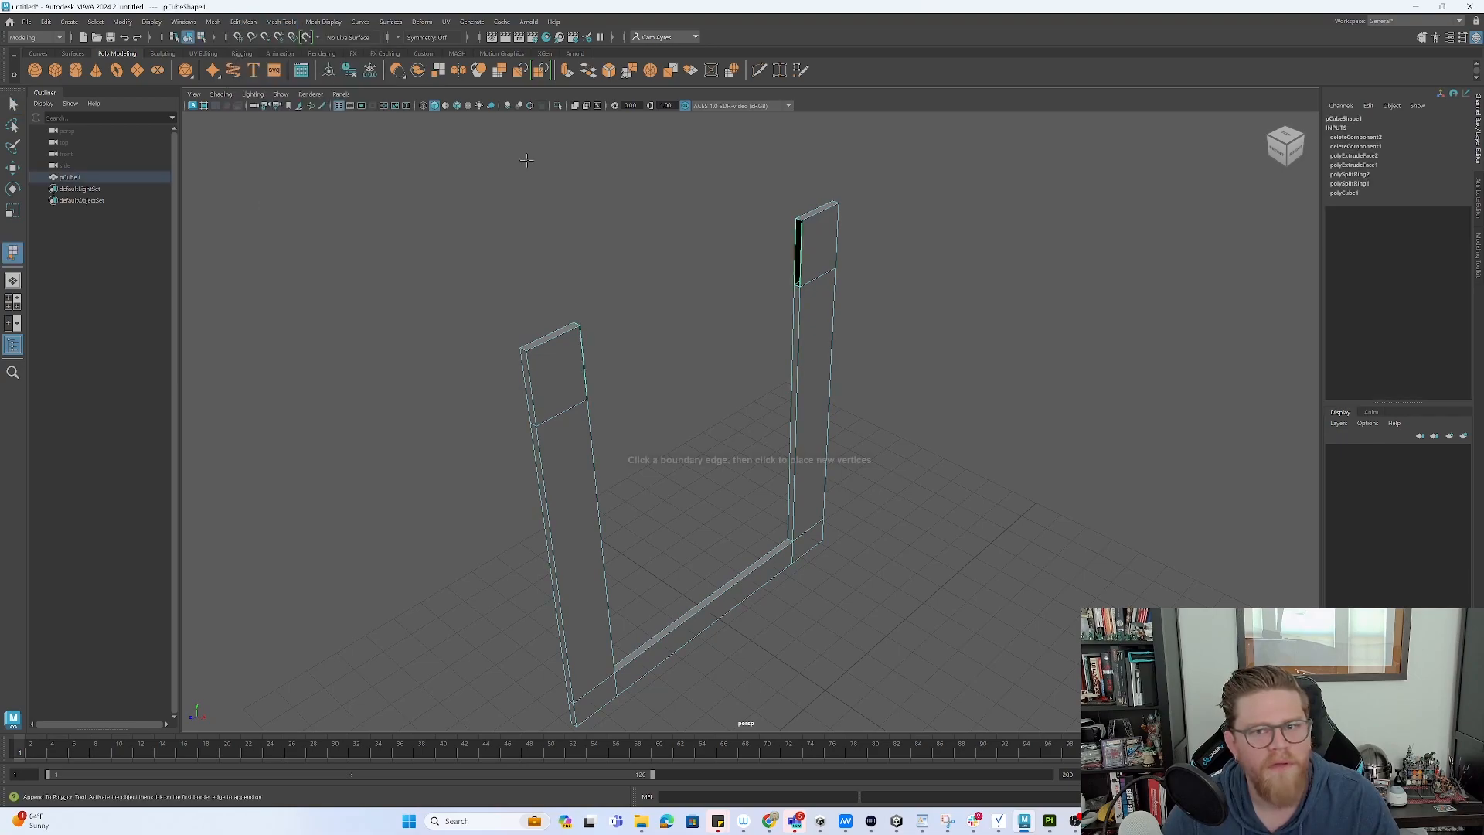
click(792, 247)
alt+drag(792, 248, 631, 245)
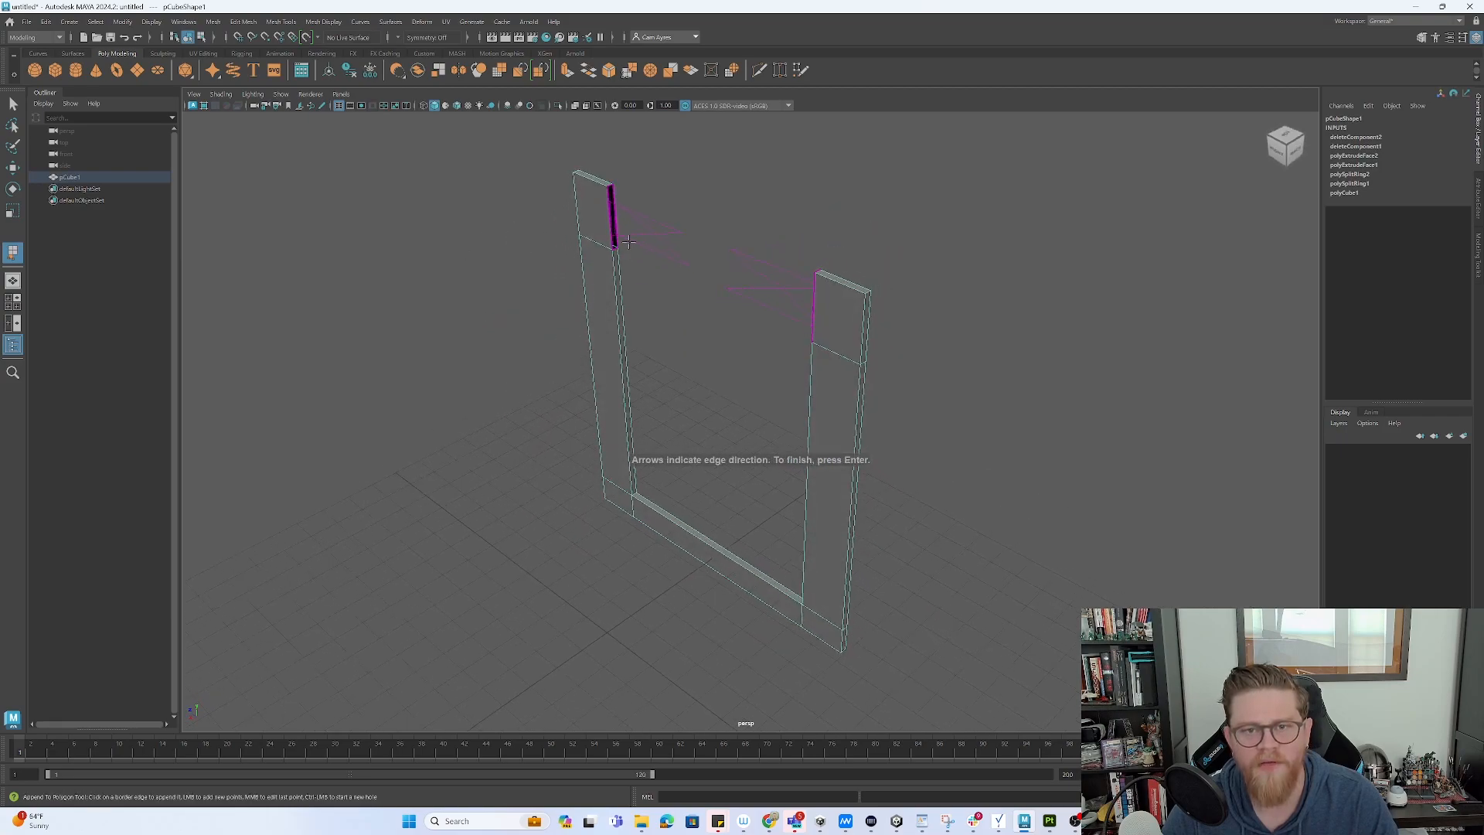
click(613, 219)
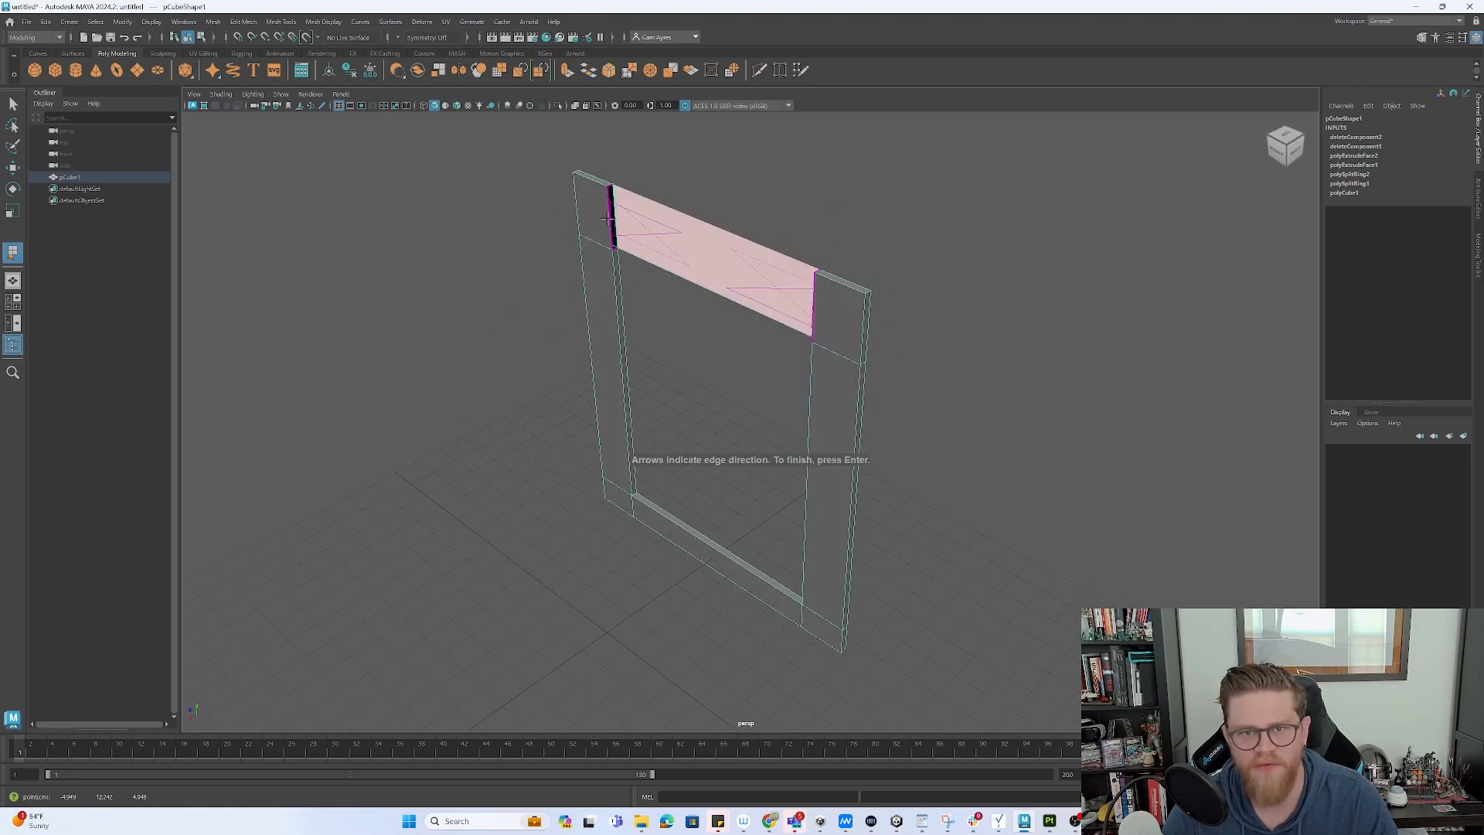
click(610, 216)
alt+drag(731, 276, 778, 275)
key(ctrl+z)
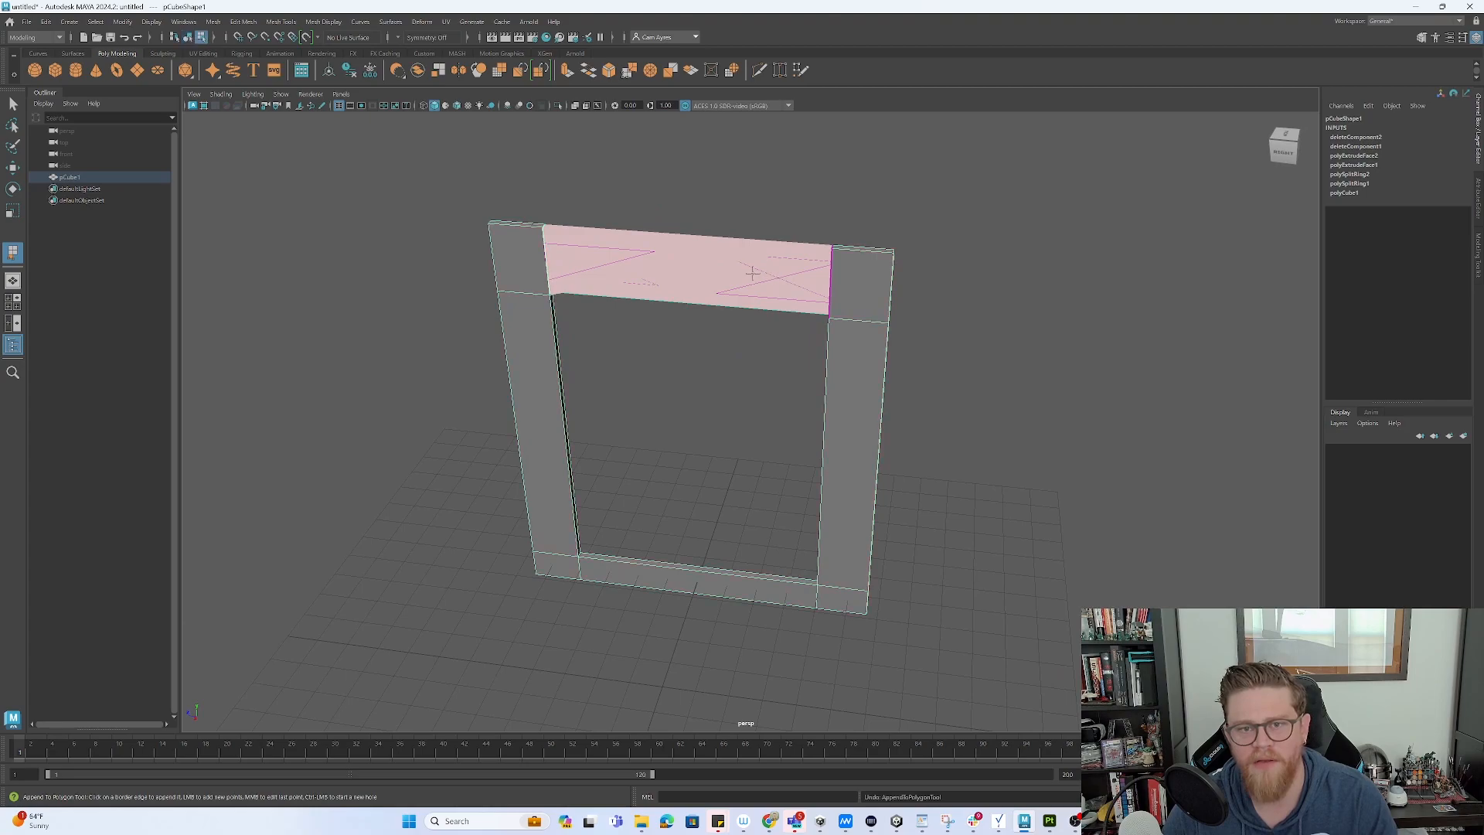
key(q)
key(ctrl+z)
alt+drag(619, 267, 701, 265)
- Append a top face bridging the two pillars' open edges
key(y)
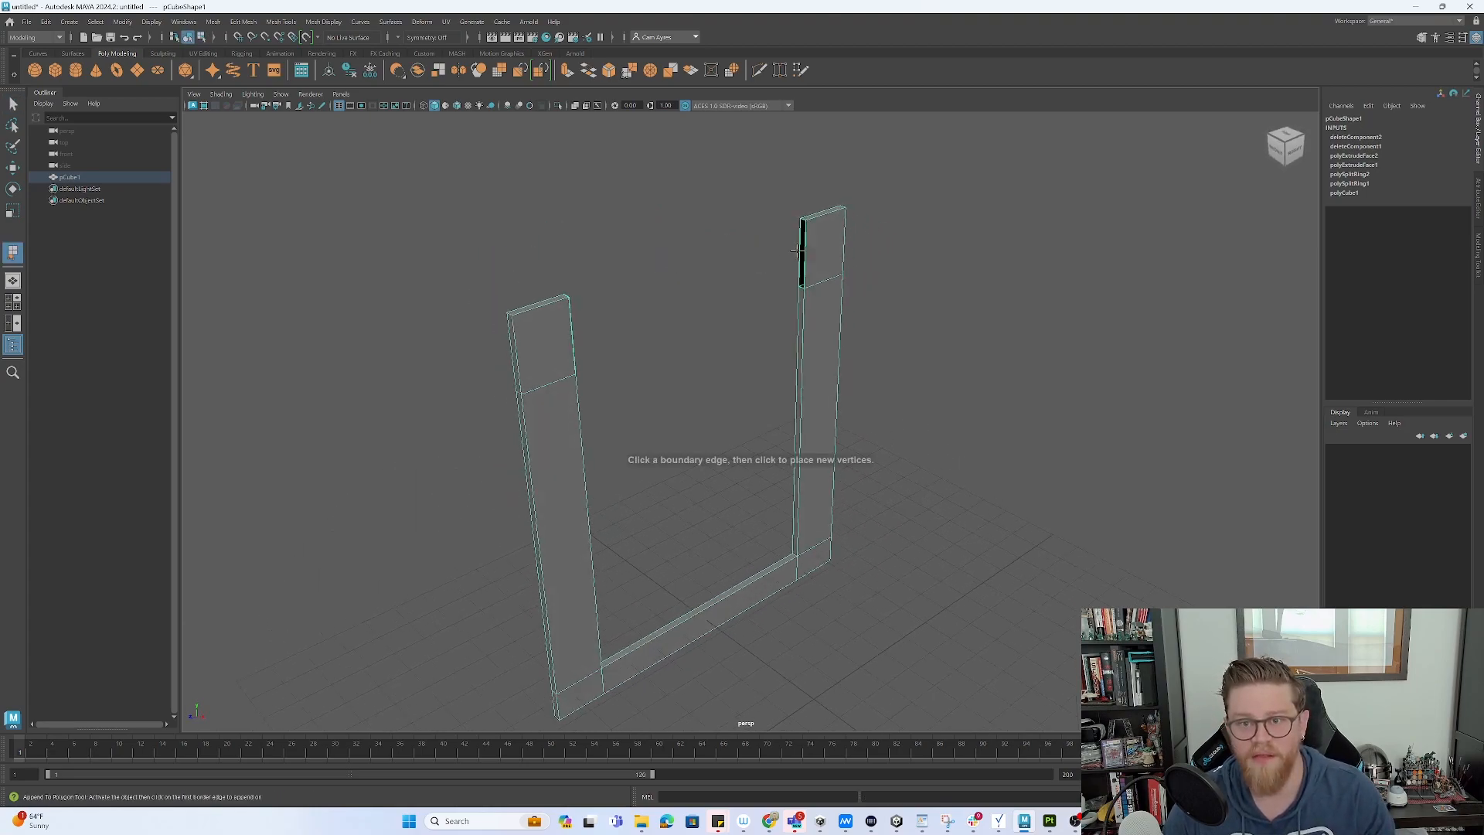
click(800, 248)
alt+drag(800, 247, 669, 247)
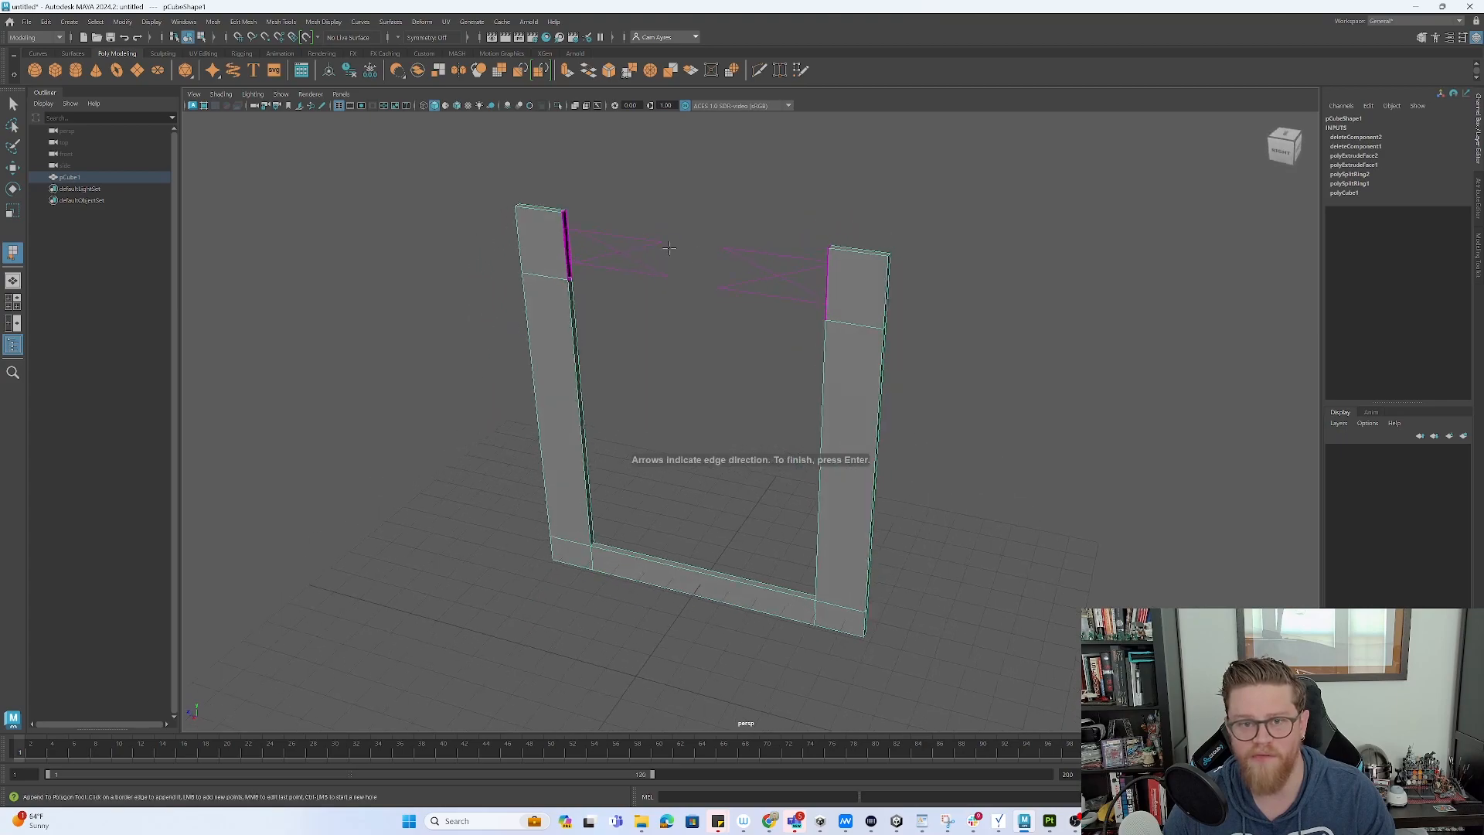
click(569, 236)
key(Return)
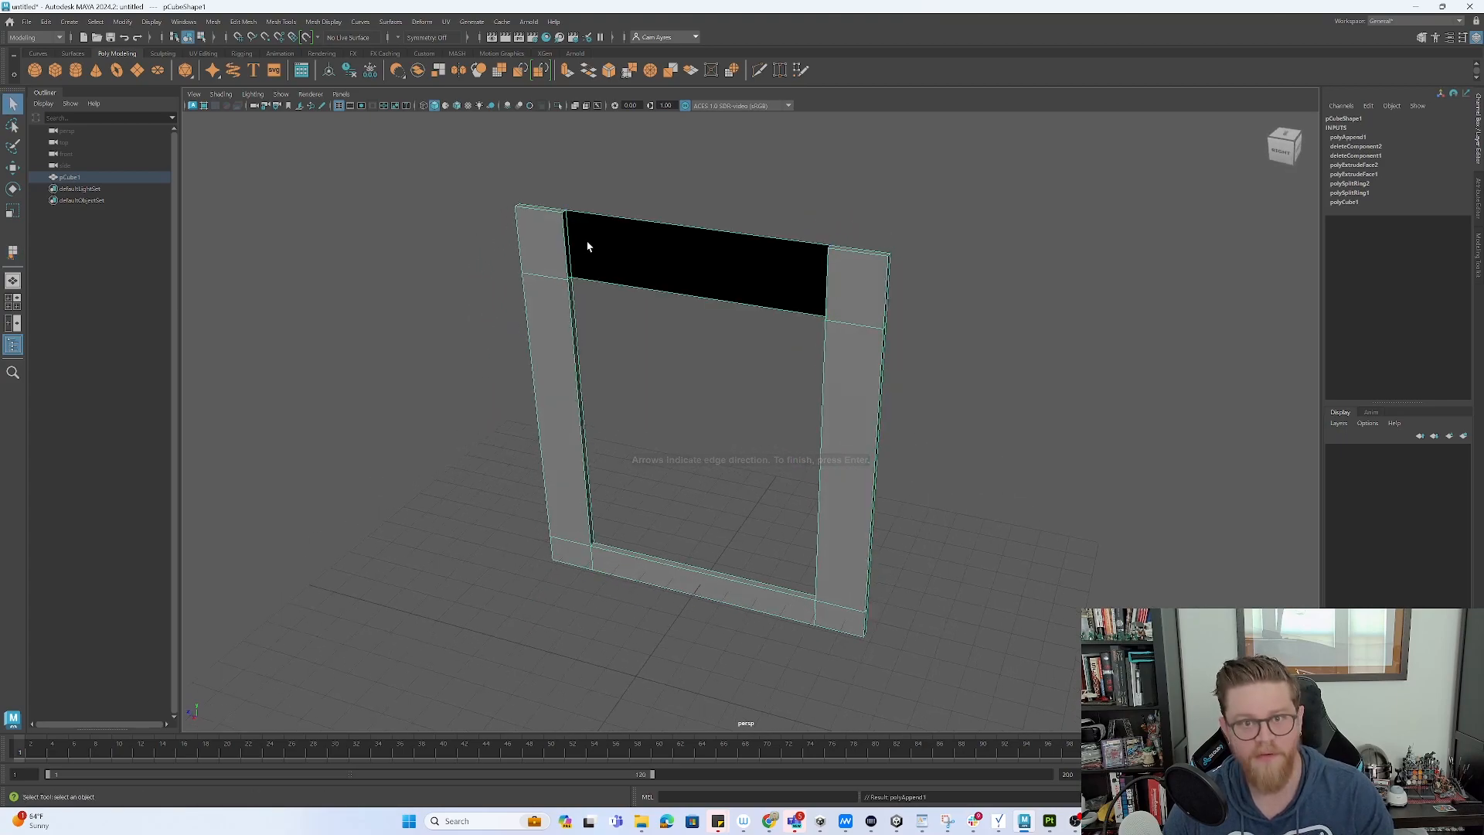
- Fill the remaining holes in the frame with appended faces
alt+drag(609, 245, 567, 222)
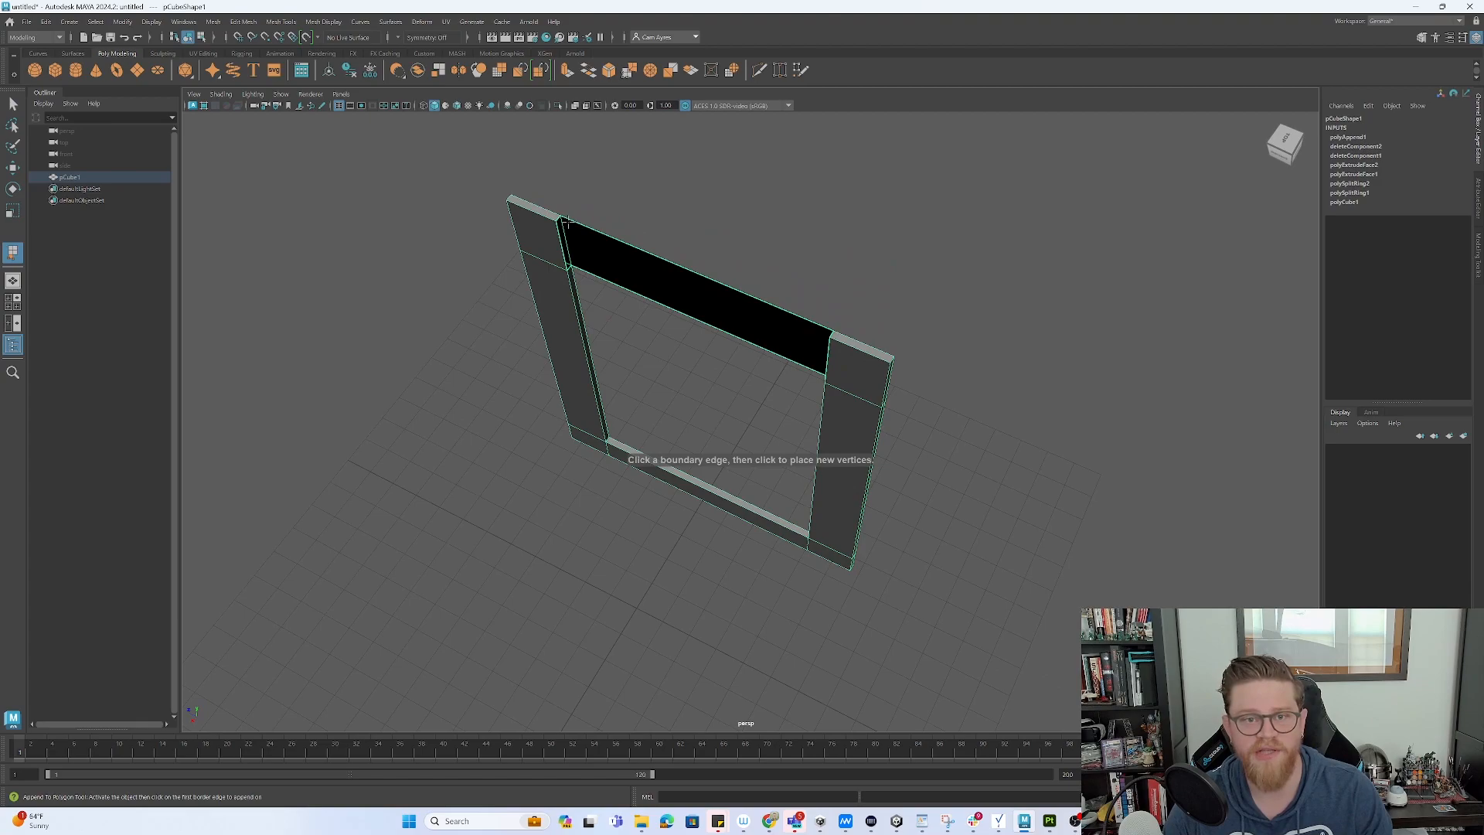
click(560, 219)
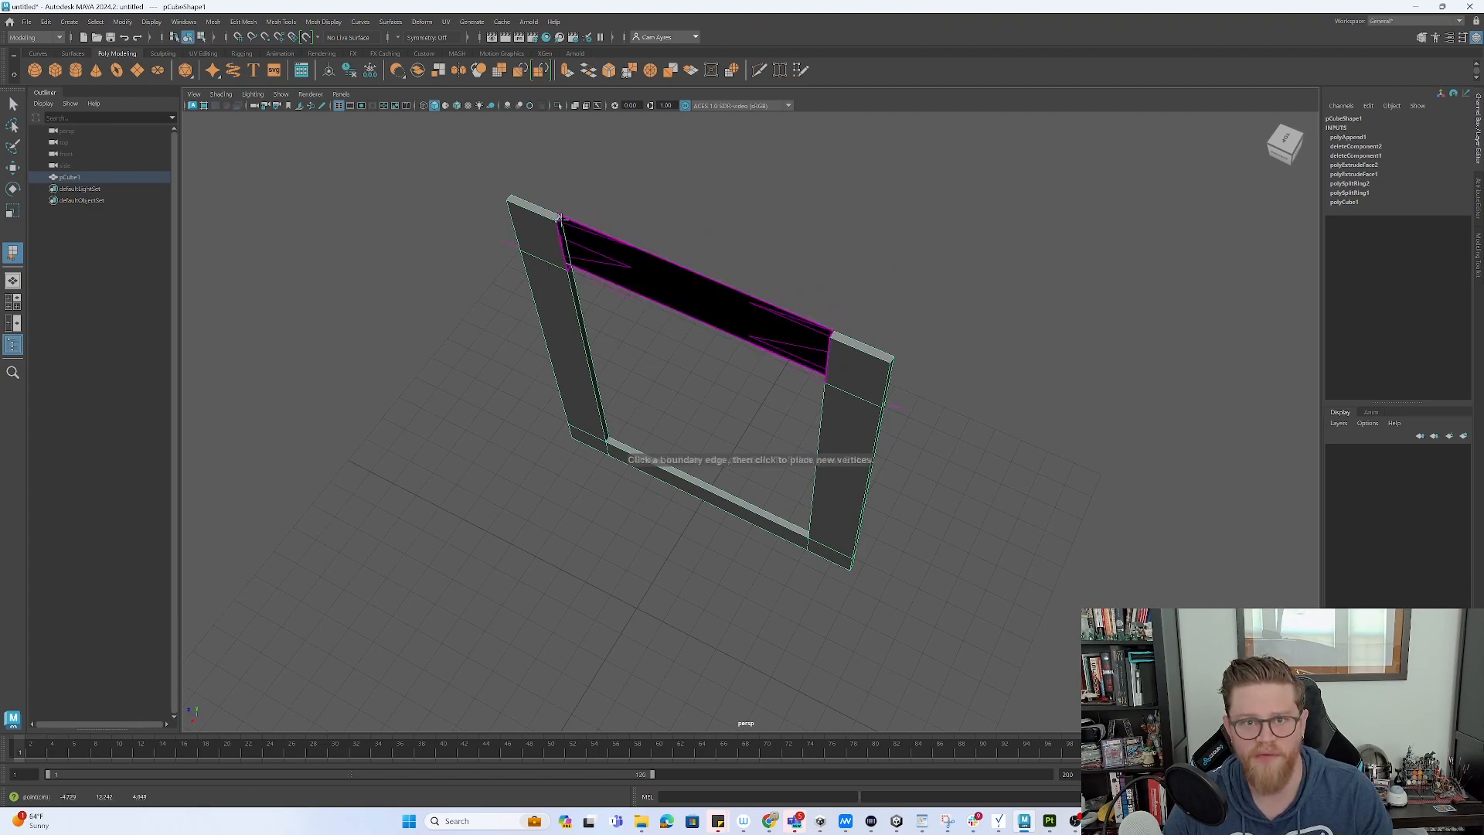
click(832, 334)
key(Return)
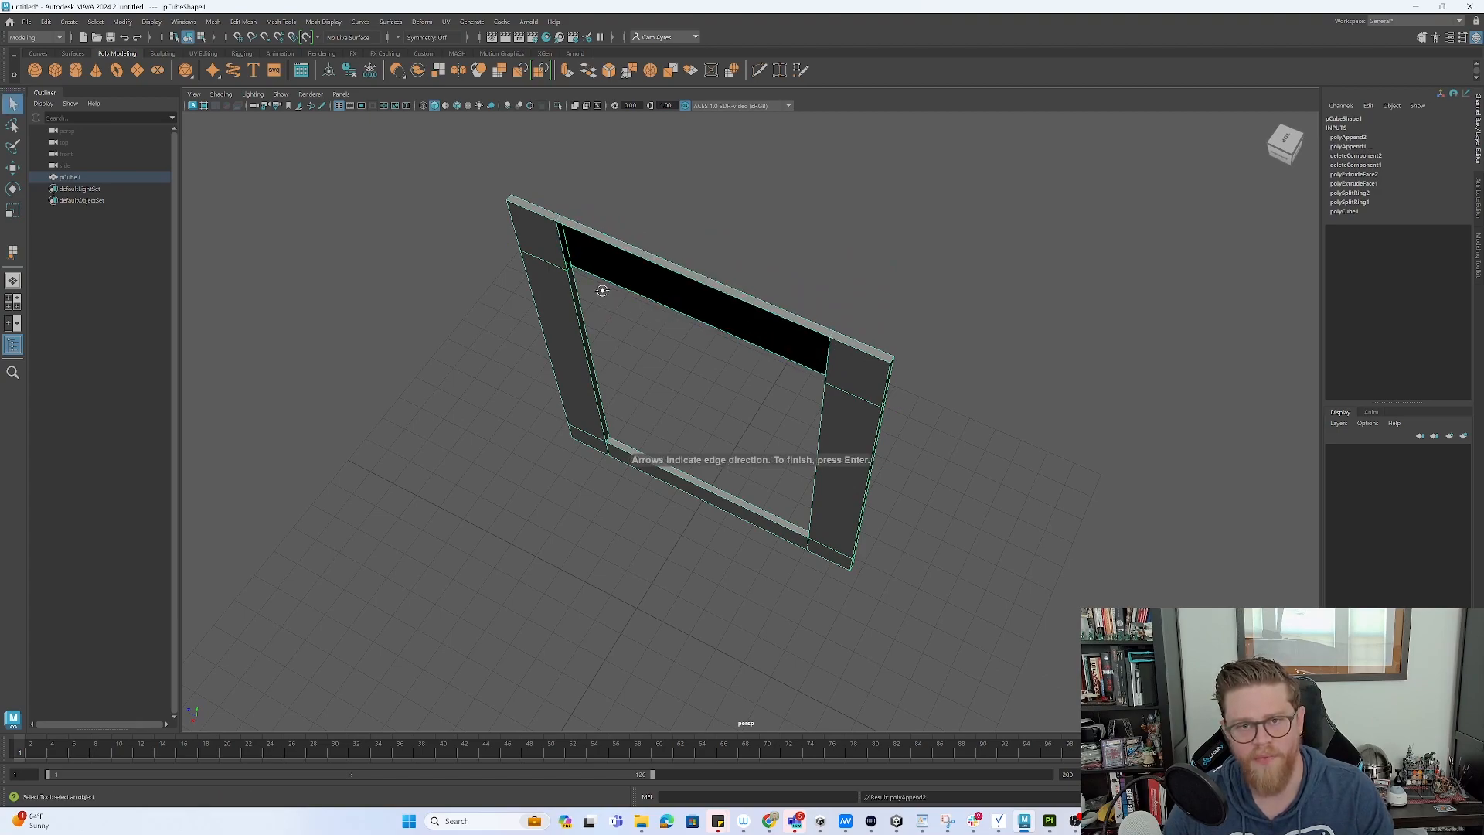
alt+drag(599, 291, 610, 279)
click(563, 248)
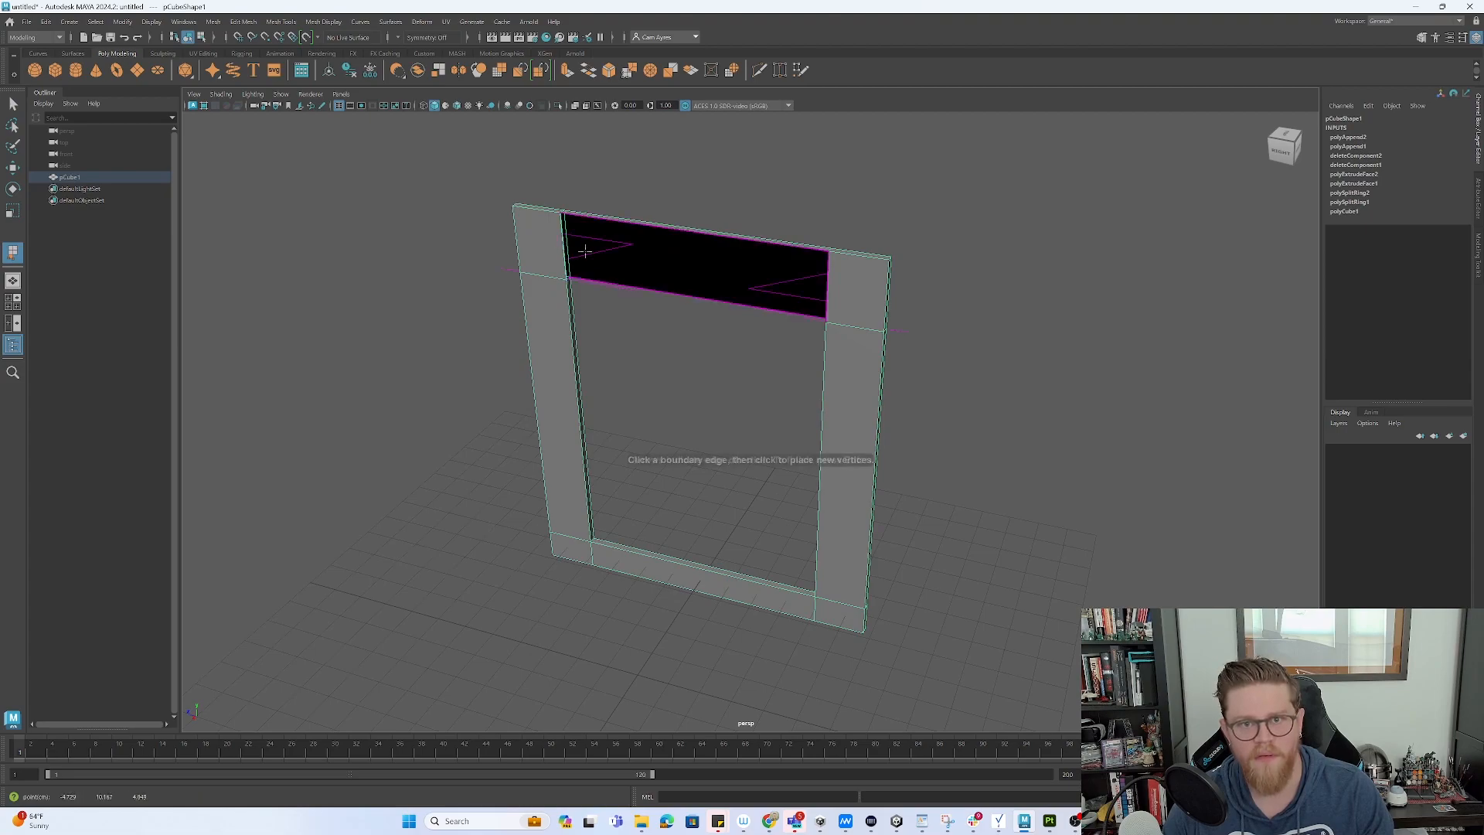
click(827, 284)
alt+drag(827, 284, 738, 307)
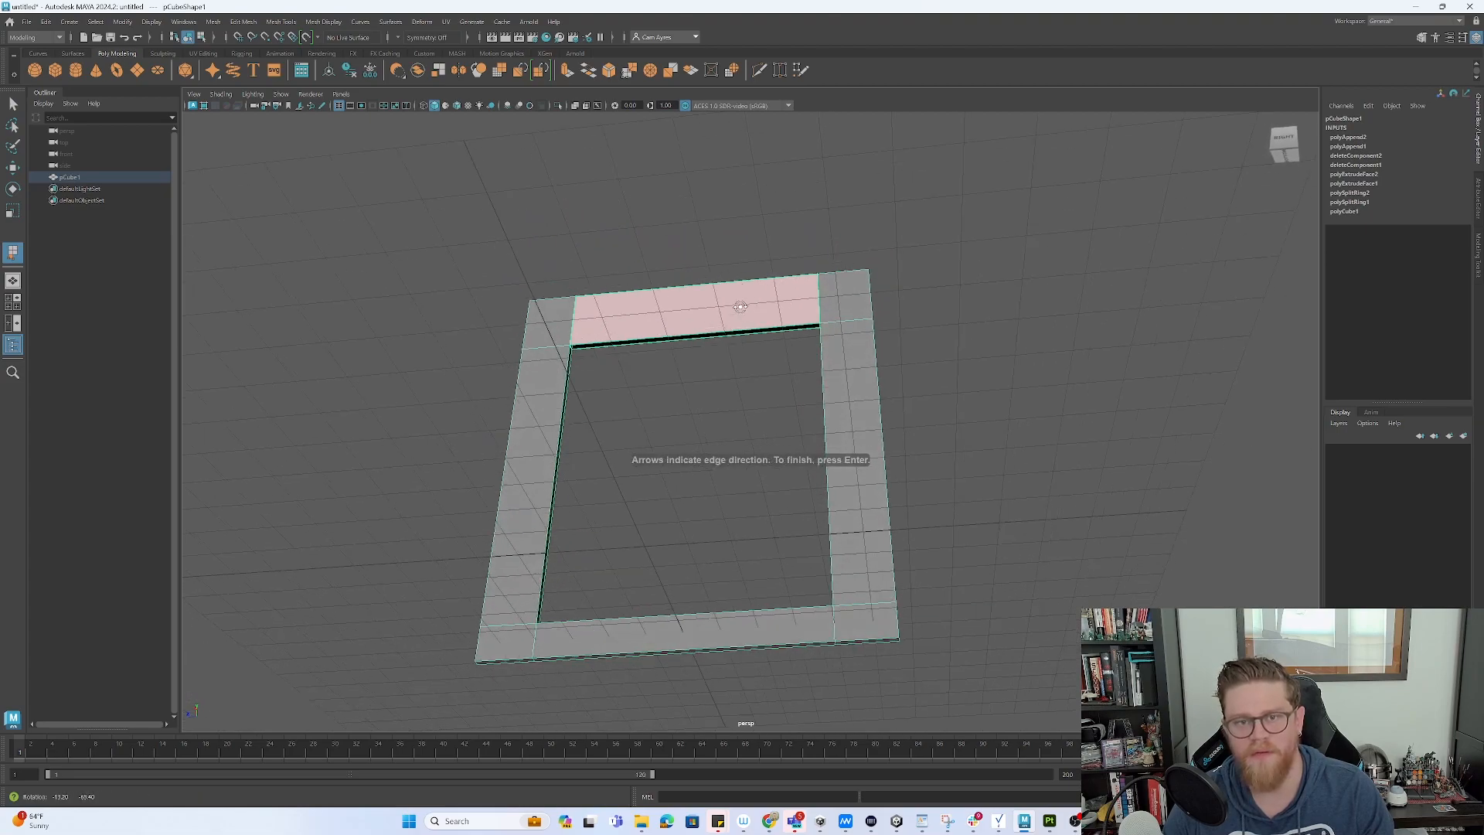
key(Return)
click(605, 340)
- Raise the whole window frame straight up in object mode
alt+drag(656, 364, 711, 406)
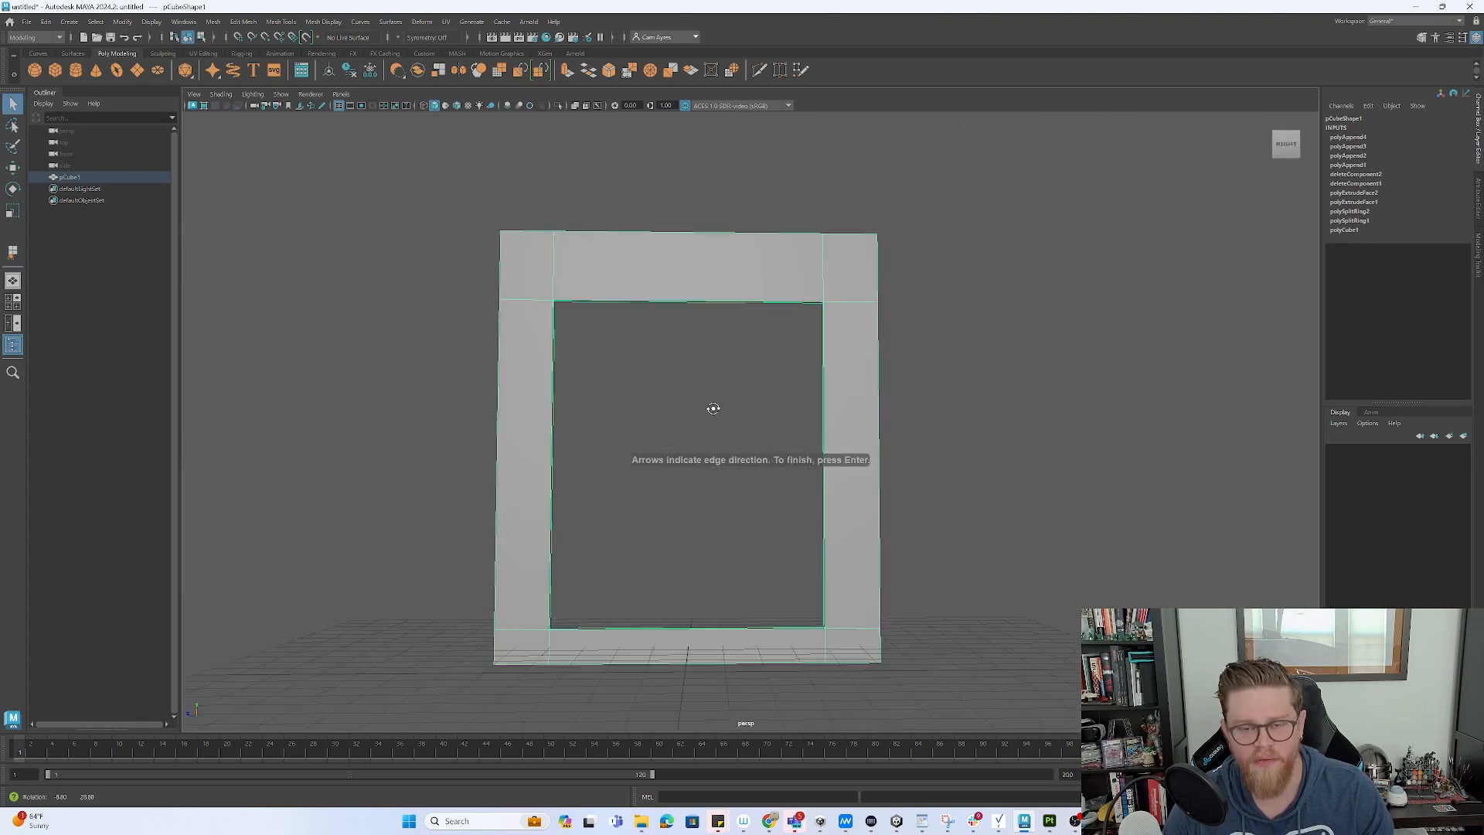
alt+right_drag(722, 420, 601, 415)
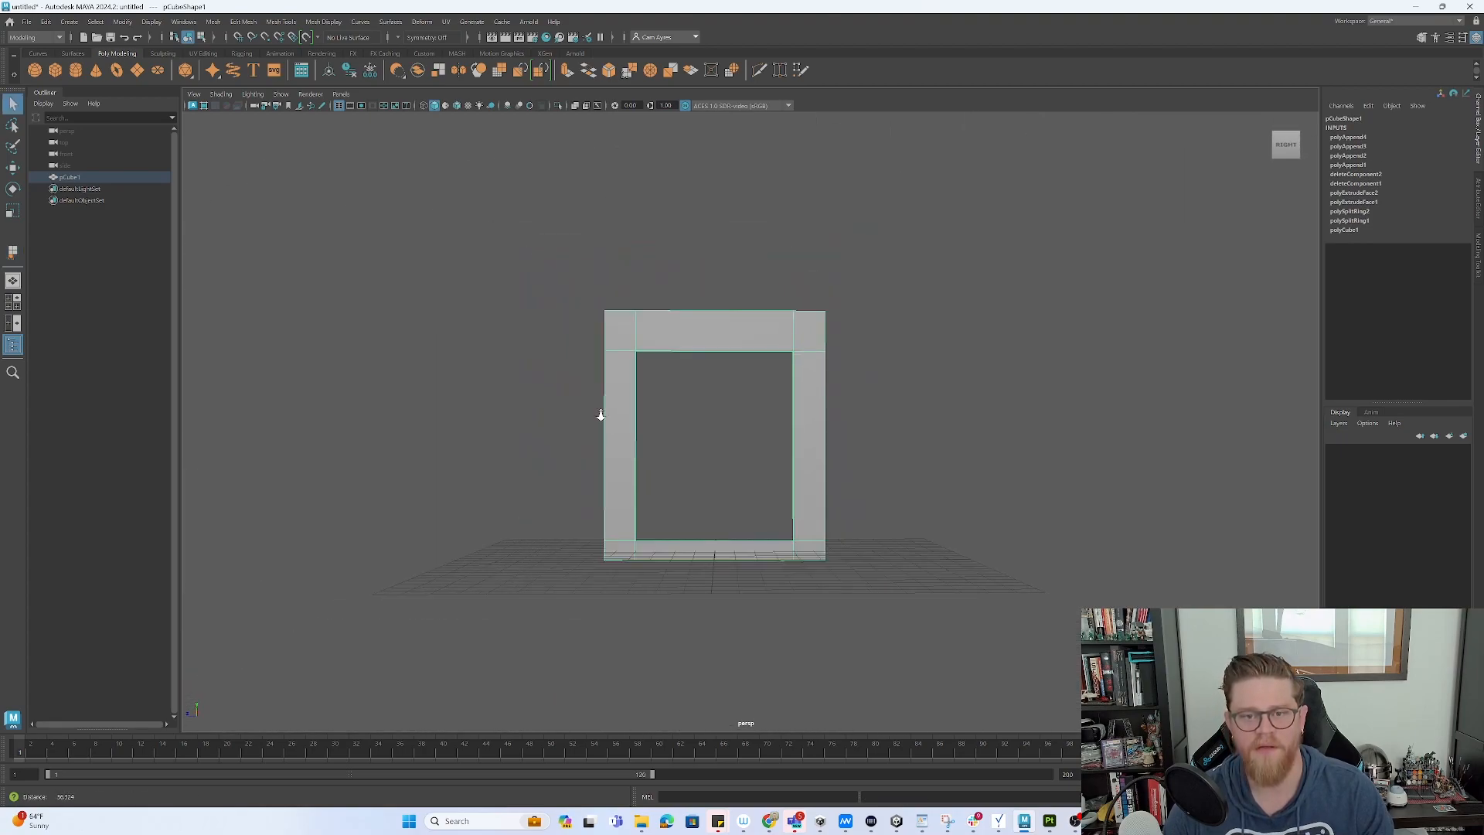
key(F8)
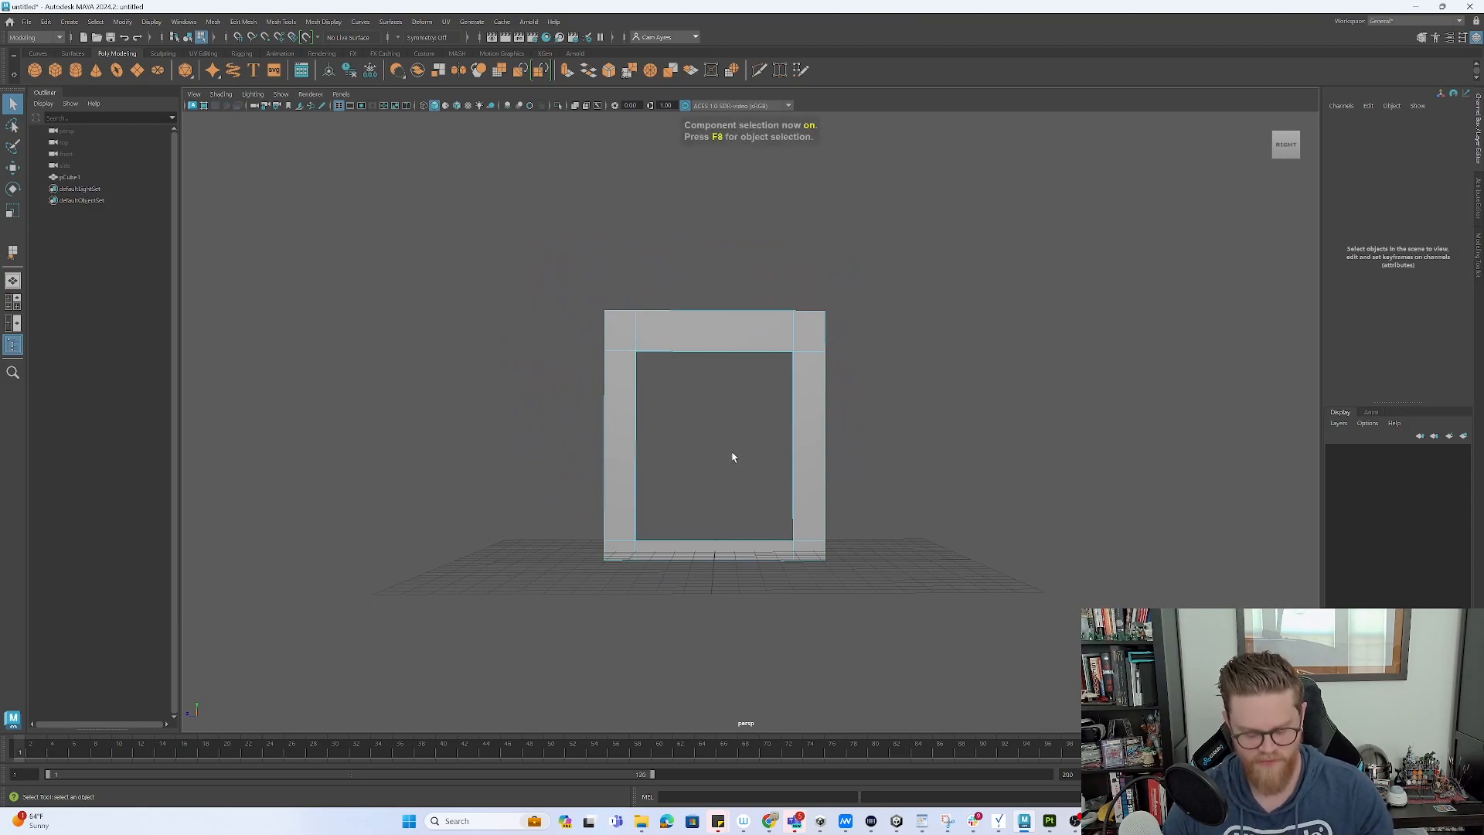
key(F8)
key(w)
drag(716, 498, 716, 319)
- Box-select the frame's bottom faces and stretch them down to the grid
alt+drag(813, 469, 823, 437)
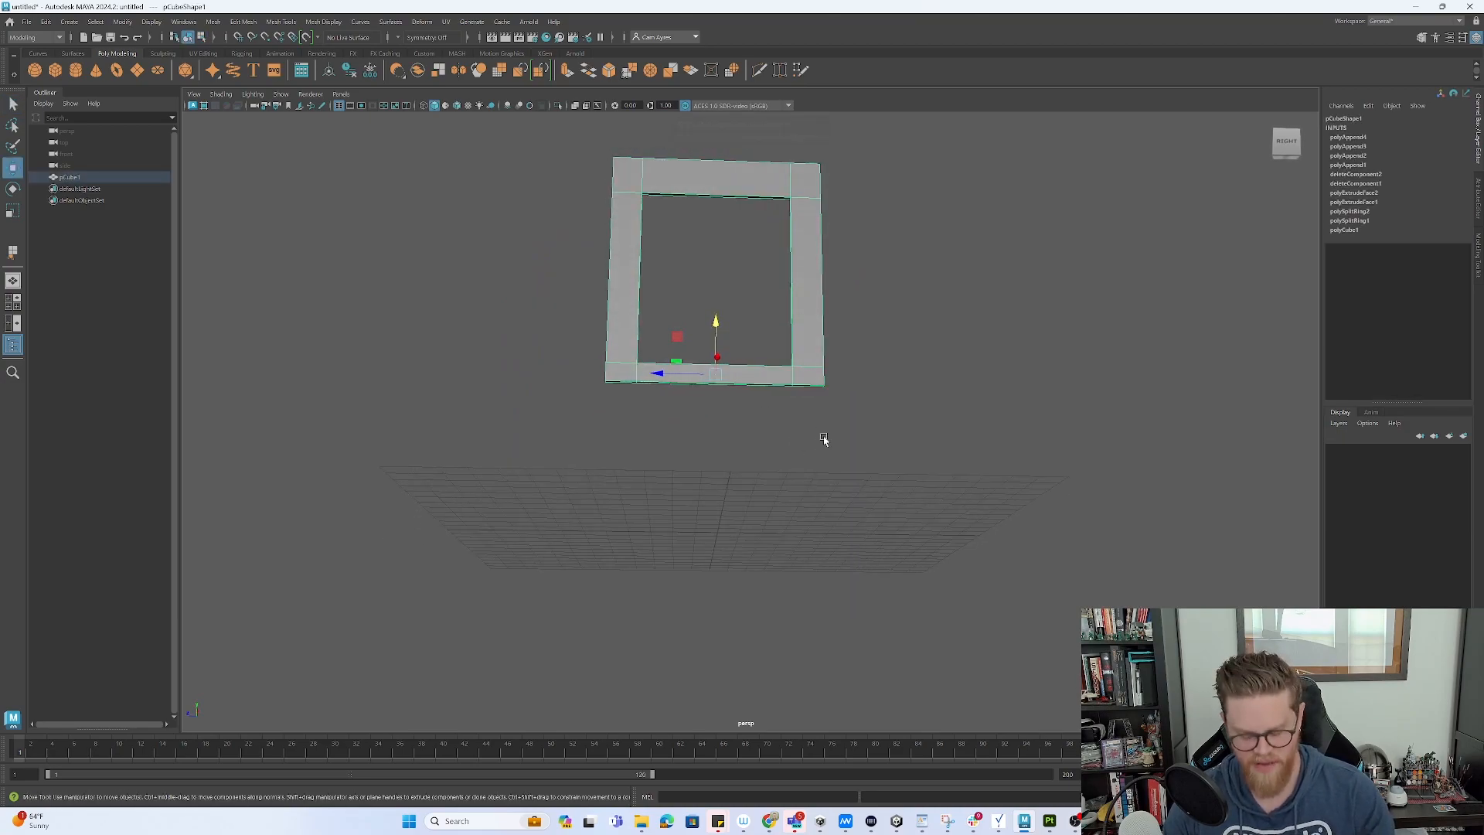
key(F11)
alt+drag(735, 408, 720, 432)
drag(595, 372, 621, 379)
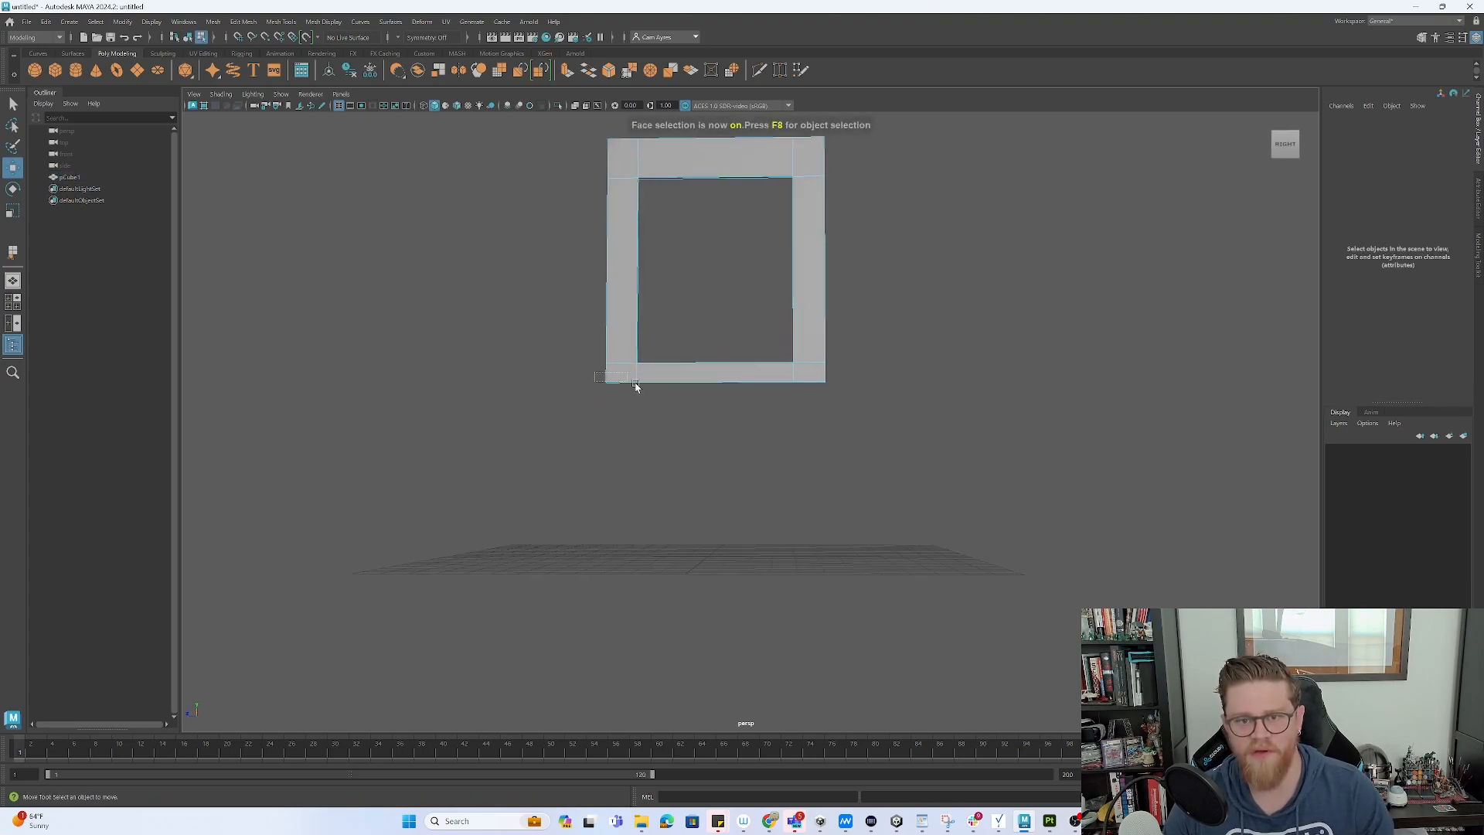
drag(870, 421, 872, 421)
drag(879, 356, 562, 315)
drag(559, 312, 867, 378)
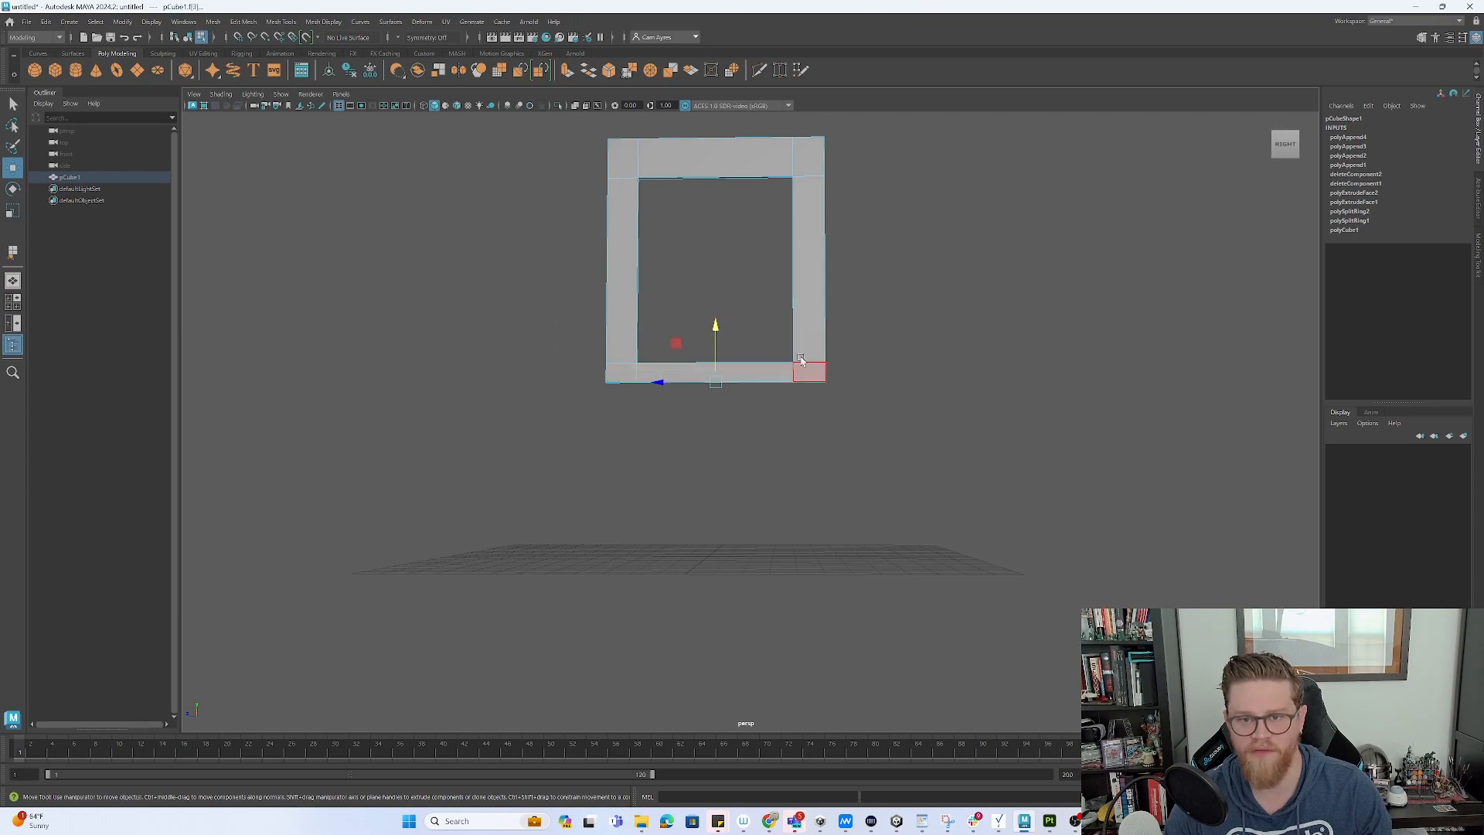
drag(715, 324, 941, 404)
key(F8)
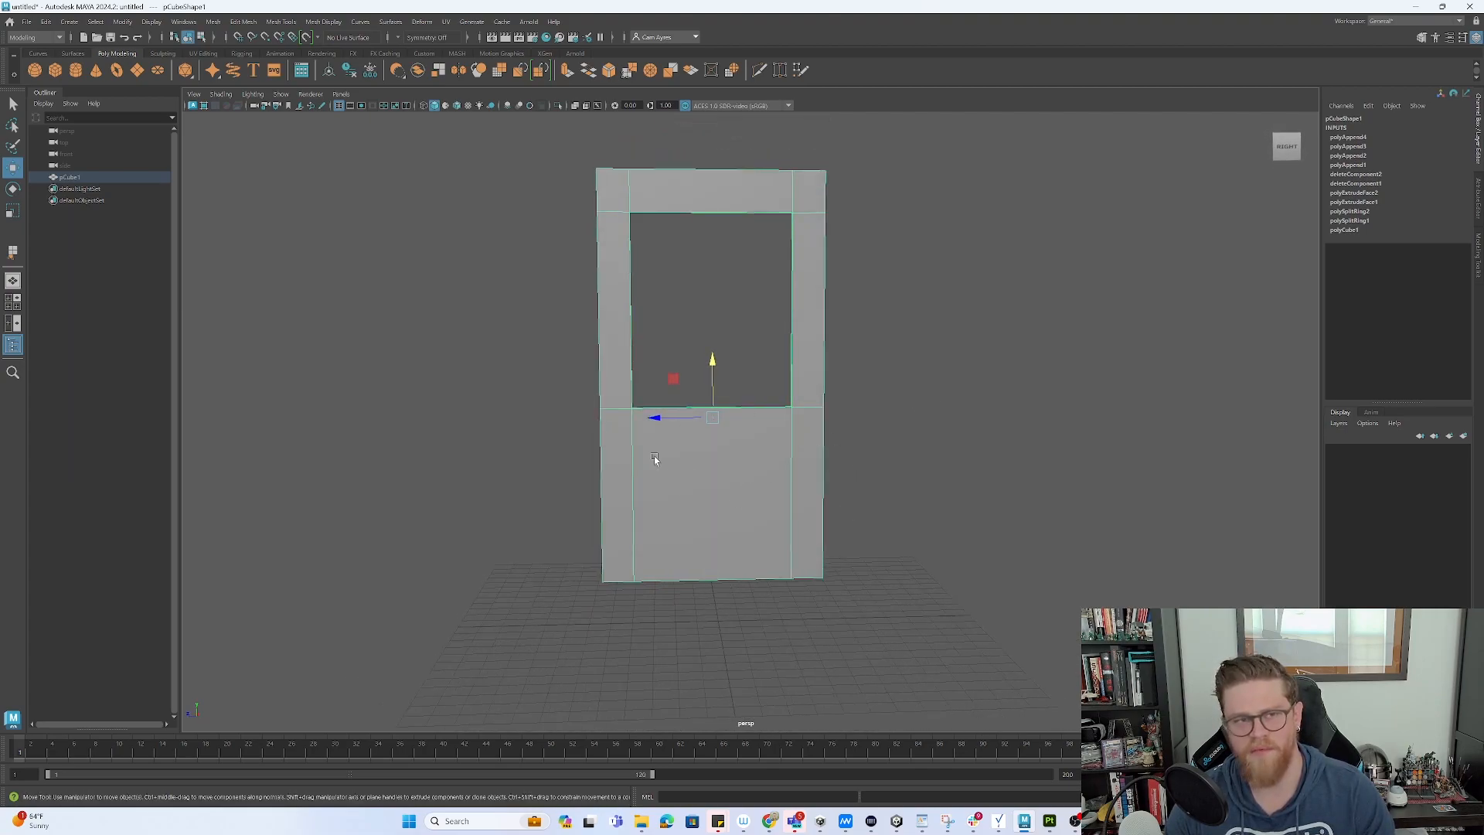
- Create a new cube and stretch it into a long bar below the window
click(59, 71)
drag(718, 568, 837, 374)
key(r)
drag(659, 413, 221, 417)
mouse_move(697, 403)
alt+mouse_down()
mouse_move(761, 456)
mouse_move(688, 408)
alt+mouse_up()
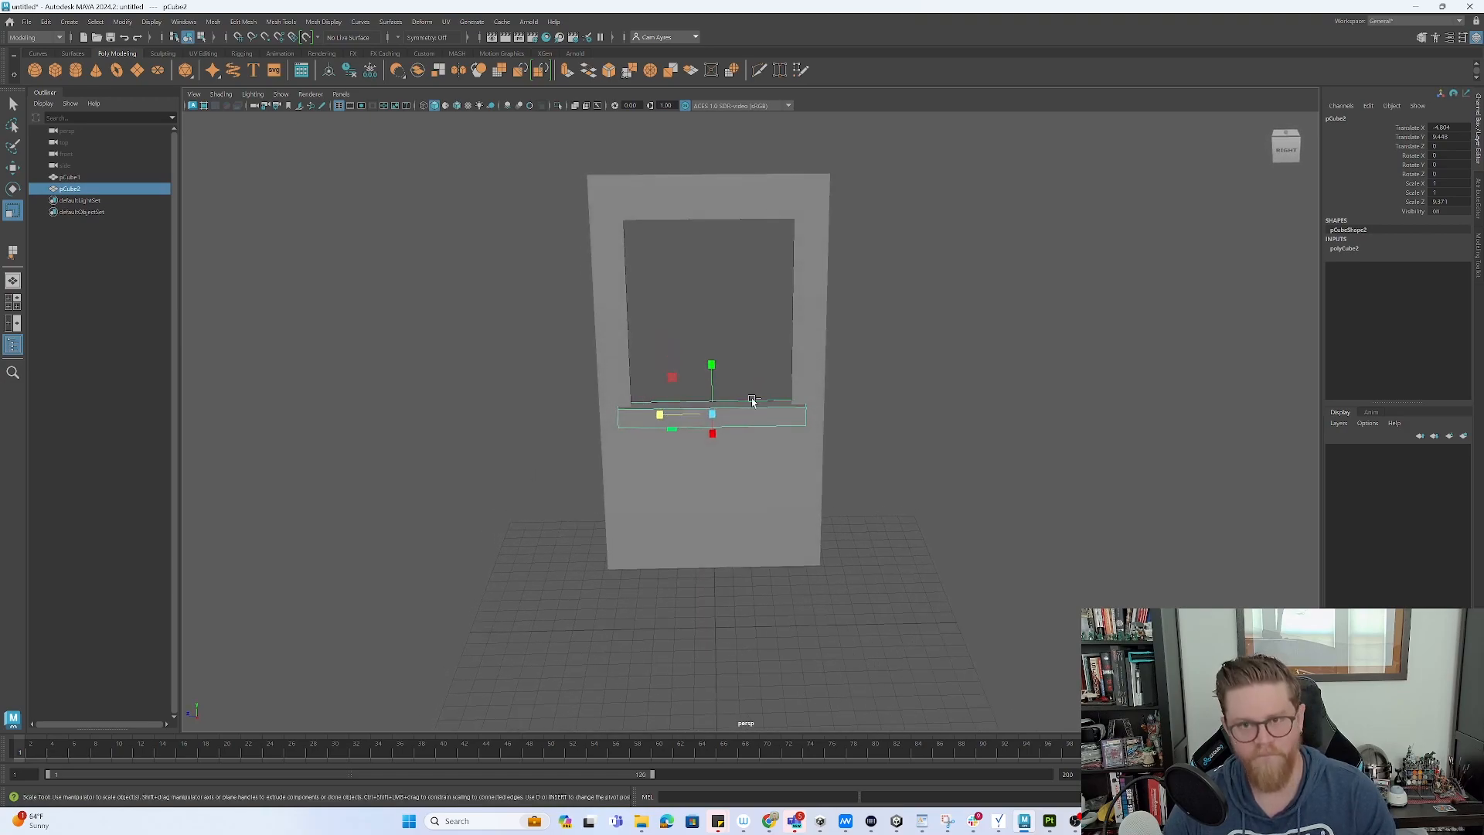
key(e)
drag(734, 375, 619, 354)
key(ctrl+z)
key(ctrl+z)
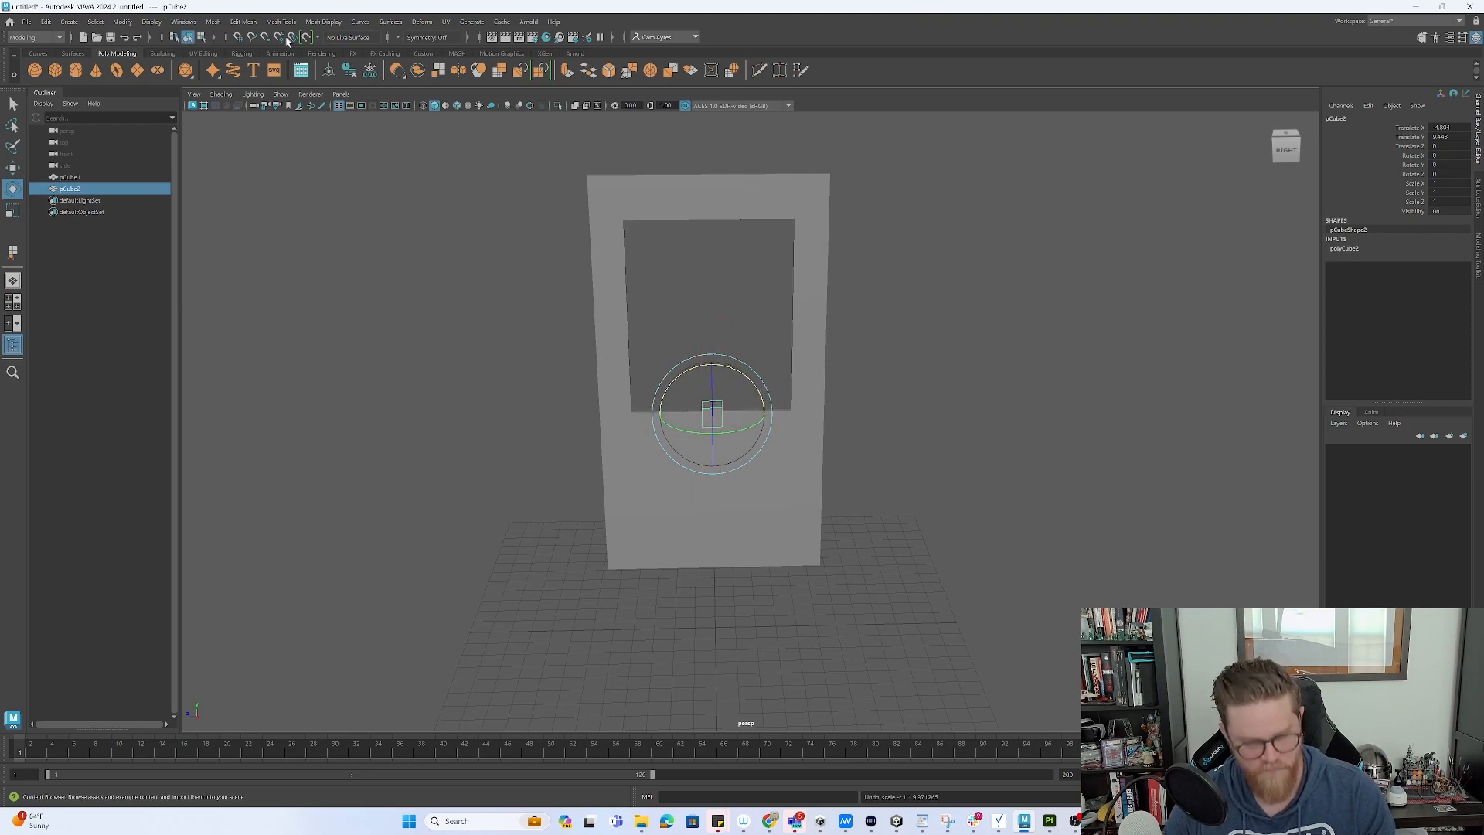
click(46, 21)
click(70, 64)
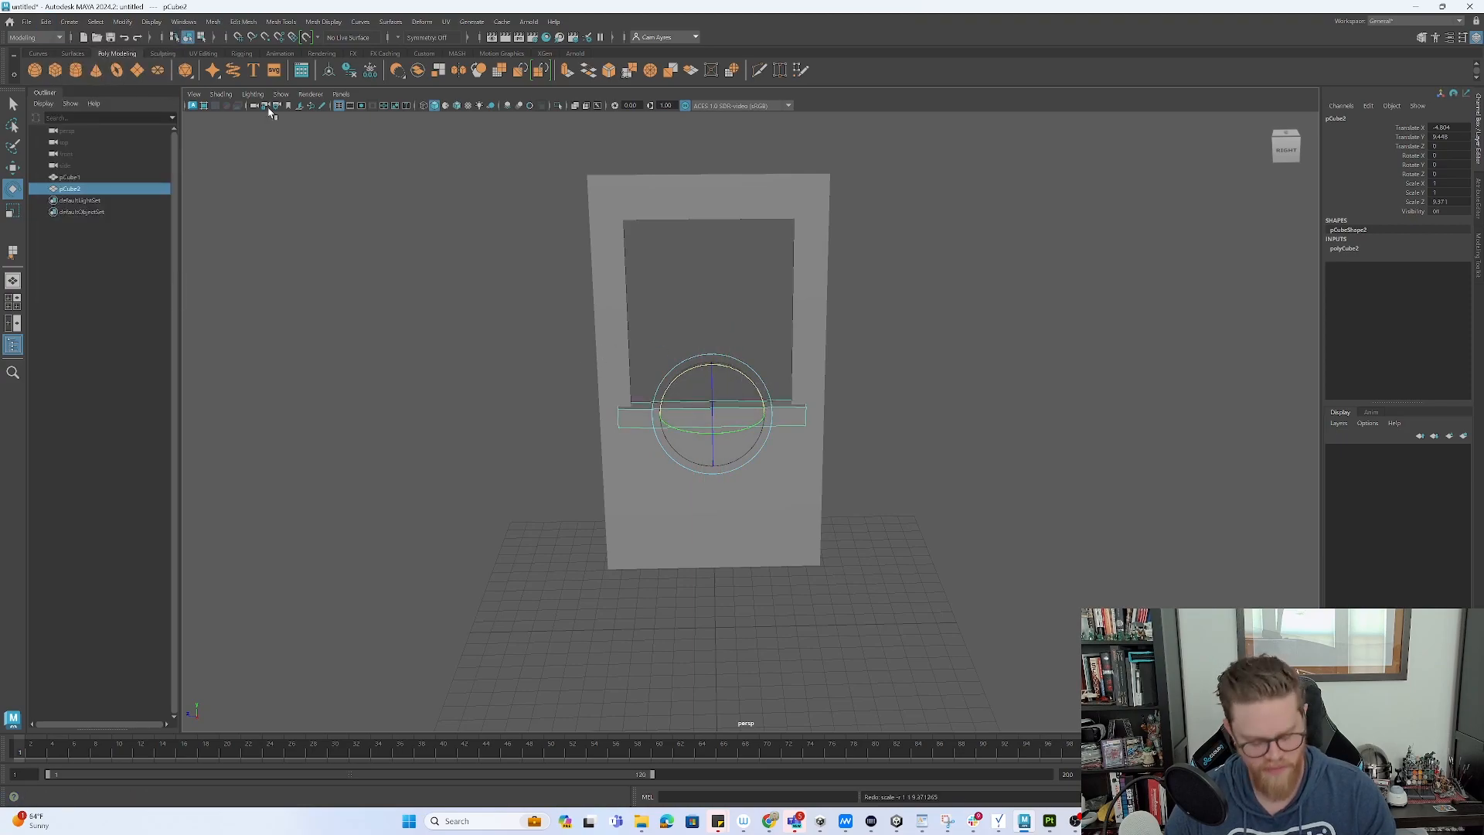
- Paste the centre bar group into the window and set its X rotation to 90
key(ctrl+c)
key(ctrl+v)
key(w)
drag(717, 384, 511, 255)
key(e)
click(1449, 157)
text(90)
key(Return)
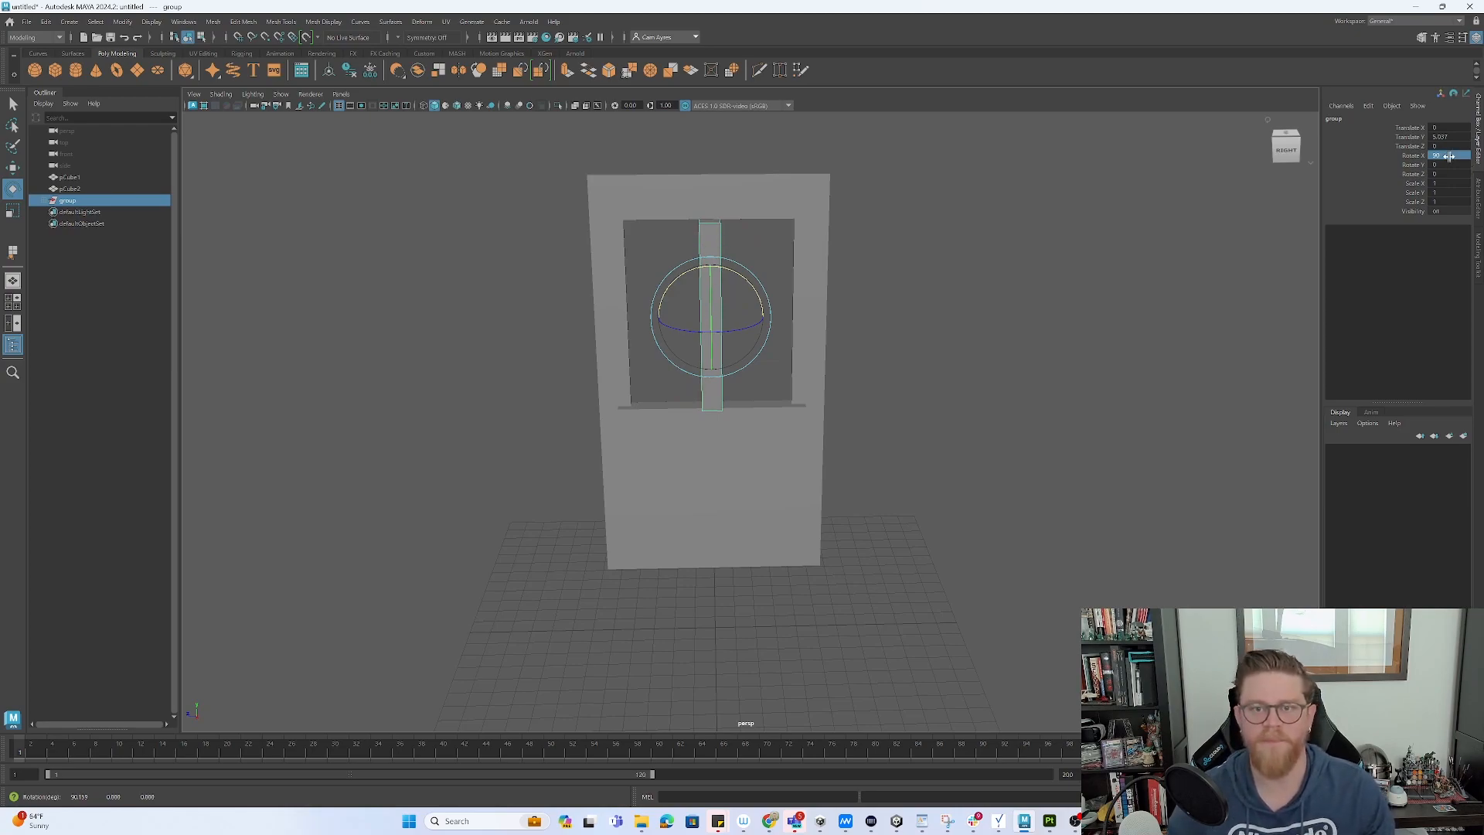
key(w)
mouse_move(786, 314)
alt+mouse_down()
mouse_move(853, 303)
mouse_move(776, 314)
alt+mouse_up()
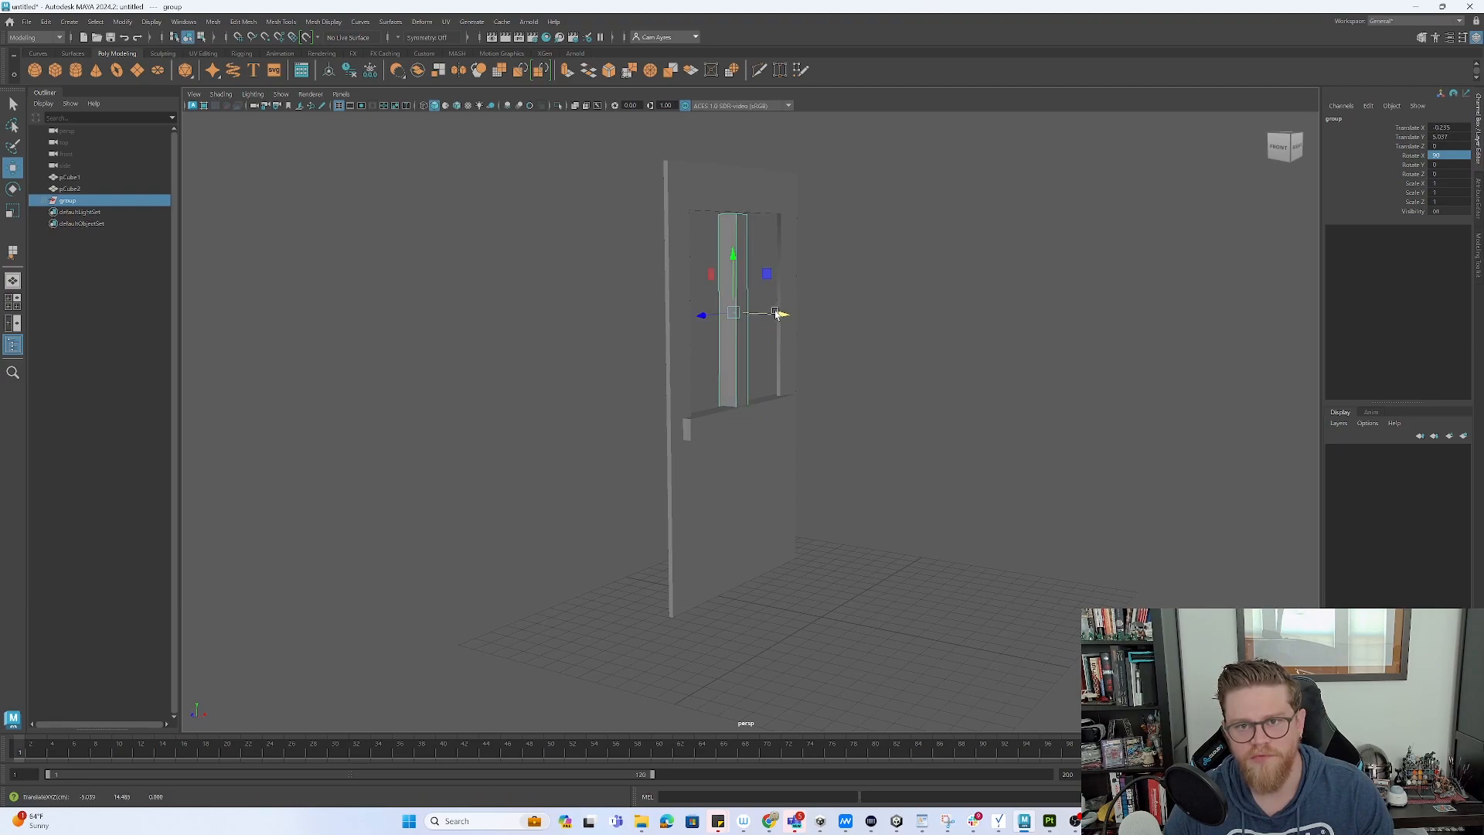
- Duplicate the lower bar above the window and group both horizontal bars
click(776, 400)
key(ctrl+v)
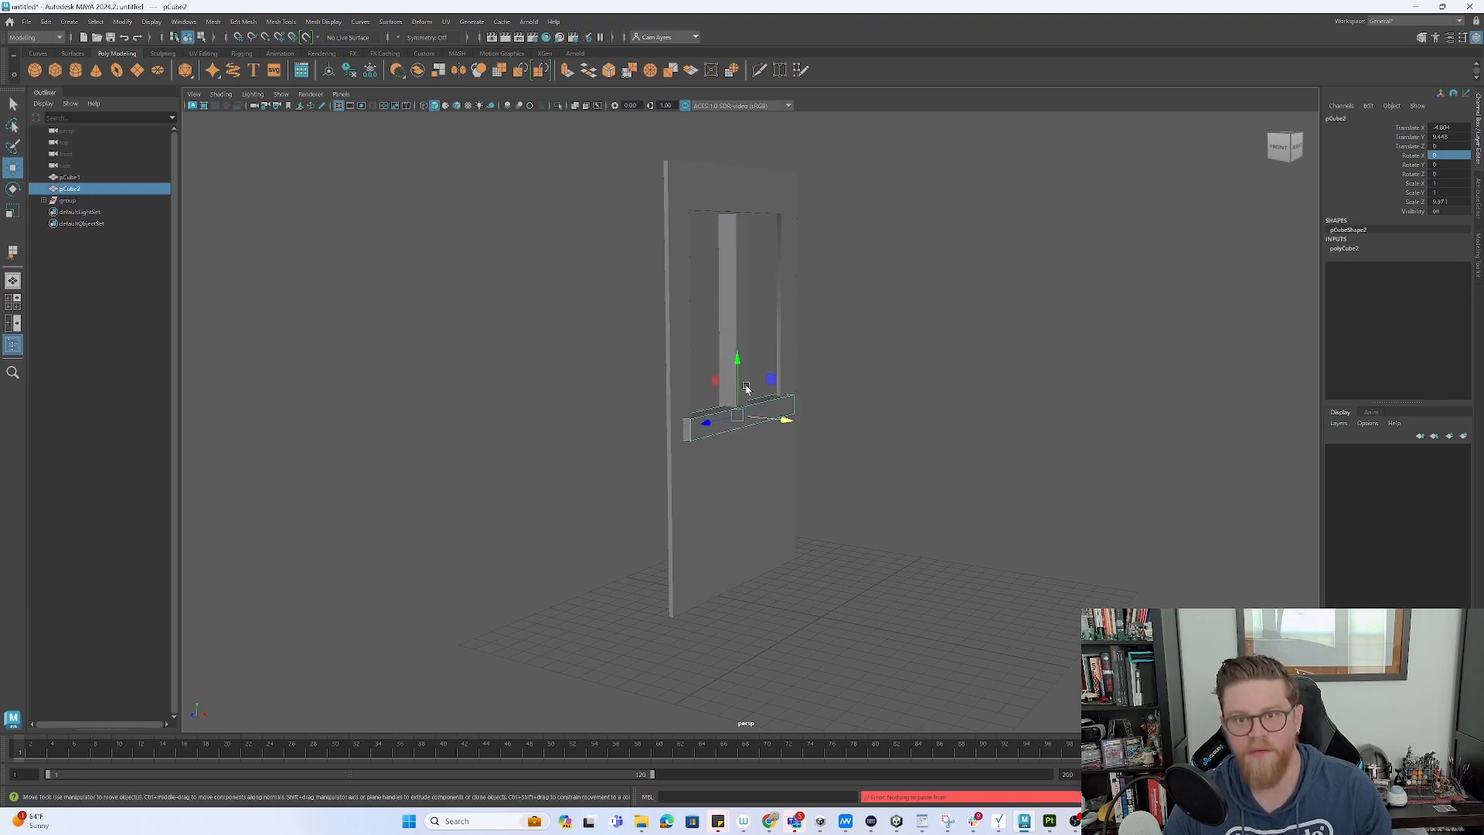
key(ctrl+d)
drag(736, 359, 769, 235)
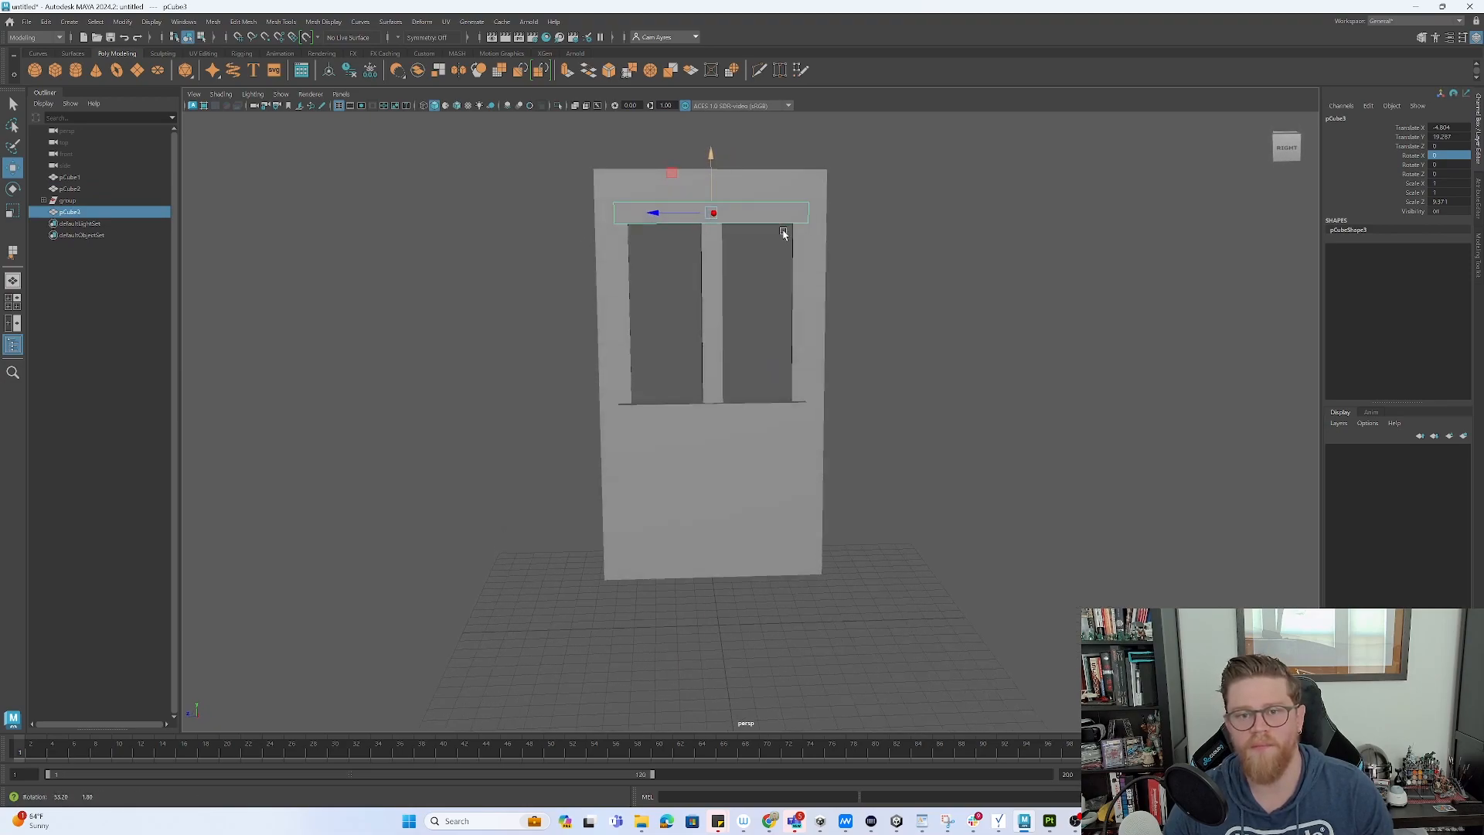
shift+click(762, 406)
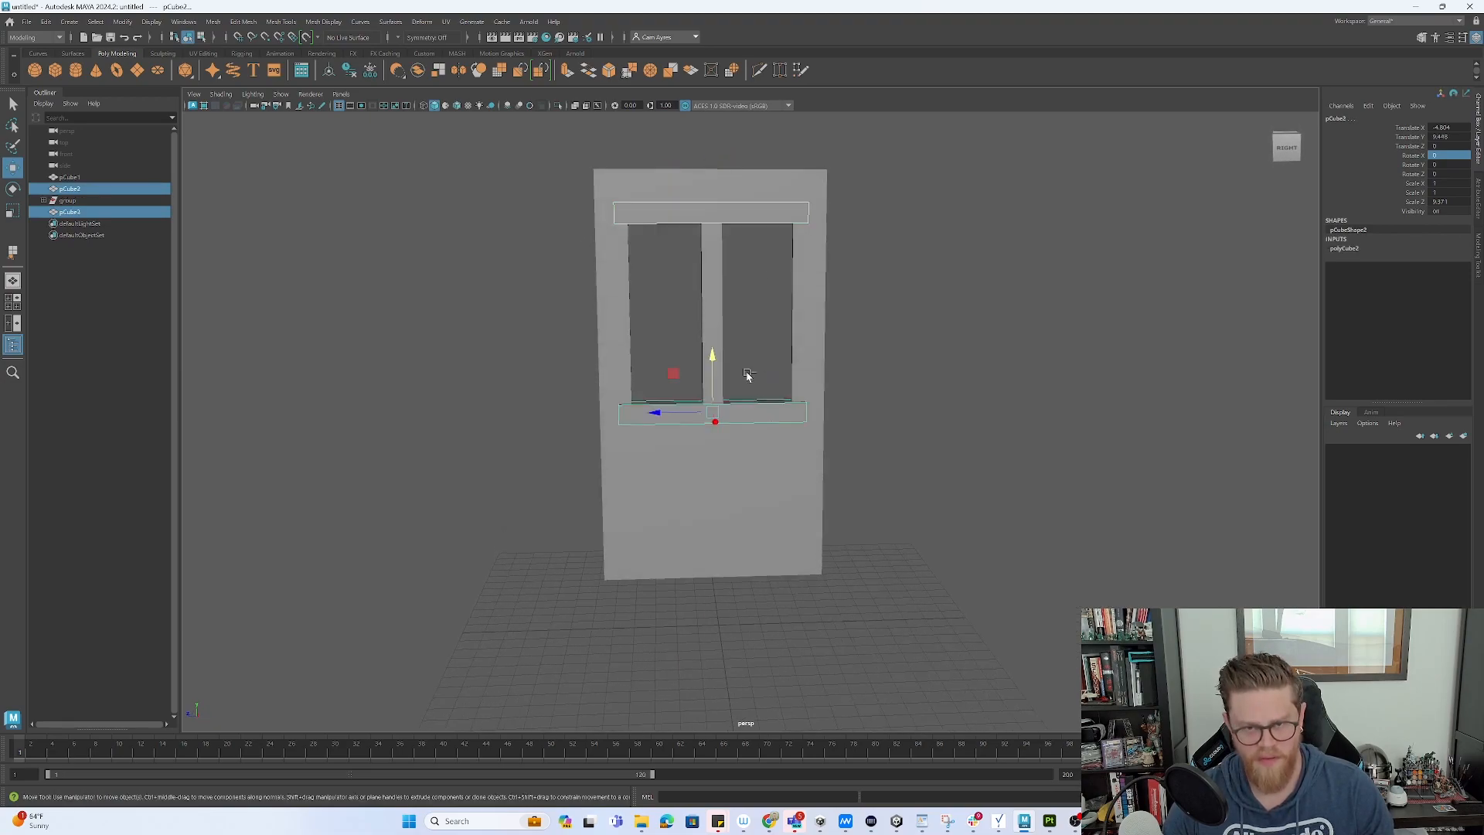
key(ctrl+g)
- Center the bar group's pivot within the window opening
key(e)
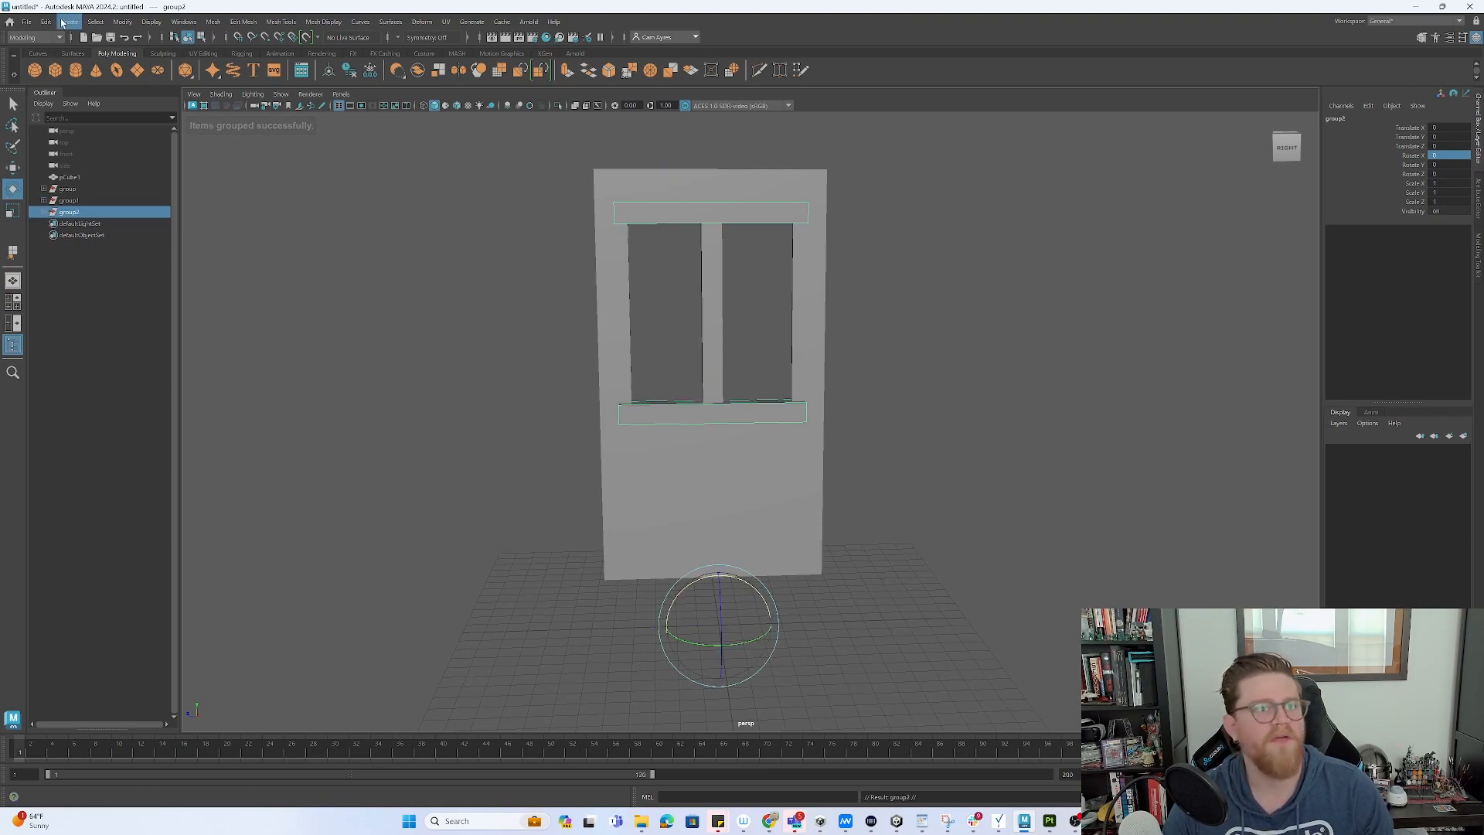
click(122, 20)
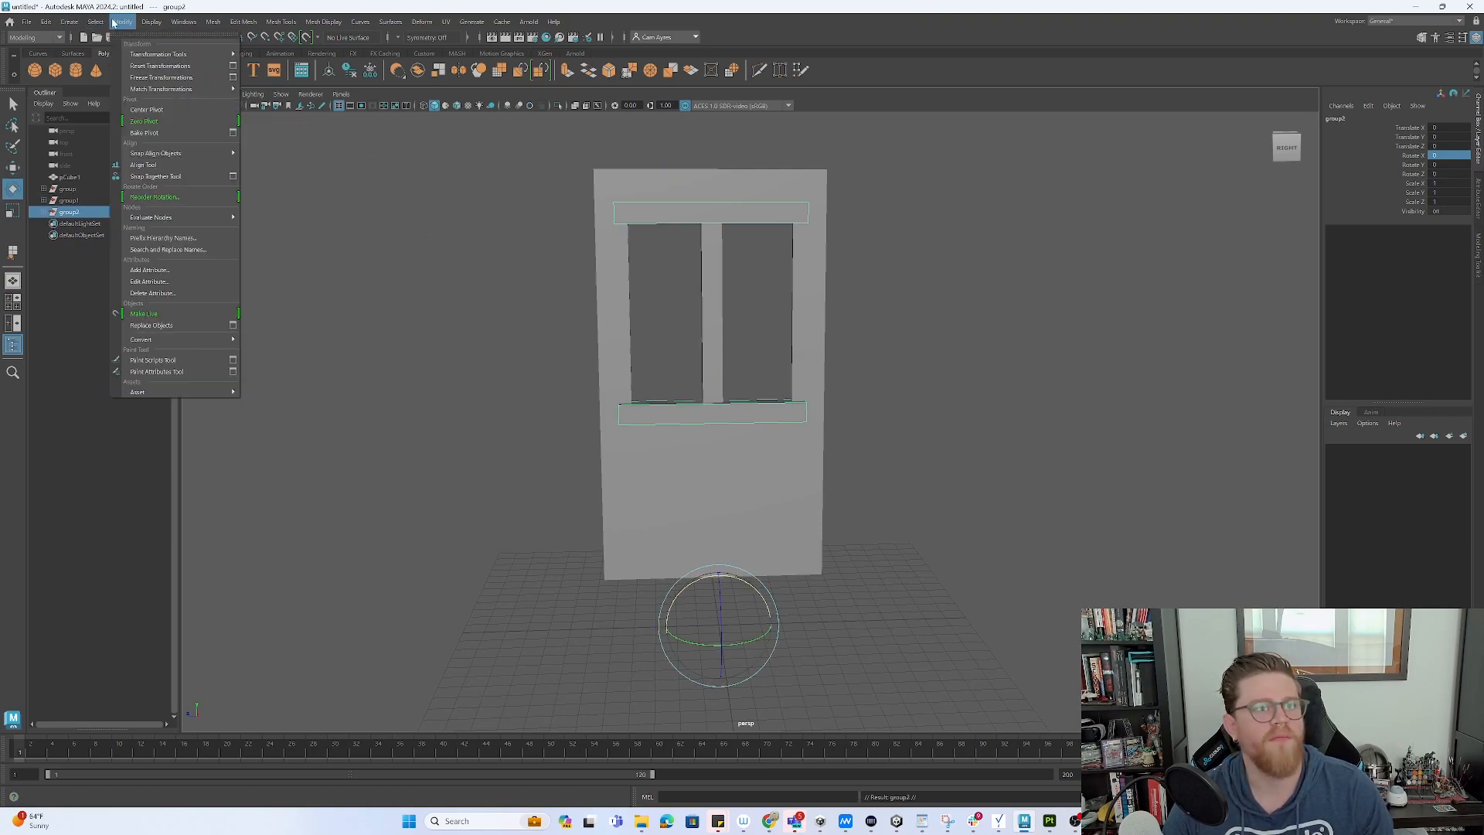
click(147, 110)
drag(732, 270, 607, 267)
key(ctrl+z)
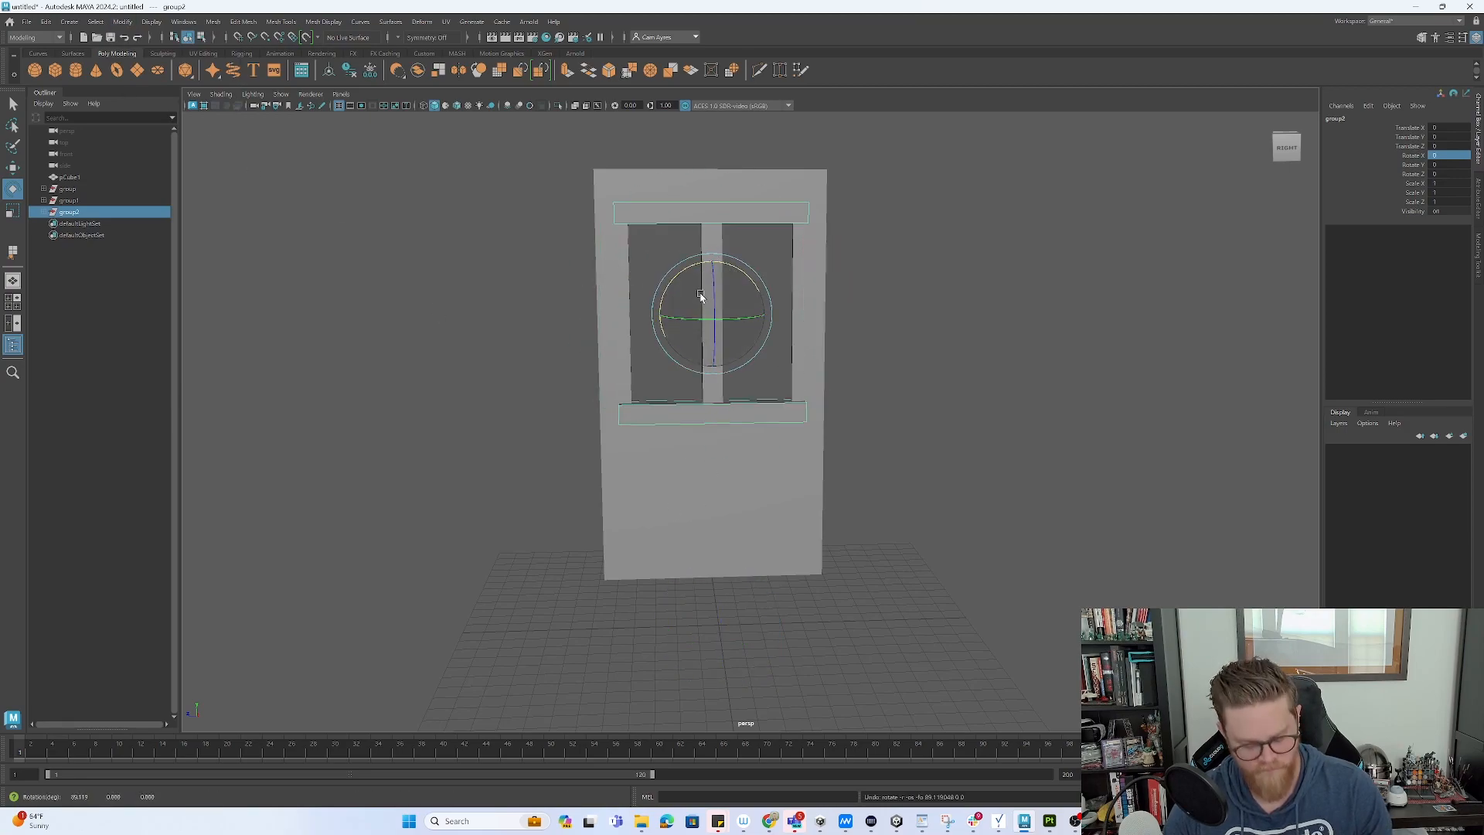
- Rotate the bar group upright, setting Rotate X to exactly 90
key(ctrl+d)
drag(714, 266, 800, 383)
key(ctrl+z)
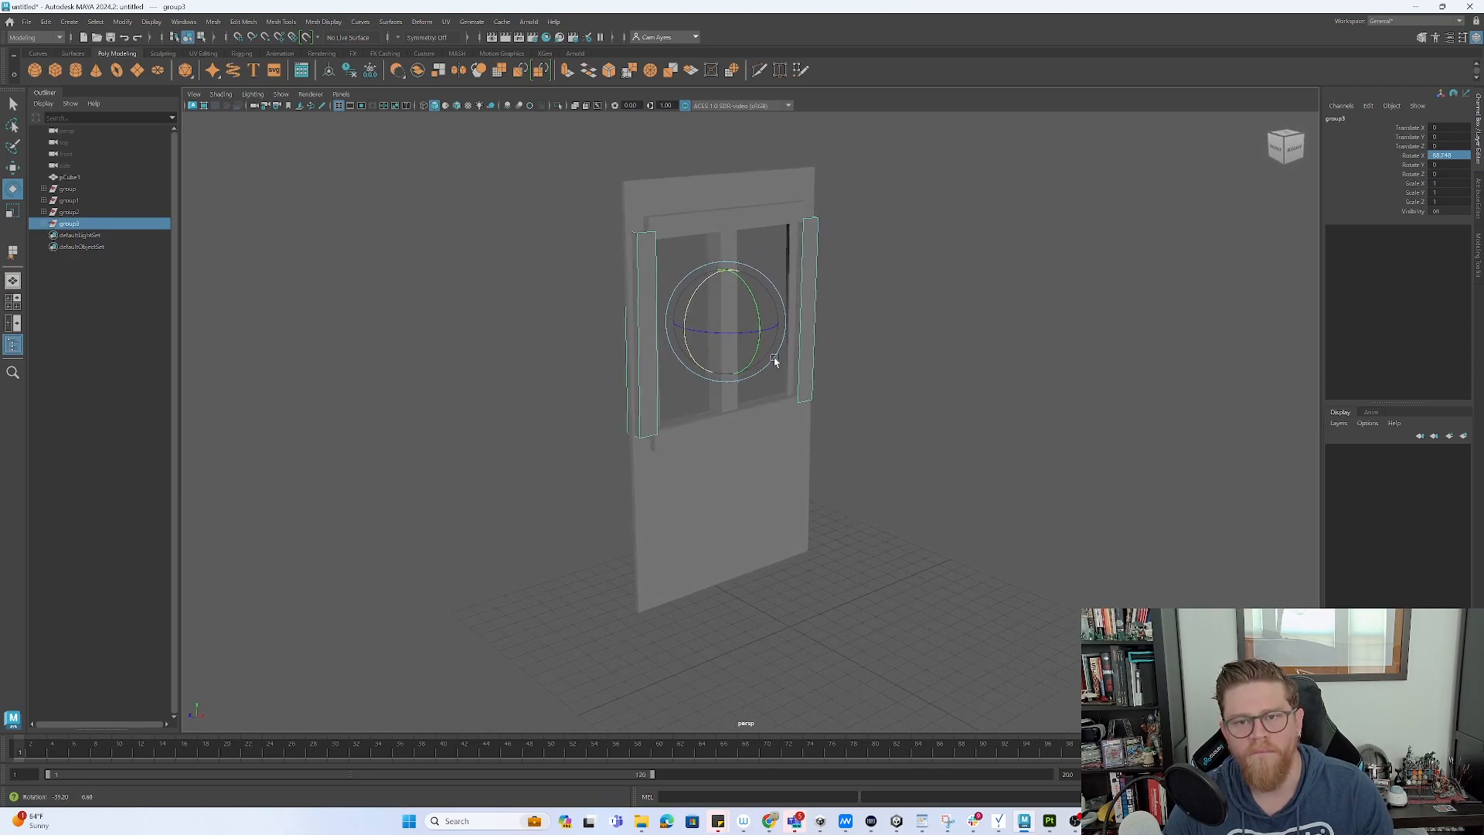
key(ctrl+z)
drag(708, 309, 685, 401)
key(ctrl+z)
drag(678, 309, 699, 373)
text(90)
key(Return)
- Scale the side bars to fit inside the window opening
alt+drag(1059, 271, 1016, 269)
key(r)
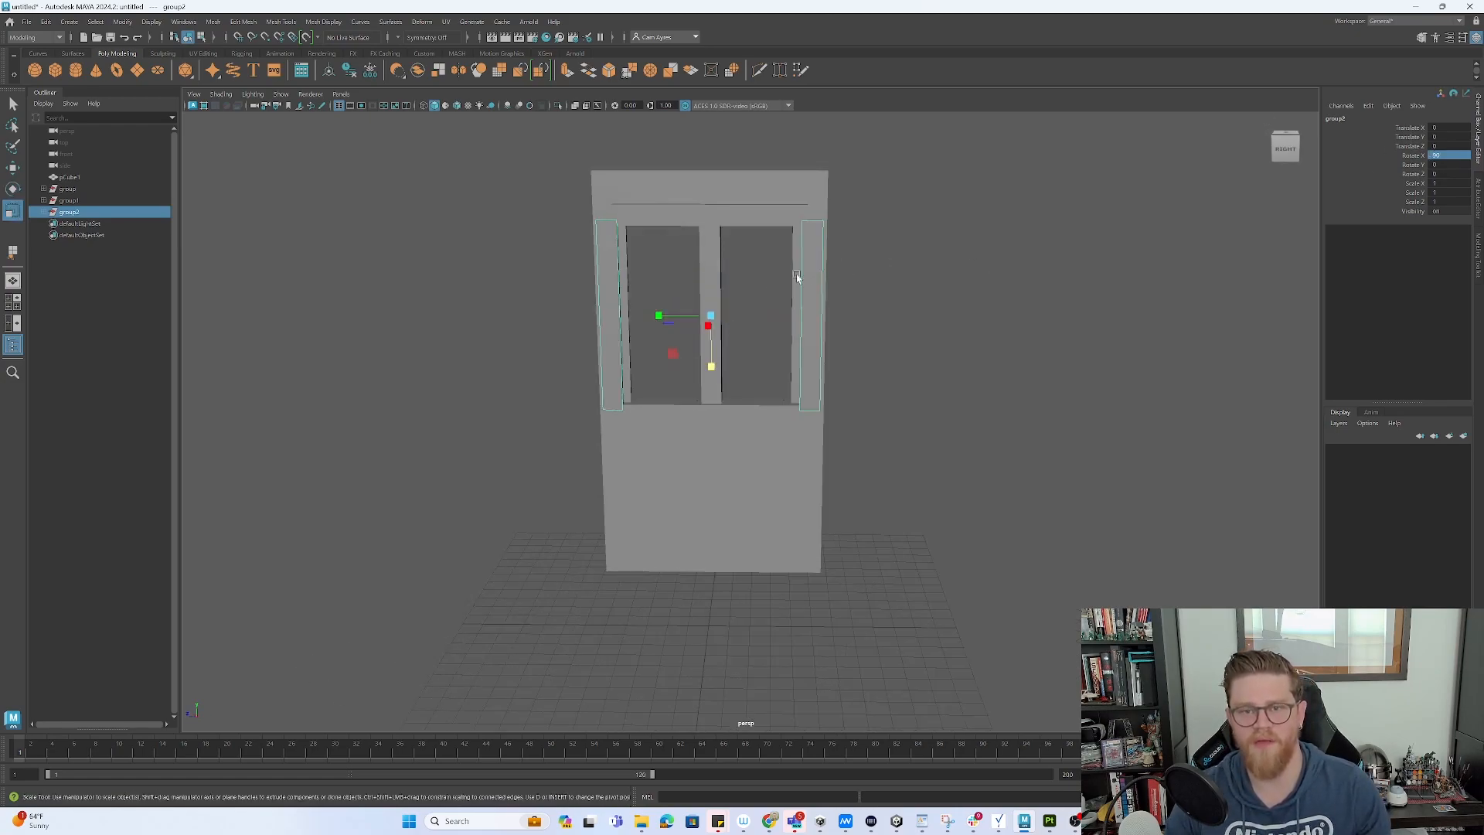
drag(661, 310, 675, 319)
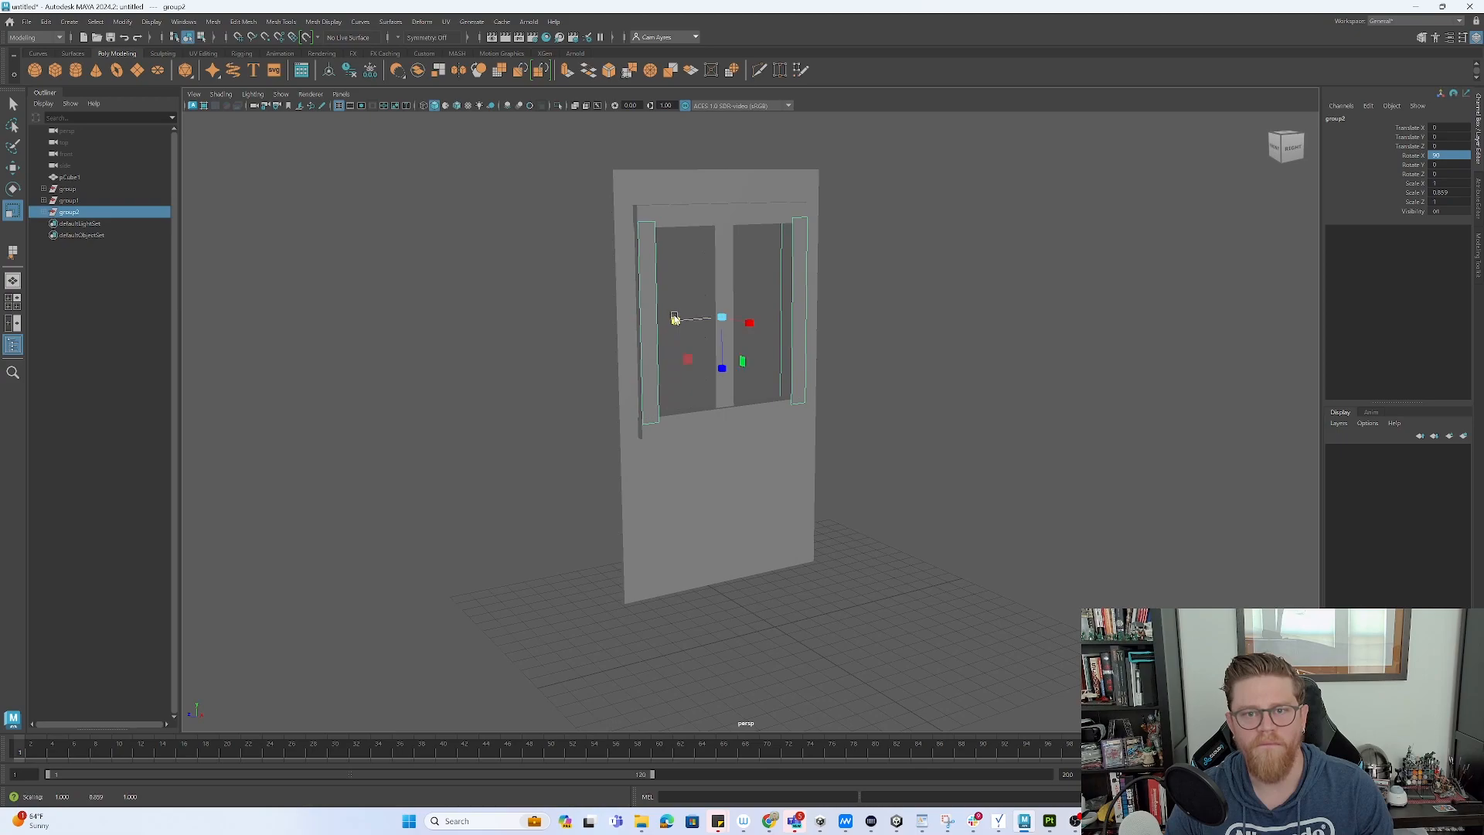
click(896, 291)
mouse_move(897, 291)
alt+mouse_down()
mouse_move(844, 284)
mouse_move(868, 294)
alt+mouse_up()
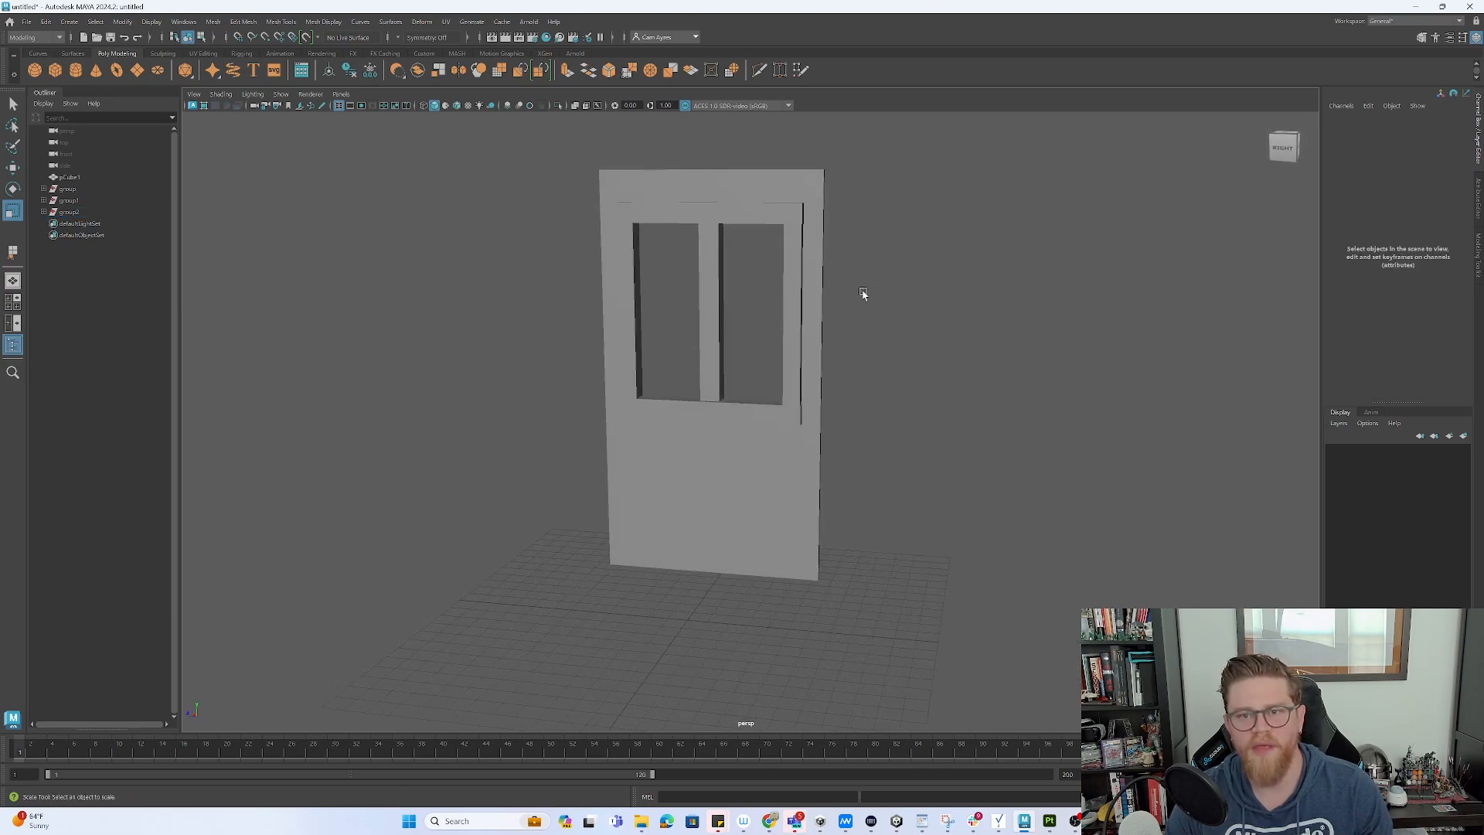
- Duplicate the middle vertical bar and rotate the copy 90° on X to lie horizontal
alt+drag(717, 310, 748, 322)
click(725, 324)
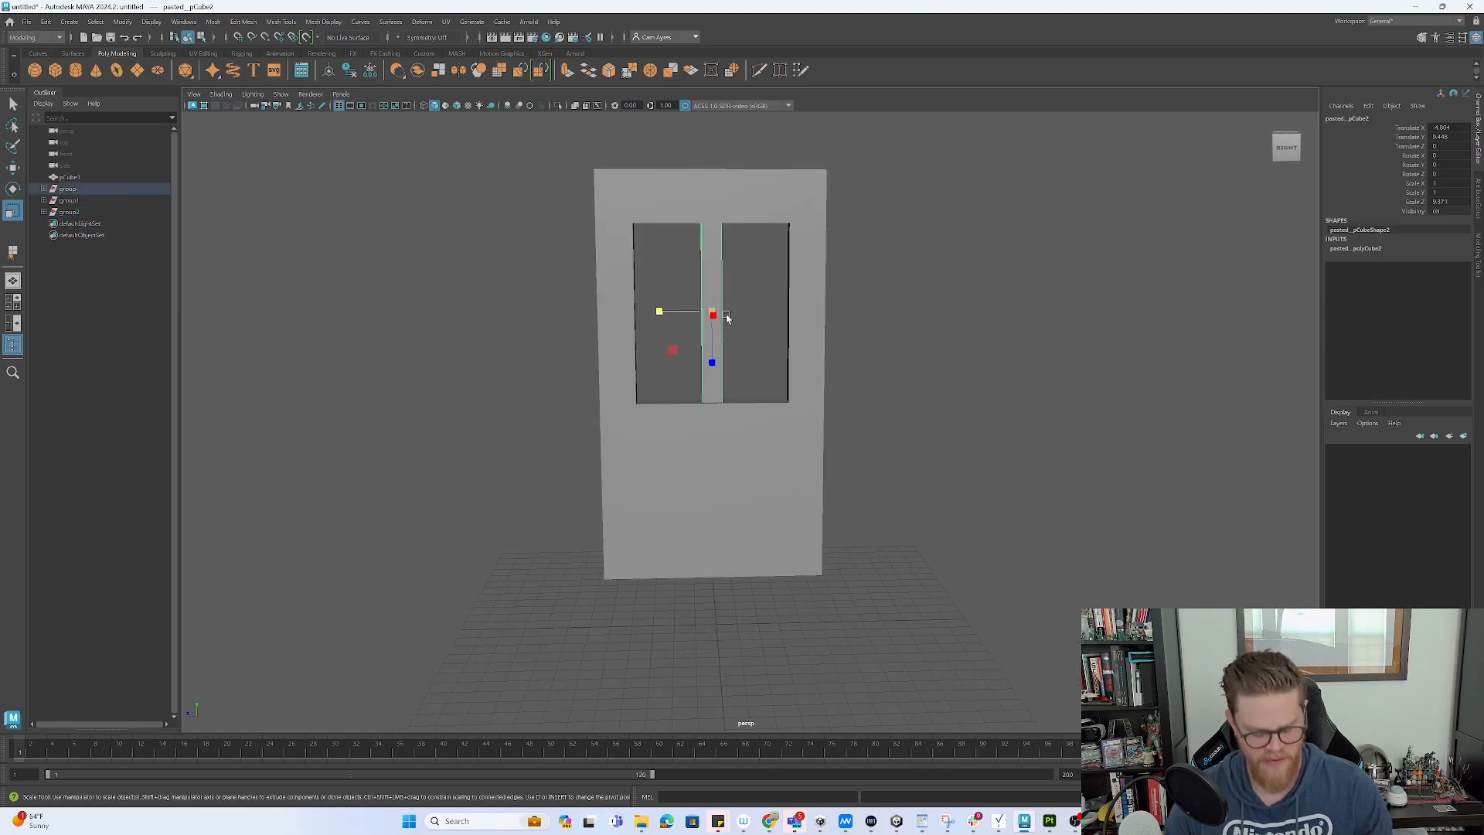
key(ctrl+d)
key(e)
drag(752, 282, 674, 262)
double_click(1457, 157)
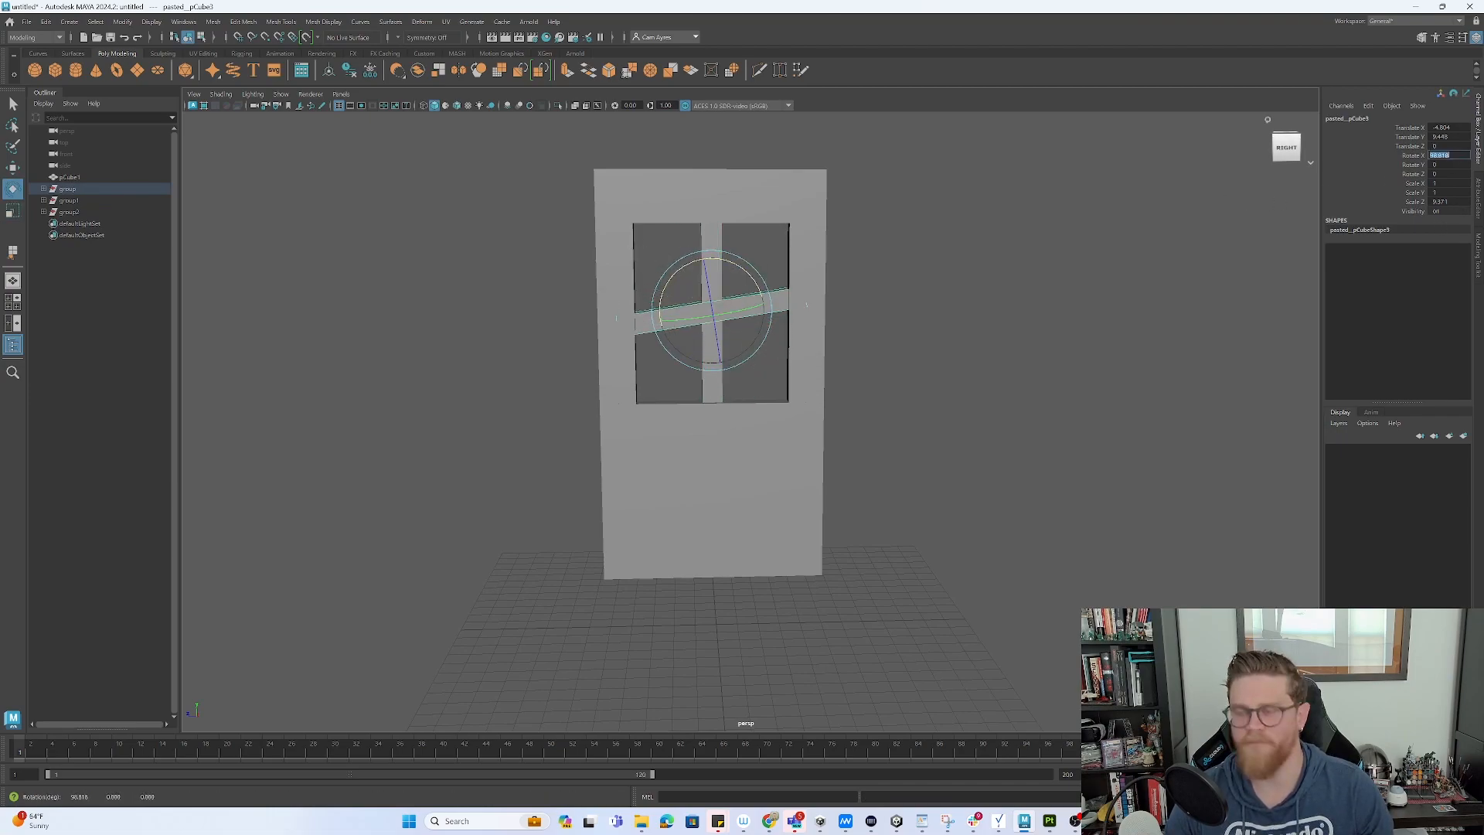
text(90)
key(Return)
click(956, 368)
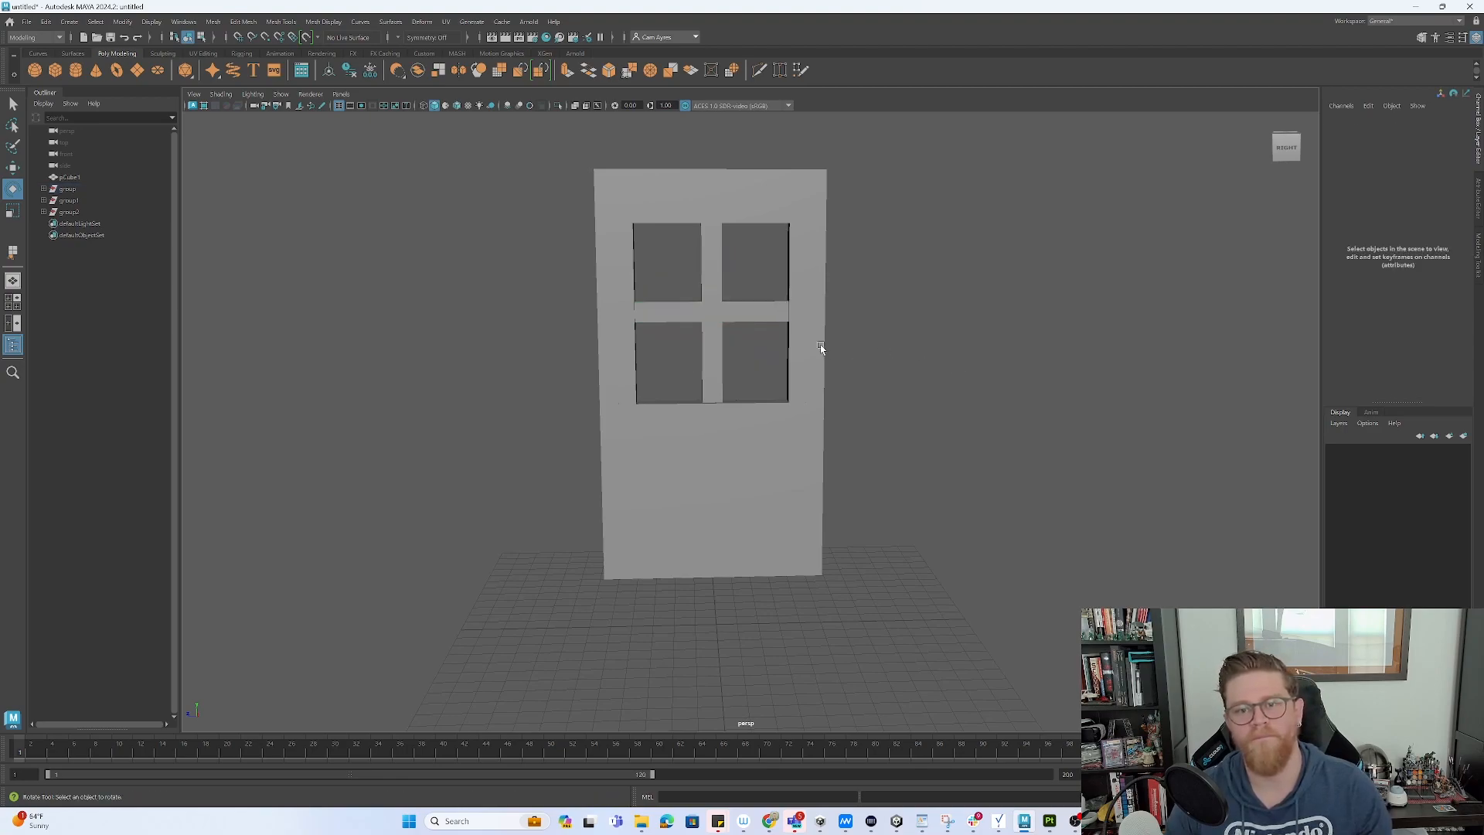
- Scale the horizontal bar into place, then box-select the whole door
click(748, 318)
key(r)
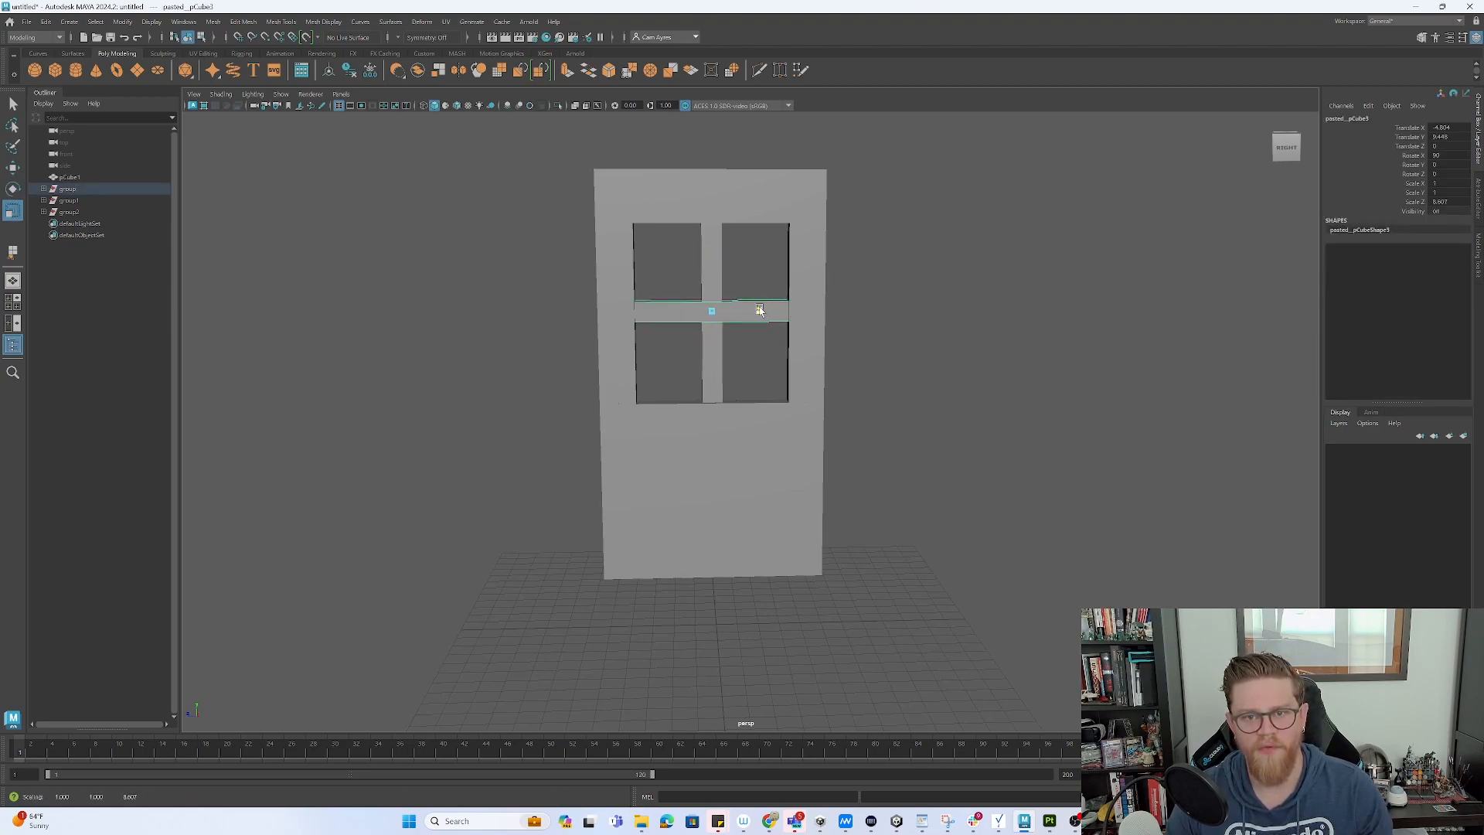
click(949, 321)
alt+drag(949, 321, 837, 403)
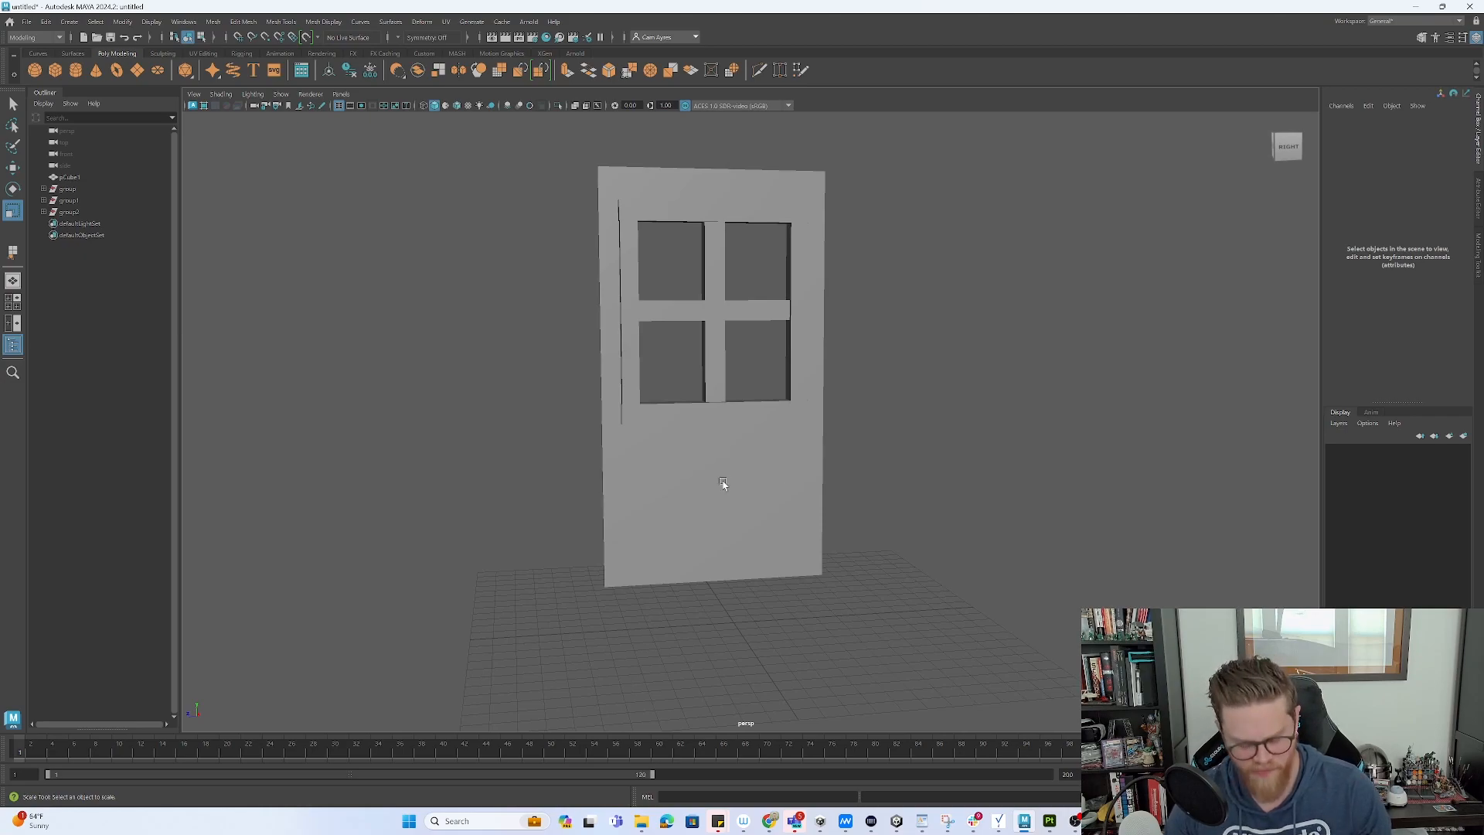
key(F8)
drag(932, 626, 512, 157)
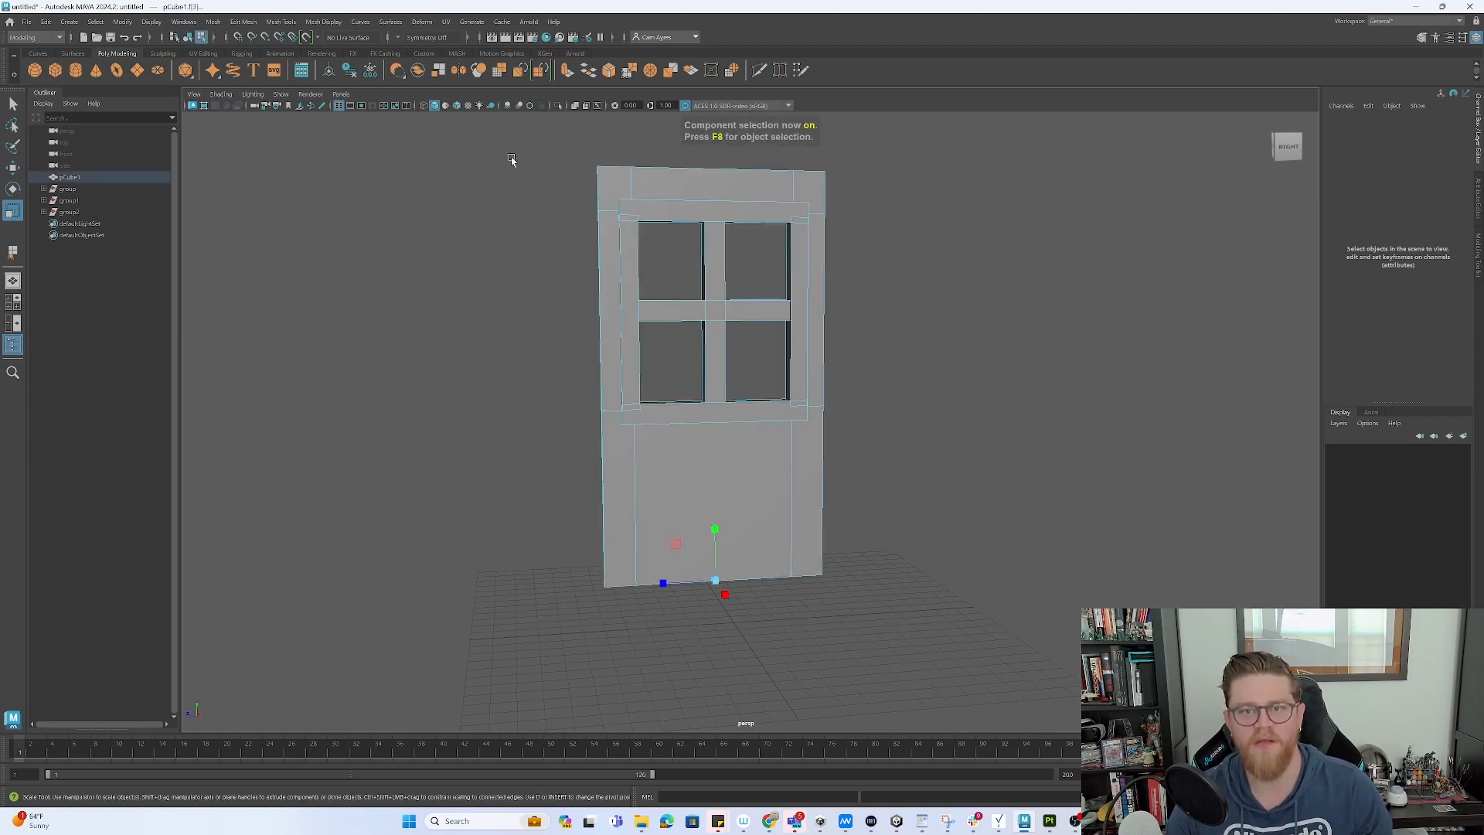
- Group the door pieces and freeze the group's transformations
key(F8)
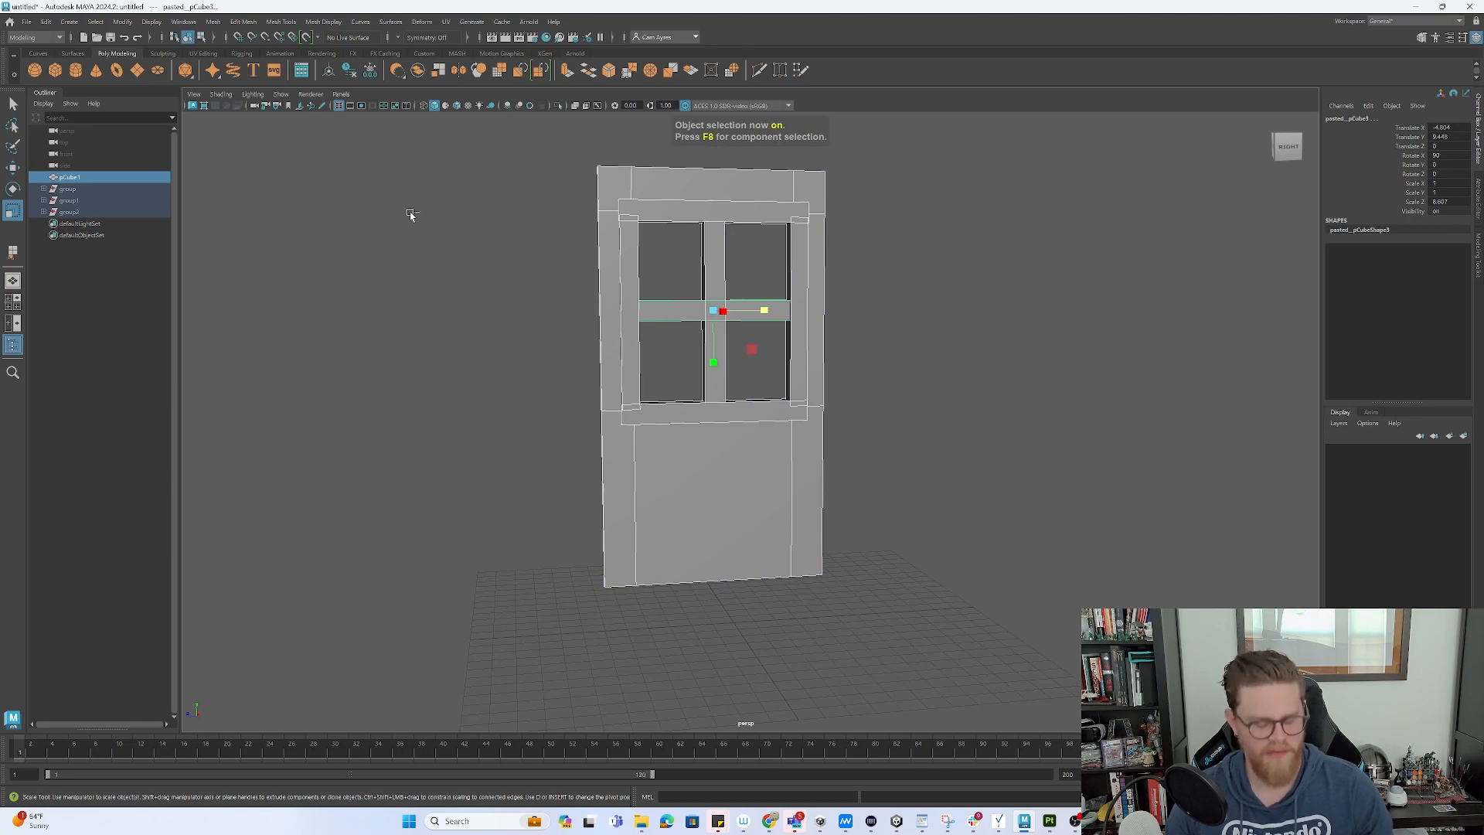
key(ctrl+g)
click(28, 24)
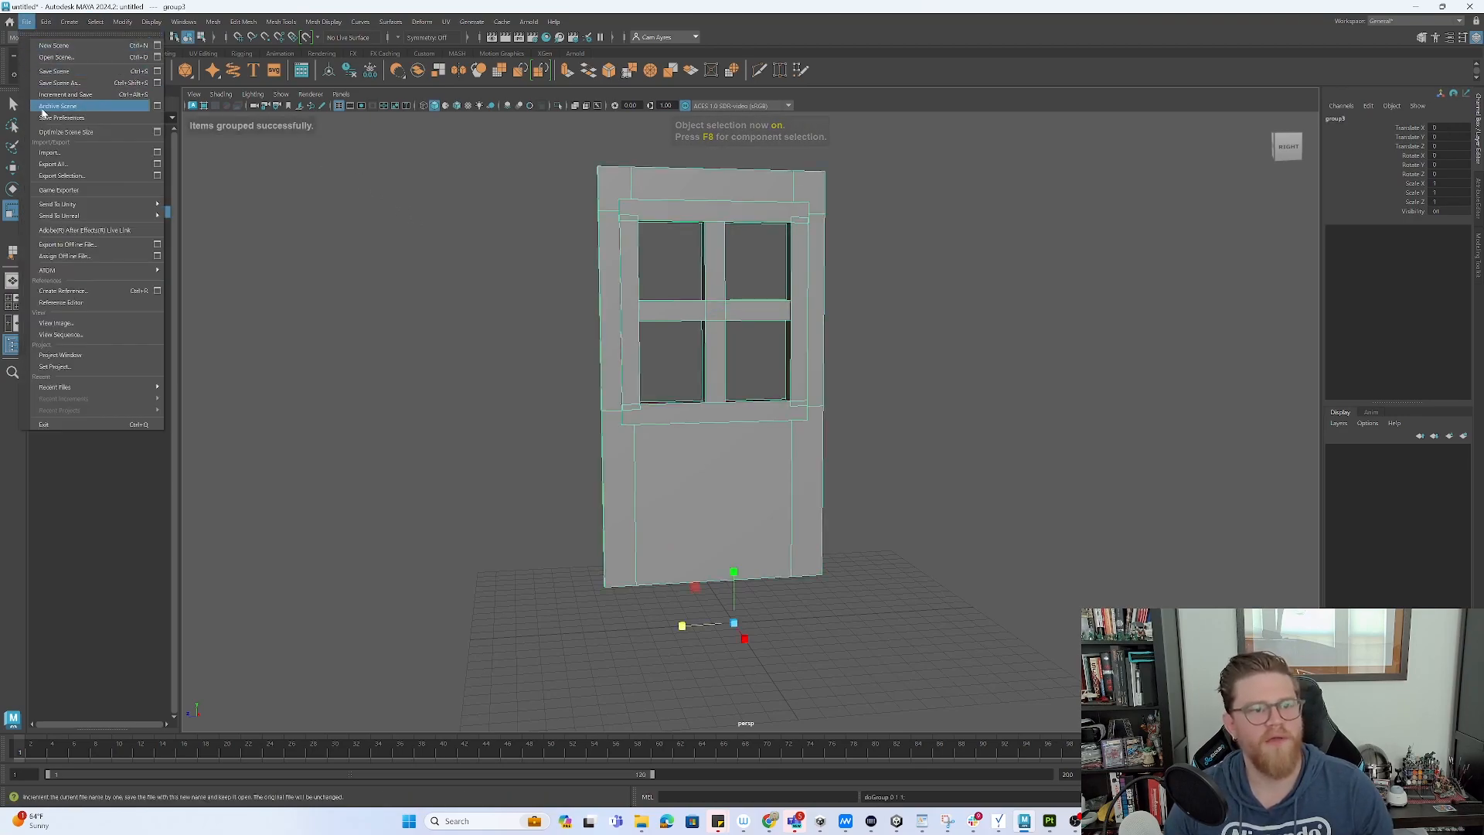
mouse_move(73, 26)
mouse_move(123, 21)
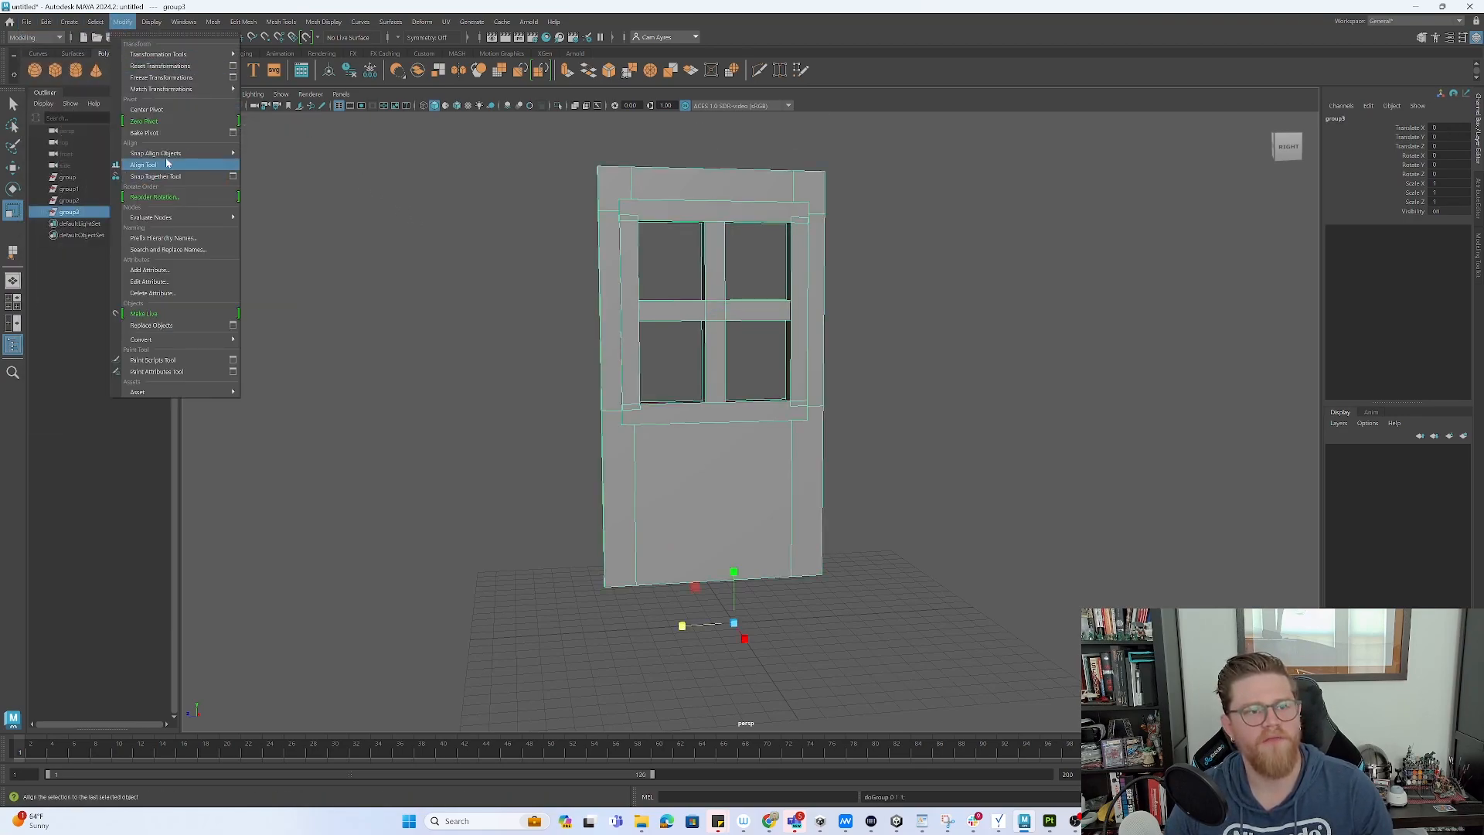
click(167, 80)
- Delete the group's construction history and save the scene as window.mb
click(46, 22)
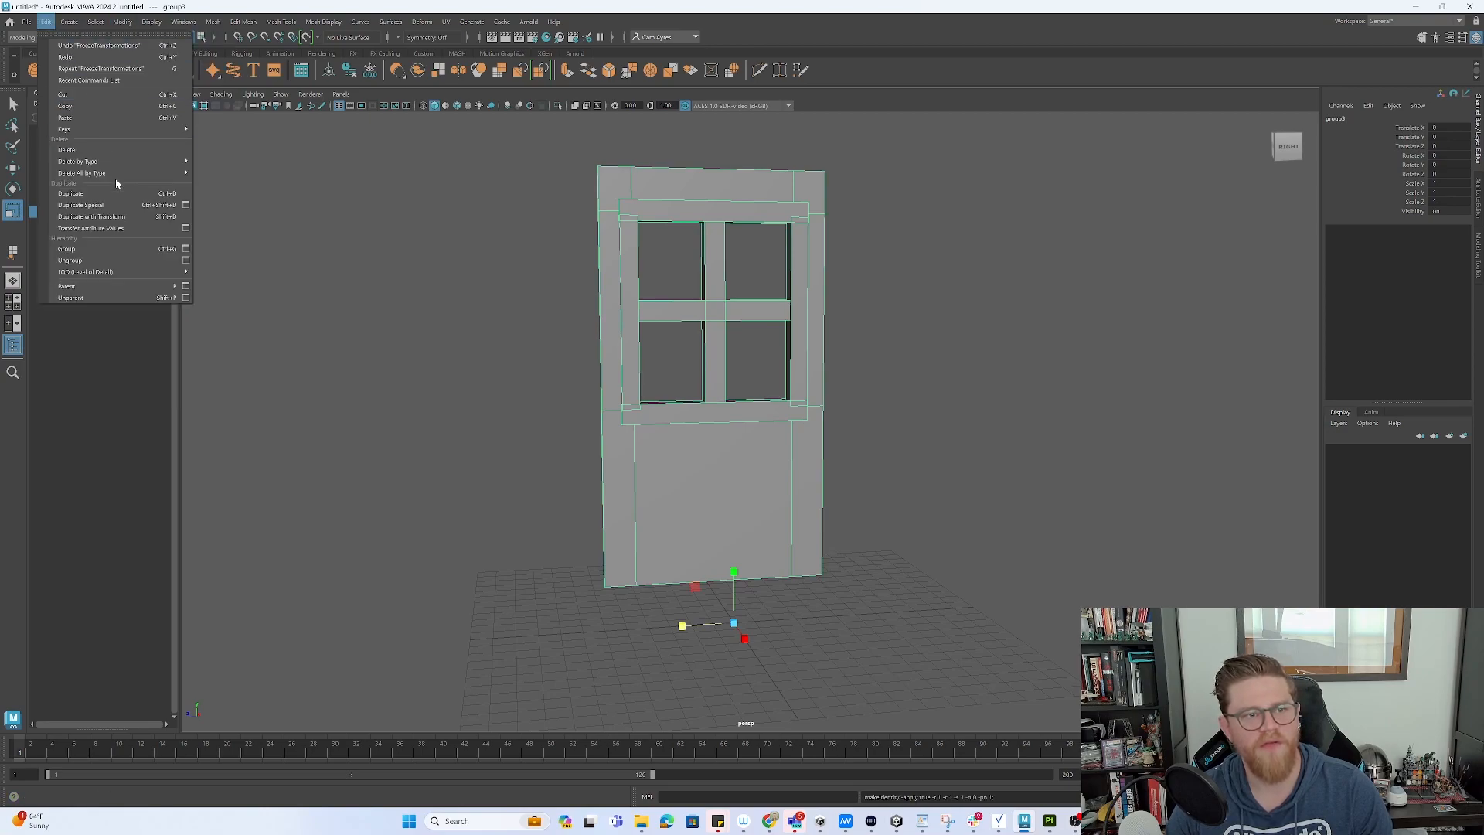
mouse_move(150, 165)
click(218, 161)
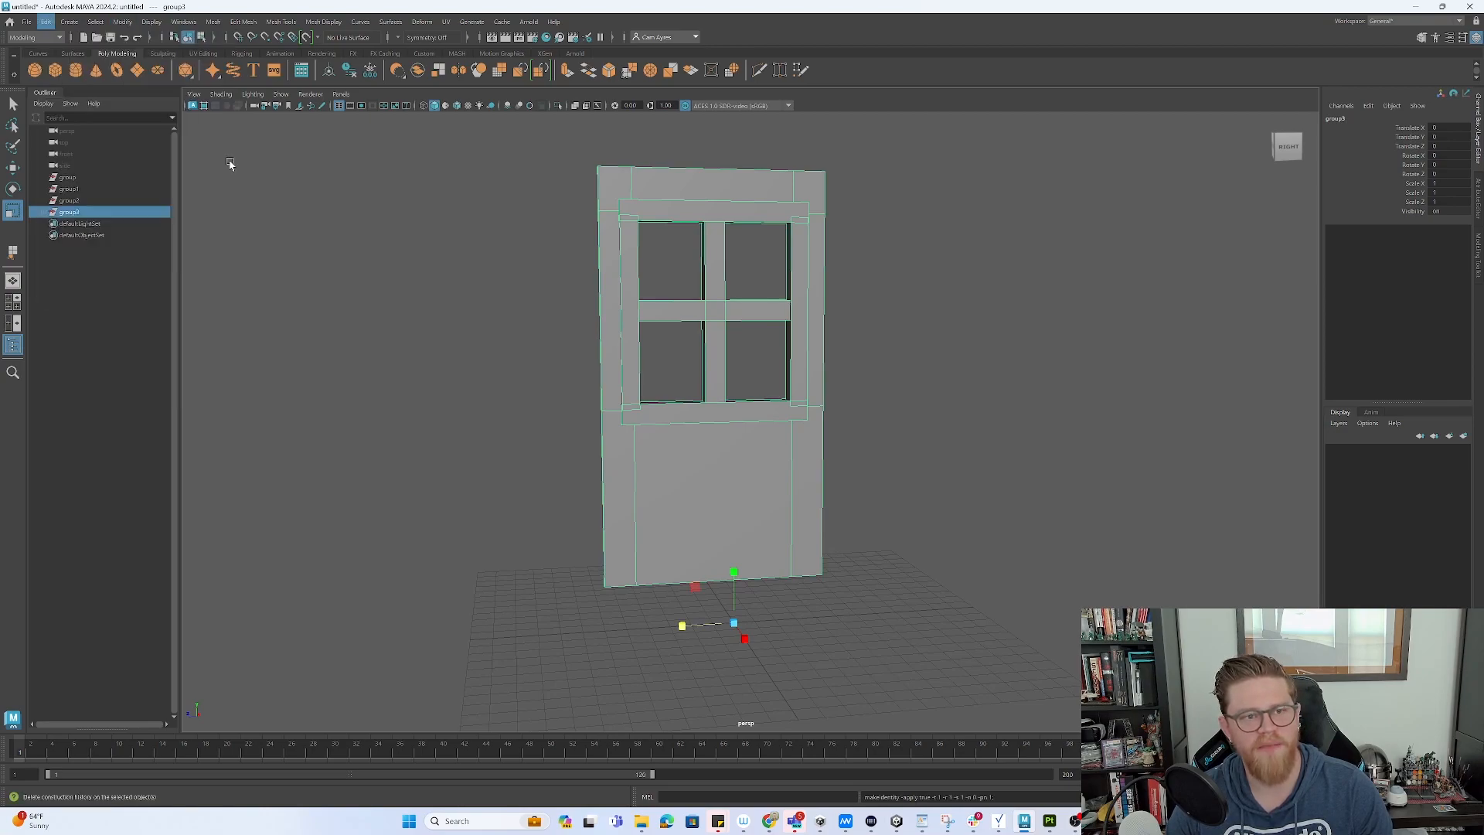
click(26, 22)
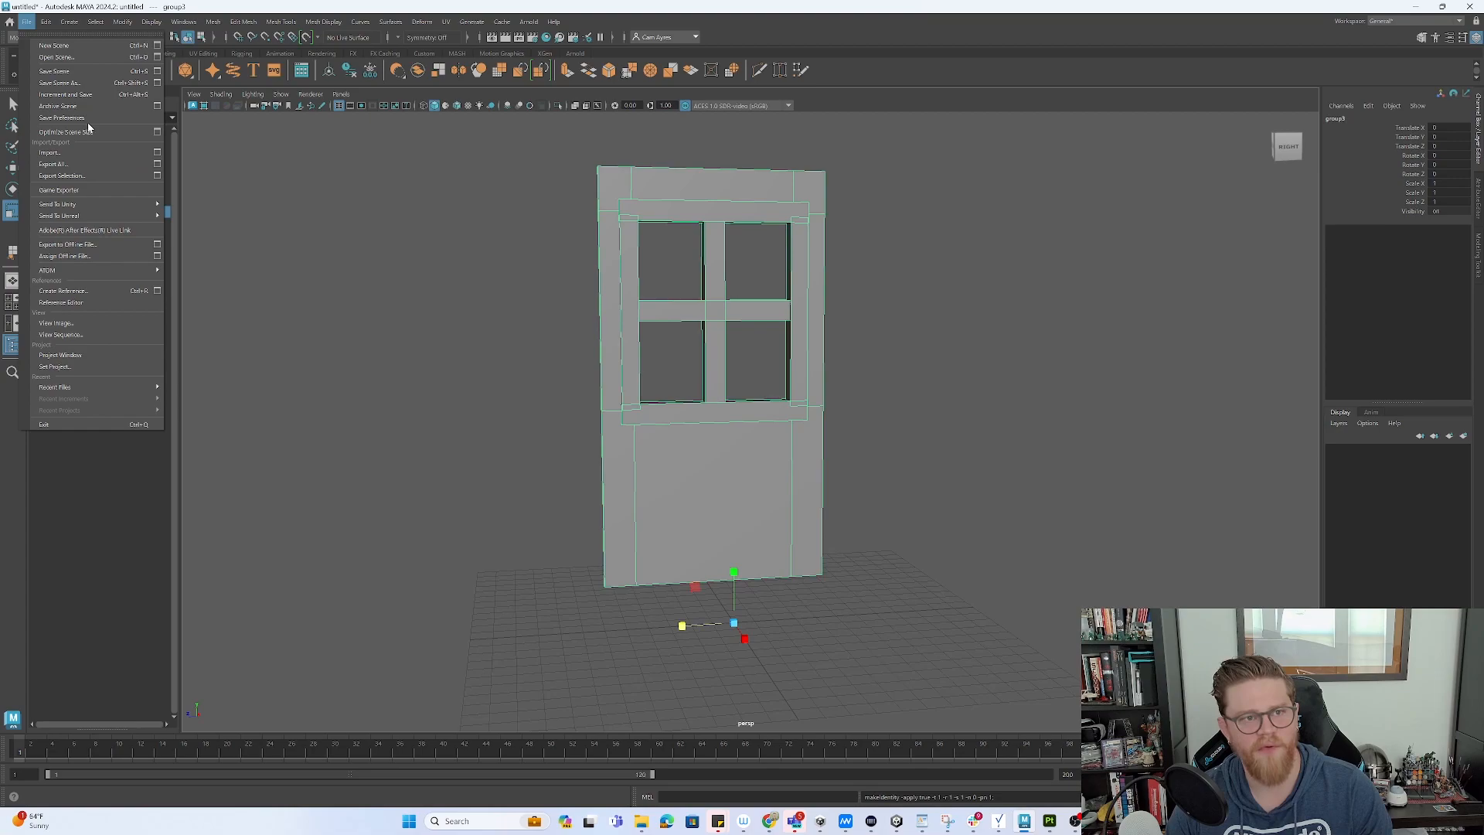
click(83, 177)
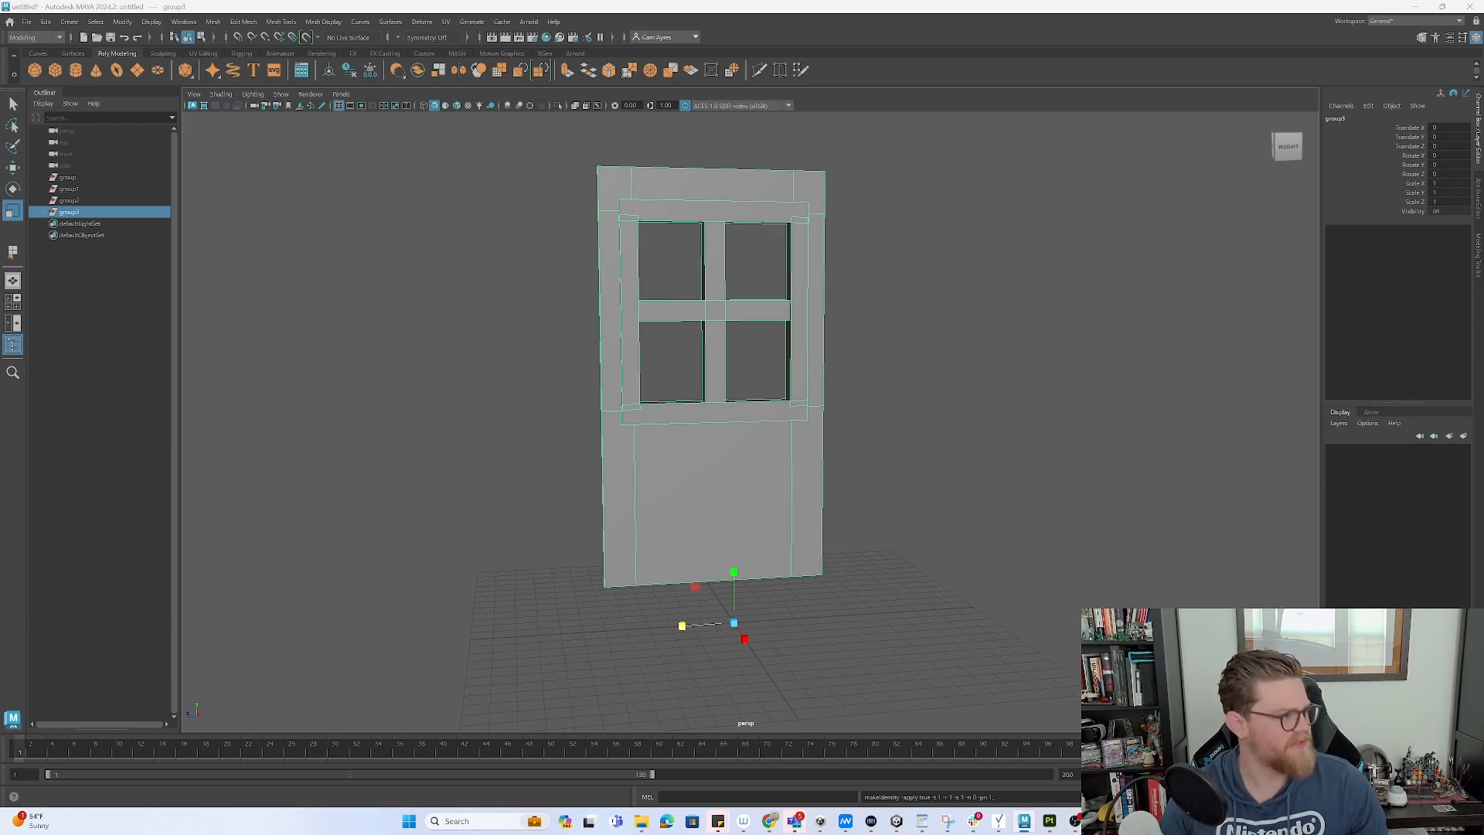
key(Return)
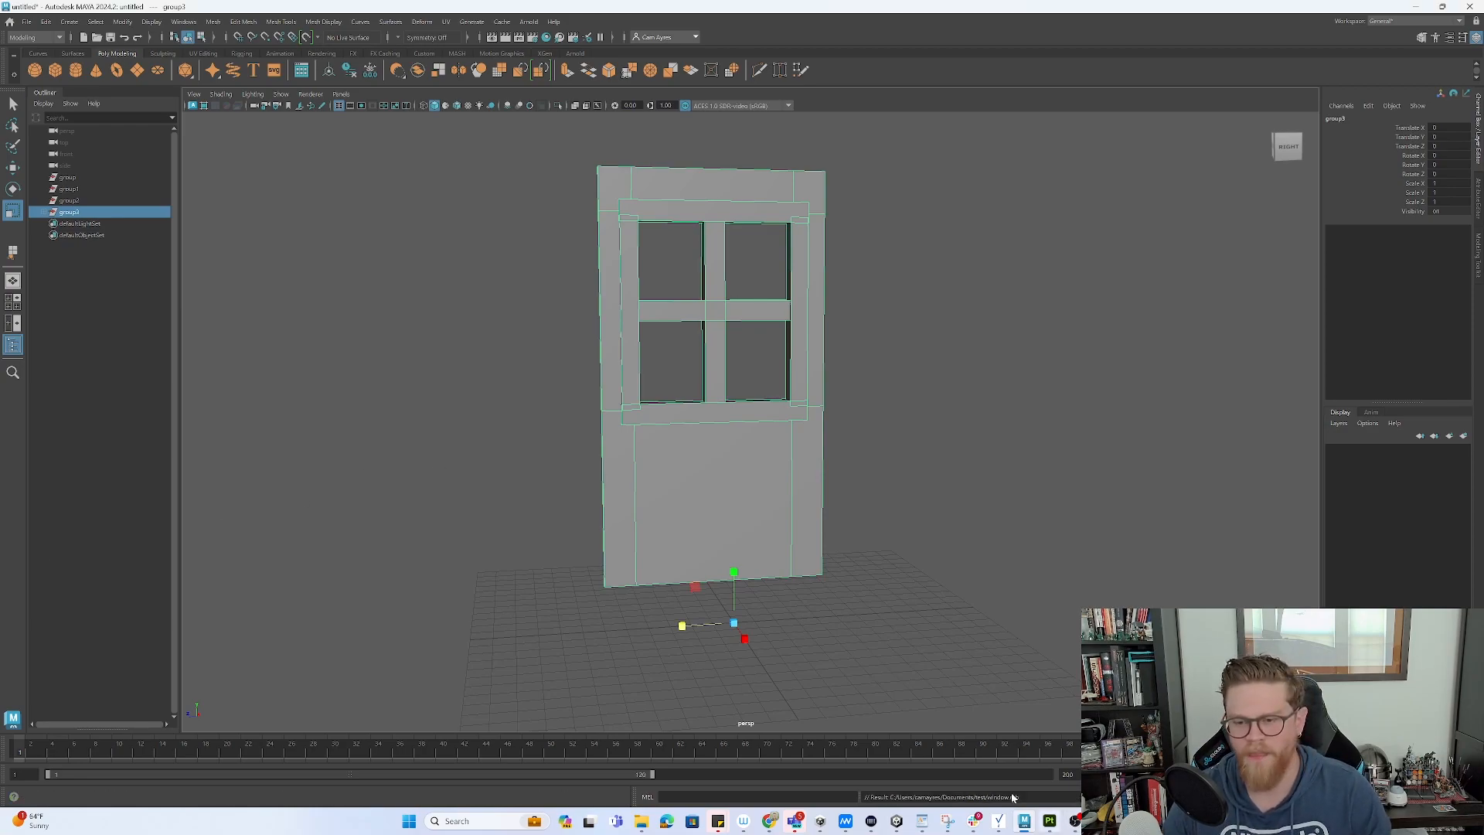
- Export the selected door group as window.fbx, then start a new project in Substance 3D Painter
click(26, 21)
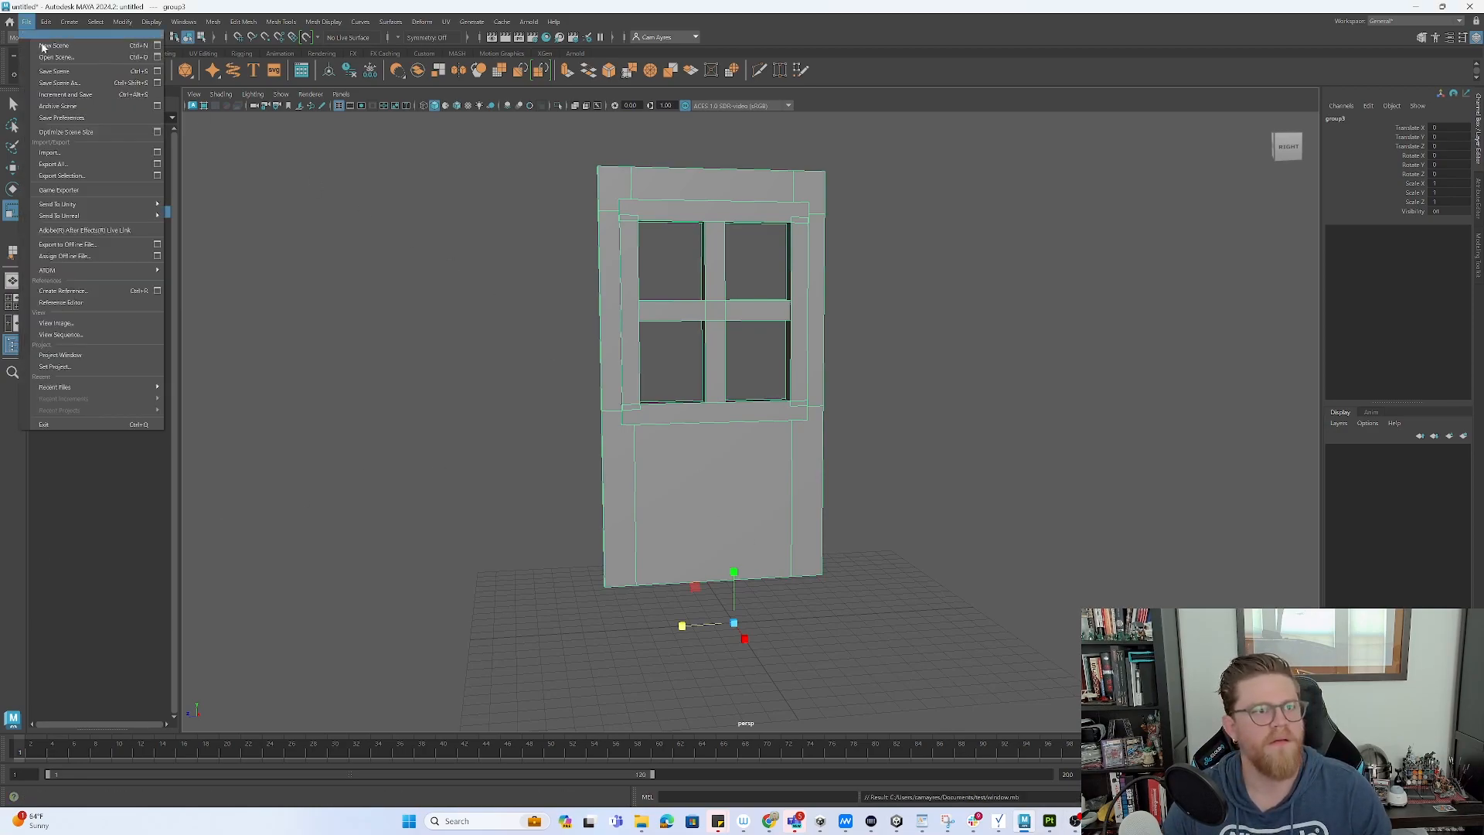
click(68, 176)
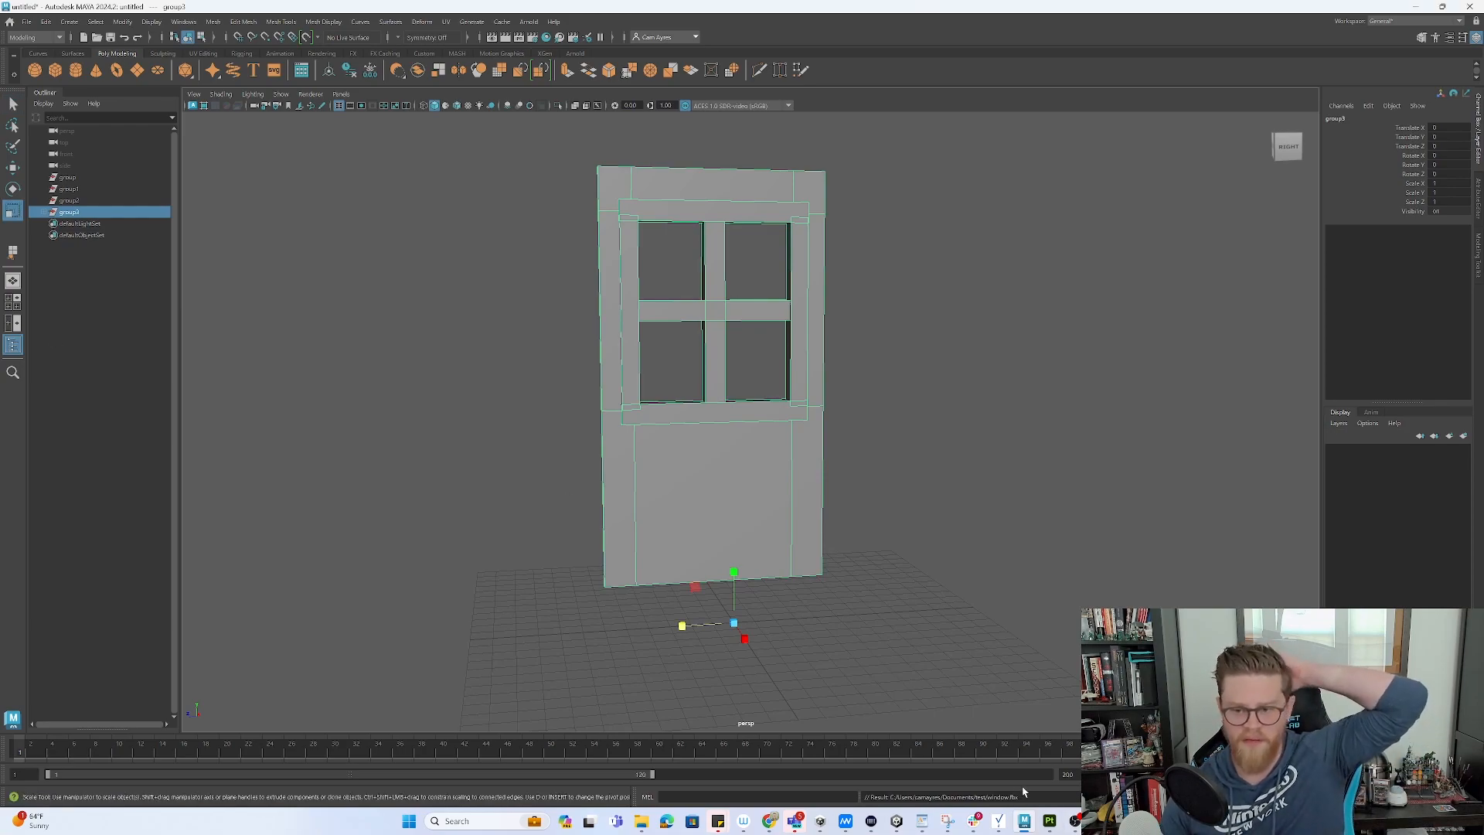
click(1049, 821)
click(11, 21)
click(34, 36)
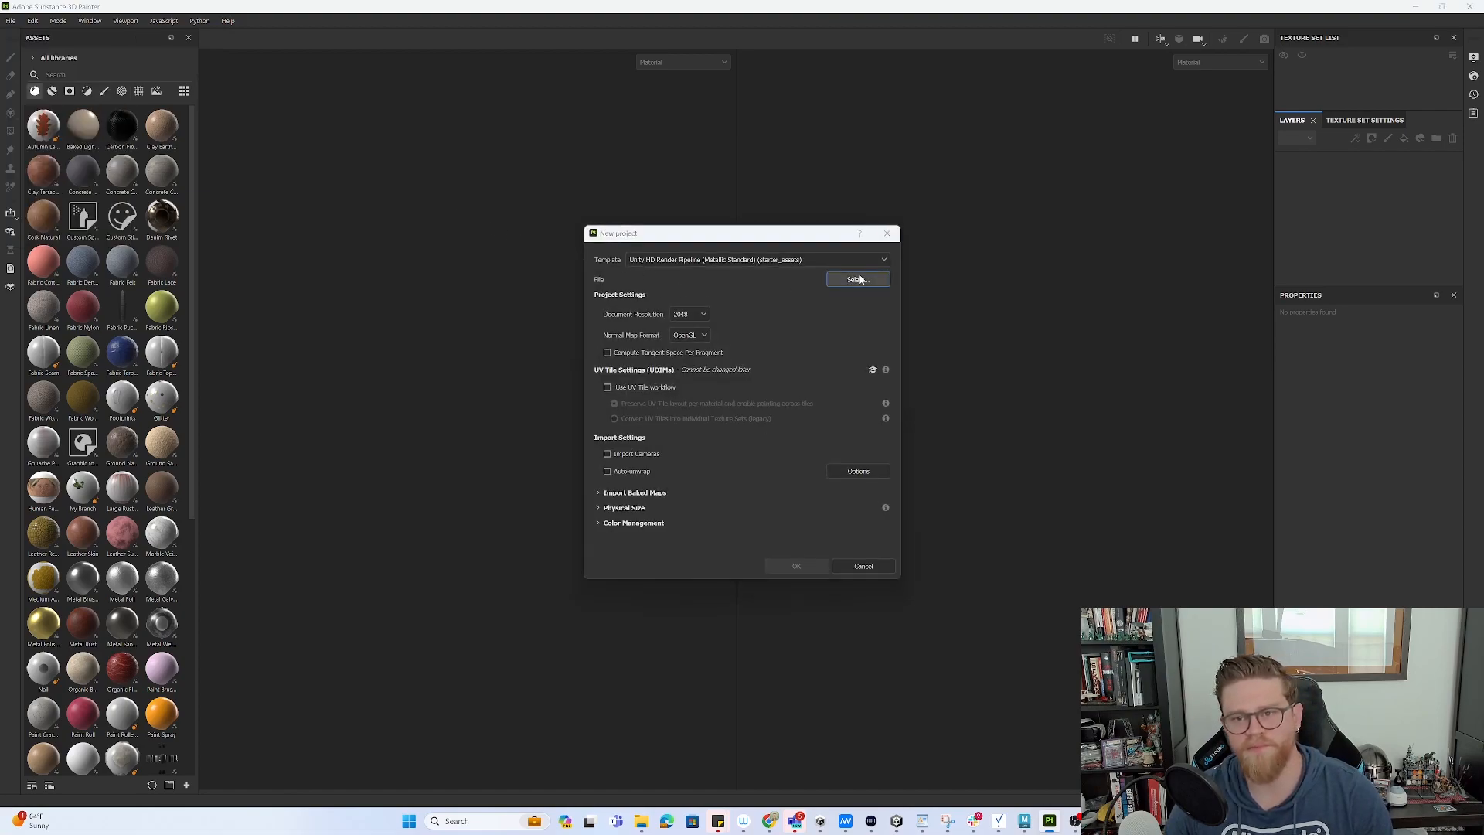
- Load window.fbx from the Documents test folder as the new project's mesh
click(858, 280)
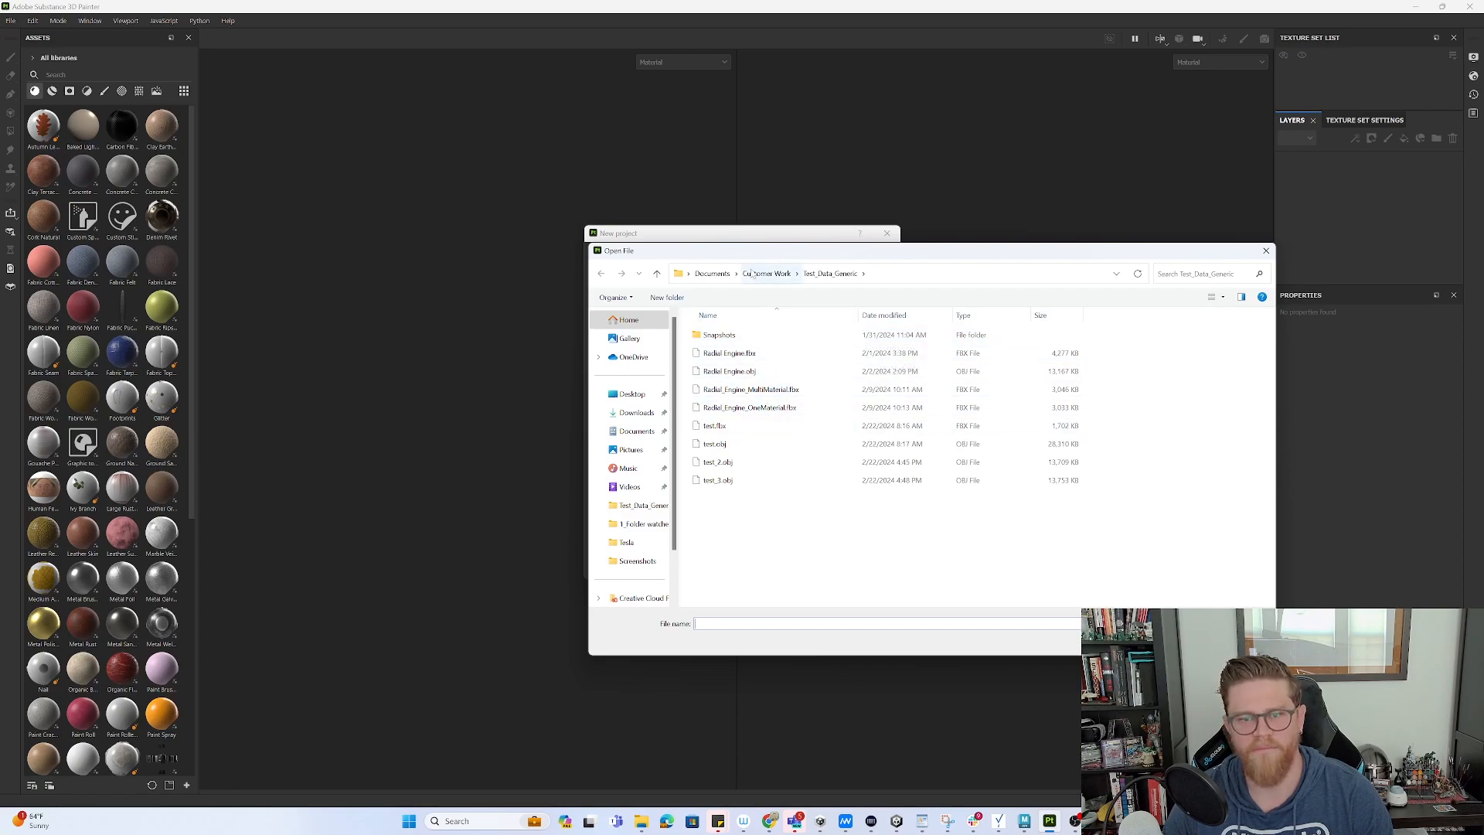
click(712, 274)
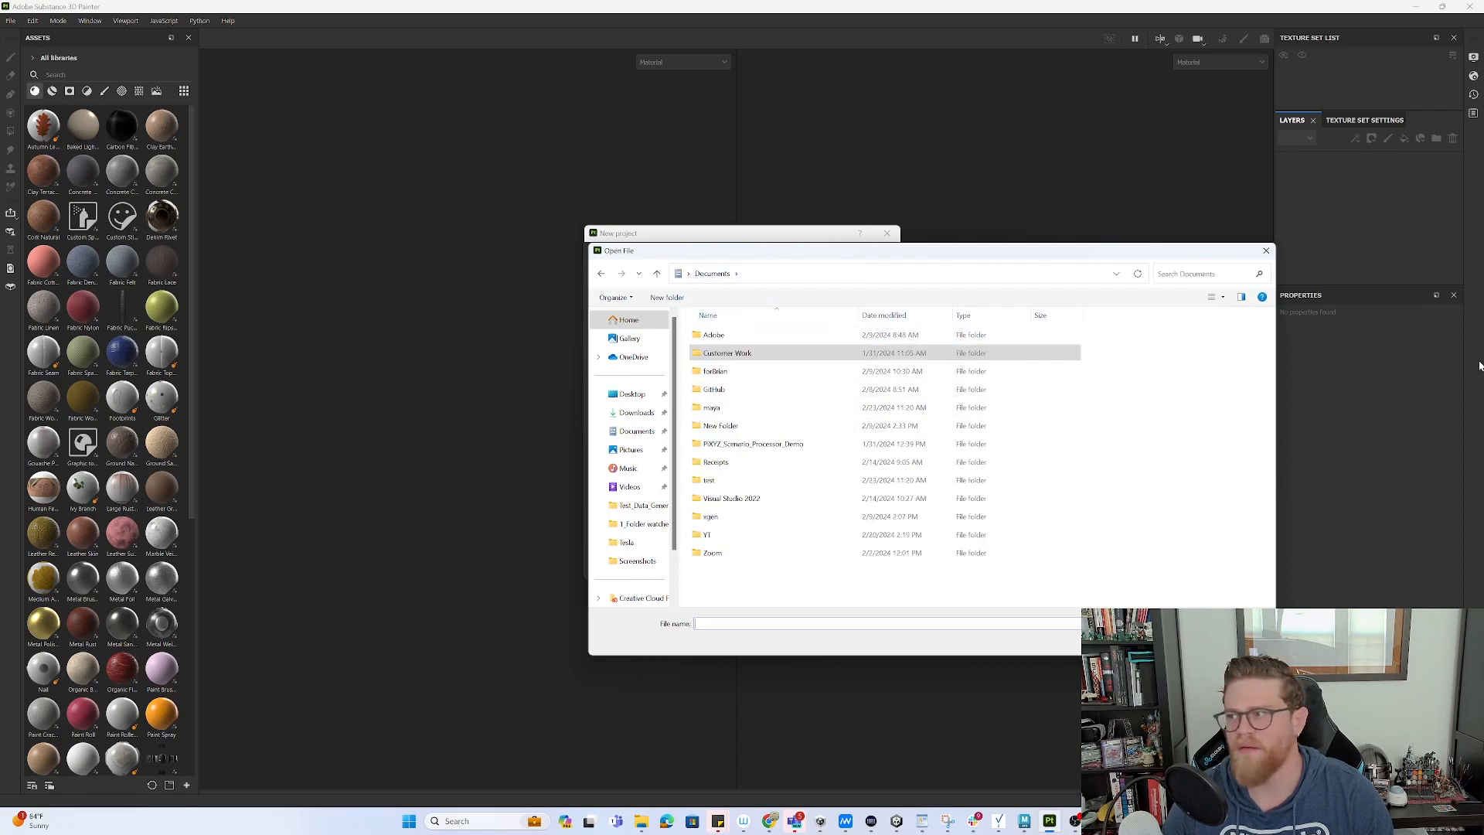
click(785, 356)
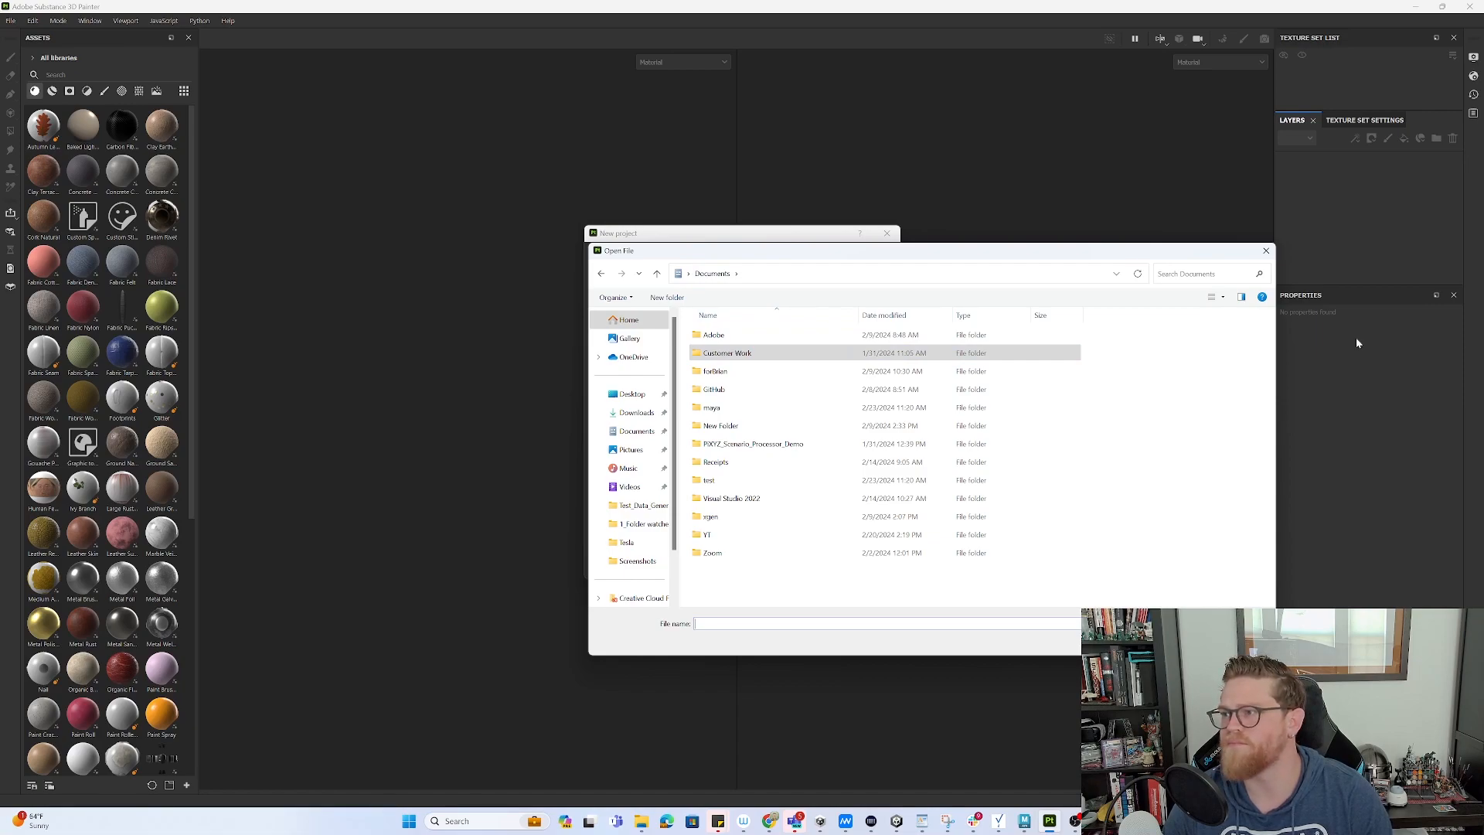
double_click(764, 482)
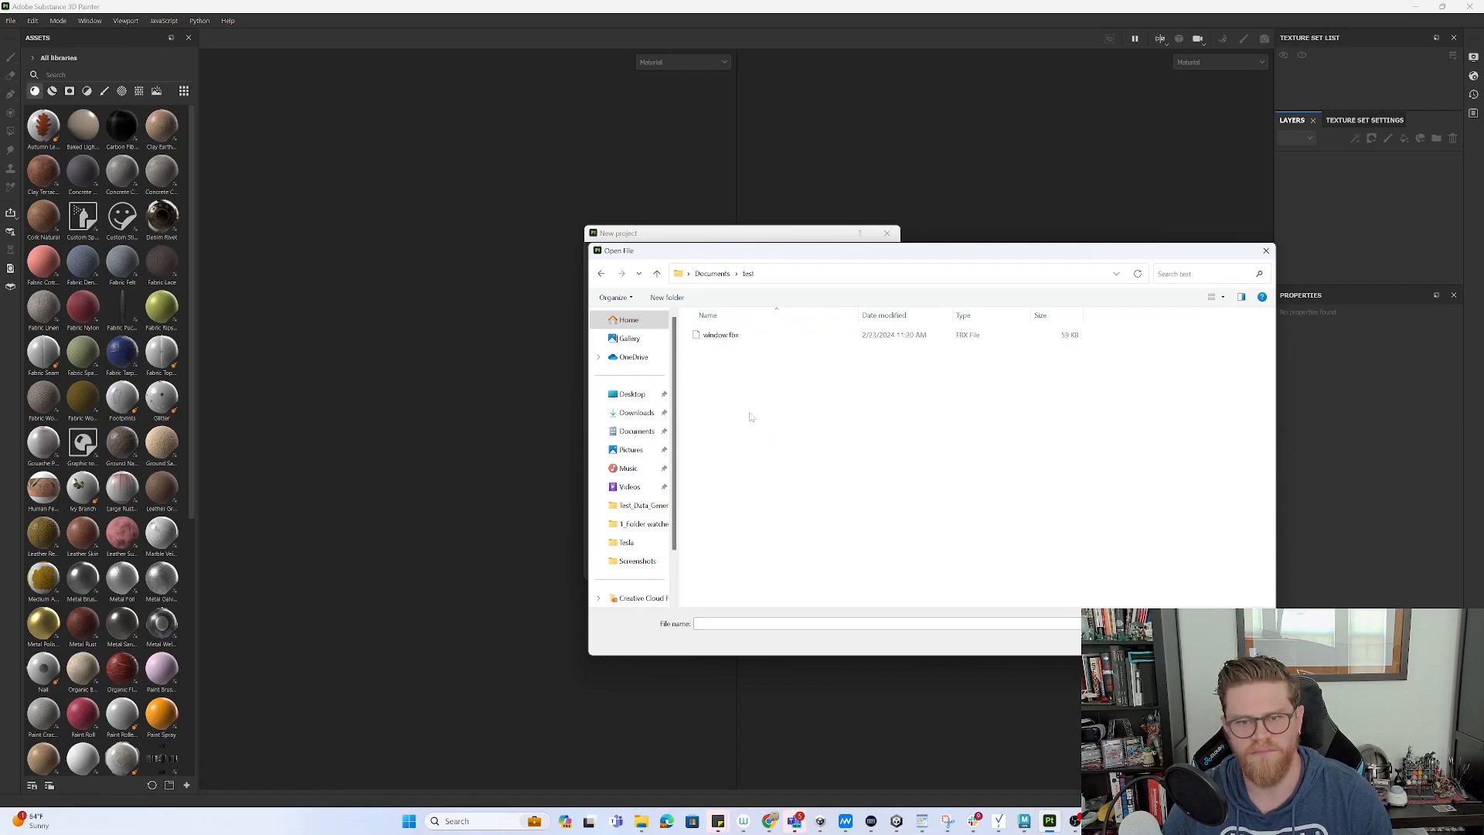
click(741, 338)
click(1176, 643)
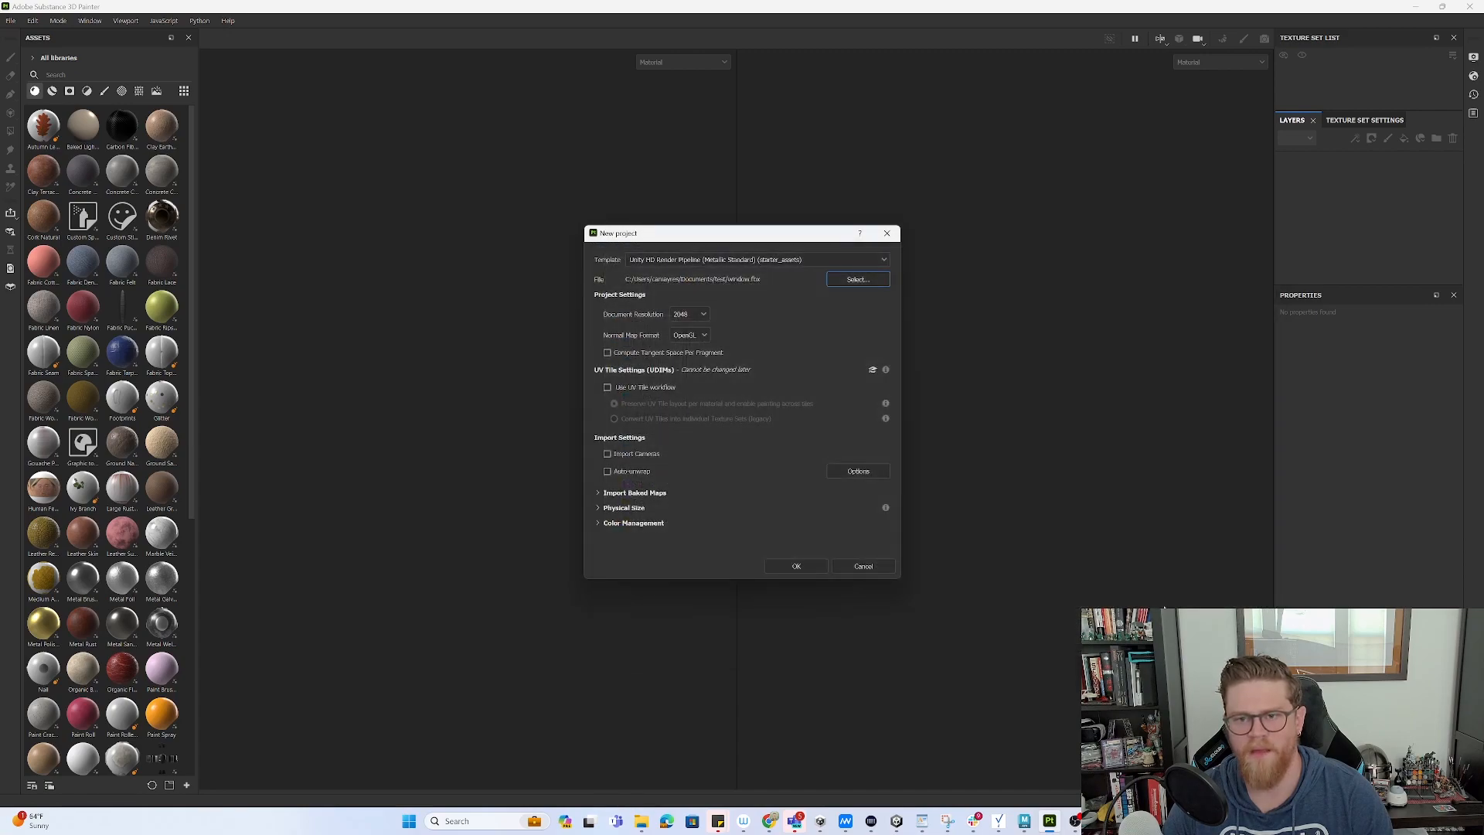
- Create the project and orbit the view to face the door's front
click(796, 565)
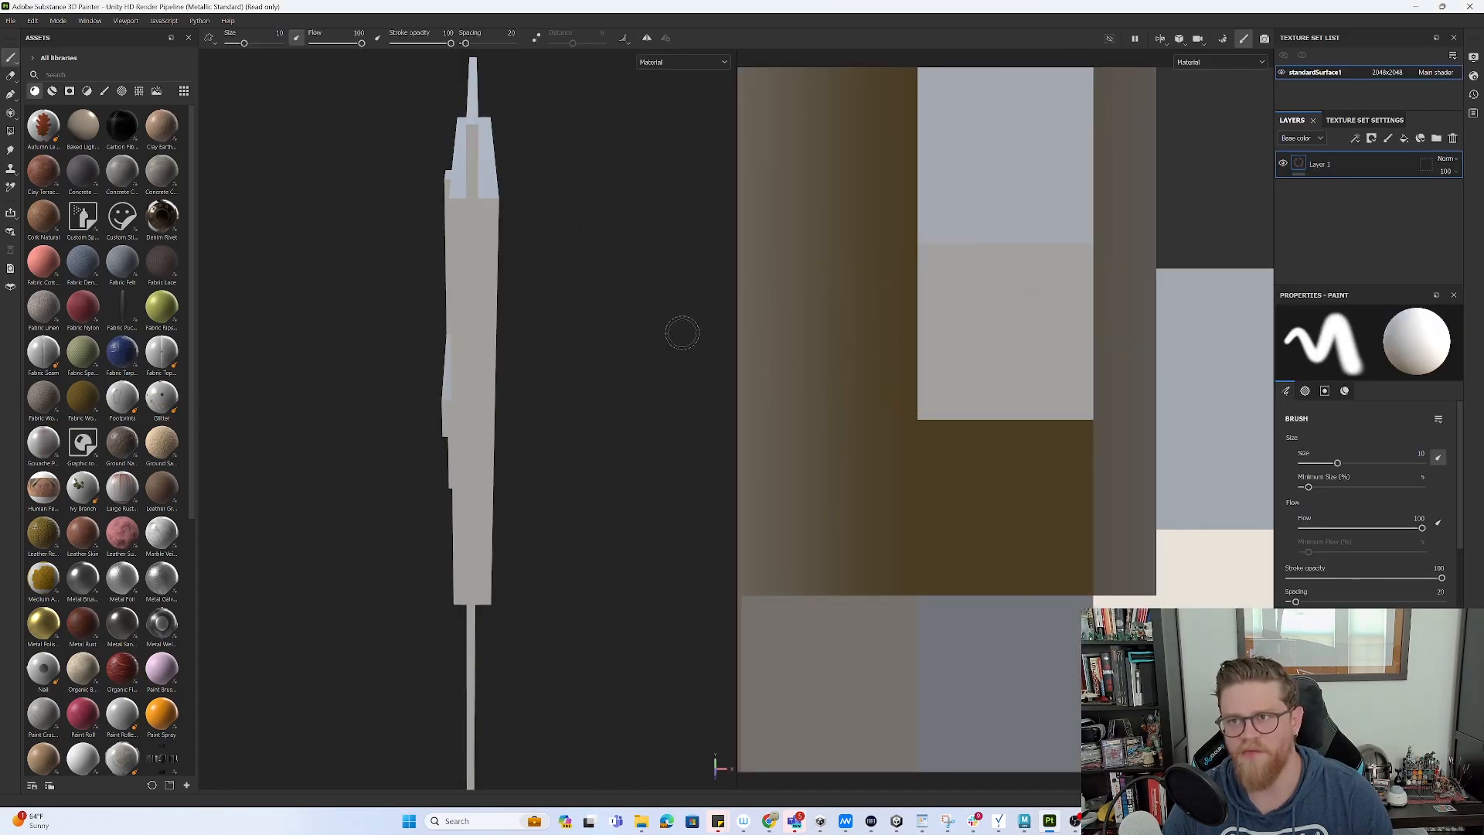
alt+drag(649, 333, 841, 321)
alt+right_drag(543, 375, 360, 236)
mouse_move(360, 237)
alt+mouse_down()
mouse_move(497, 314)
mouse_move(570, 278)
mouse_move(473, 246)
mouse_move(558, 219)
alt+mouse_up()
alt+drag(490, 307, 634, 312)
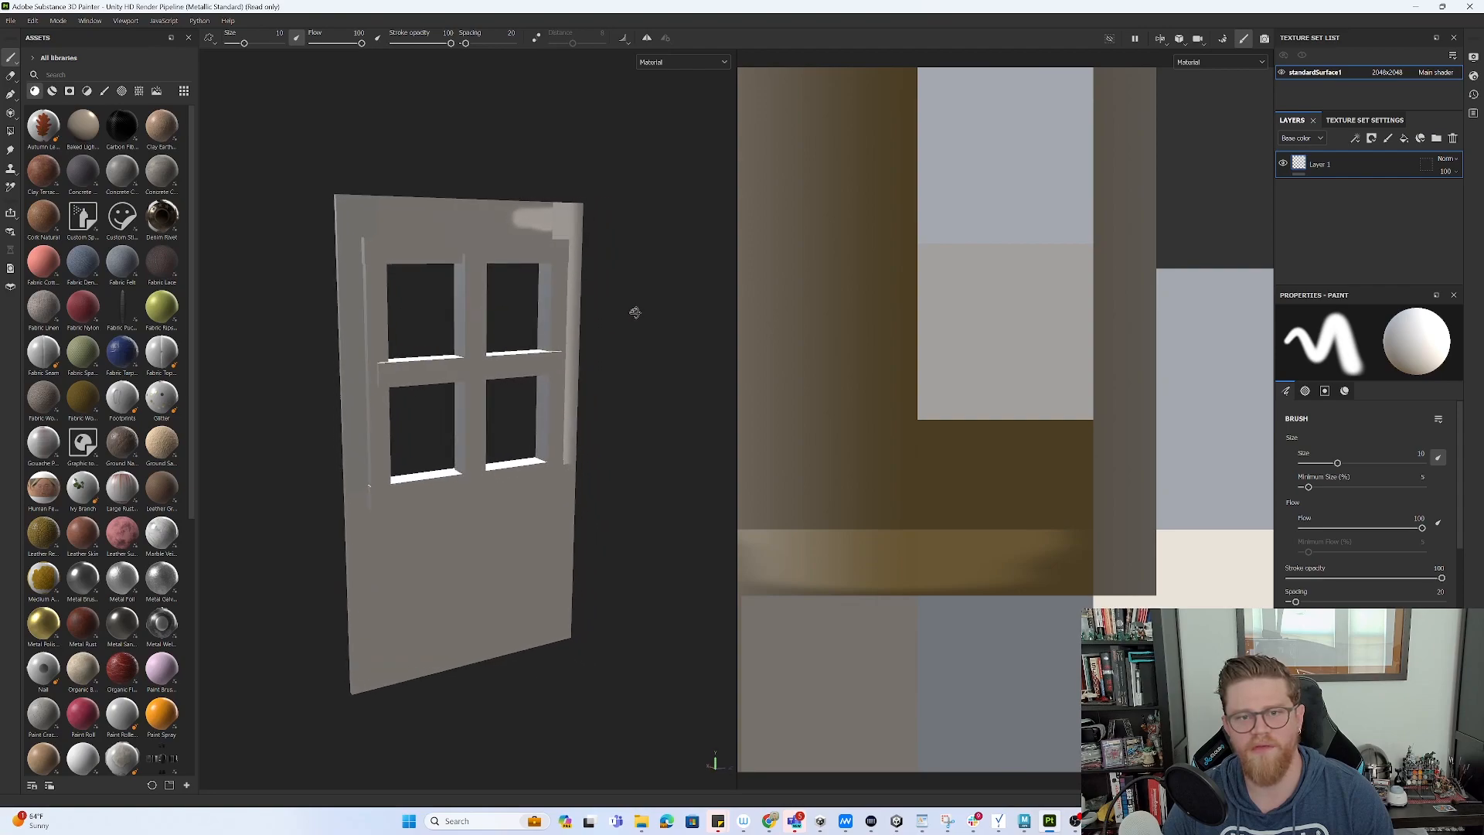
- Paint light trial strokes over the door's lower panel and frame, then return to Maya
mouse_move(557, 468)
mouse_down()
mouse_move(503, 535)
mouse_move(496, 642)
mouse_move(414, 540)
mouse_move(455, 440)
mouse_up()
alt+drag(642, 441, 678, 441)
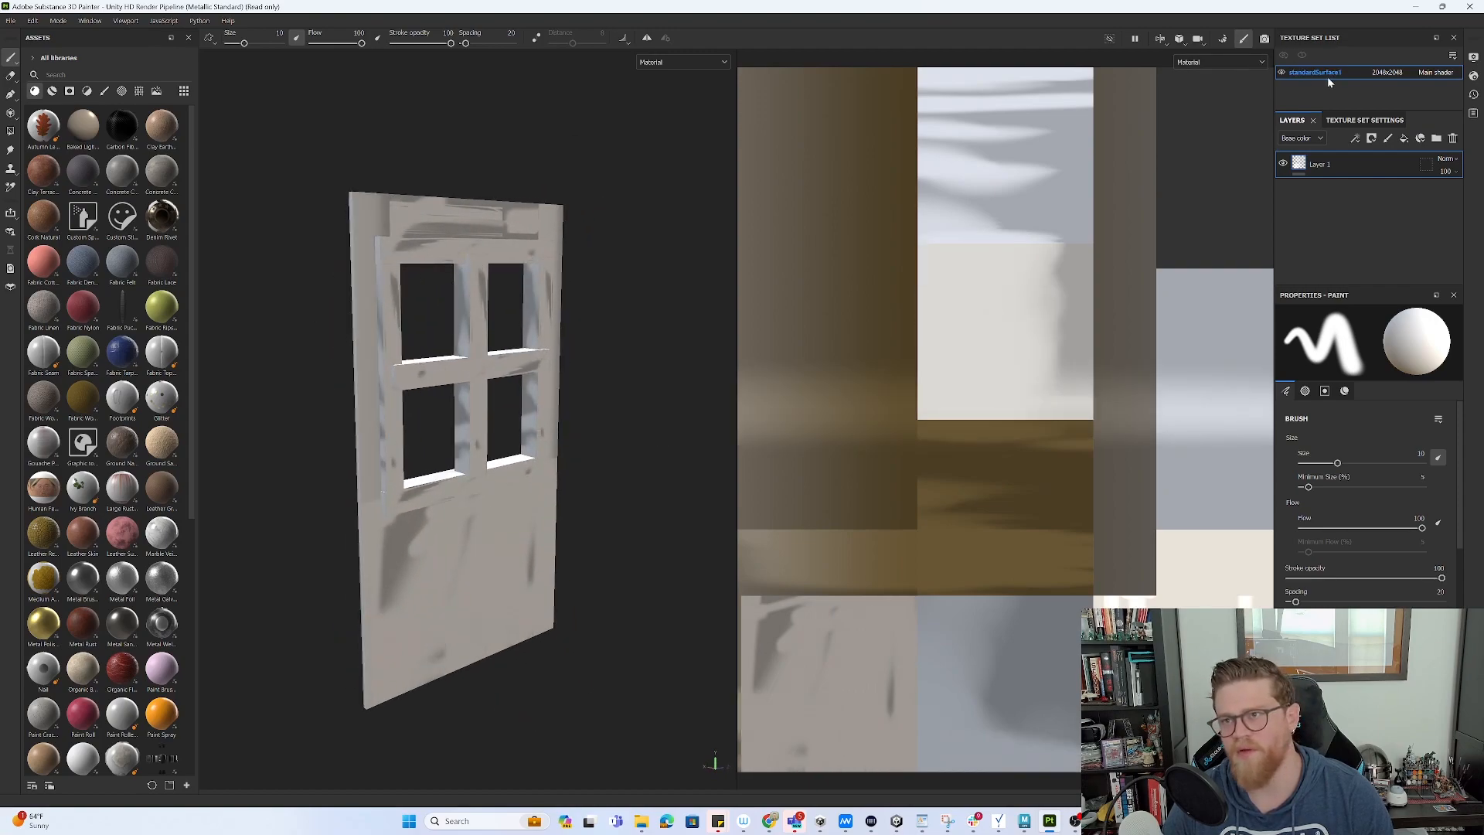
key(alt+Tab)
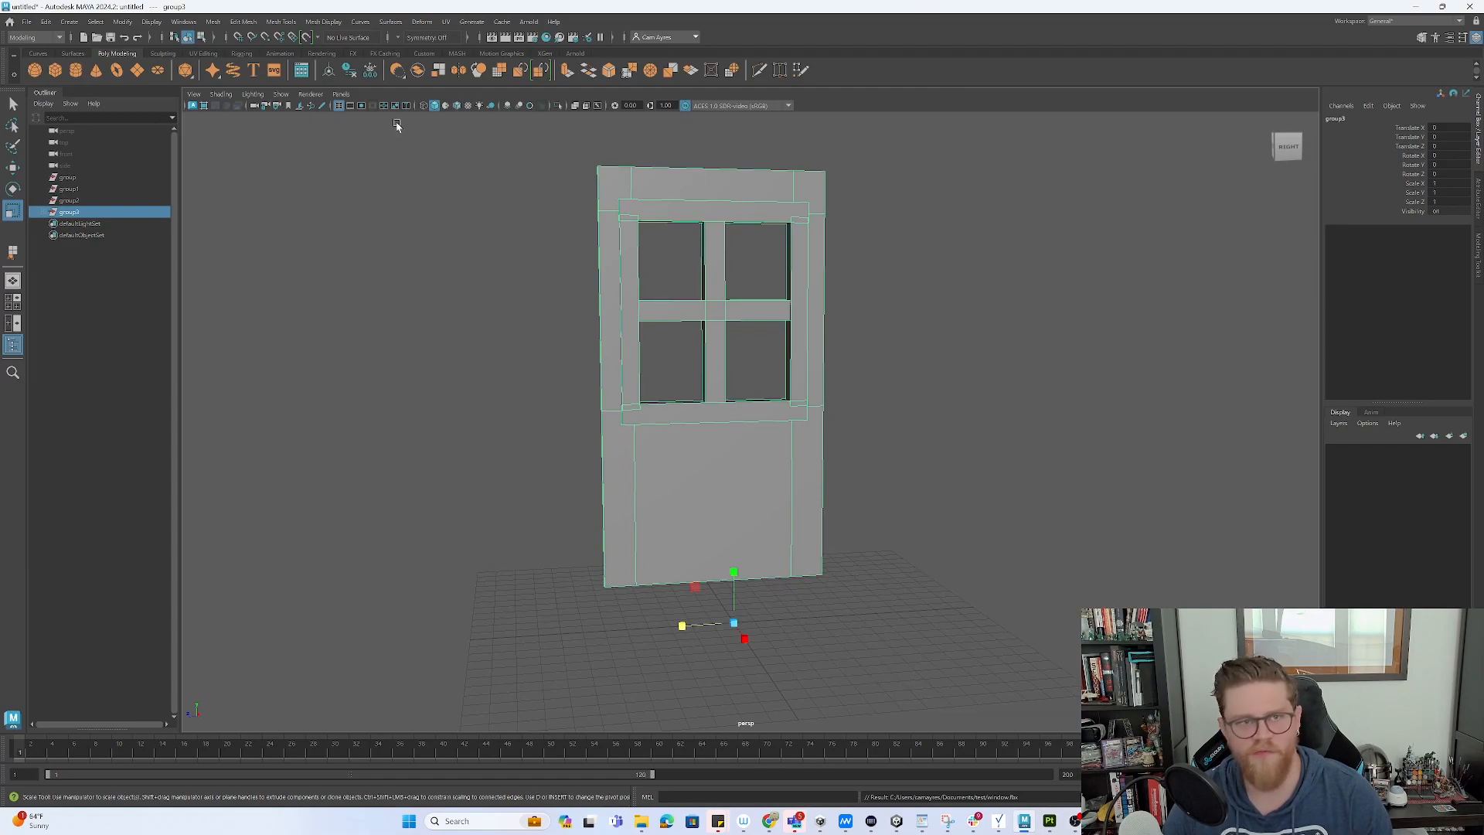
- Combine the grouped door pieces into one mesh and apply an automatic UV projection
click(214, 22)
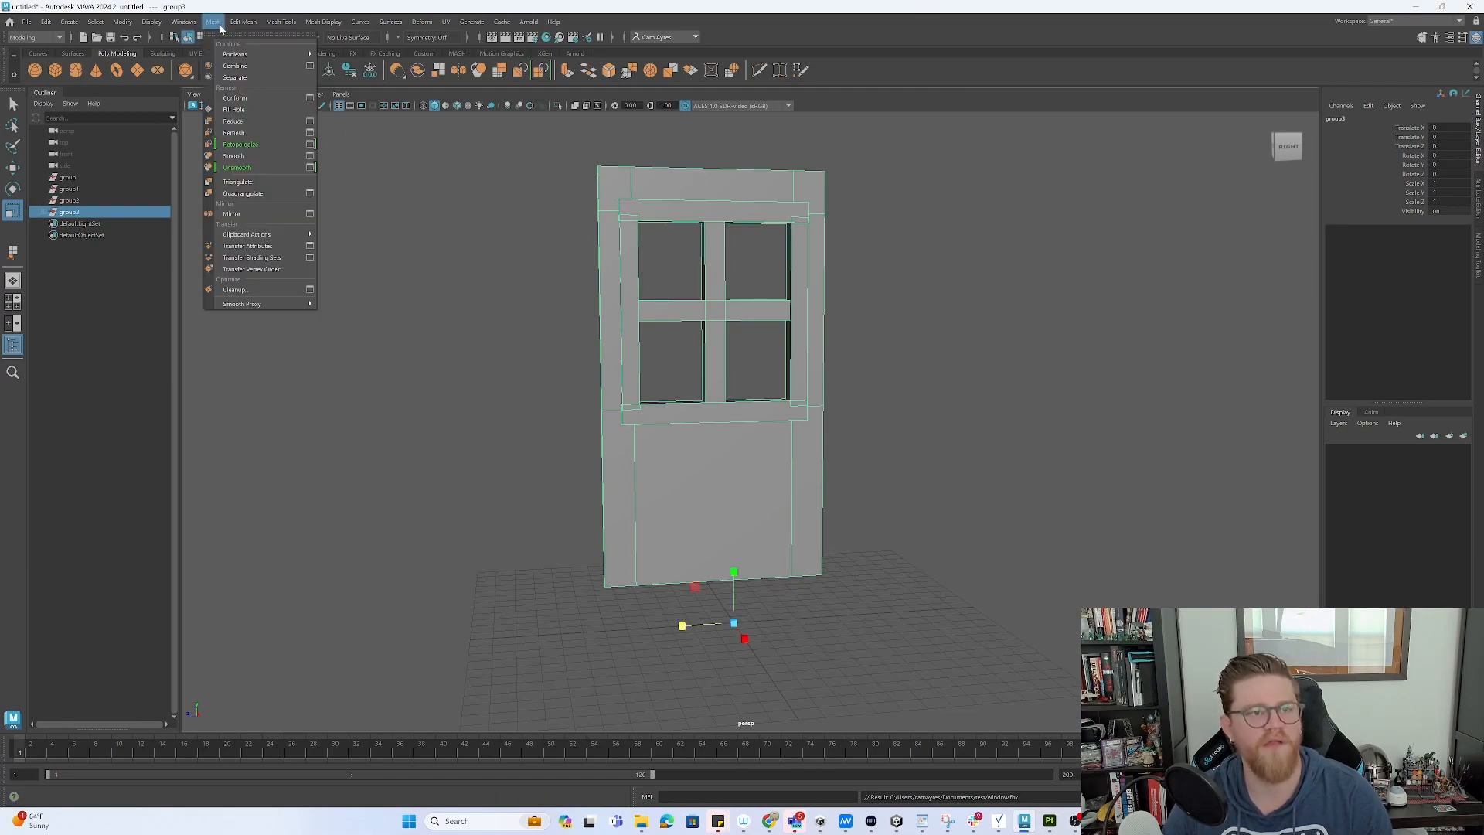
click(235, 66)
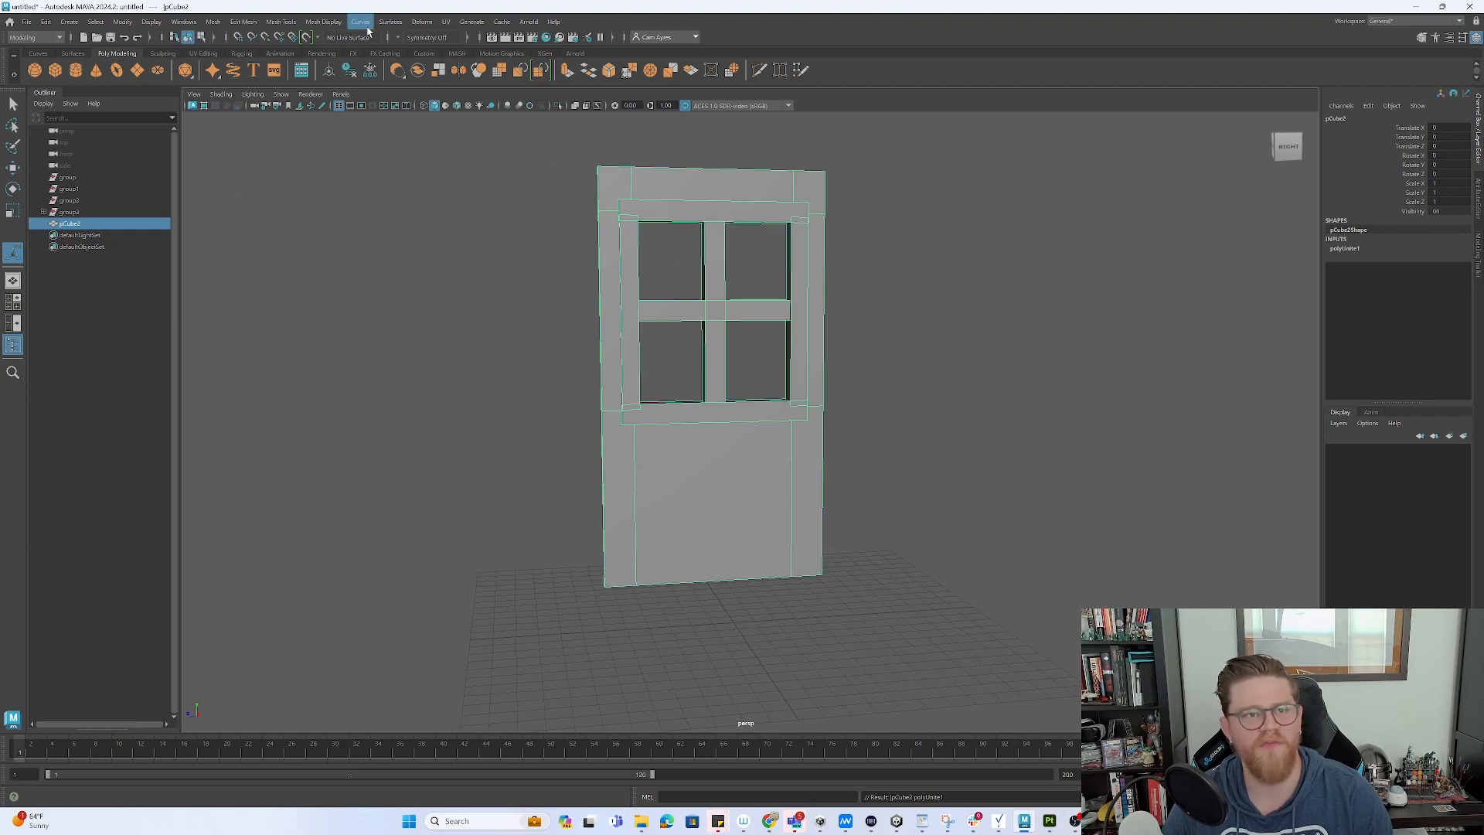
click(446, 22)
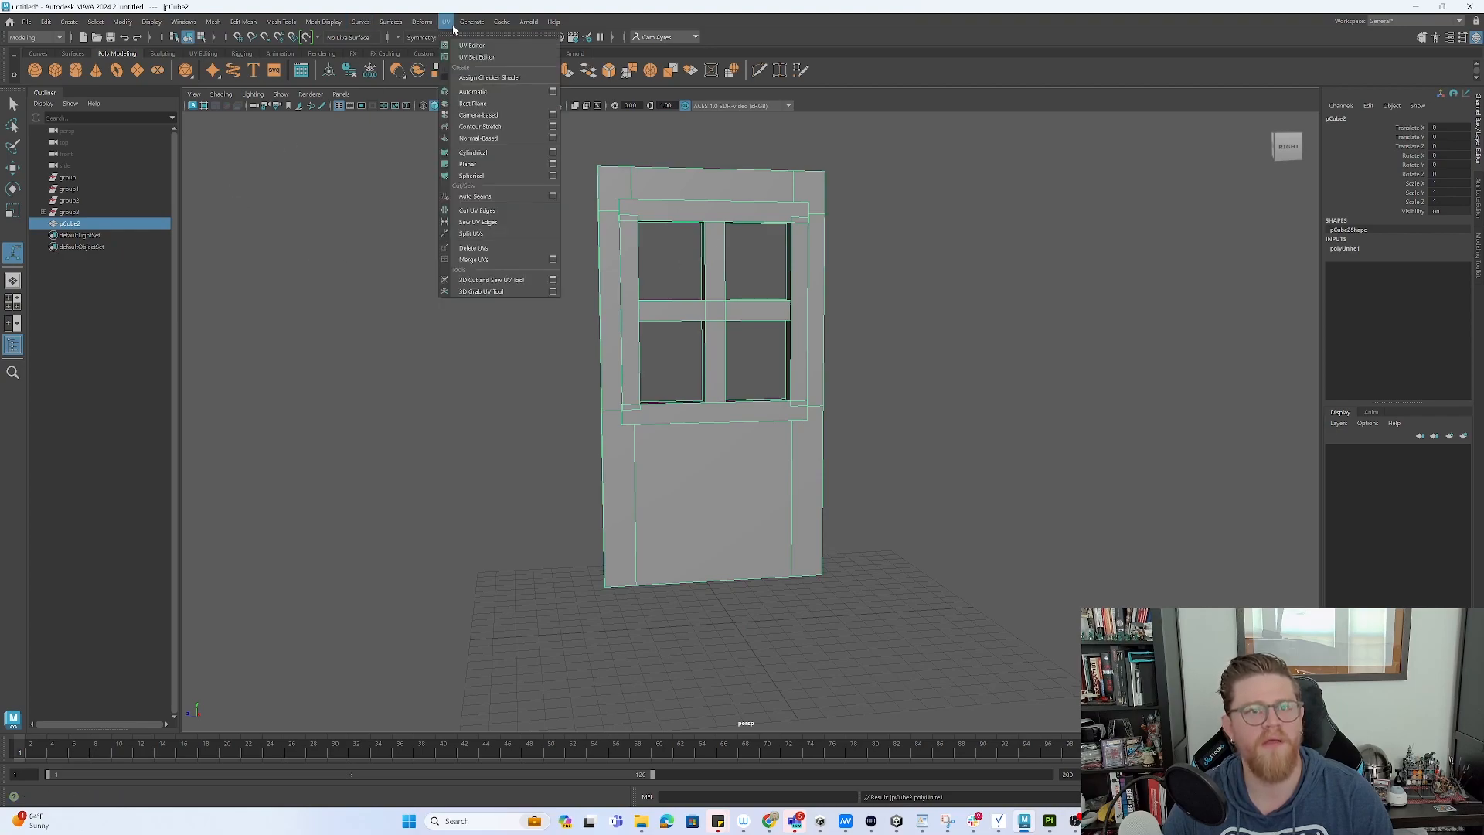
click(472, 91)
- In face mode, select the window frame's left side, top bar and right side faces
alt+drag(931, 334, 895, 338)
click(260, 238)
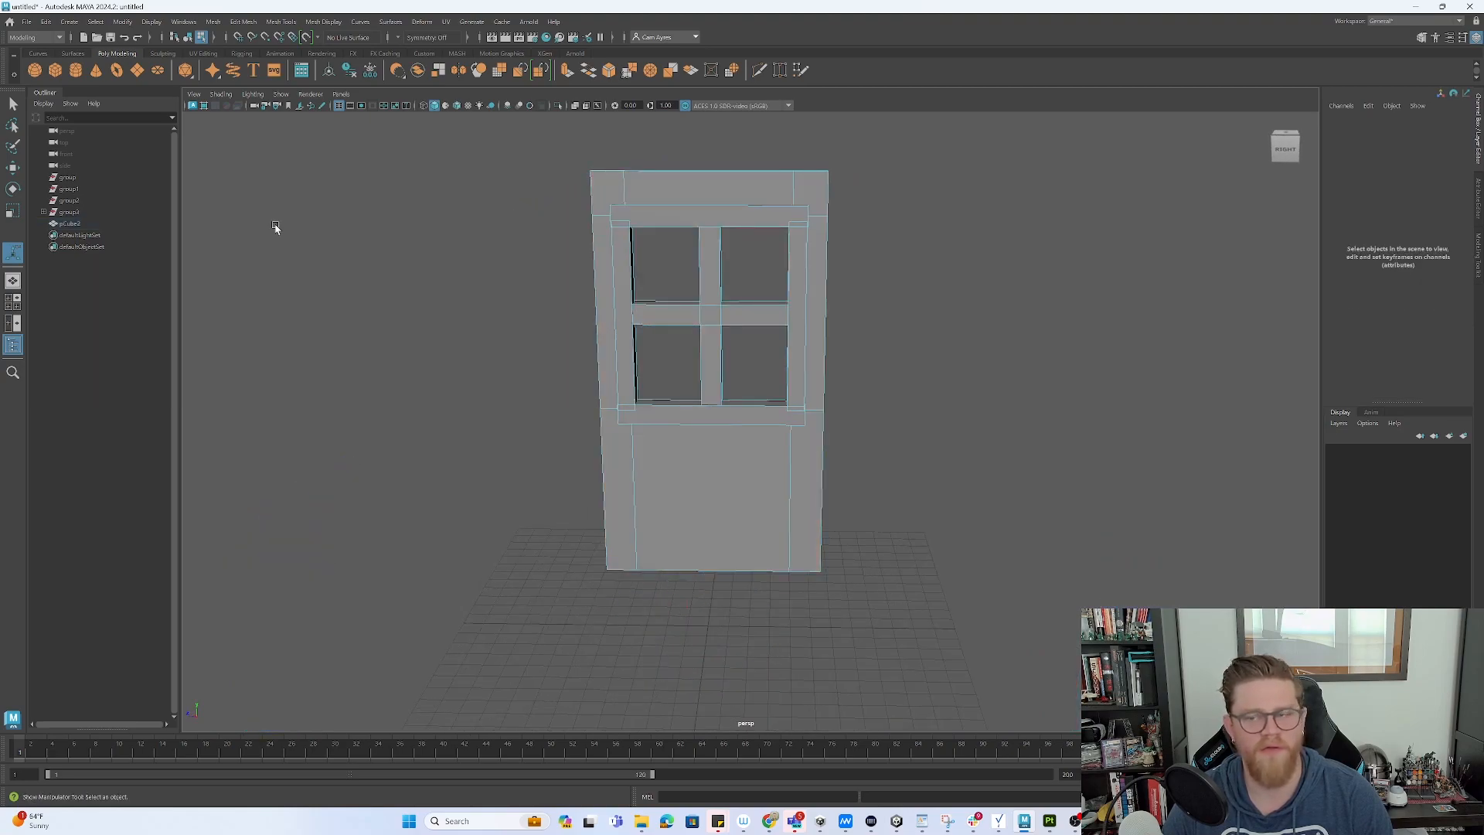
alt+drag(261, 229, 268, 225)
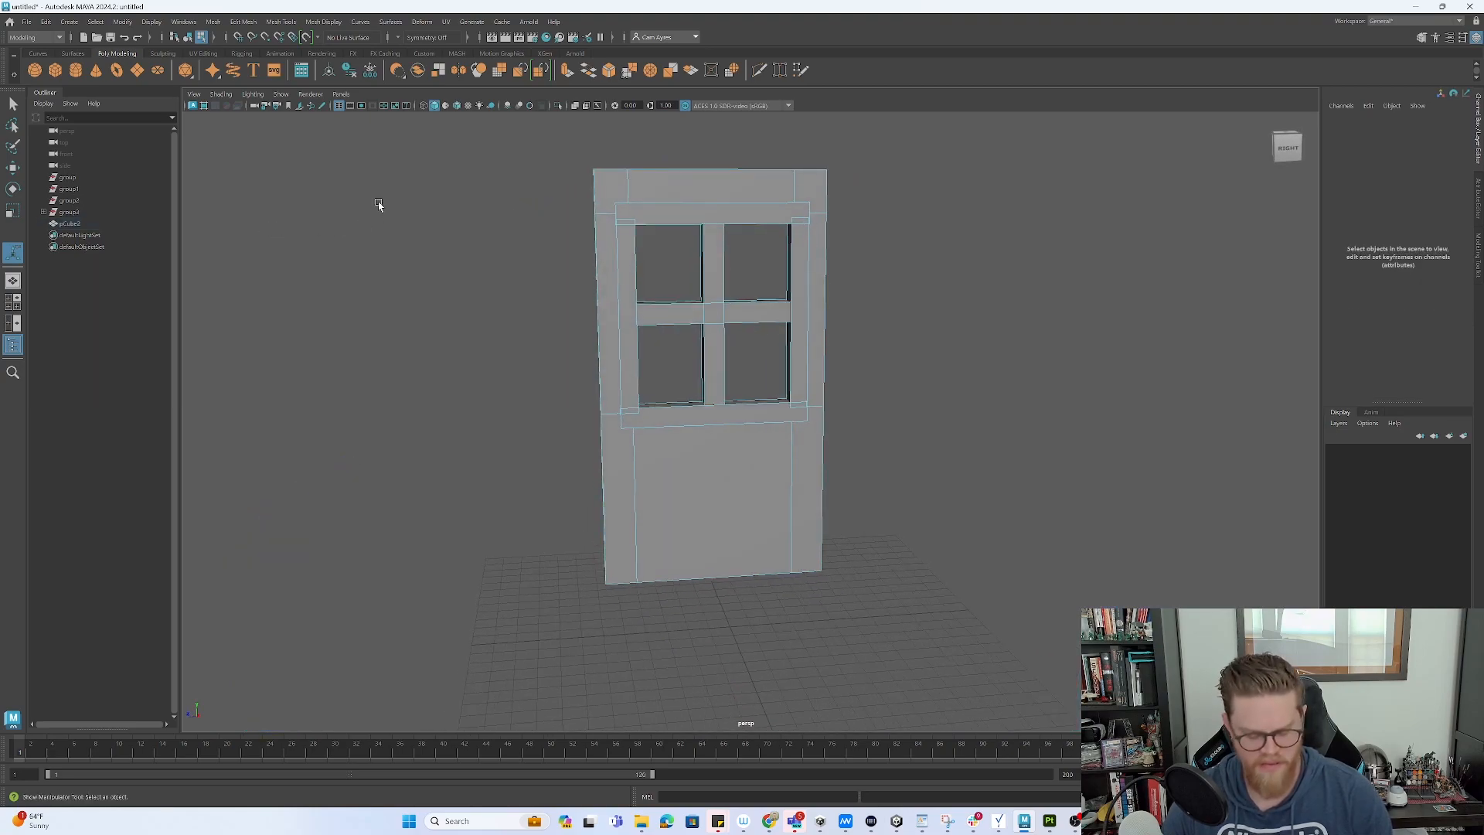
key(q)
key(F8)
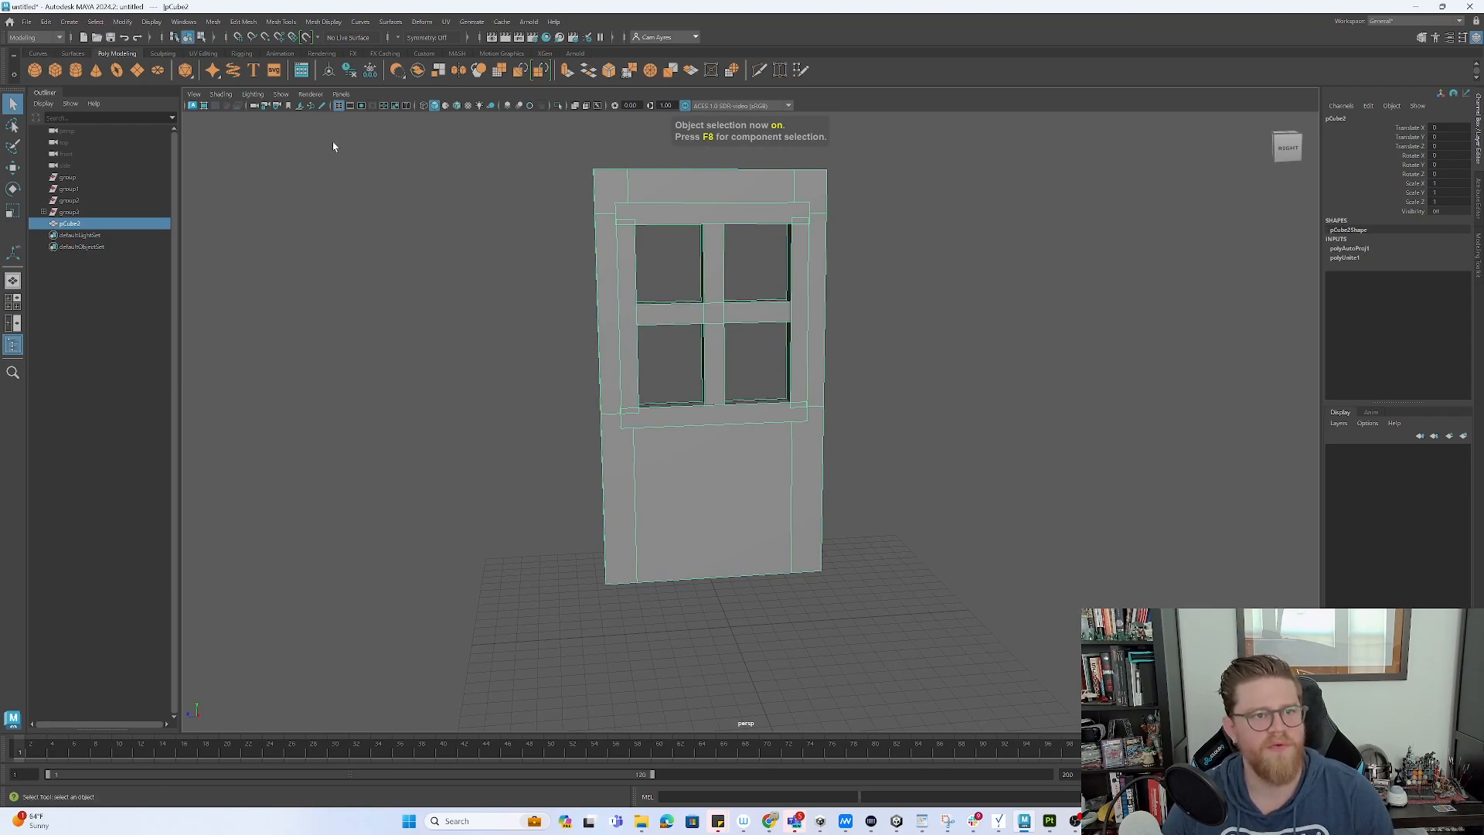
key(F11)
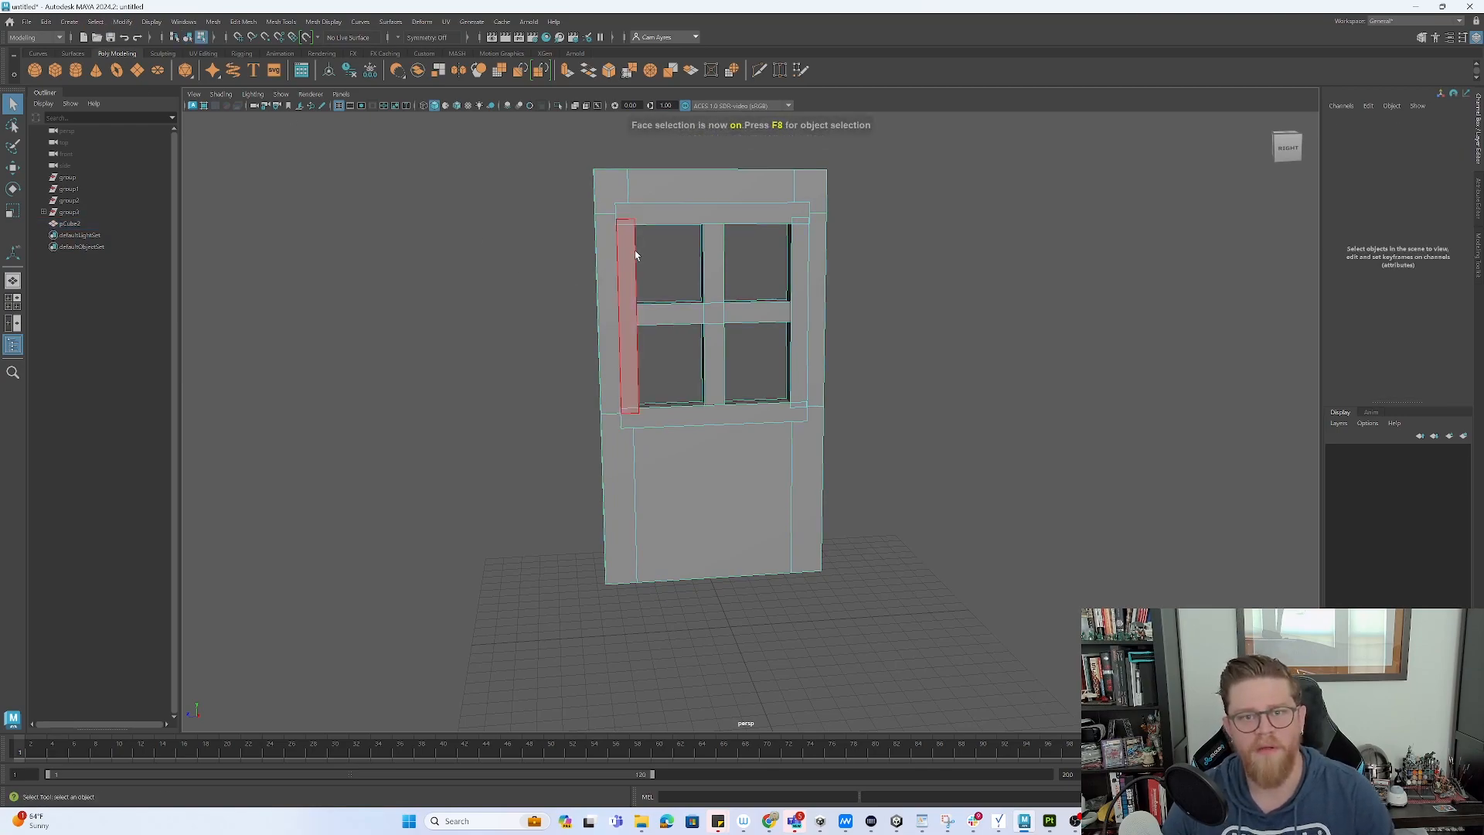
click(630, 259)
shift+click(679, 216)
shift+click(798, 332)
- Add the middle horizontal and vertical bars, the sill, and the frame's inner side and underside faces
shift+click(753, 312)
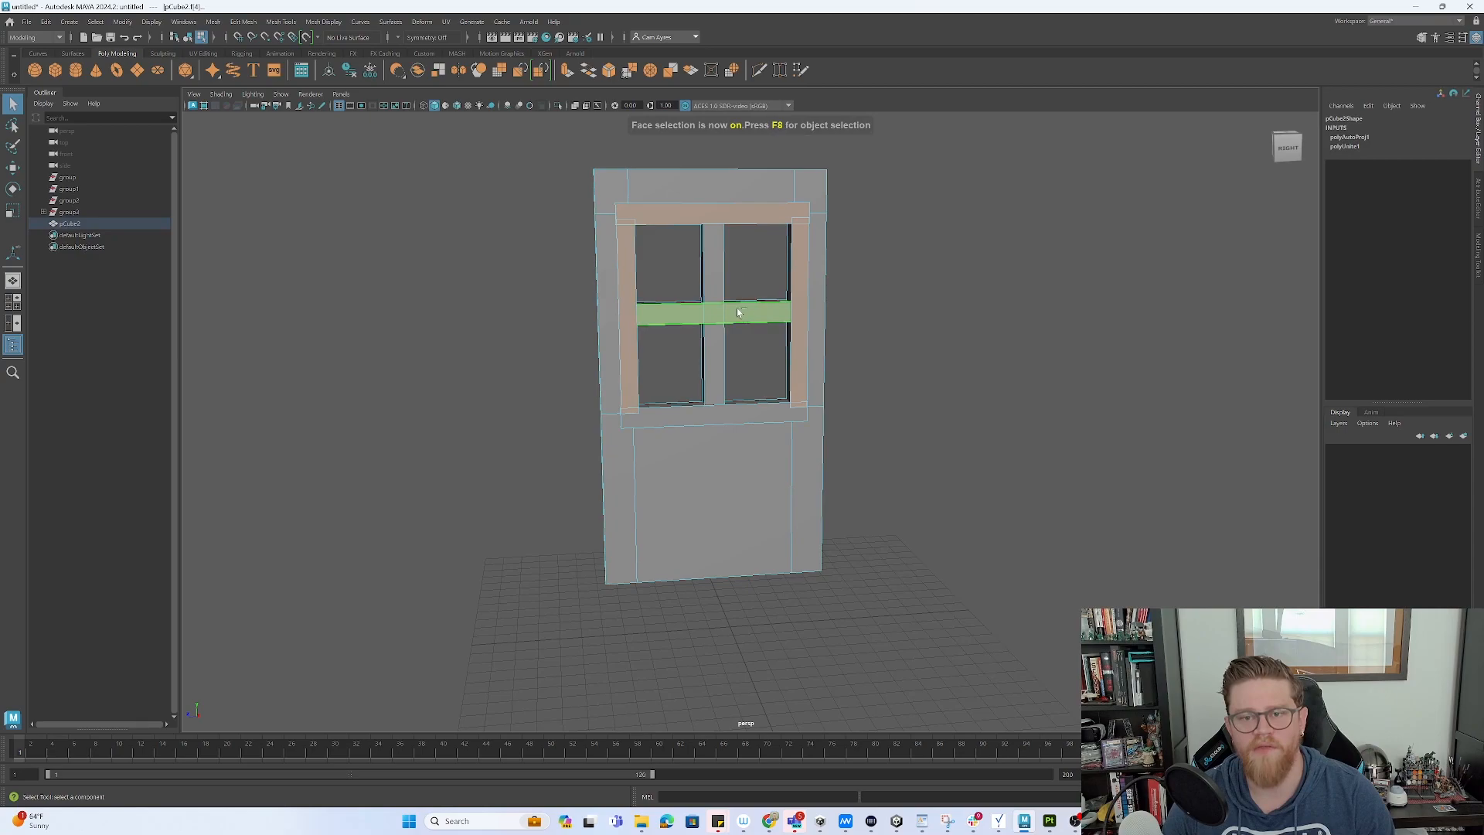
shift+click(712, 348)
shift+click(754, 421)
alt+drag(765, 410, 772, 417)
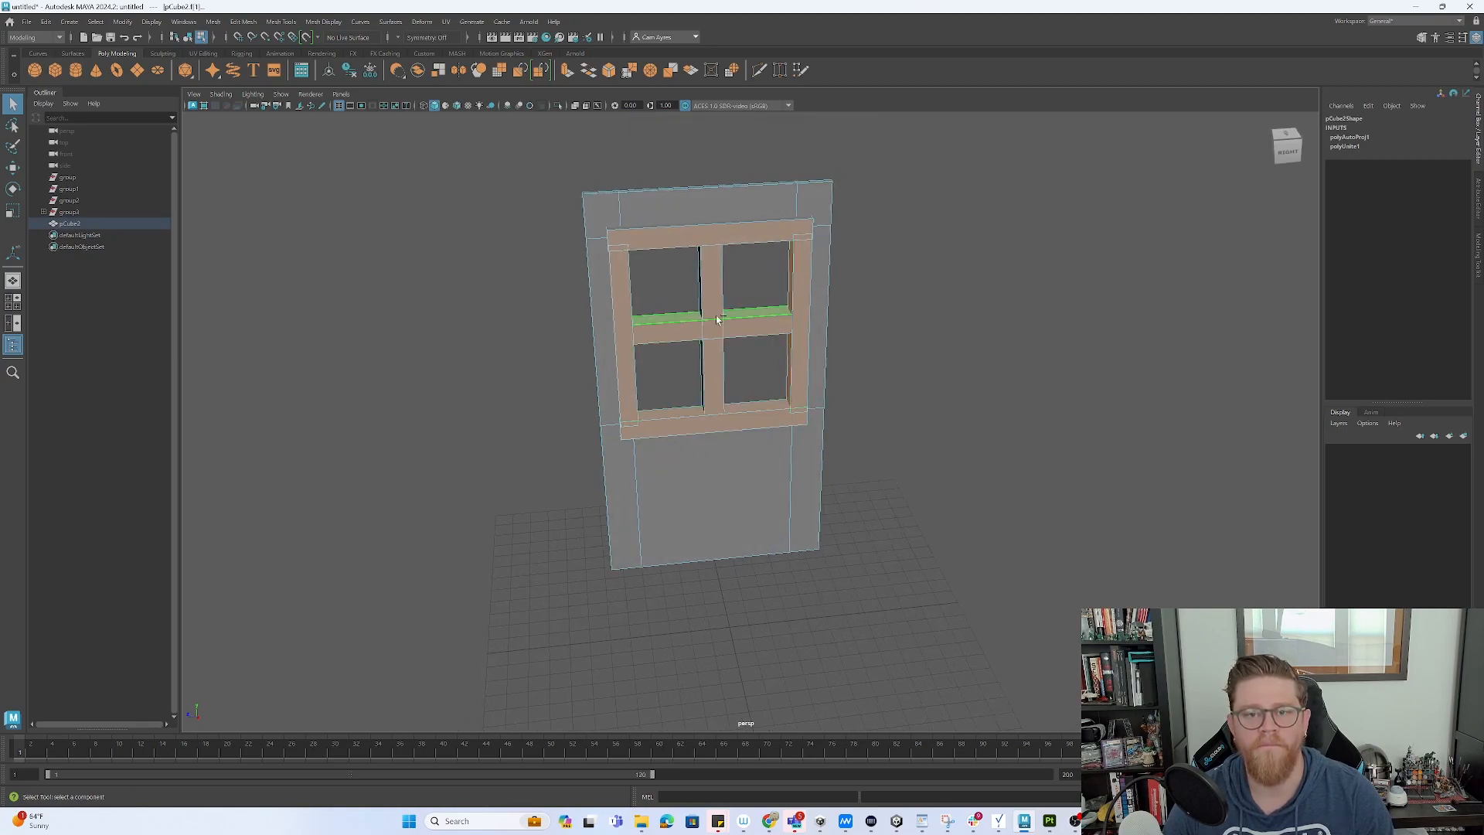
alt+drag(752, 283, 700, 246)
shift+click(665, 290)
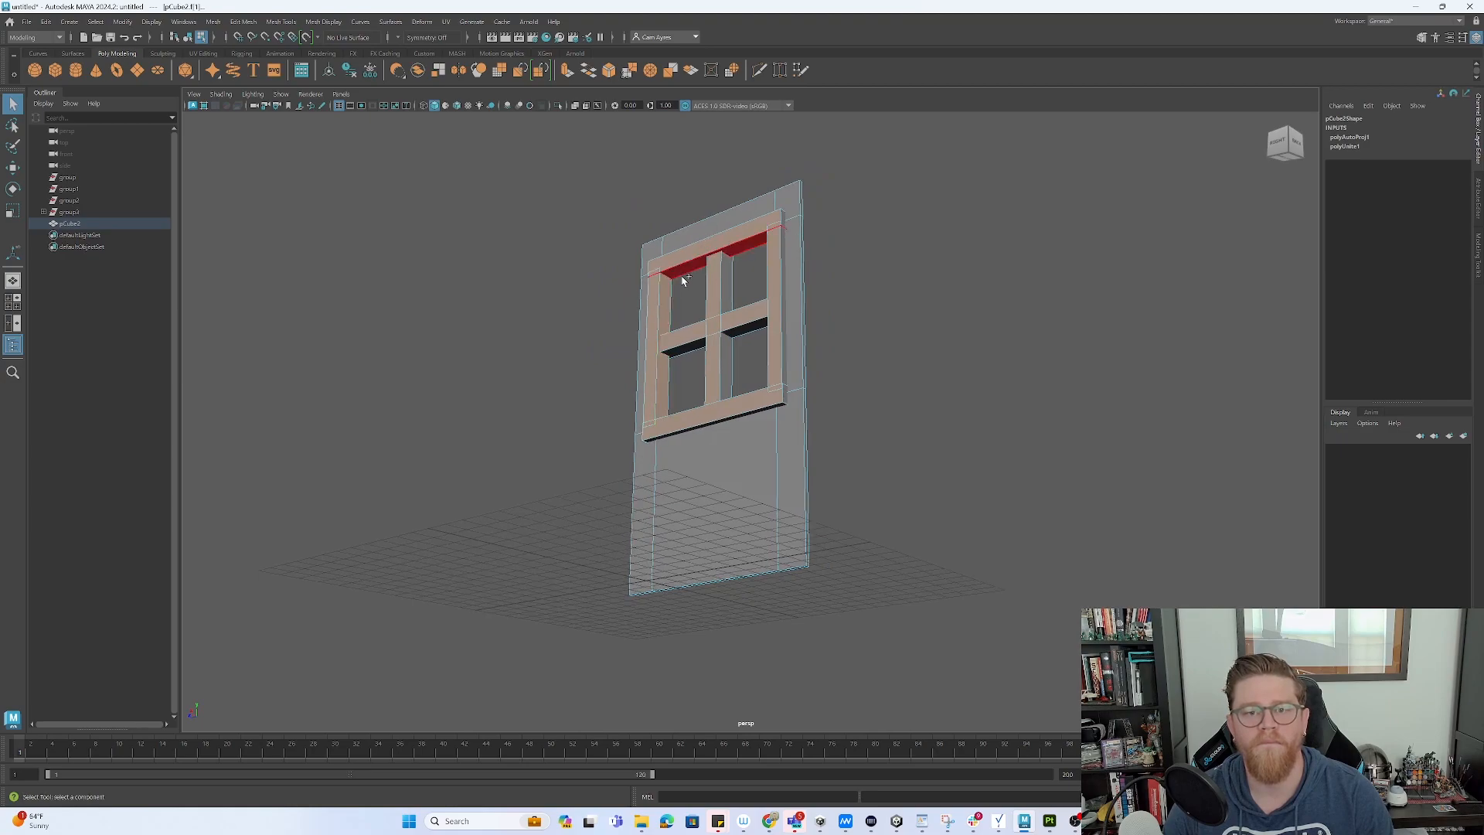
shift+click(680, 274)
shift+click(704, 343)
shift+click(724, 363)
alt+drag(722, 364, 828, 382)
shift+click(726, 359)
- Add the frame's inner and outer left side faces and the top bar's left end face
right_click(737, 320)
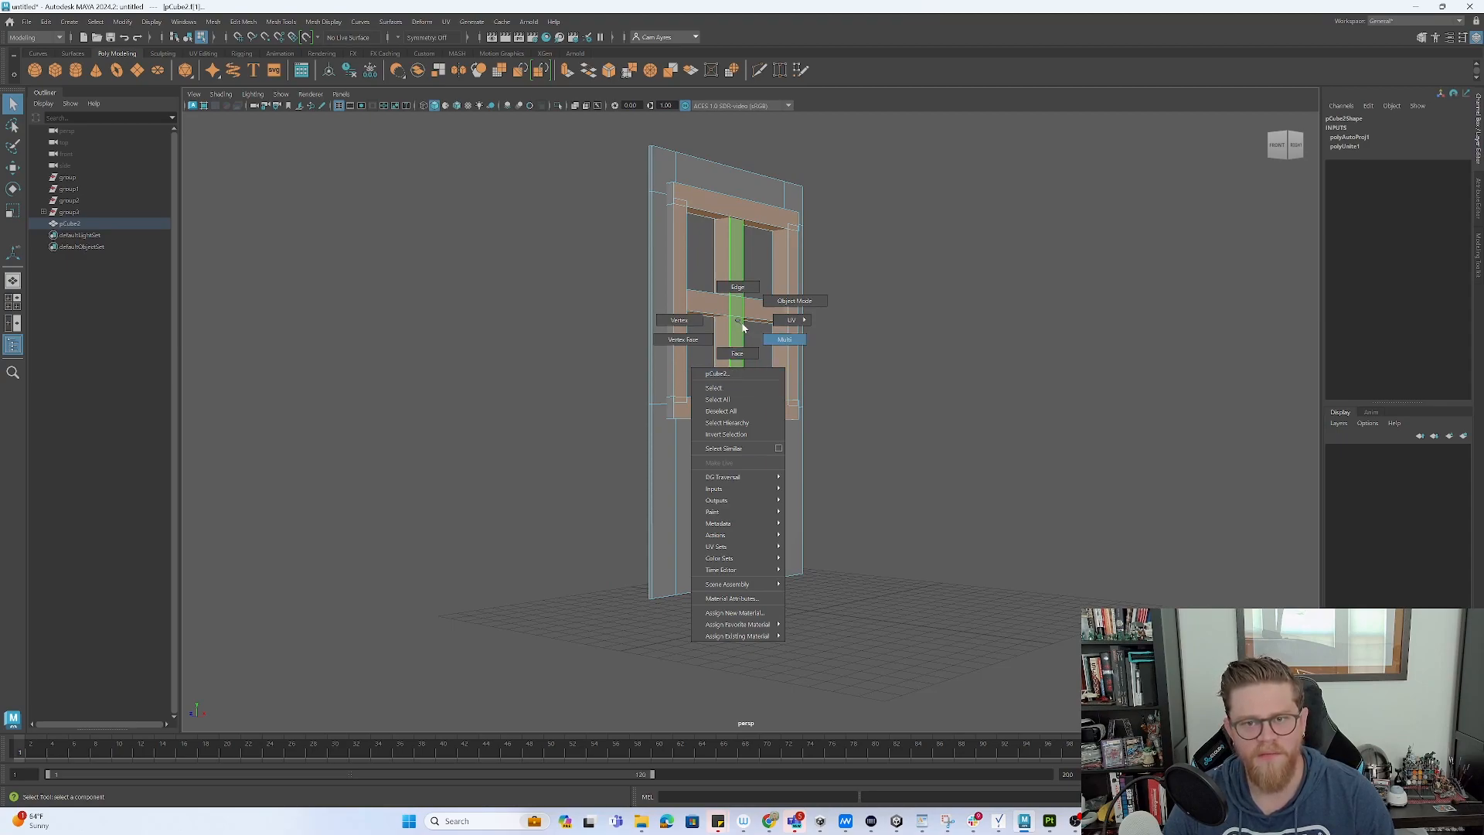
click(737, 353)
click(677, 305)
shift+click(672, 304)
alt+drag(724, 236, 708, 284)
alt+drag(649, 373, 788, 278)
shift+click(663, 323)
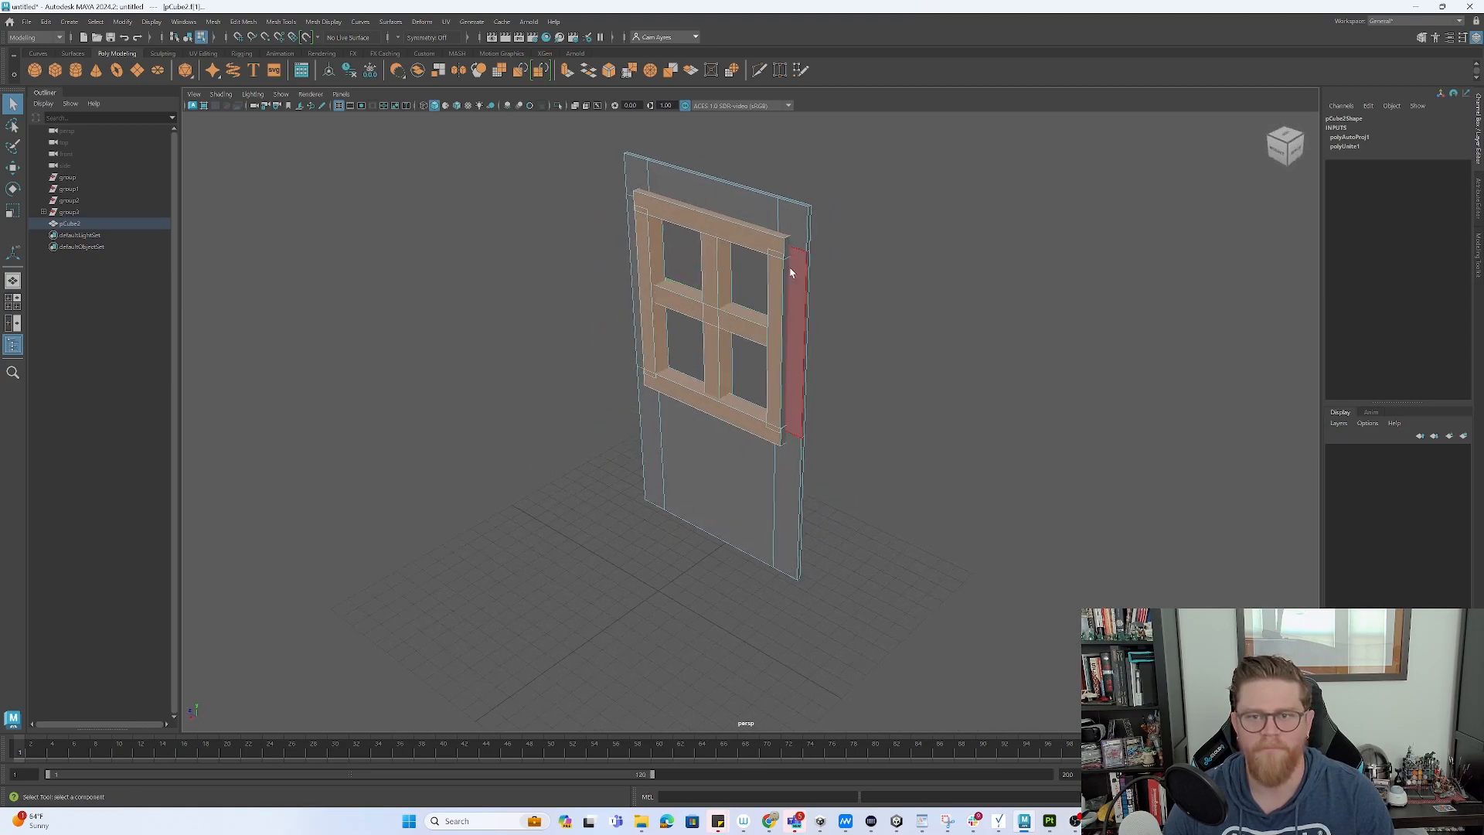
- Add the sill's top, front and end cap faces and bring up the new-material options
alt+drag(755, 381, 798, 397)
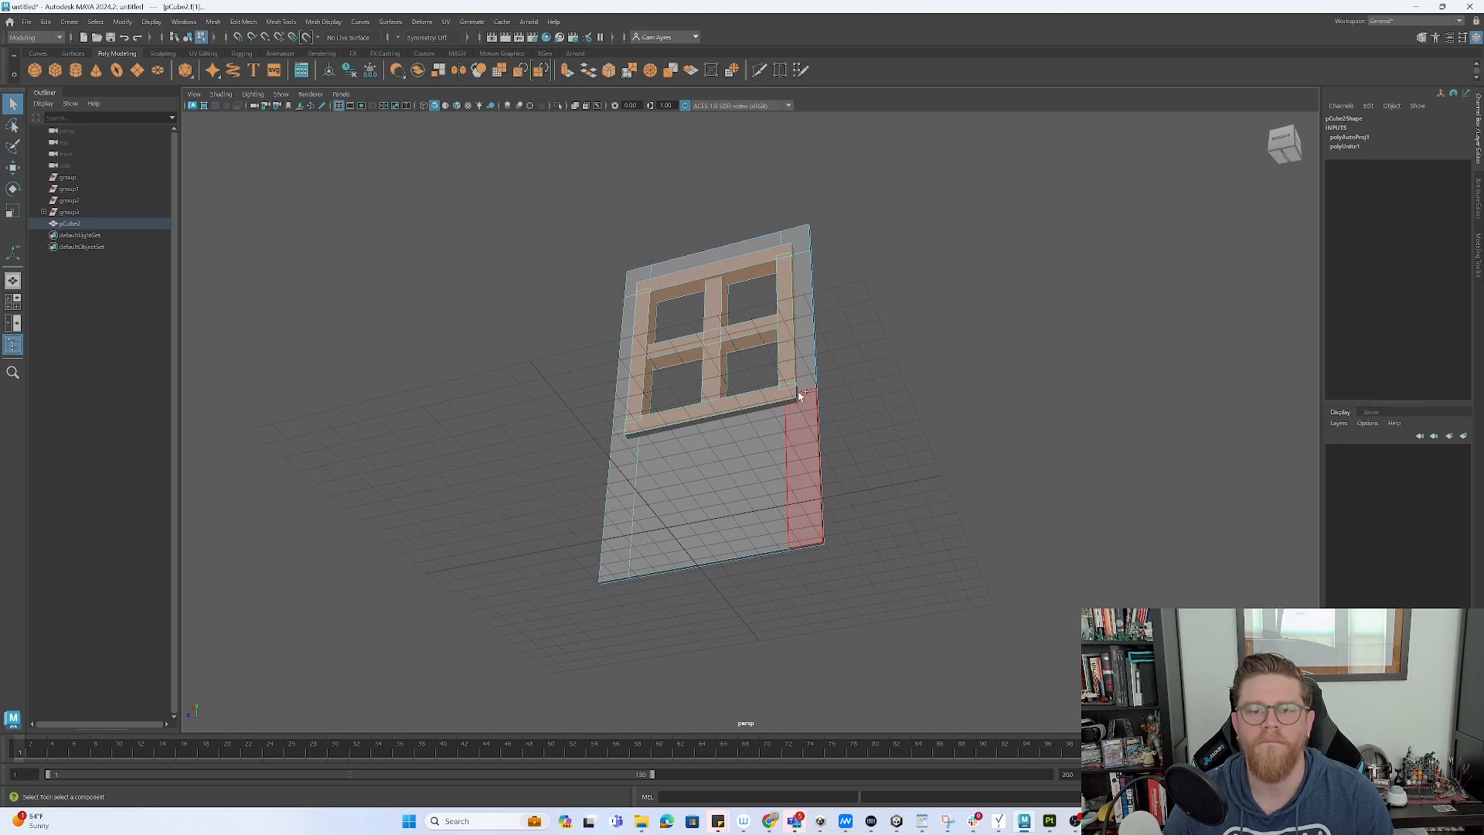
click(786, 405)
alt+drag(786, 405, 703, 378)
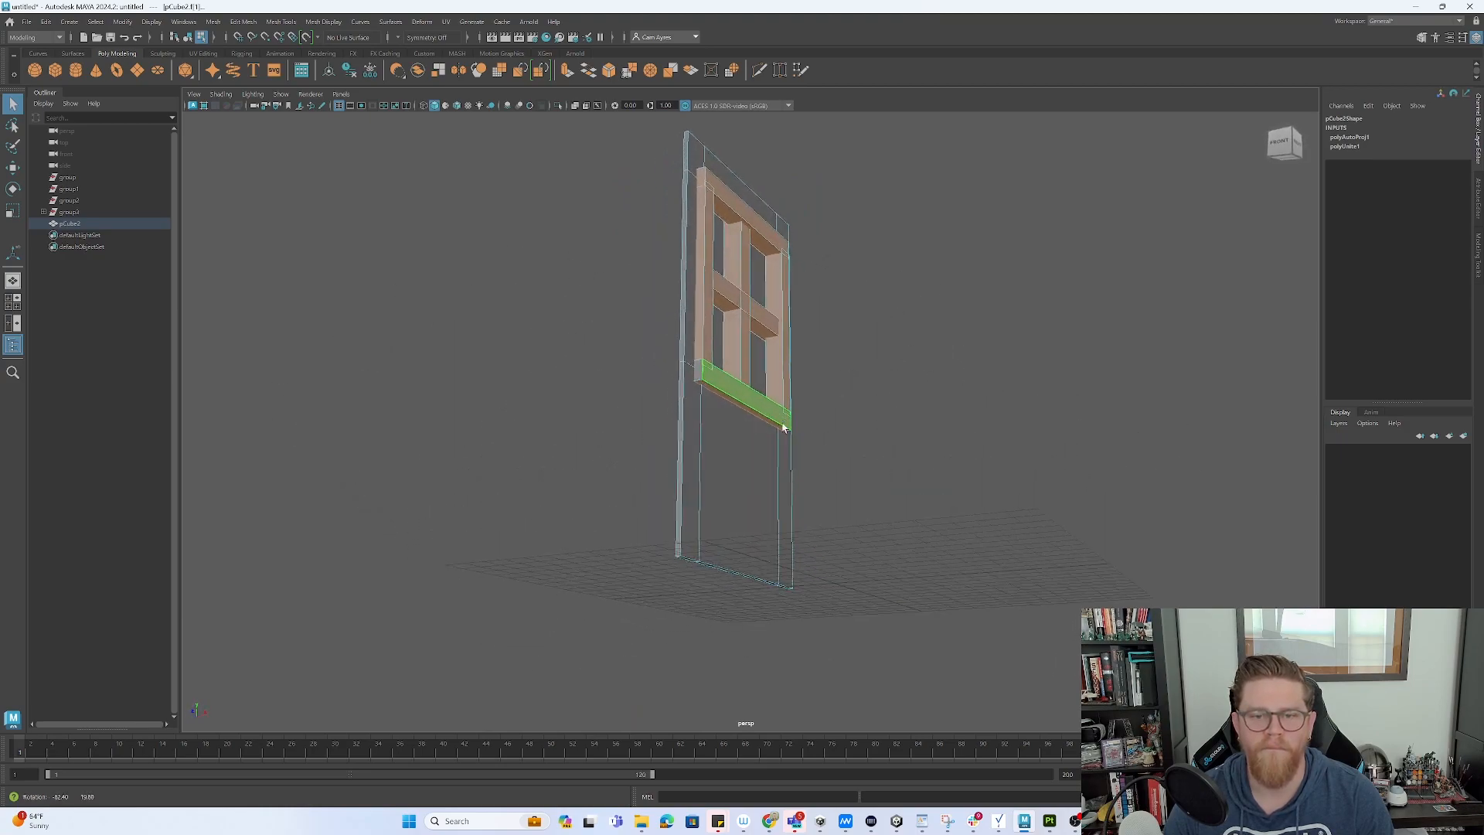
shift+click(710, 377)
shift+click(698, 373)
alt+drag(848, 324, 785, 343)
right_click(744, 326)
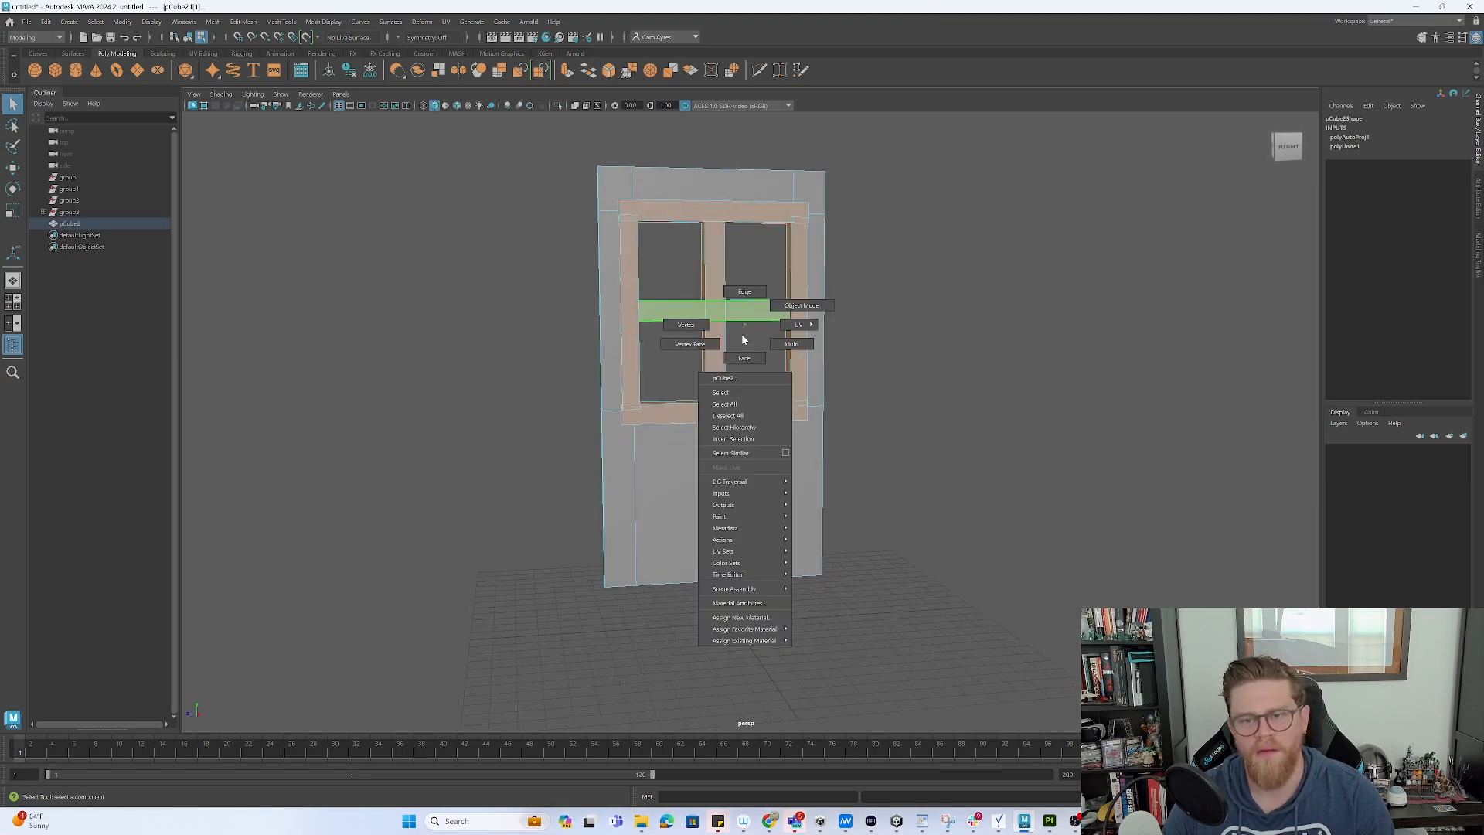
- Give the frame faces a new Lambert material and the surrounding wall faces a new Blinn material
click(747, 616)
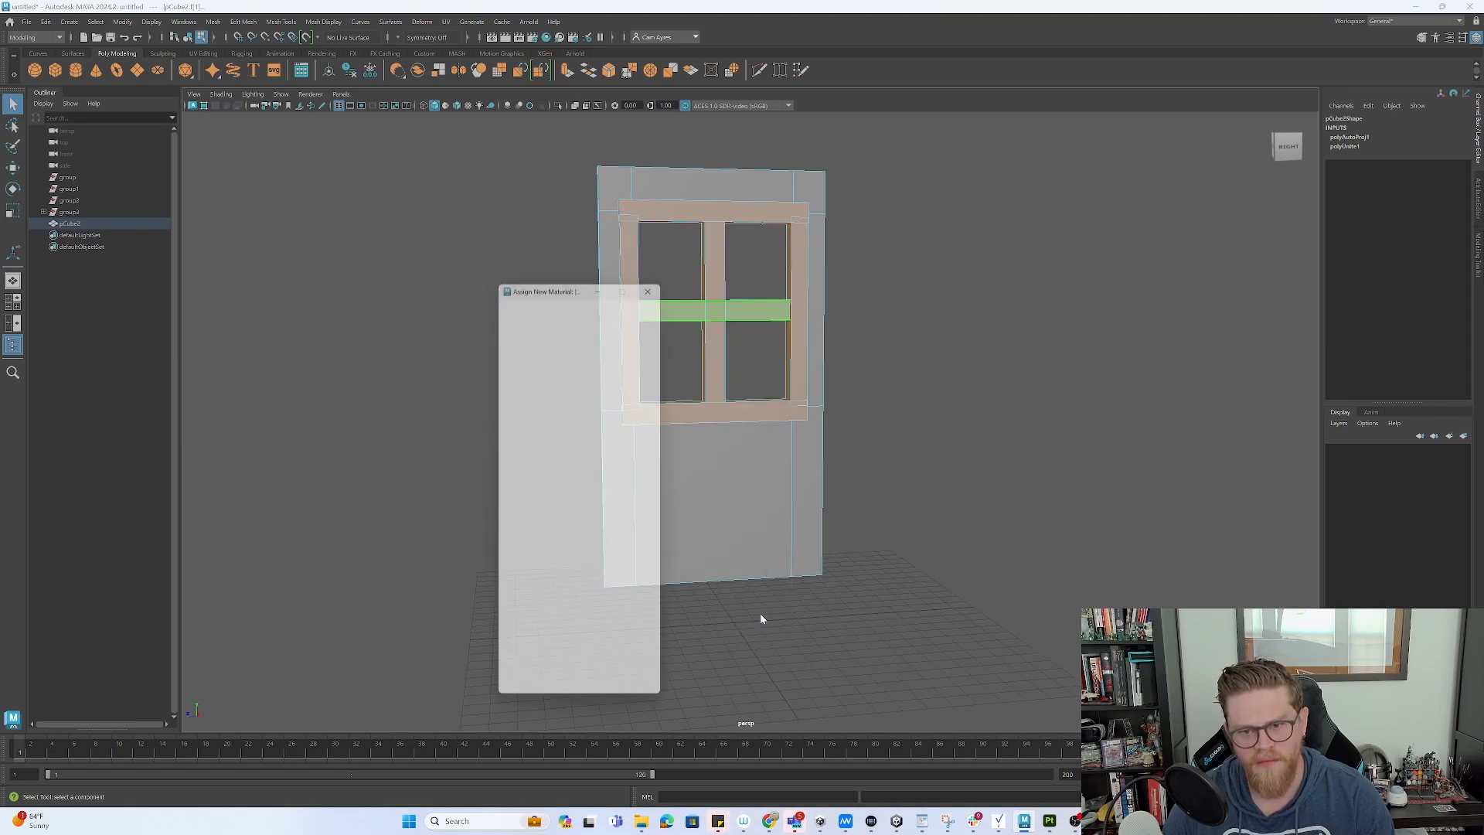
click(587, 352)
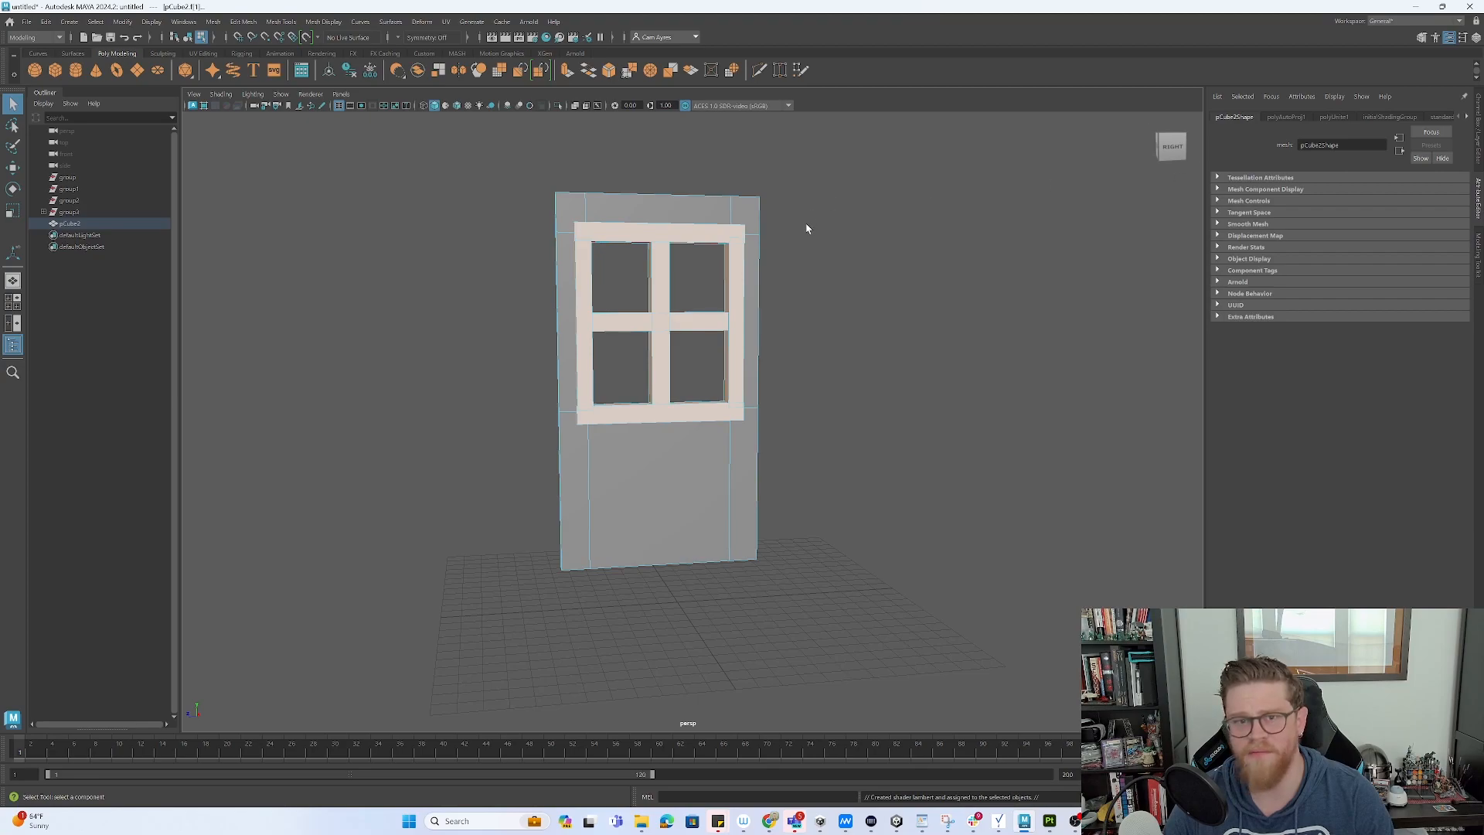
drag(796, 568, 469, 451)
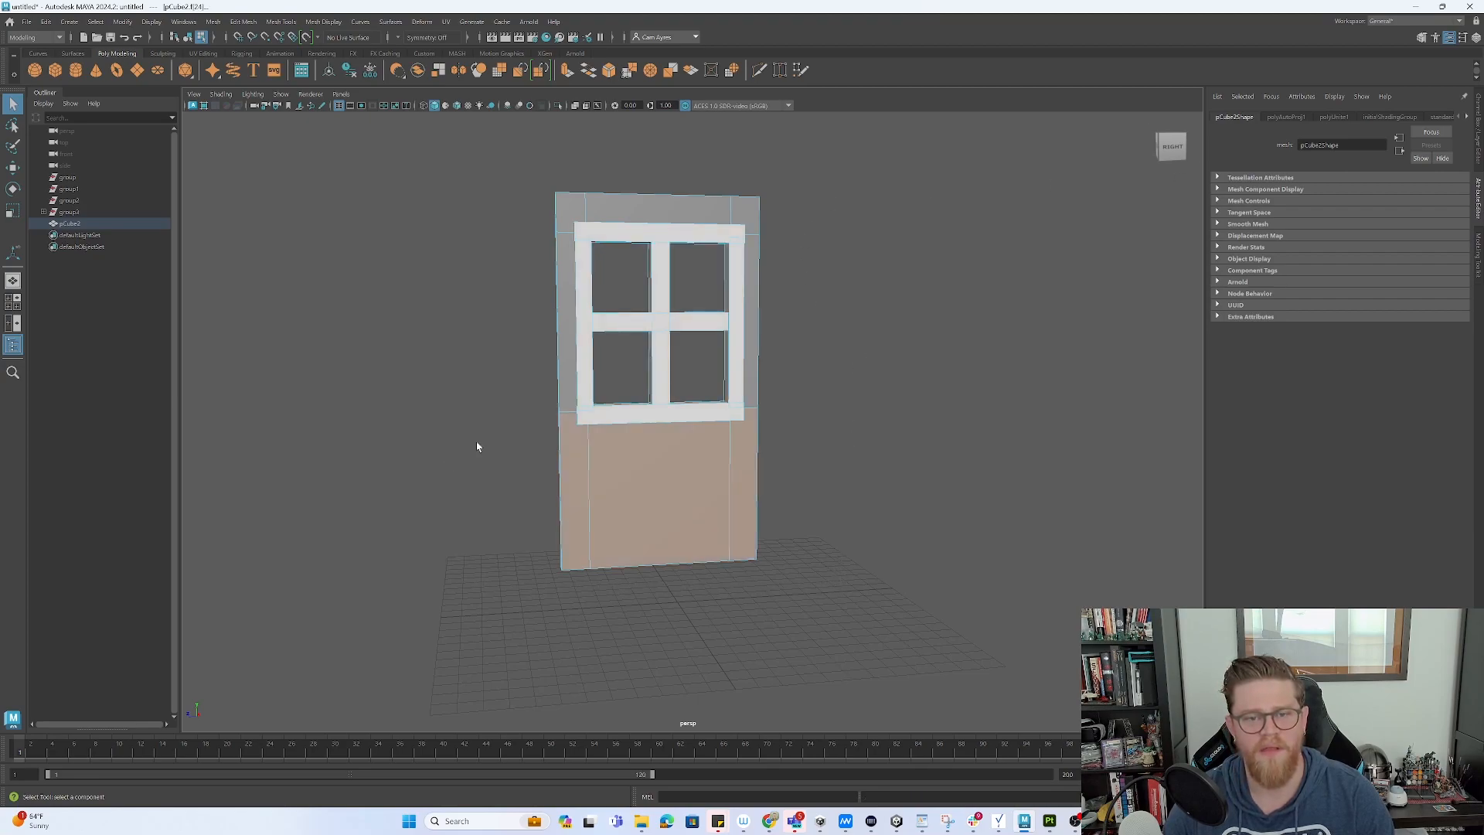
shift+drag(524, 158, 572, 440)
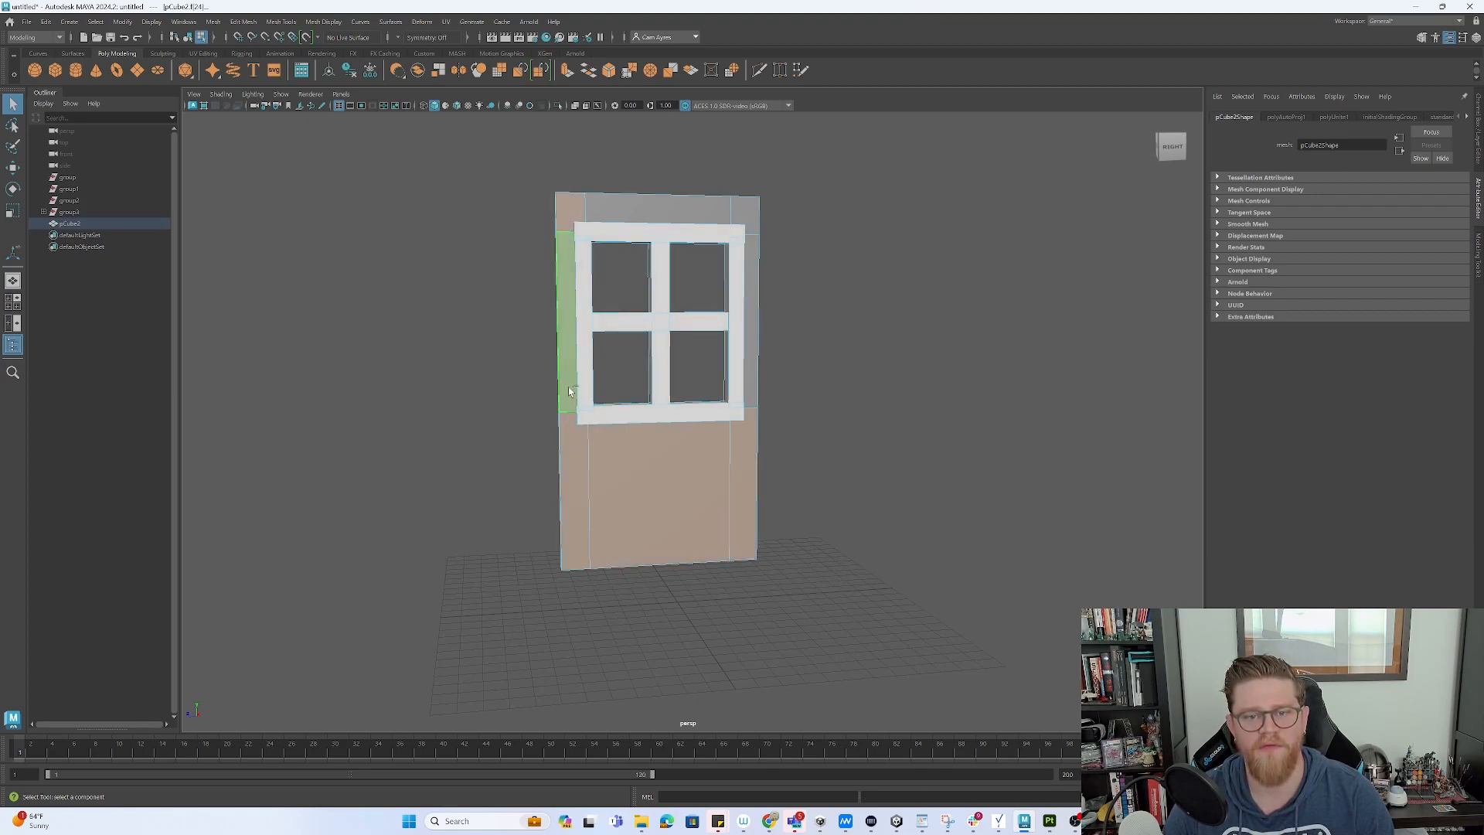
shift+drag(636, 175, 775, 215)
shift+drag(756, 295, 755, 294)
right_drag(755, 293, 743, 580)
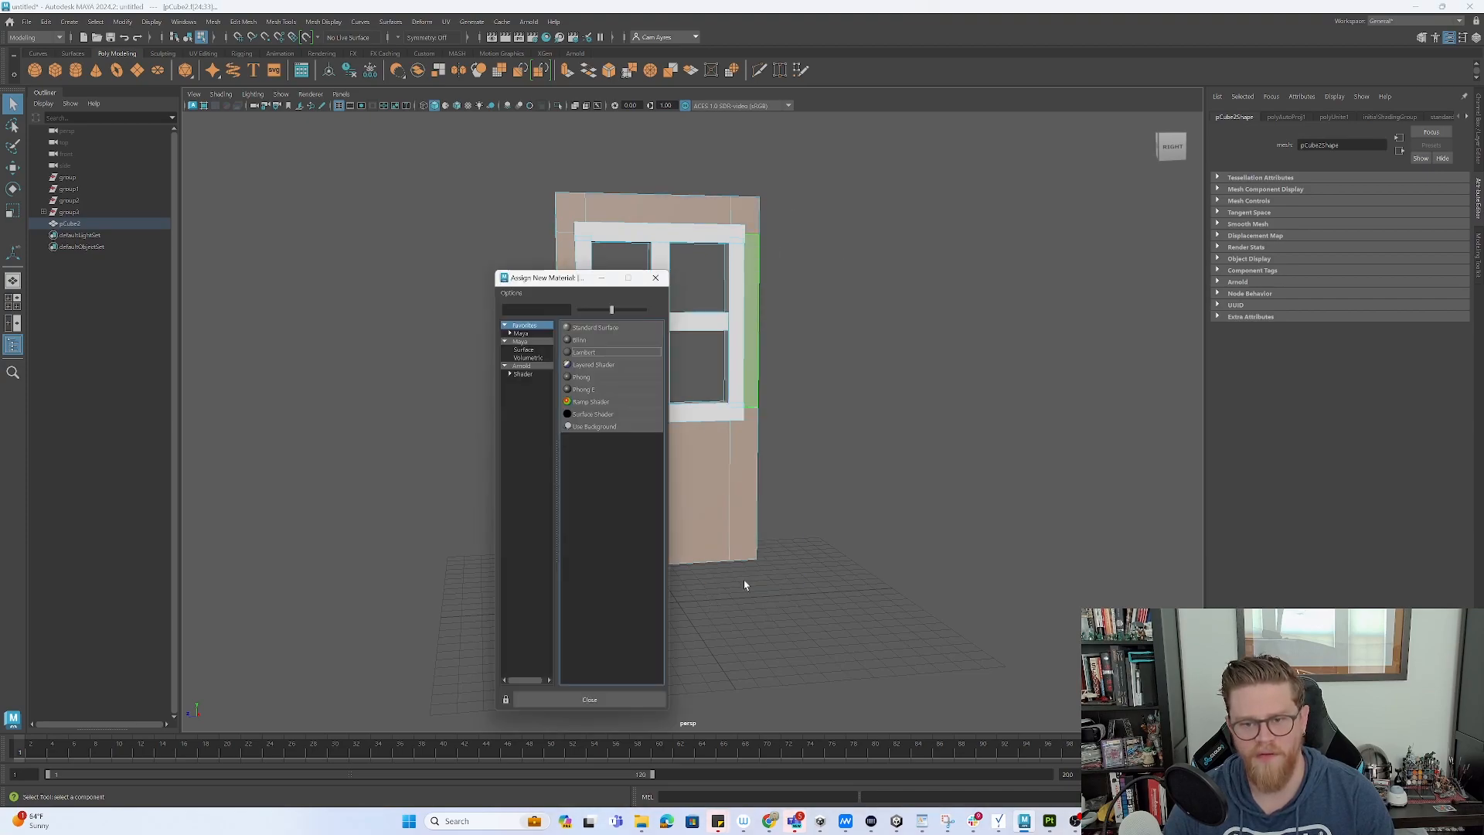
click(598, 341)
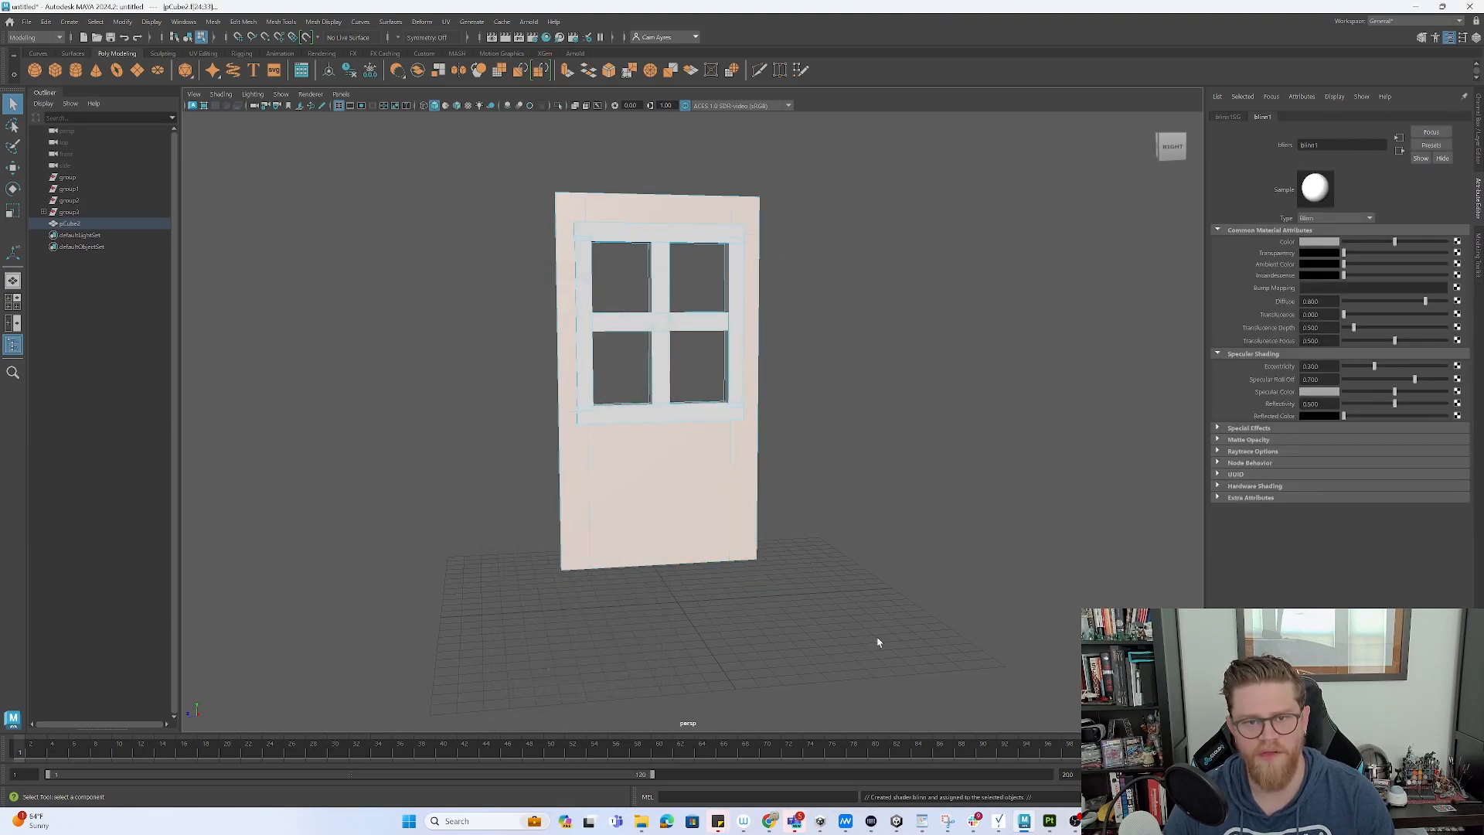
- Clear the face selection, turn the door, and return to object selection mode
click(985, 466)
alt+drag(987, 464, 829, 347)
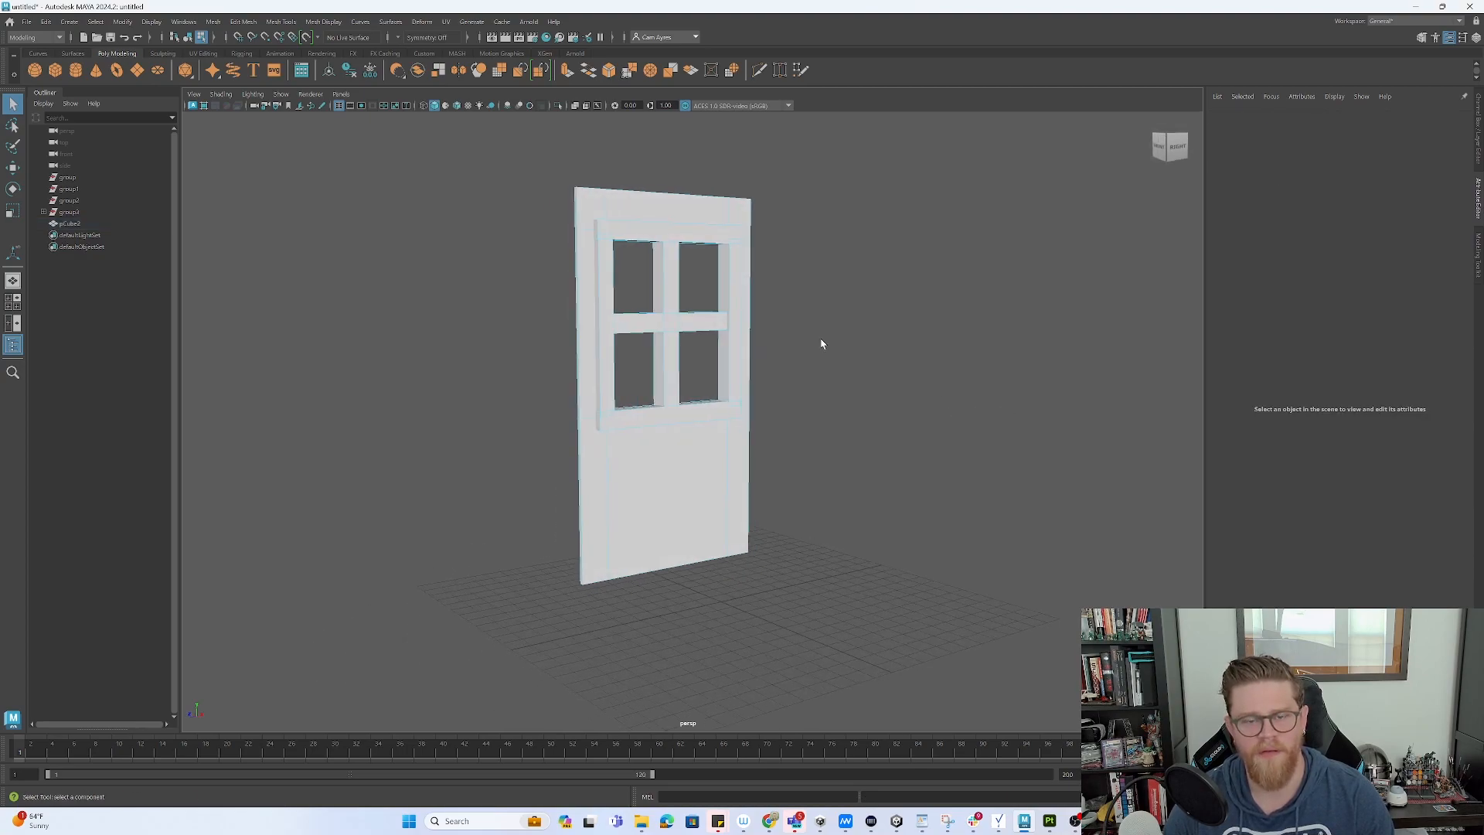
key(F8)
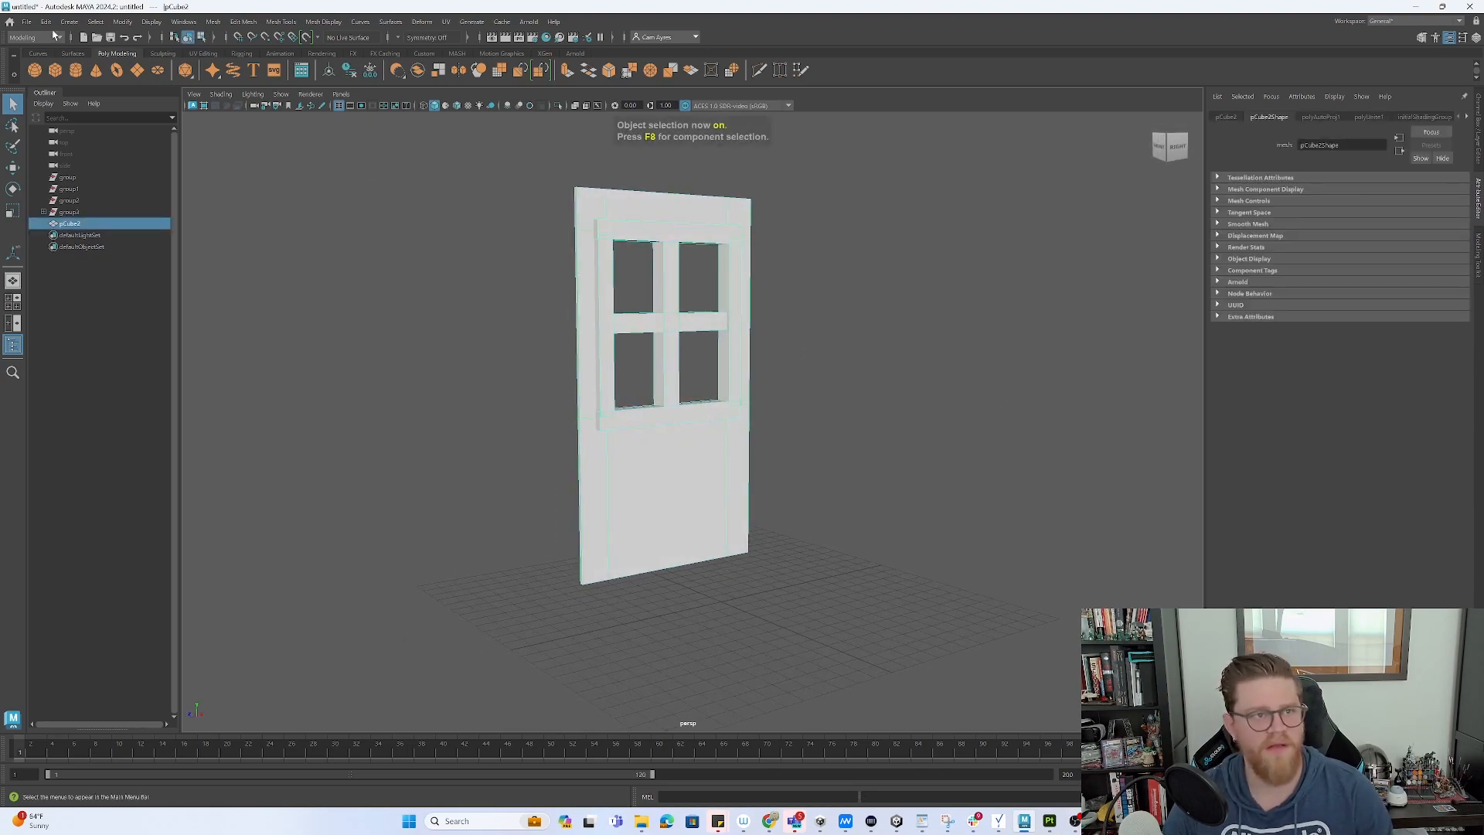
- Export the selected wall mesh as window.fbx and switch to Substance 3D Painter
click(27, 21)
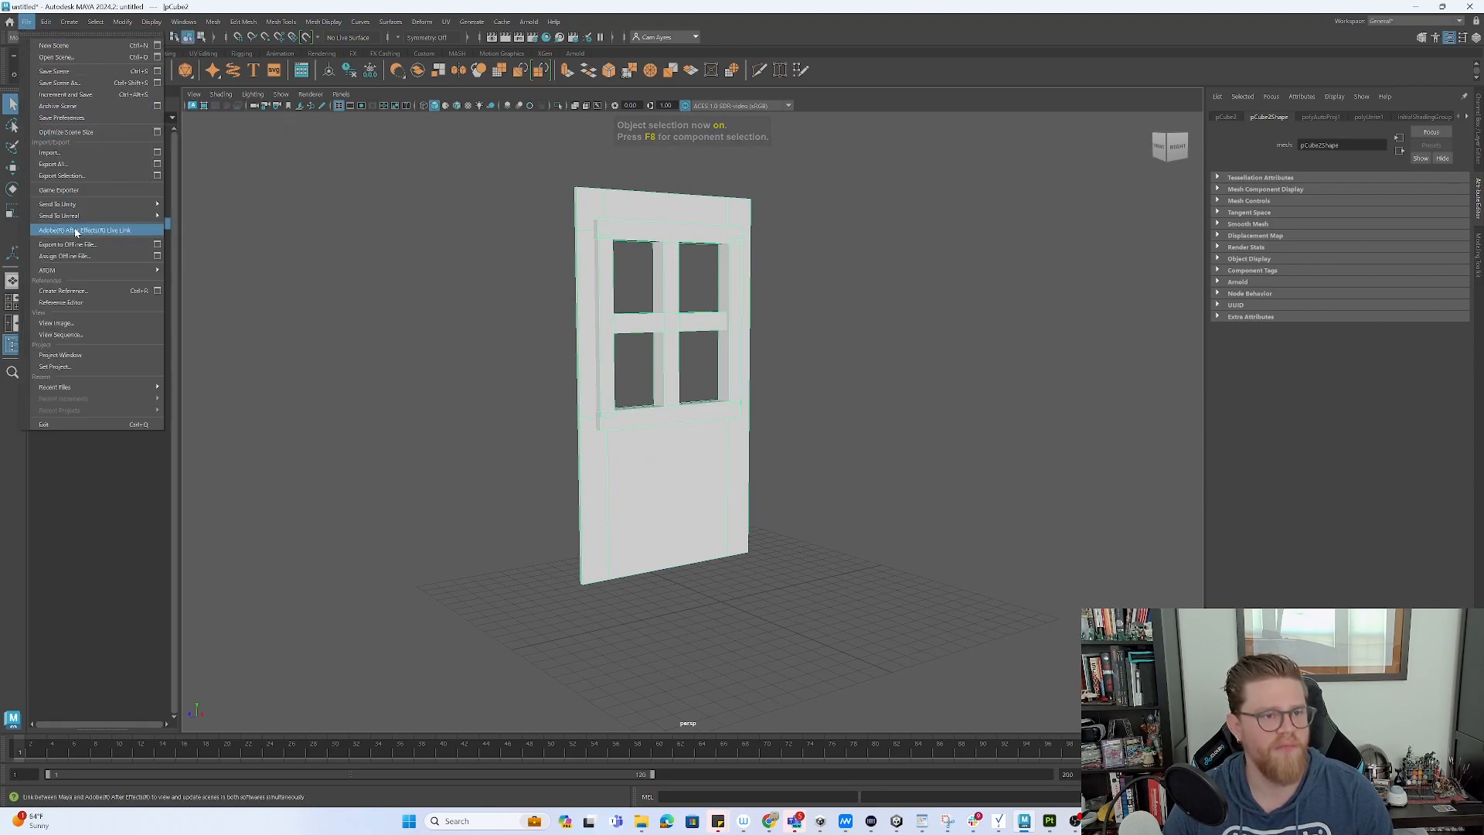
click(80, 176)
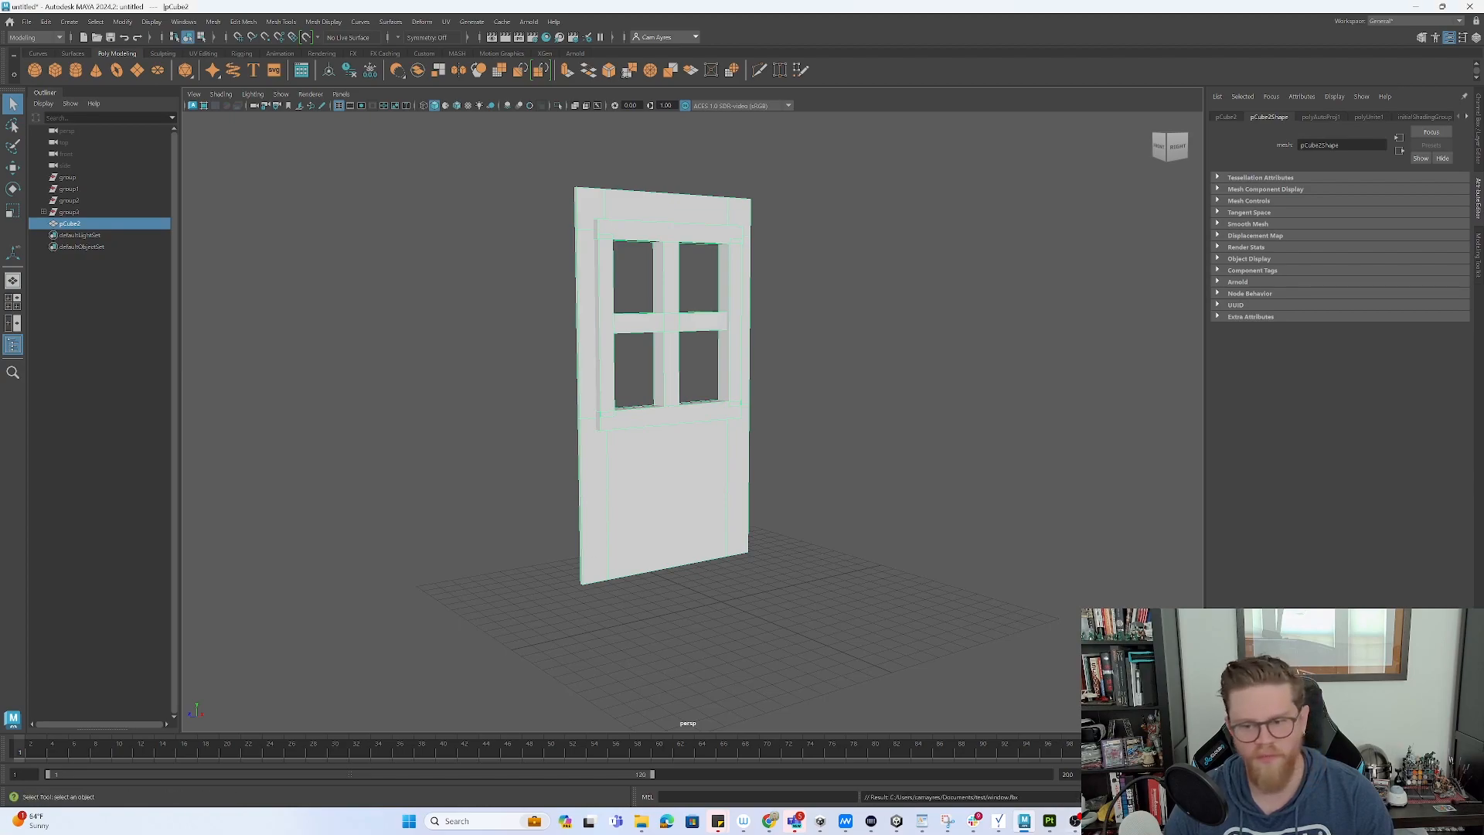
click(1050, 821)
- Create a new project from window.fbx, discarding the old project's unsaved changes
click(9, 20)
click(31, 34)
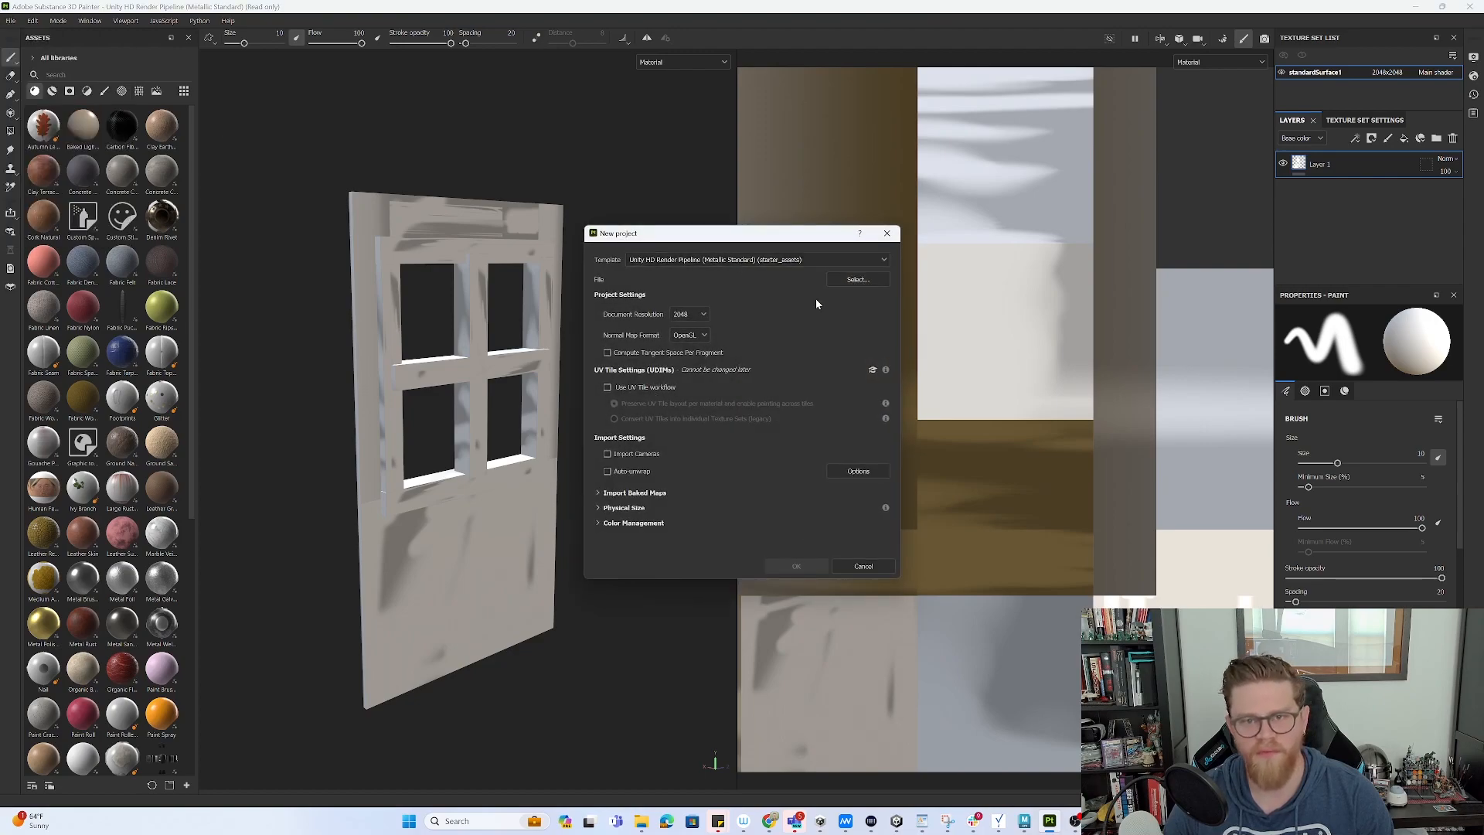
click(858, 279)
click(721, 334)
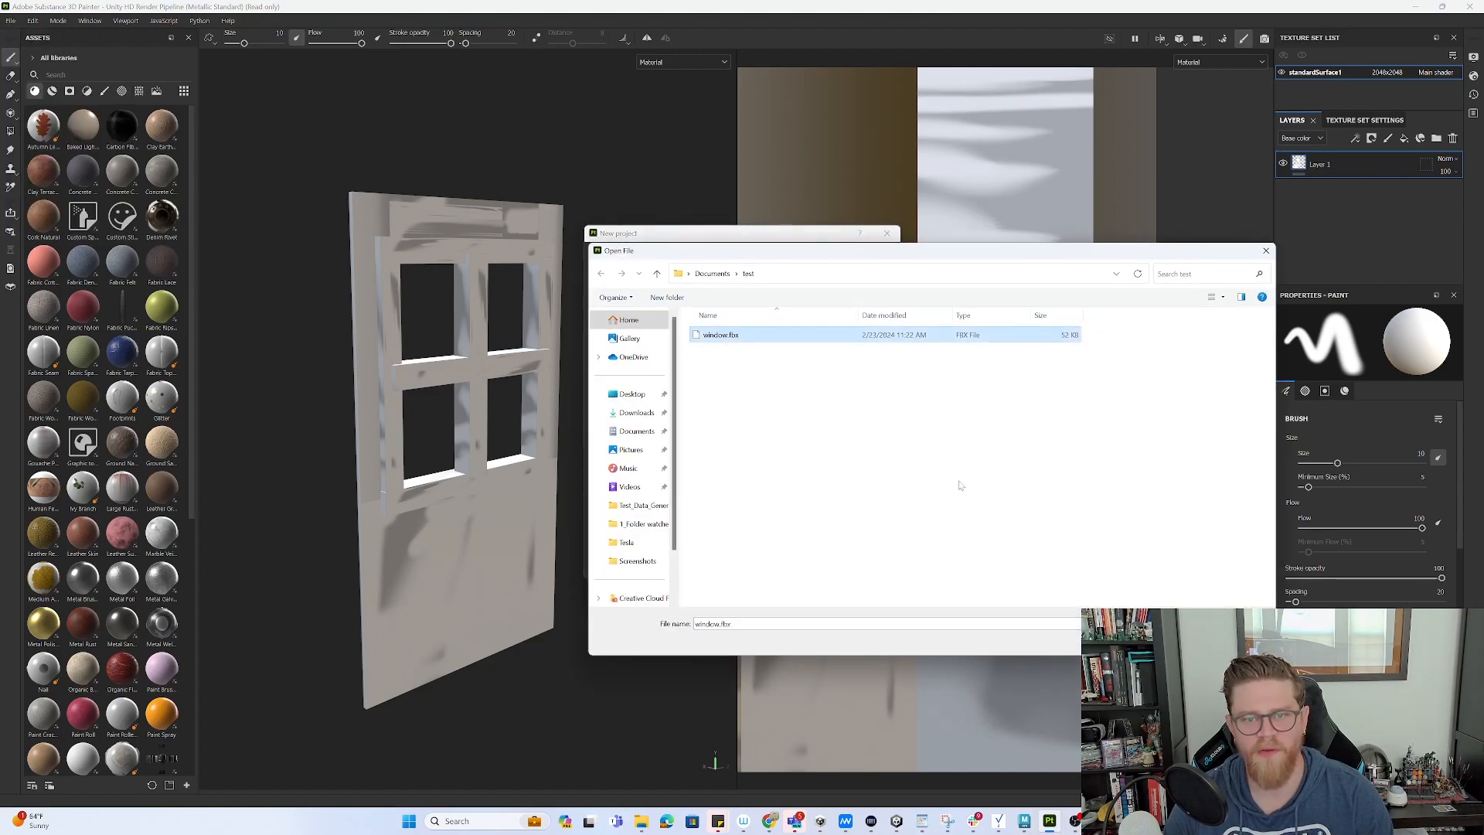
click(1174, 642)
click(796, 567)
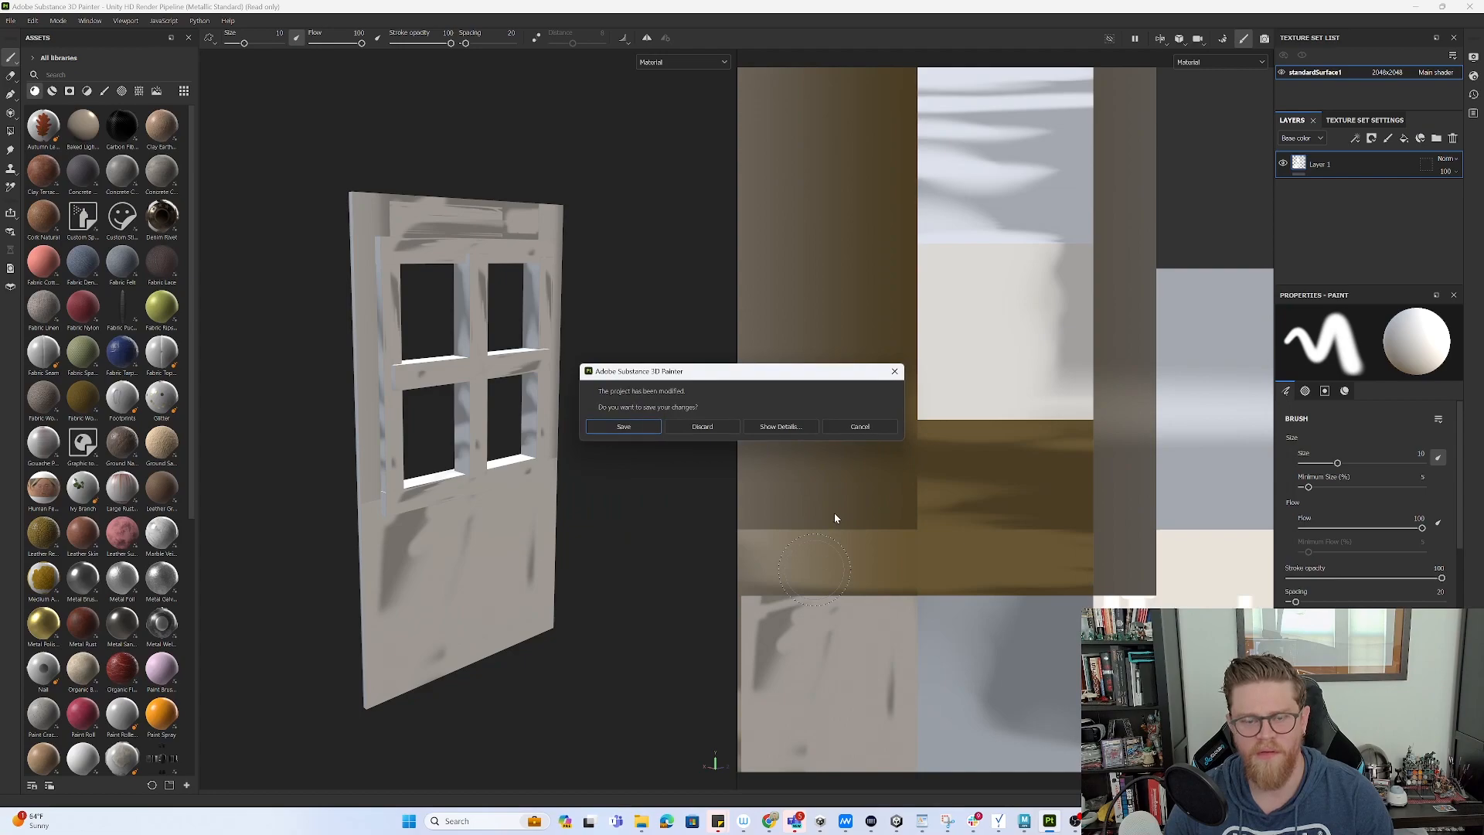
click(700, 430)
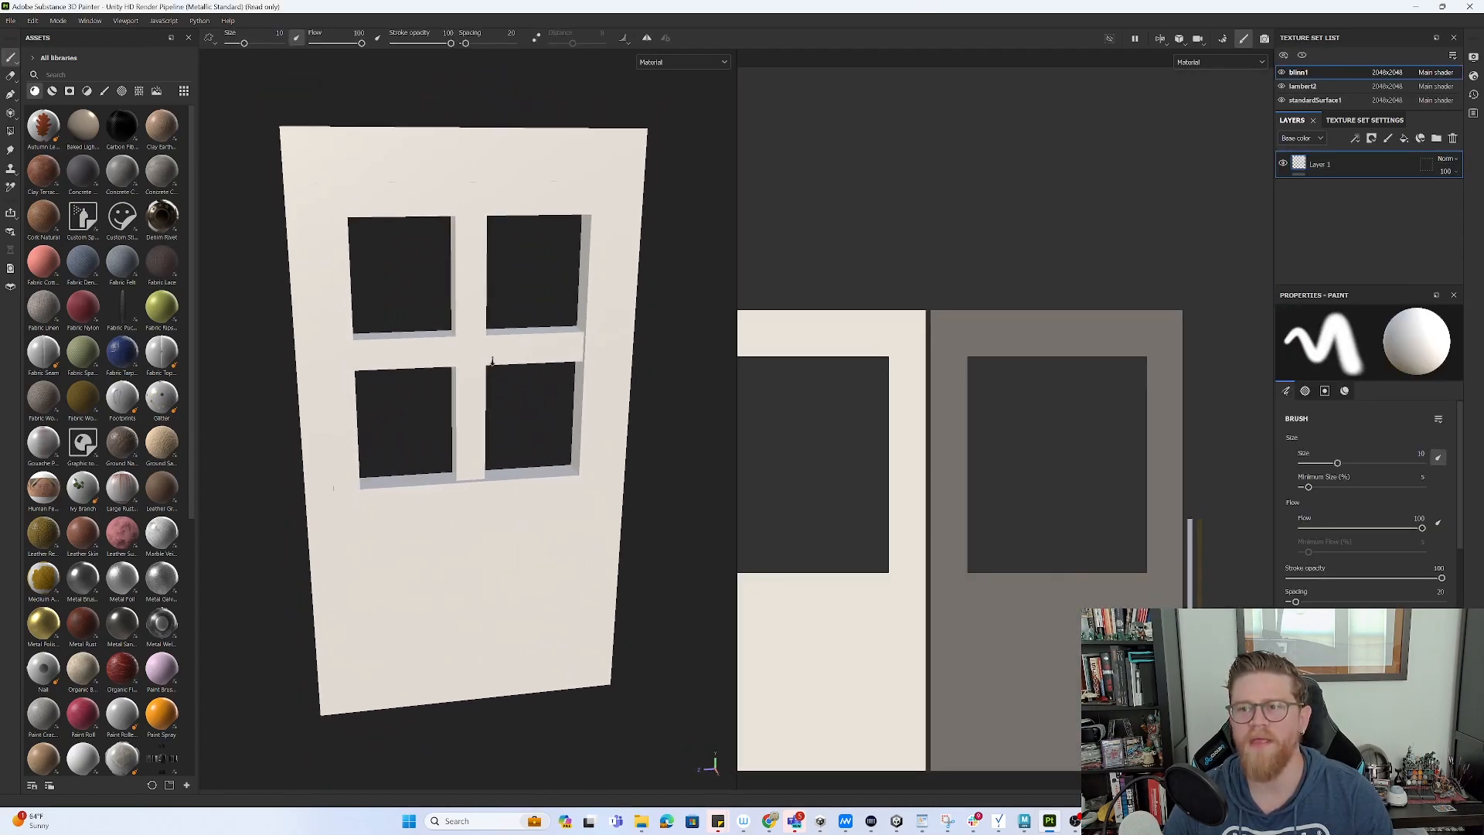
- Inspect the standardSurface1, lambert2 and blinn1 texture sets in the Texture Set List
click(1332, 98)
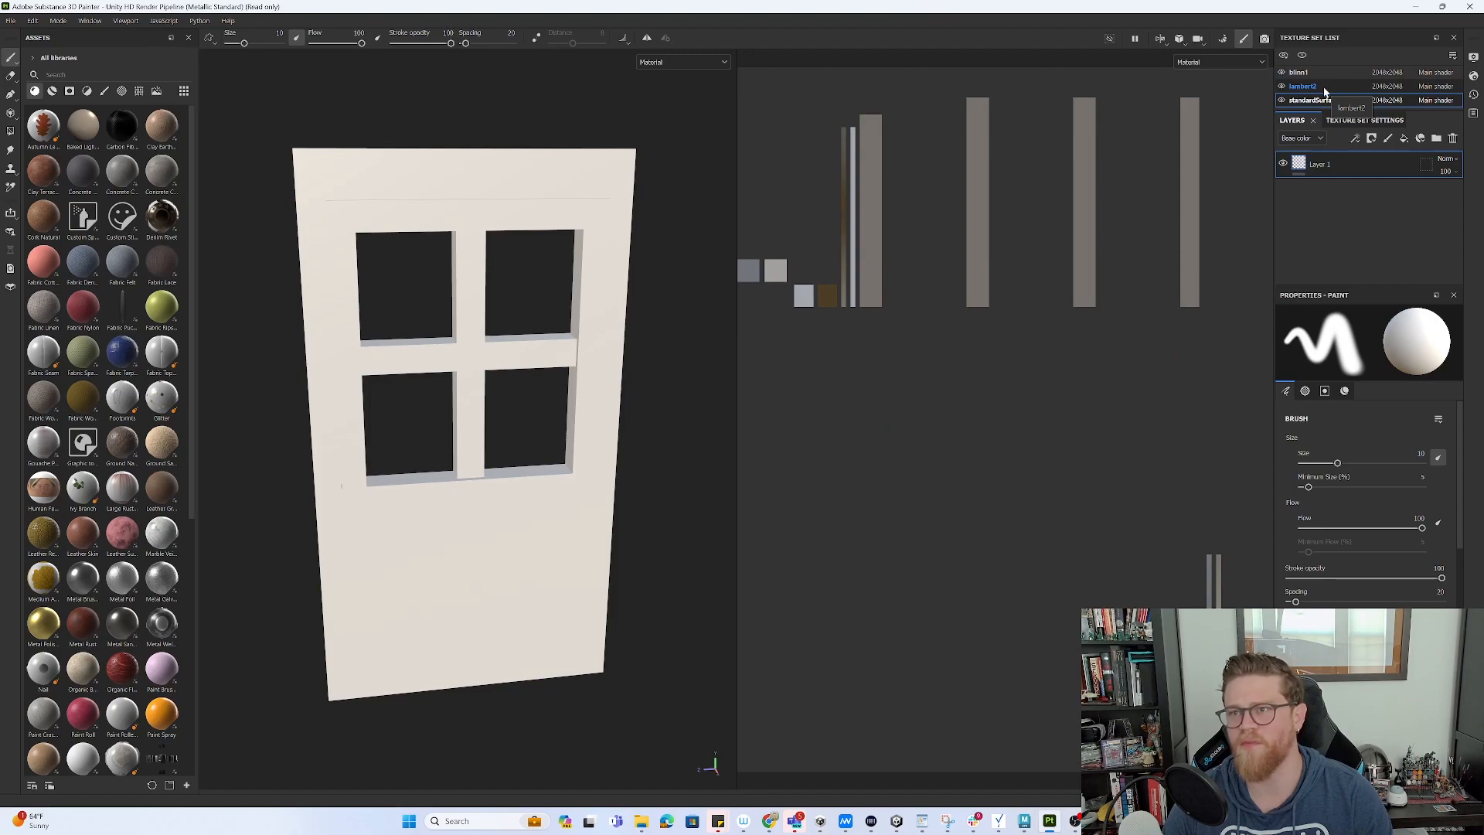
click(1324, 90)
click(1320, 76)
click(1322, 88)
click(1323, 74)
click(1323, 85)
click(1330, 71)
click(1324, 84)
click(1323, 73)
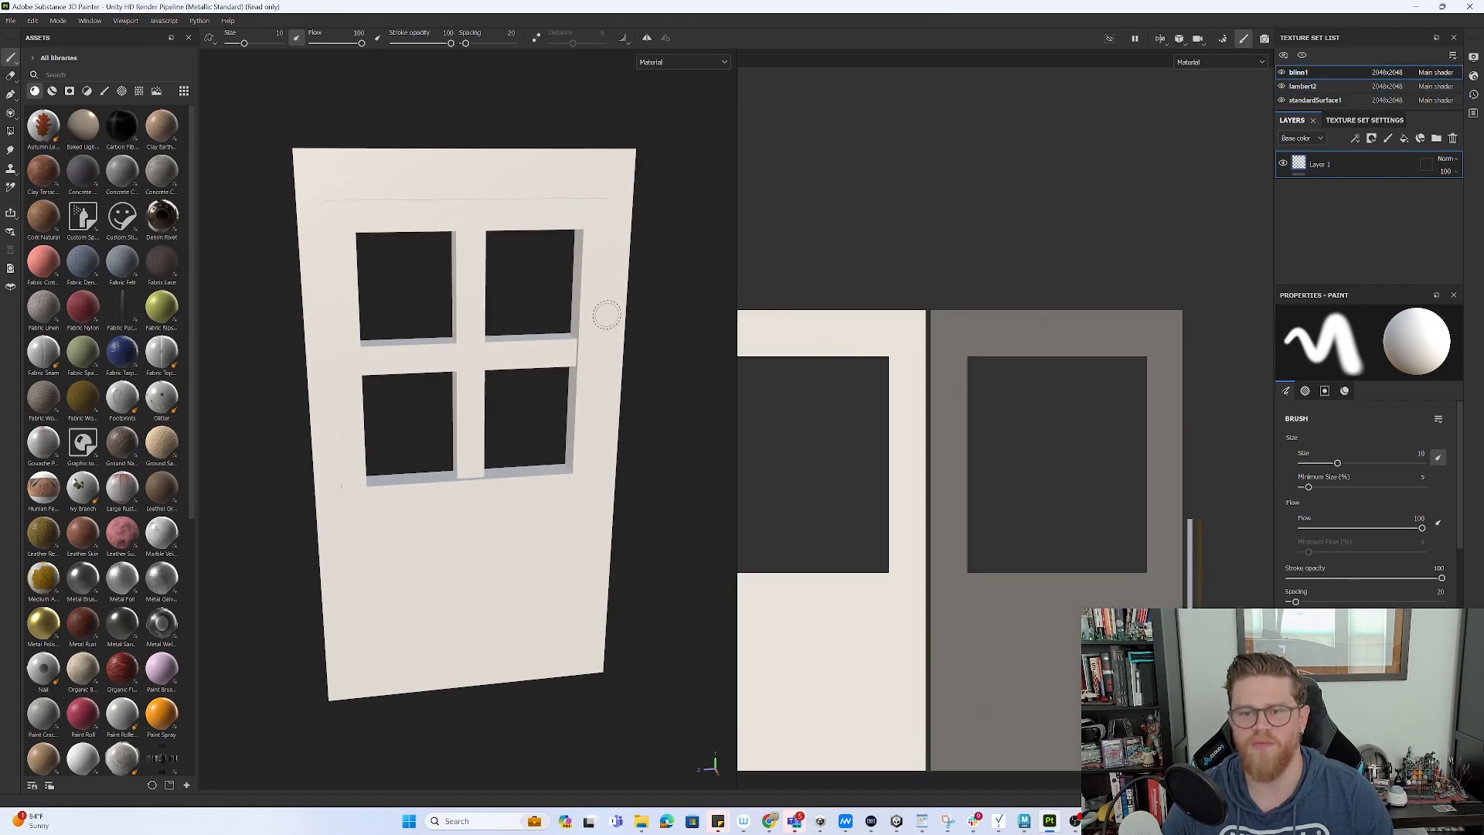
mouse_move(504, 325)
alt+right_down()
mouse_move(342, 300)
mouse_move(386, 291)
alt+right_up()
click(1313, 86)
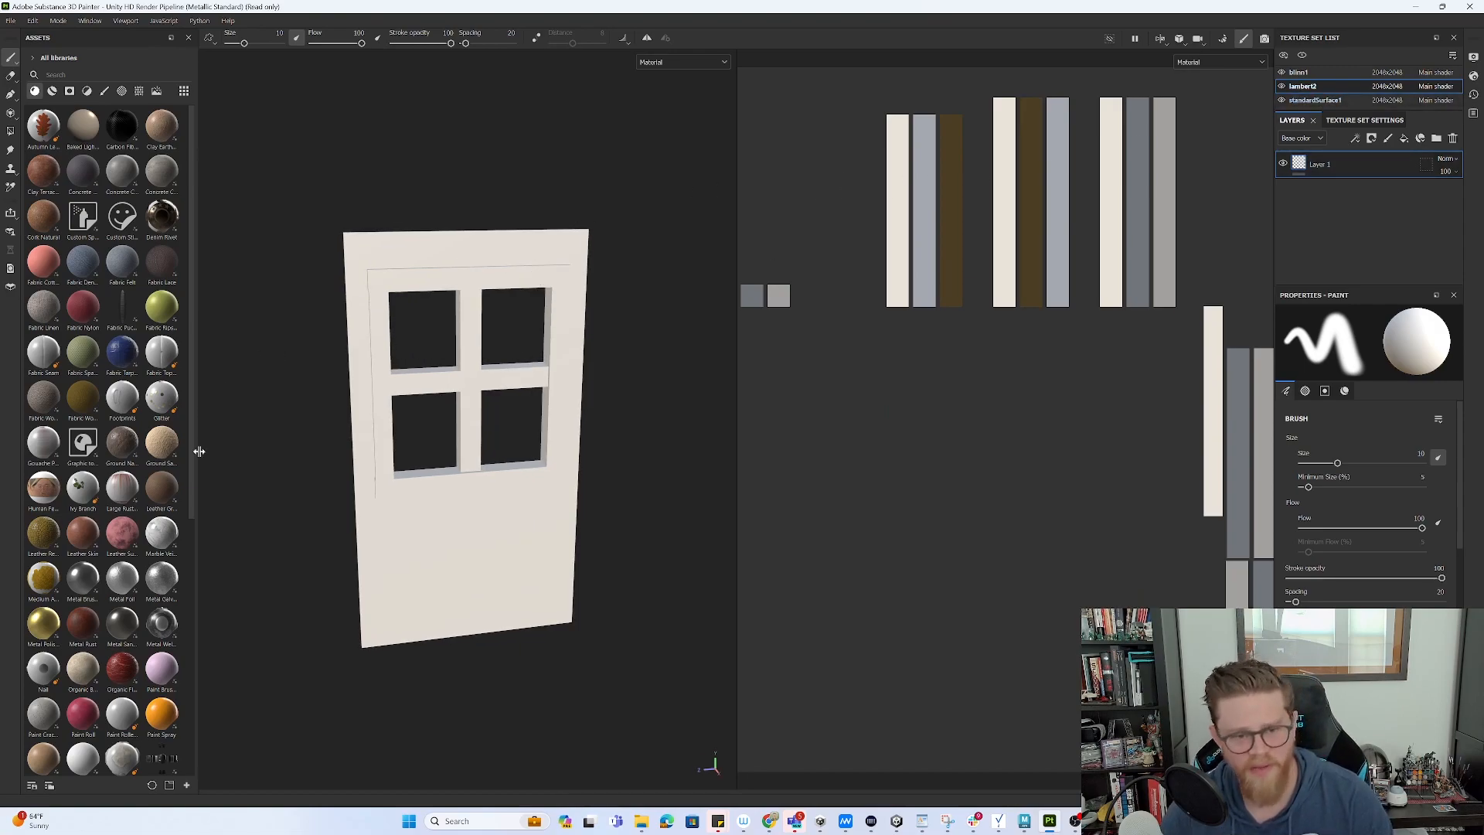
- Apply the Wood Ship Hull Nordic smart material to the lambert2 window frame
click(52, 93)
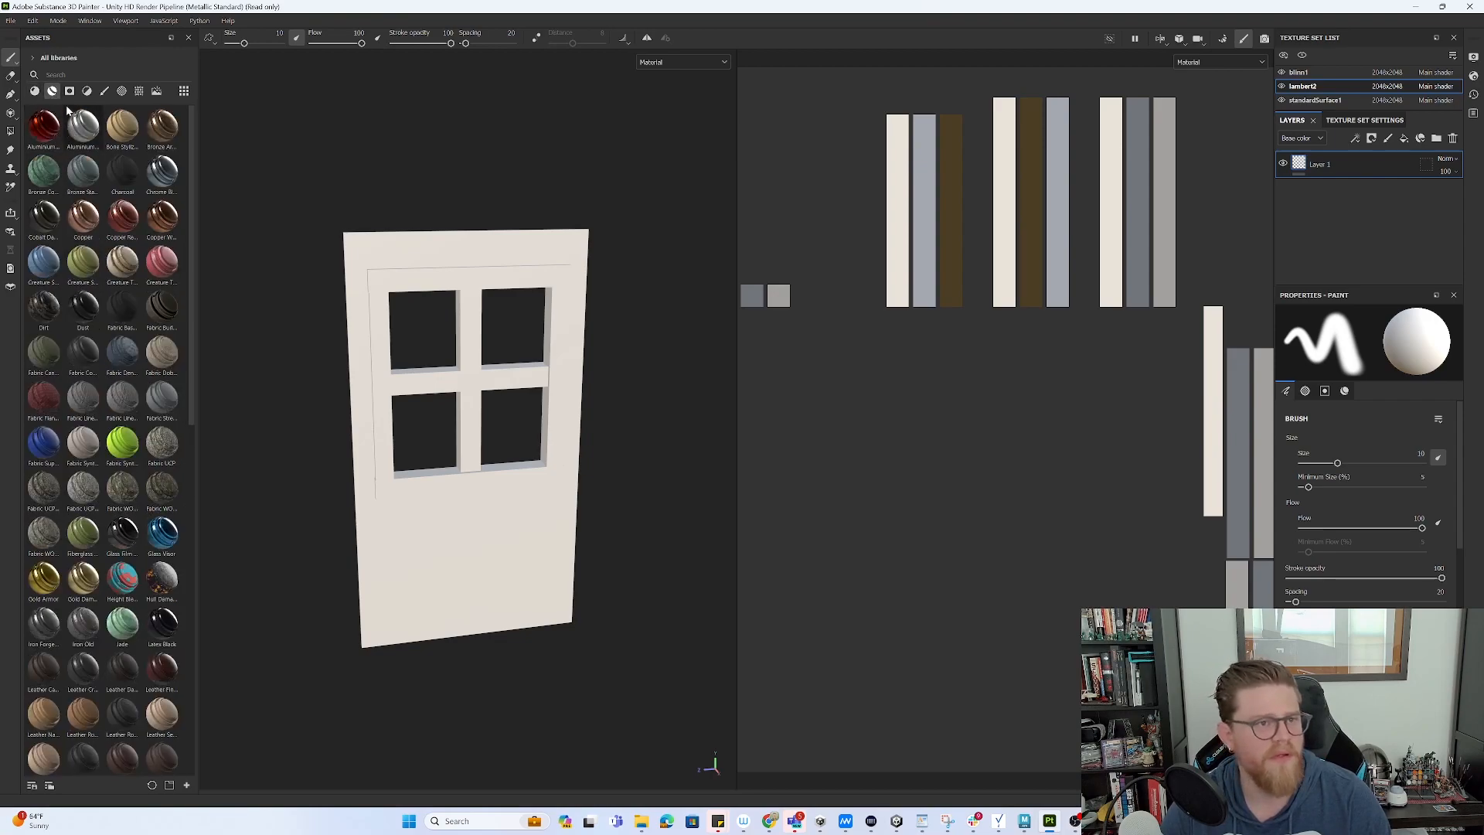
scroll(151, 314, down, 10)
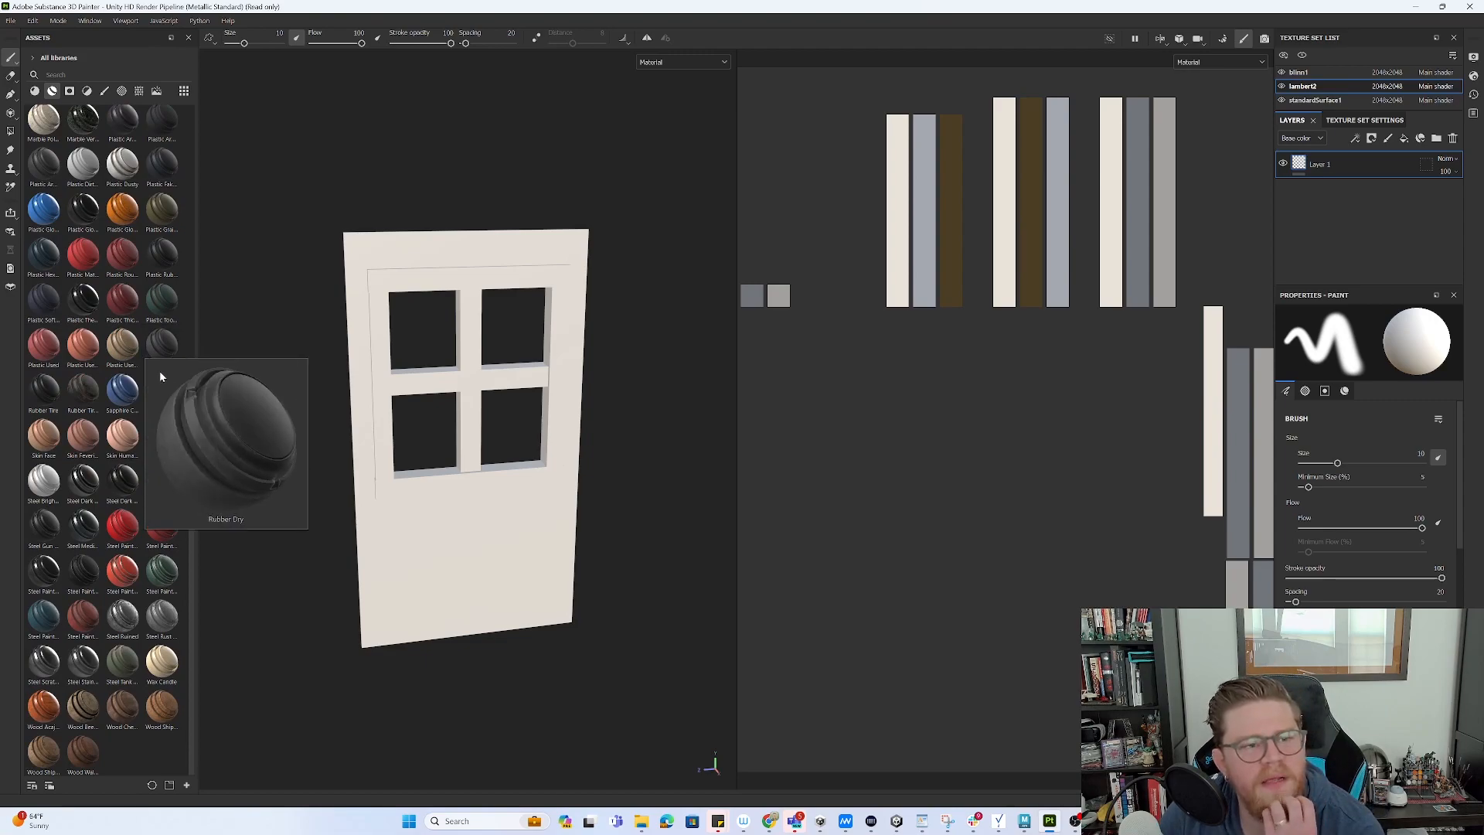
mouse_move(163, 437)
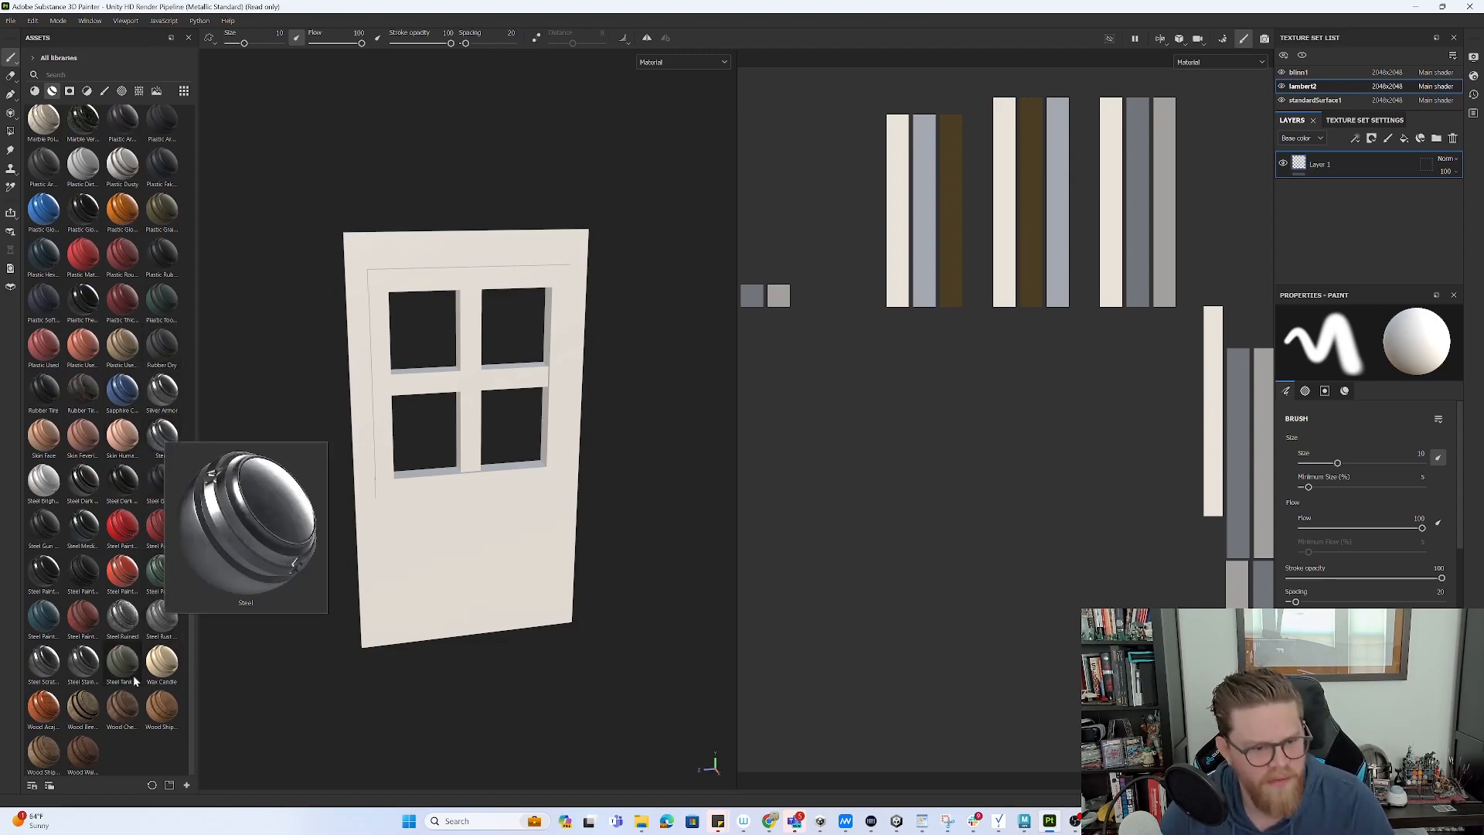
mouse_move(100, 709)
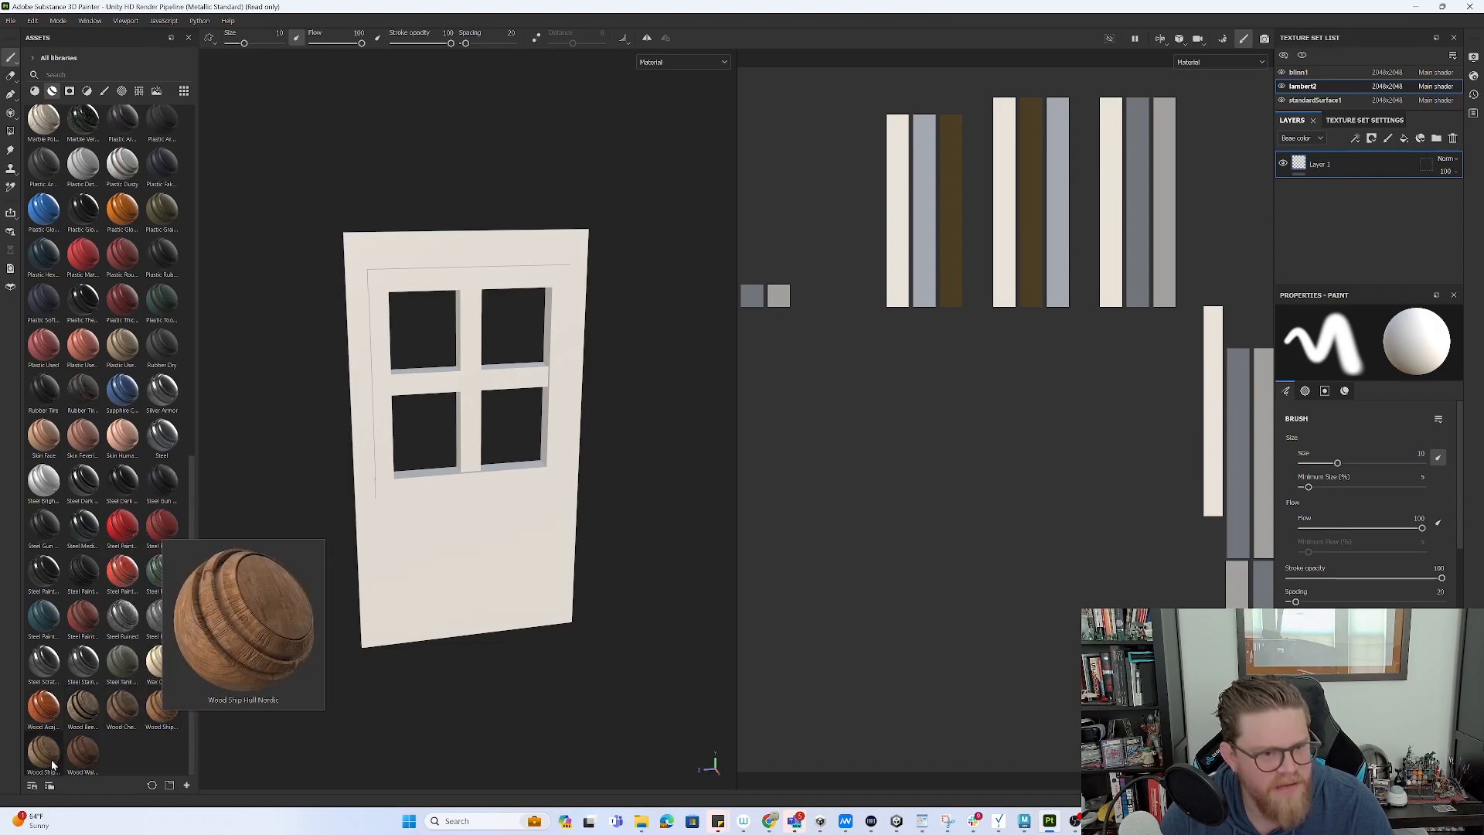
mouse_move(51, 765)
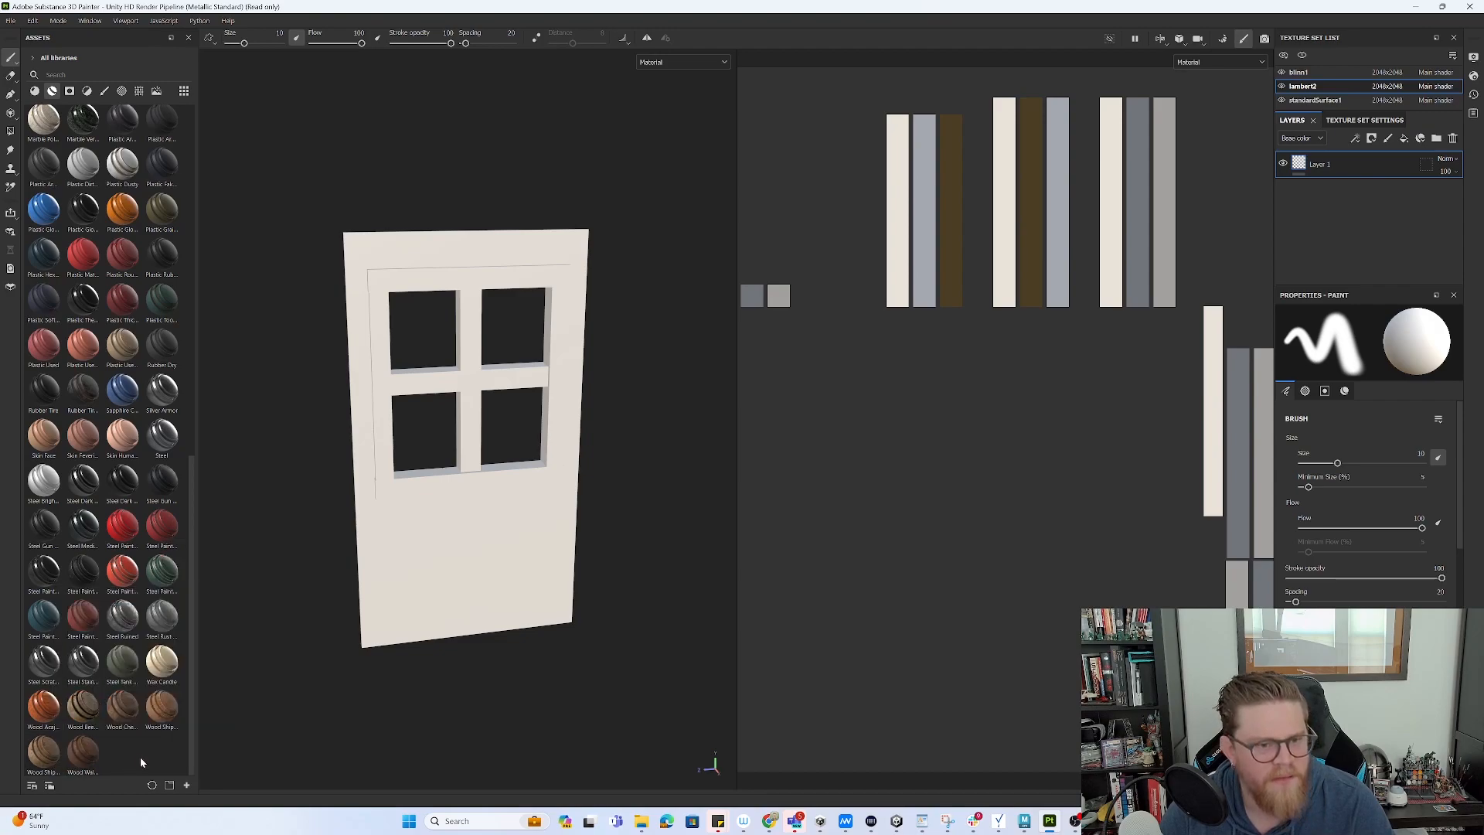
drag(163, 705, 1337, 158)
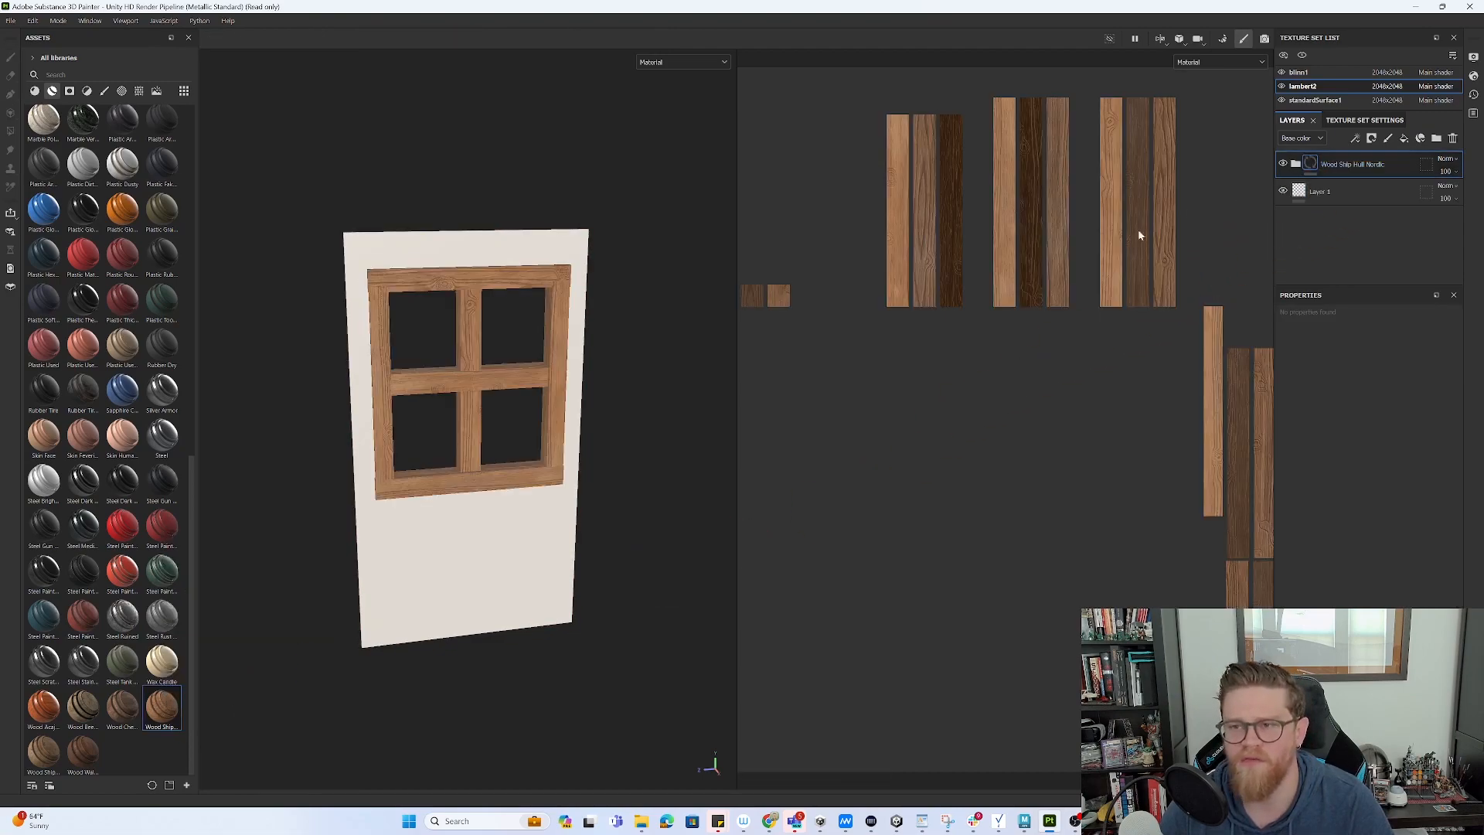
- Orbit and zoom in to inspect the wooden frame, then switch back to Maya
alt+drag(644, 355, 559, 327)
alt+right_drag(560, 328, 655, 513)
alt+drag(656, 520, 421, 427)
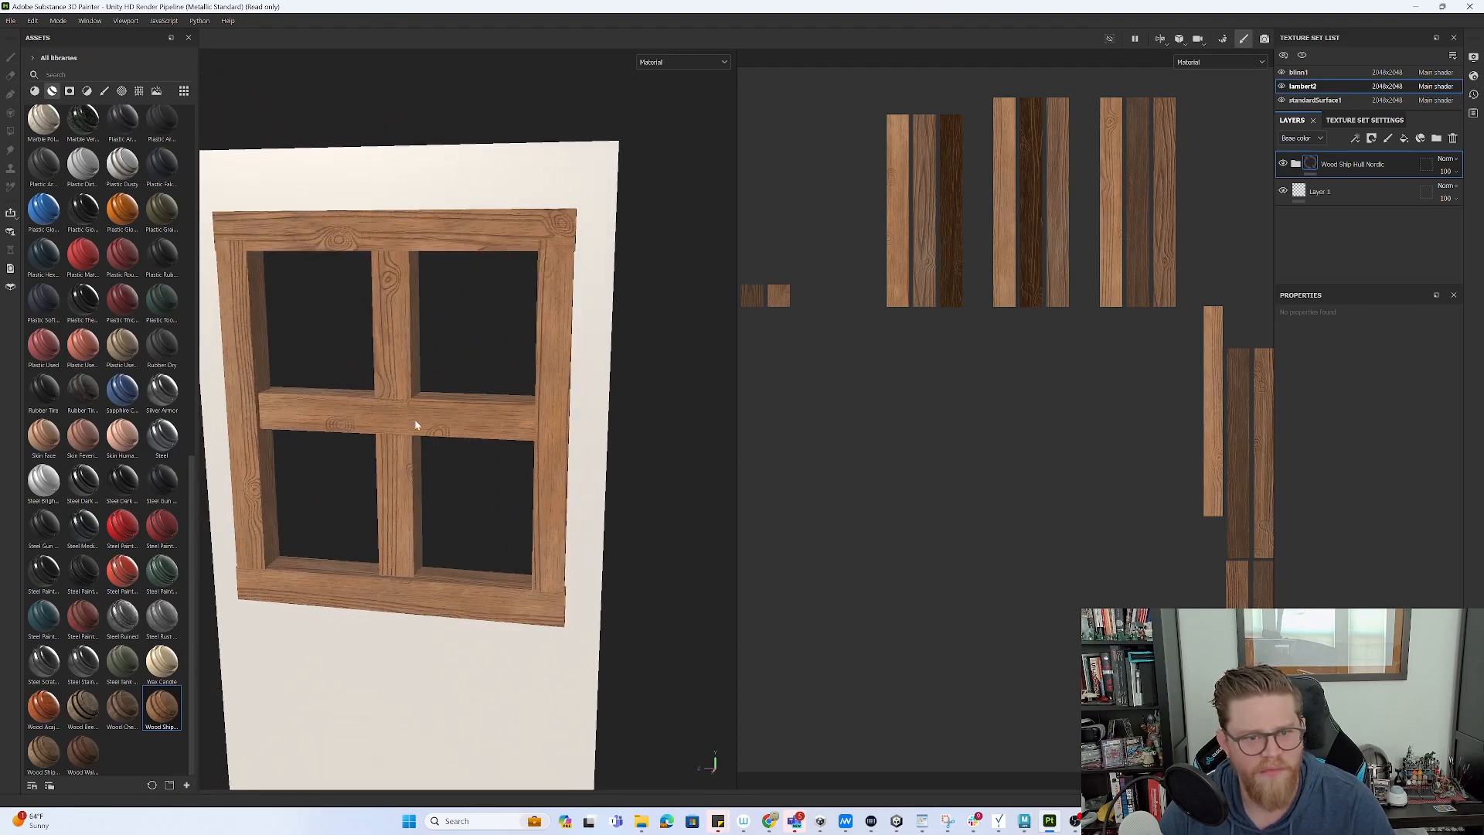
key(alt+Tab)
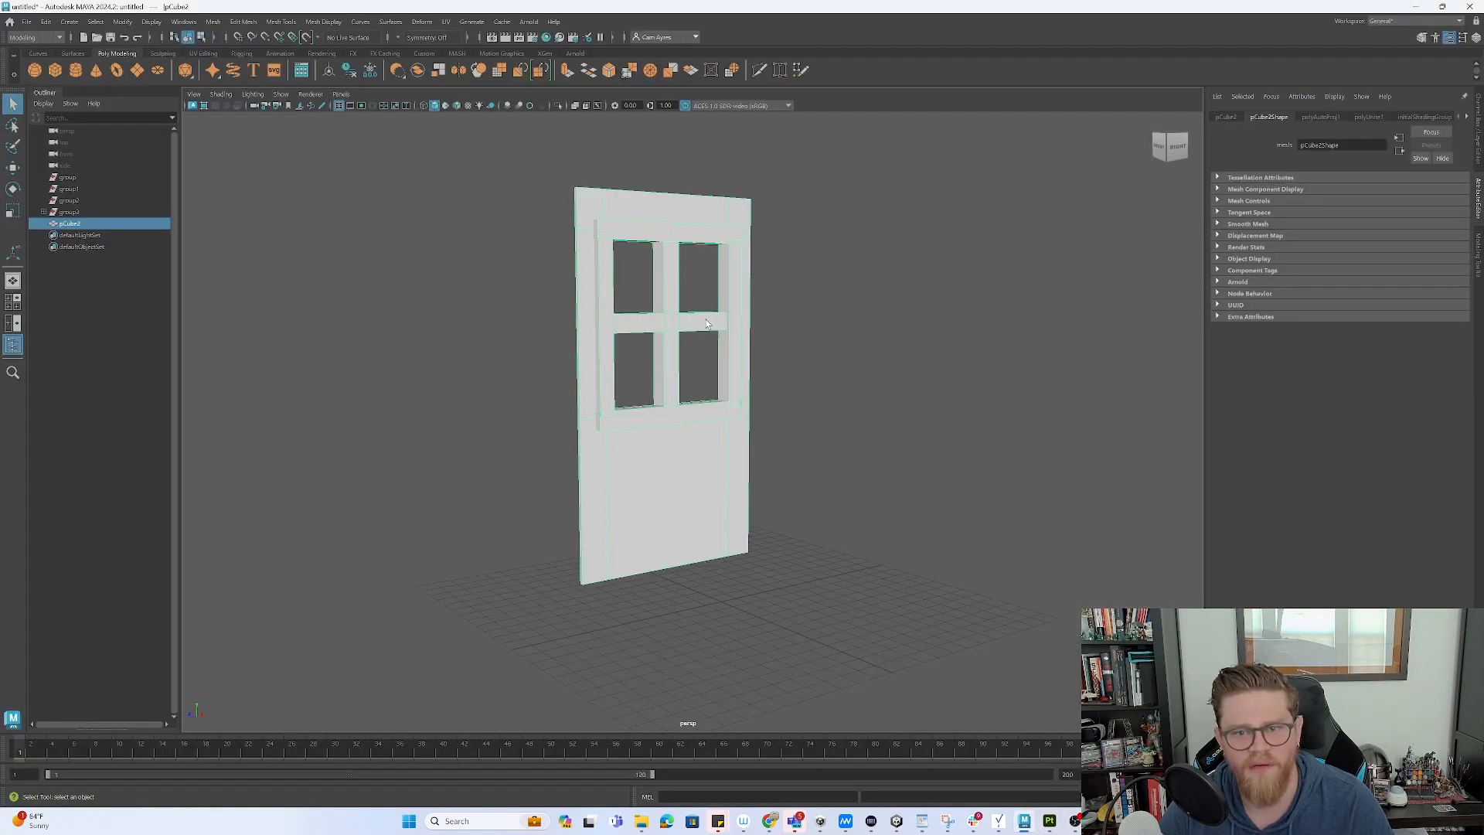
- Select the door mesh pCube2 through its window-bar face and export it with Export Selection
key(F11)
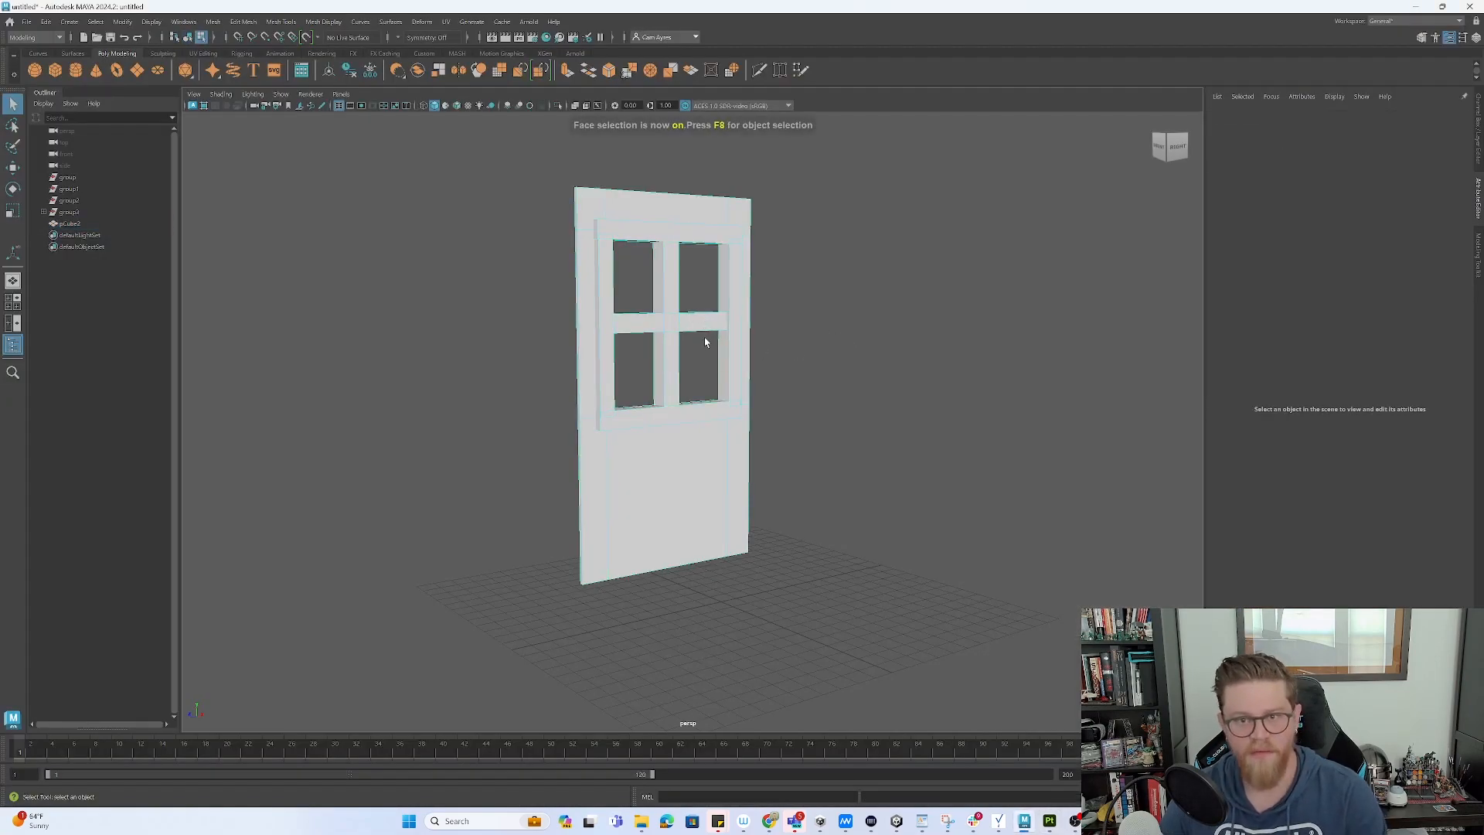
click(691, 324)
key(w)
alt+drag(695, 344, 728, 407)
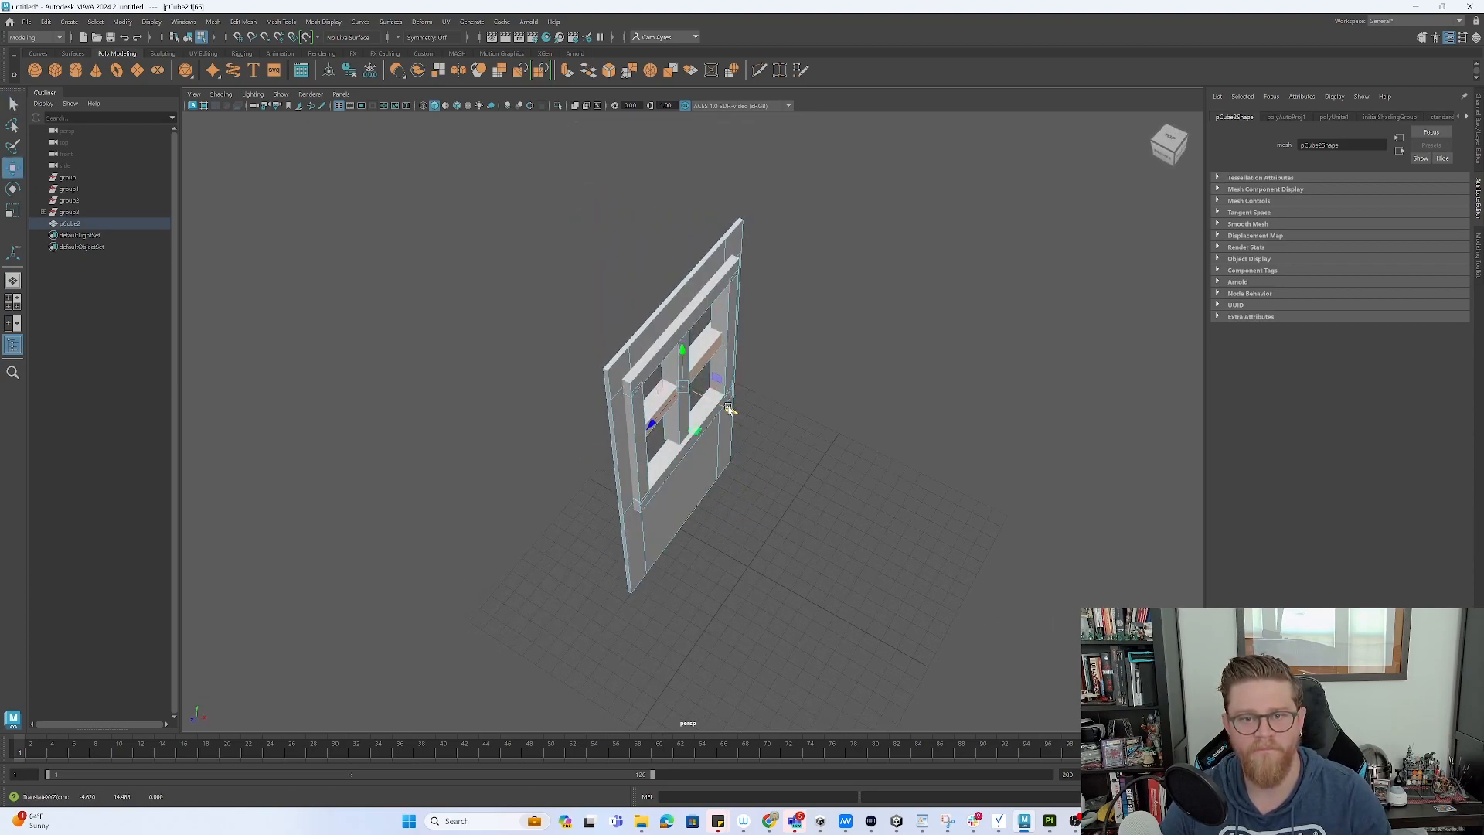
key(F8)
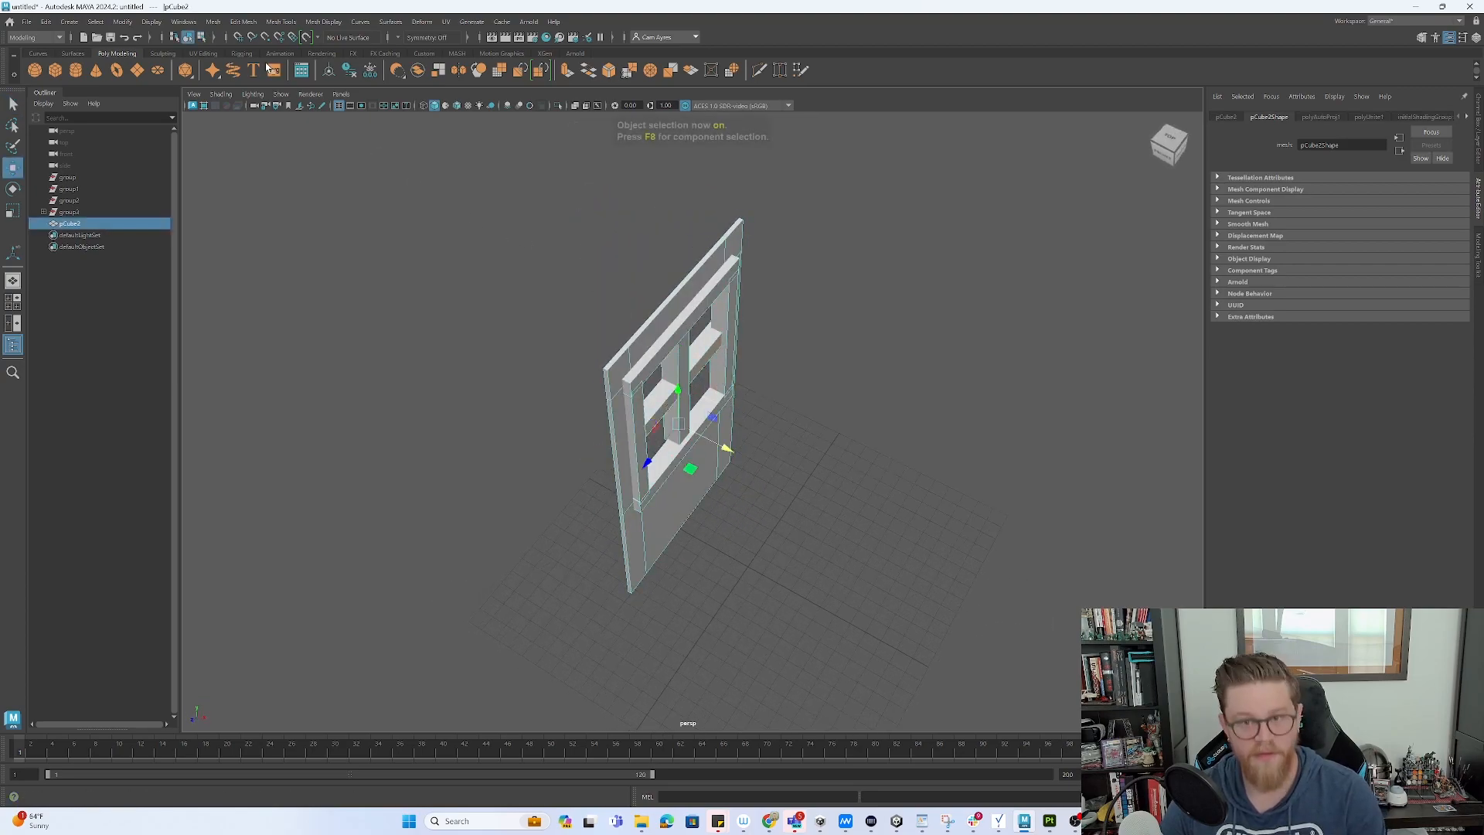
click(22, 23)
click(94, 177)
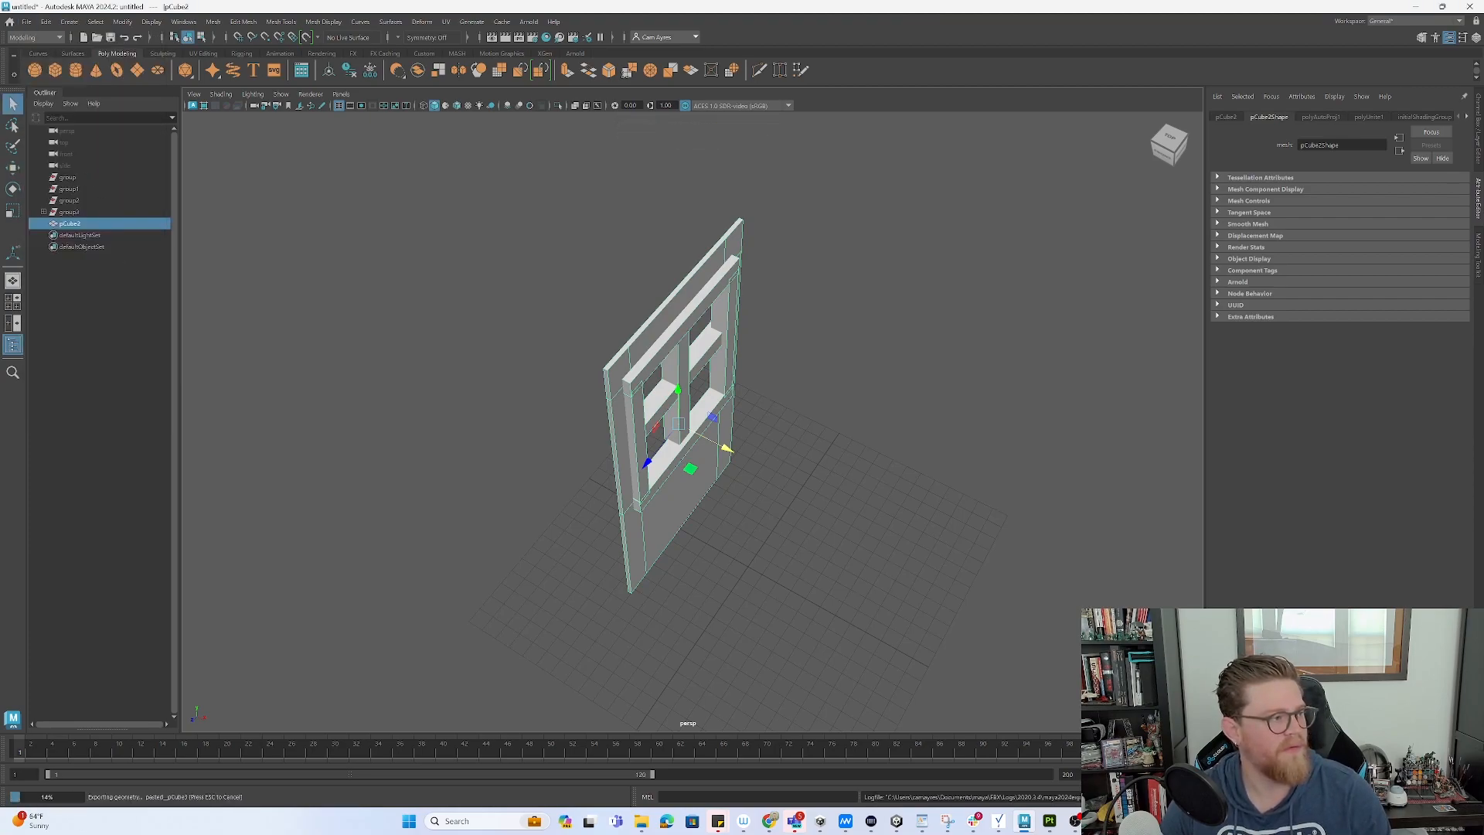
key(alt+Tab)
- Undo the wood layer, then start a new project from window.fbx and discard the old project's changes
click(18, 24)
click(33, 36)
click(12, 22)
click(12, 21)
click(11, 21)
click(20, 35)
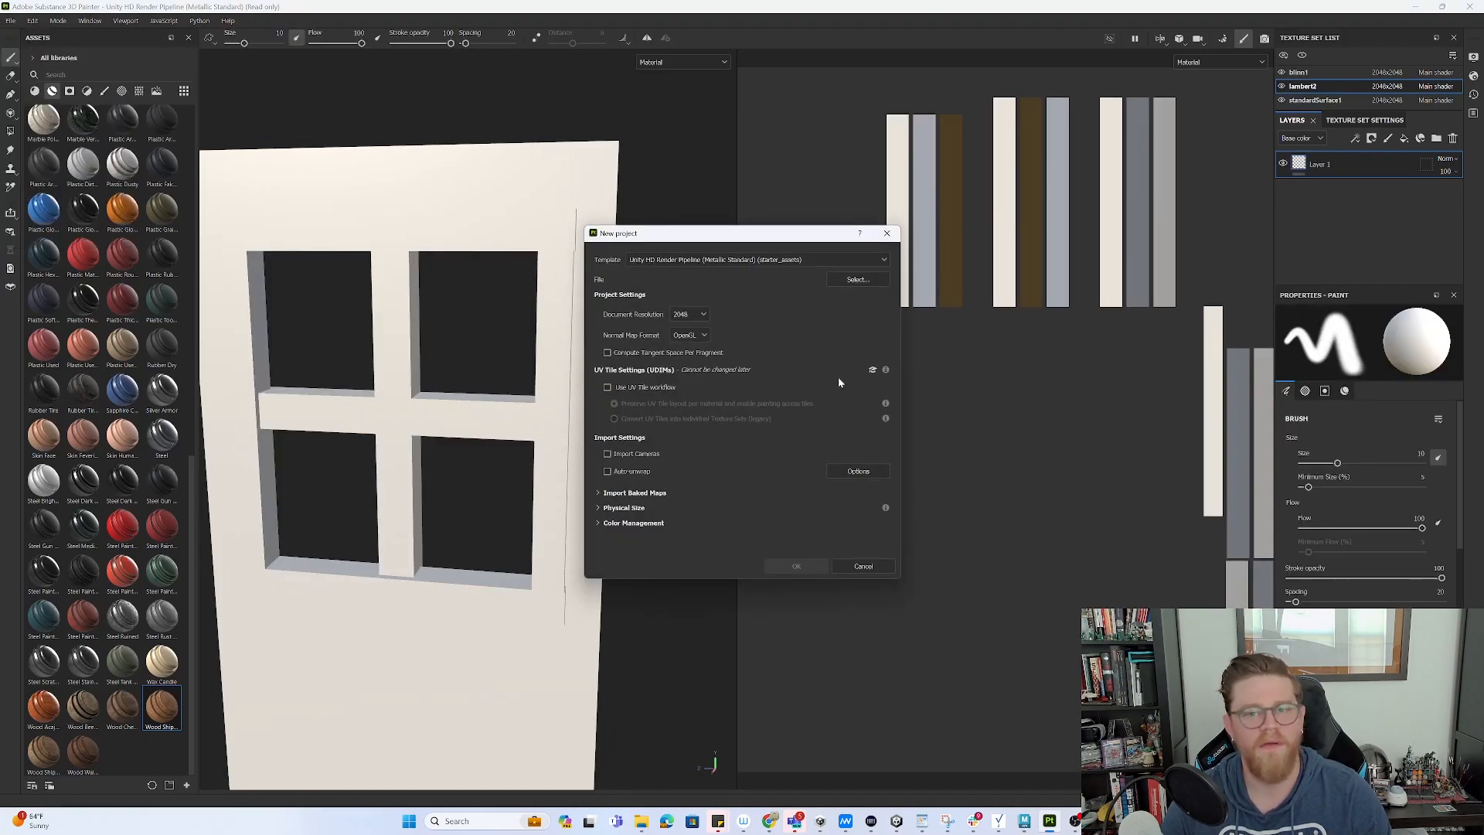
click(858, 279)
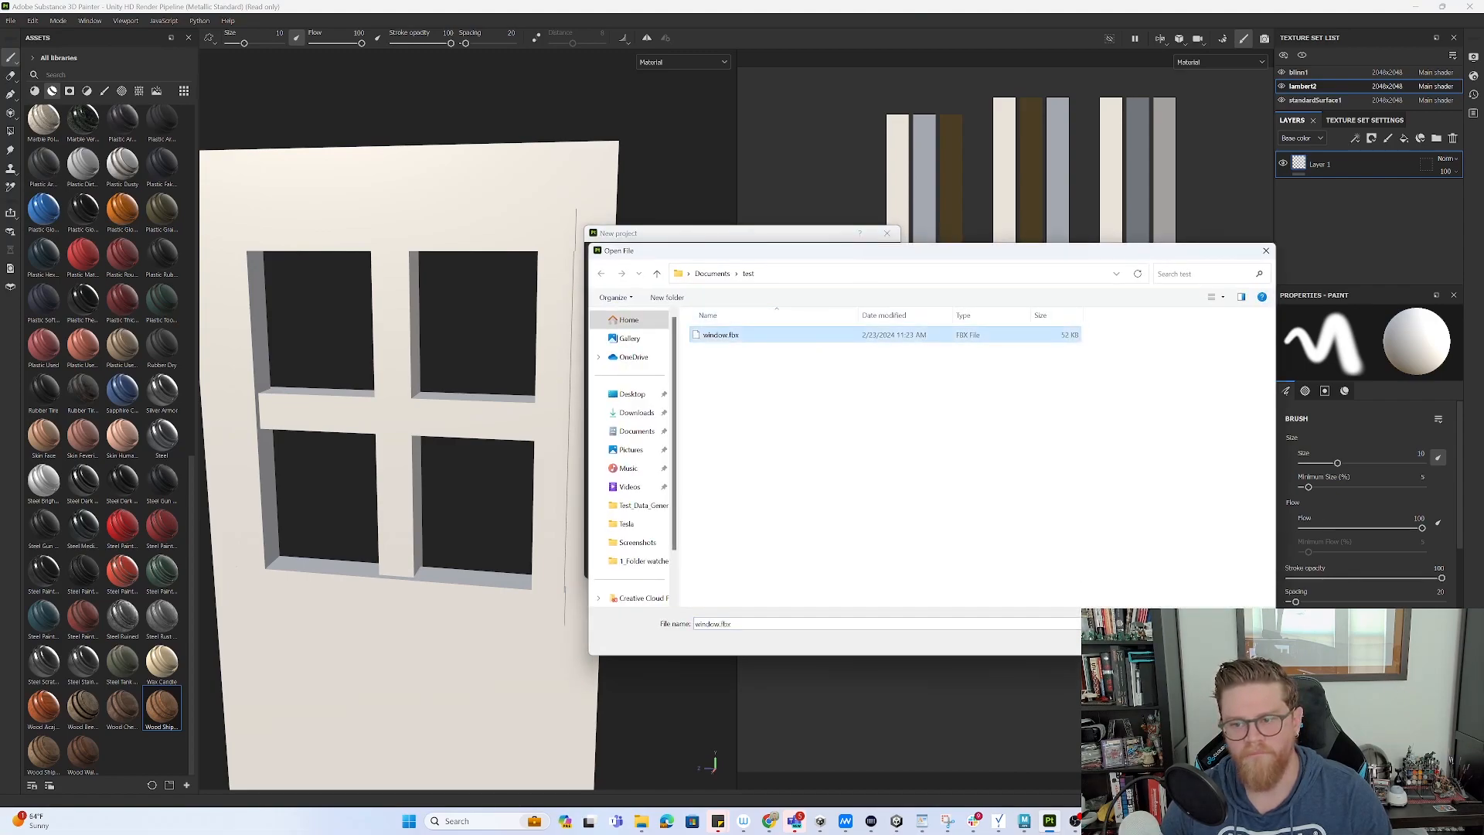
click(1175, 642)
click(809, 566)
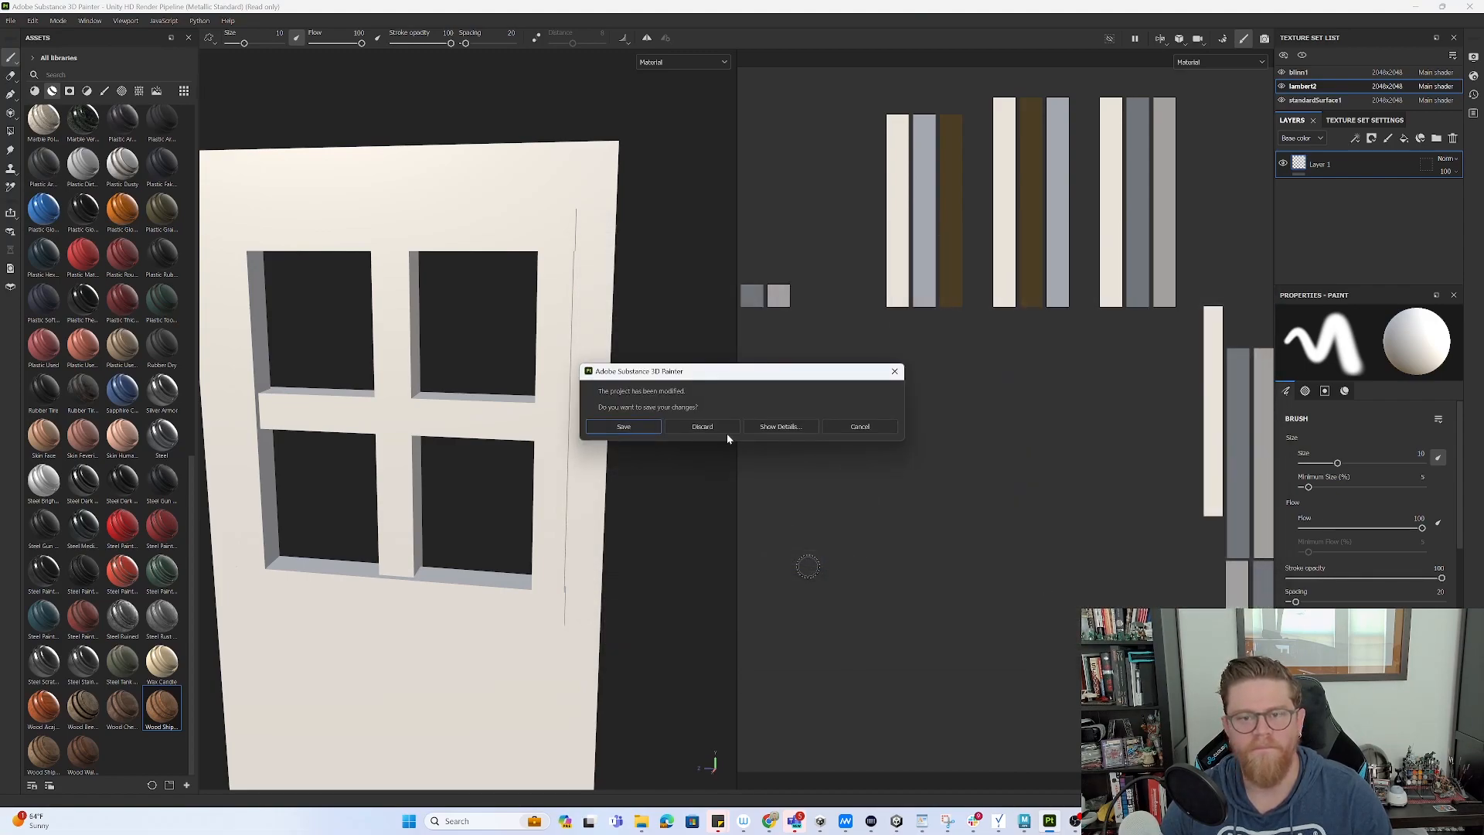
click(674, 429)
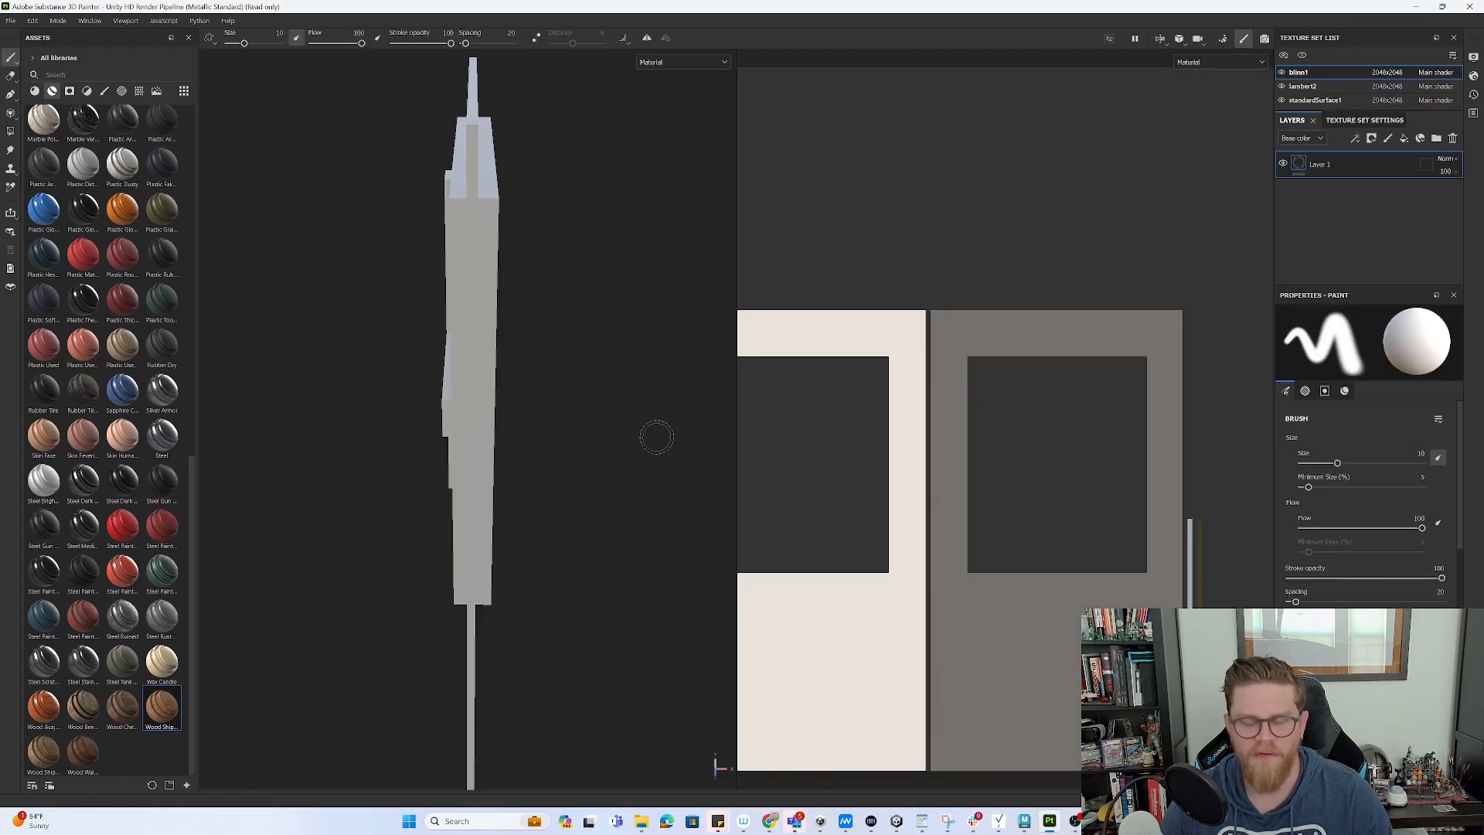
- Apply Wood Ship Hull Nordic to the lambert2 texture set and enter mesh-map baking at 2048
click(1302, 86)
drag(161, 722, 1366, 183)
alt+drag(606, 365, 417, 313)
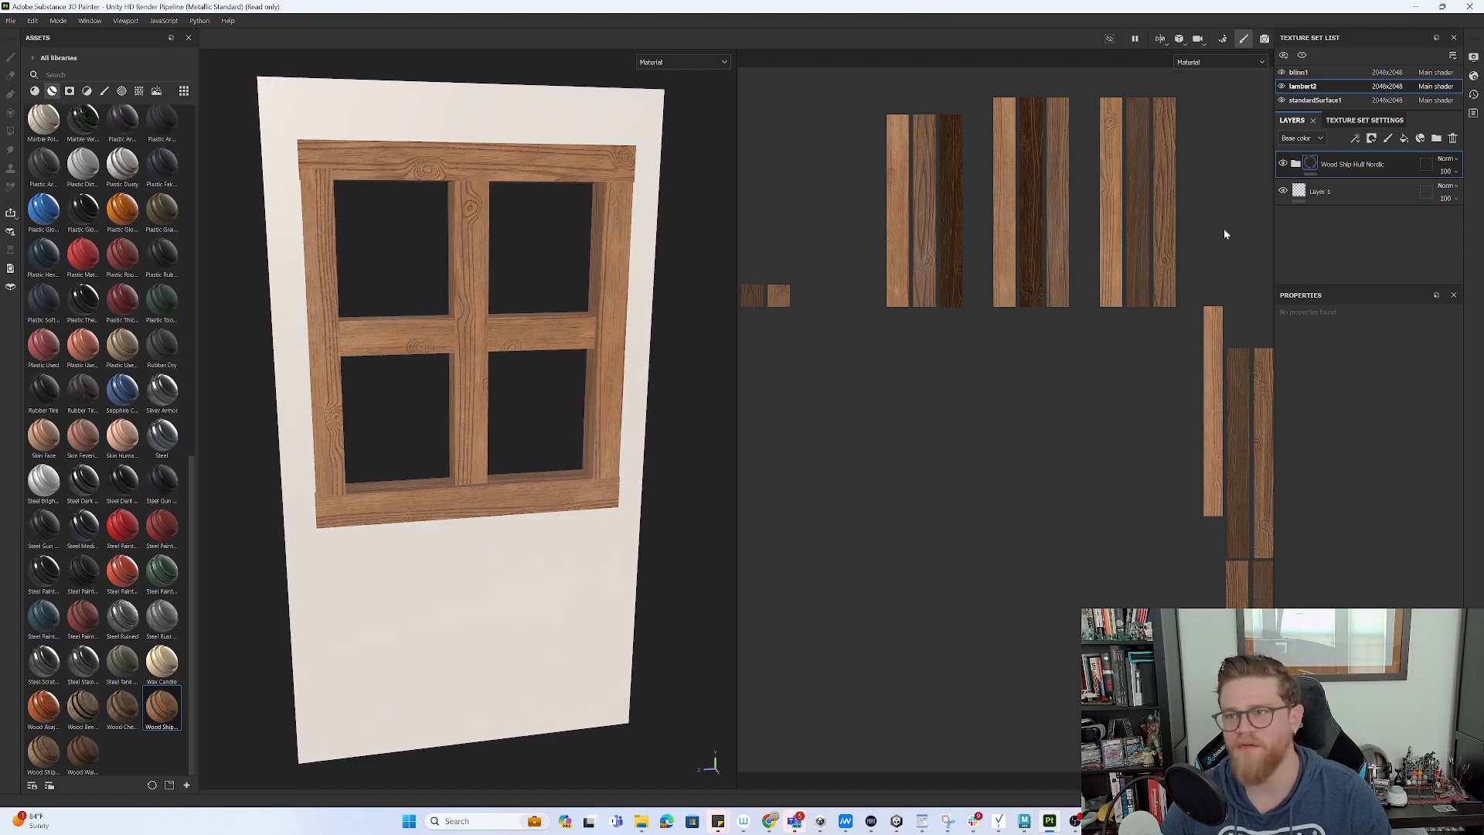
alt+right_drag(609, 322, 337, 257)
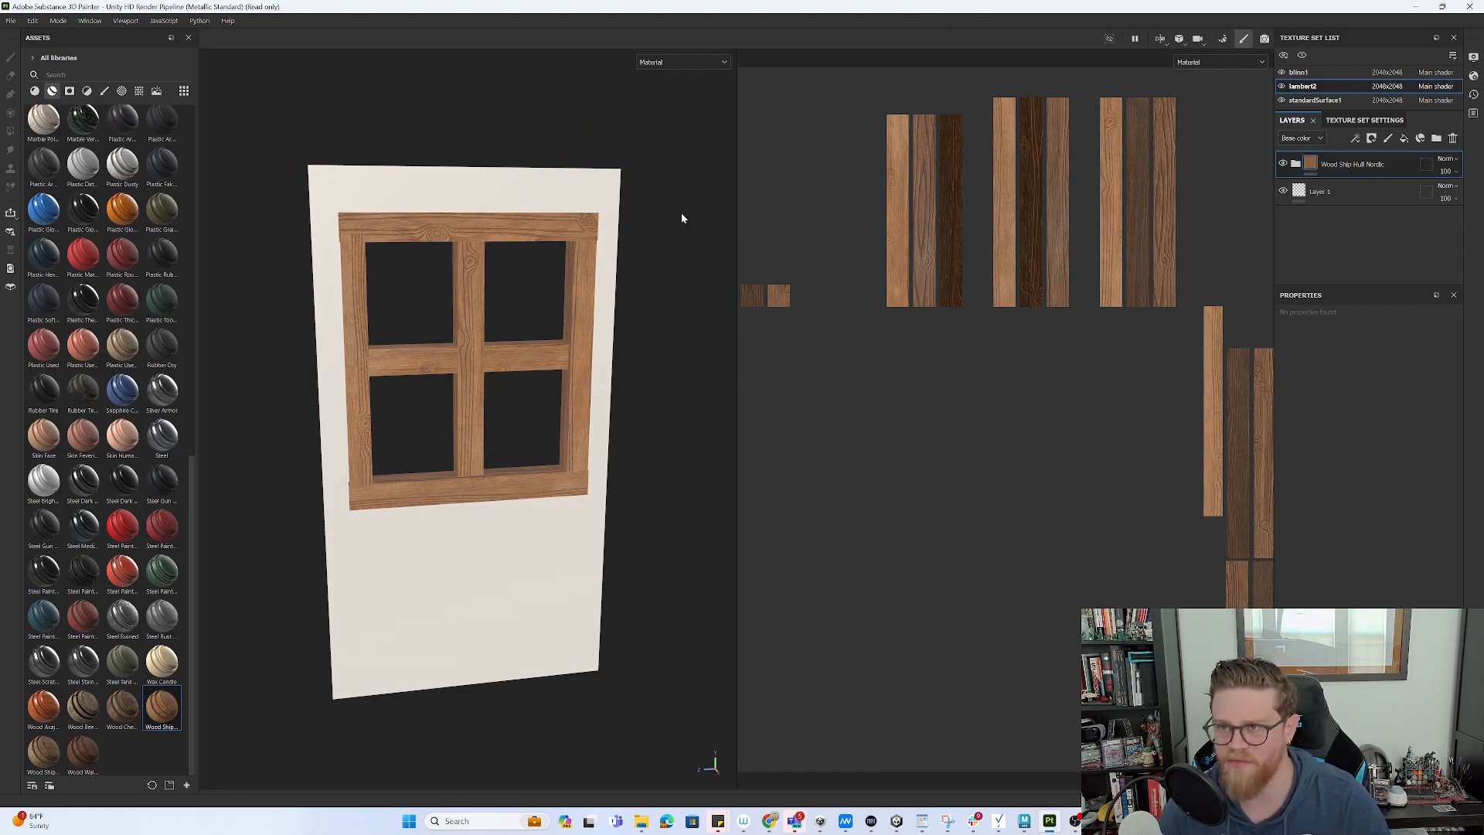
click(1358, 120)
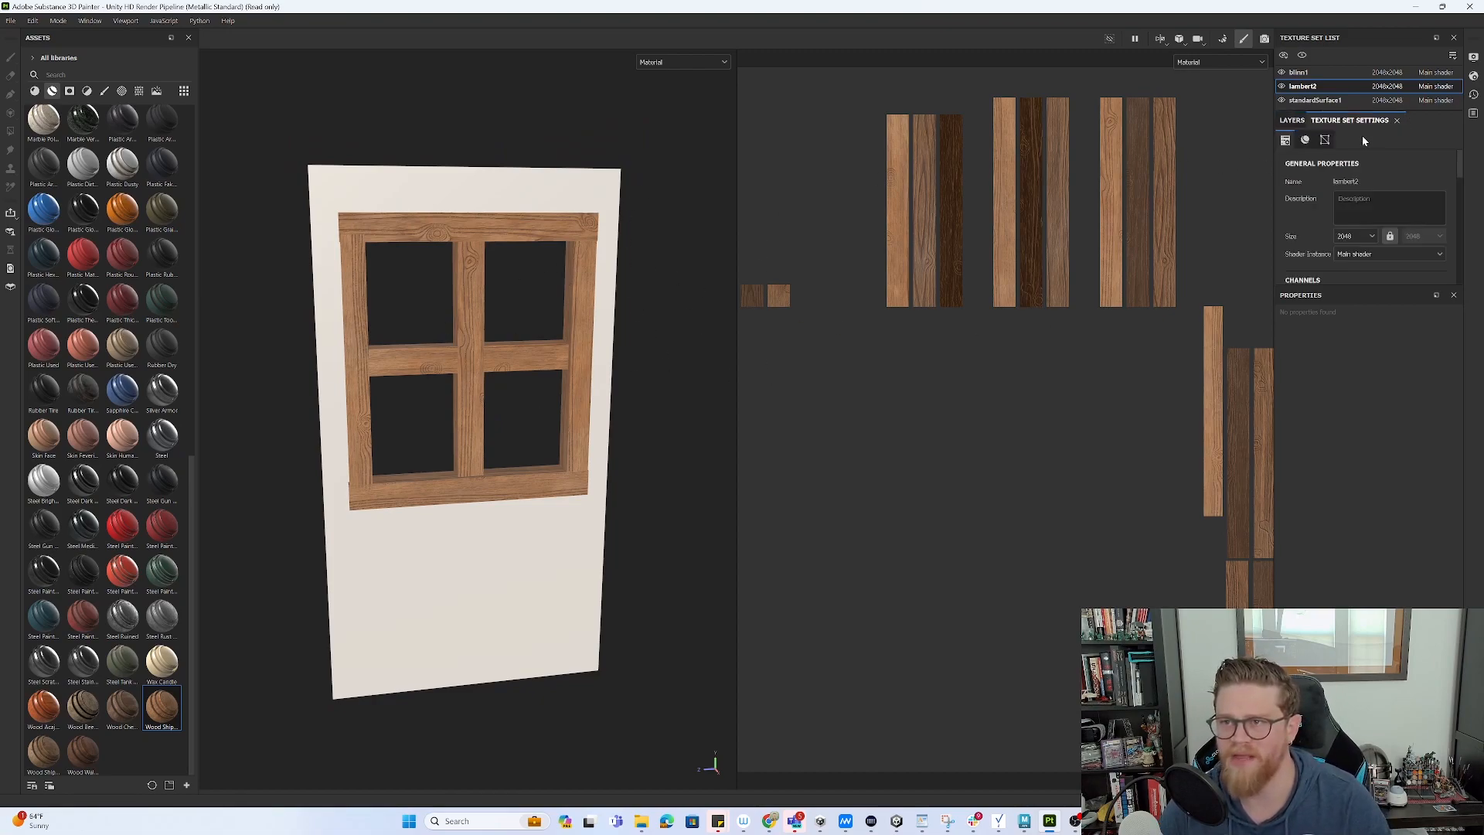
click(1224, 40)
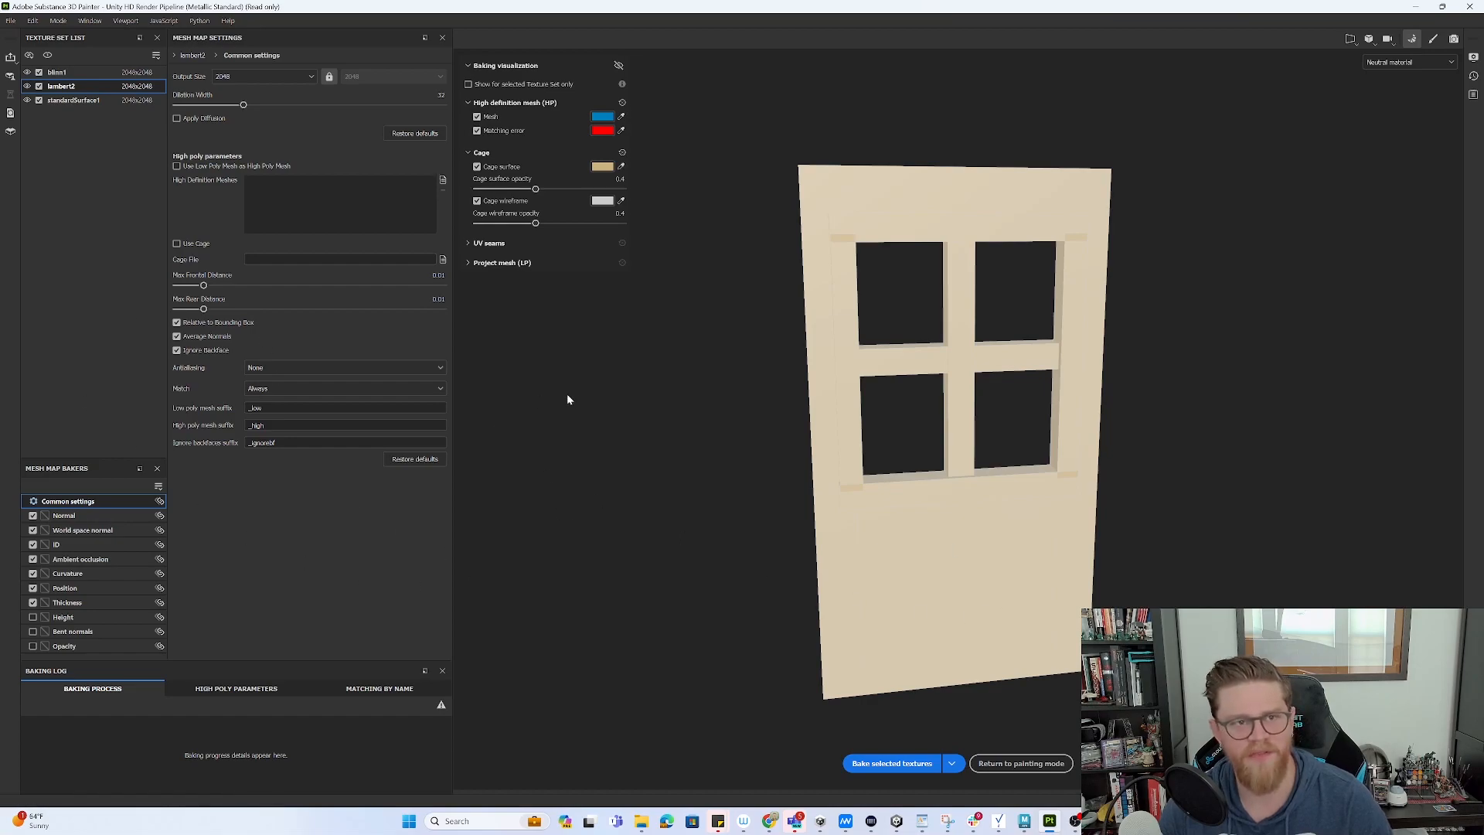
- Bake the selected mesh maps and return to painting mode
click(898, 764)
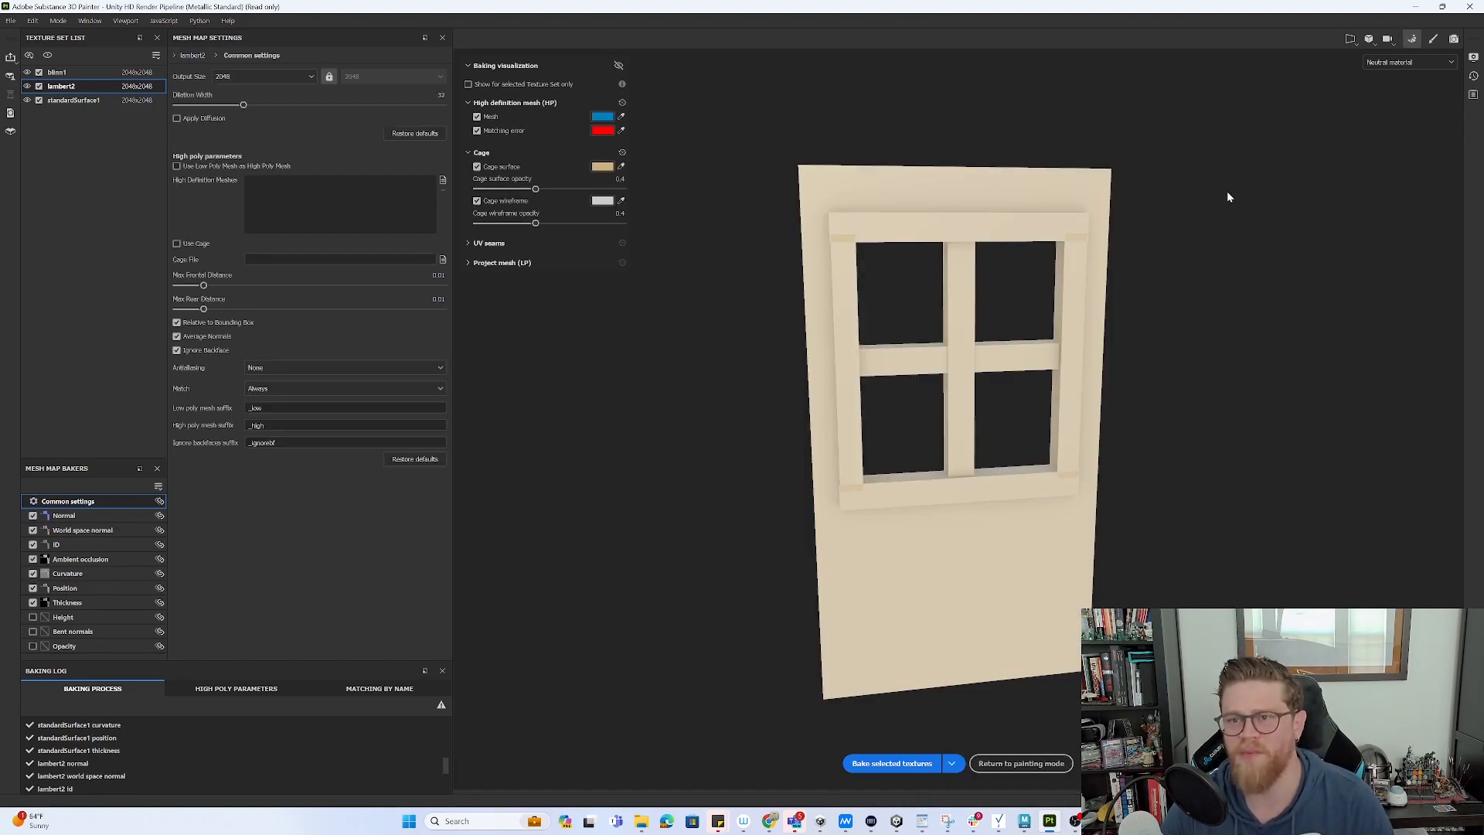
alt+drag(1230, 190, 1236, 195)
click(1434, 39)
- Orbit and zoom around the wooden frame to inspect the baked grain and edge detail
alt+drag(572, 379, 617, 384)
alt+drag(642, 251, 547, 324)
alt+right_drag(547, 325, 924, 603)
alt+drag(607, 375, 665, 336)
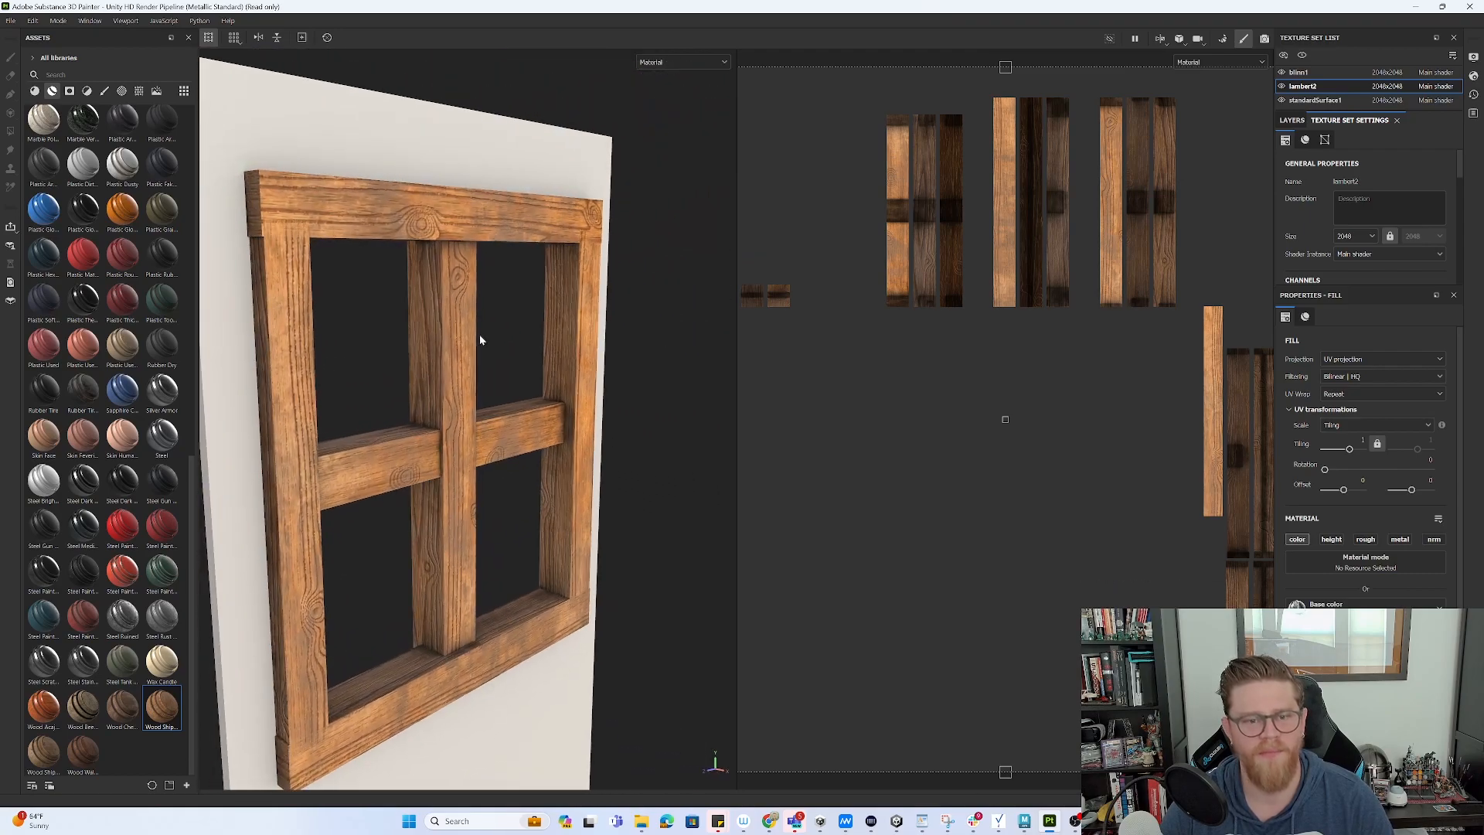
alt+drag(329, 279, 363, 315)
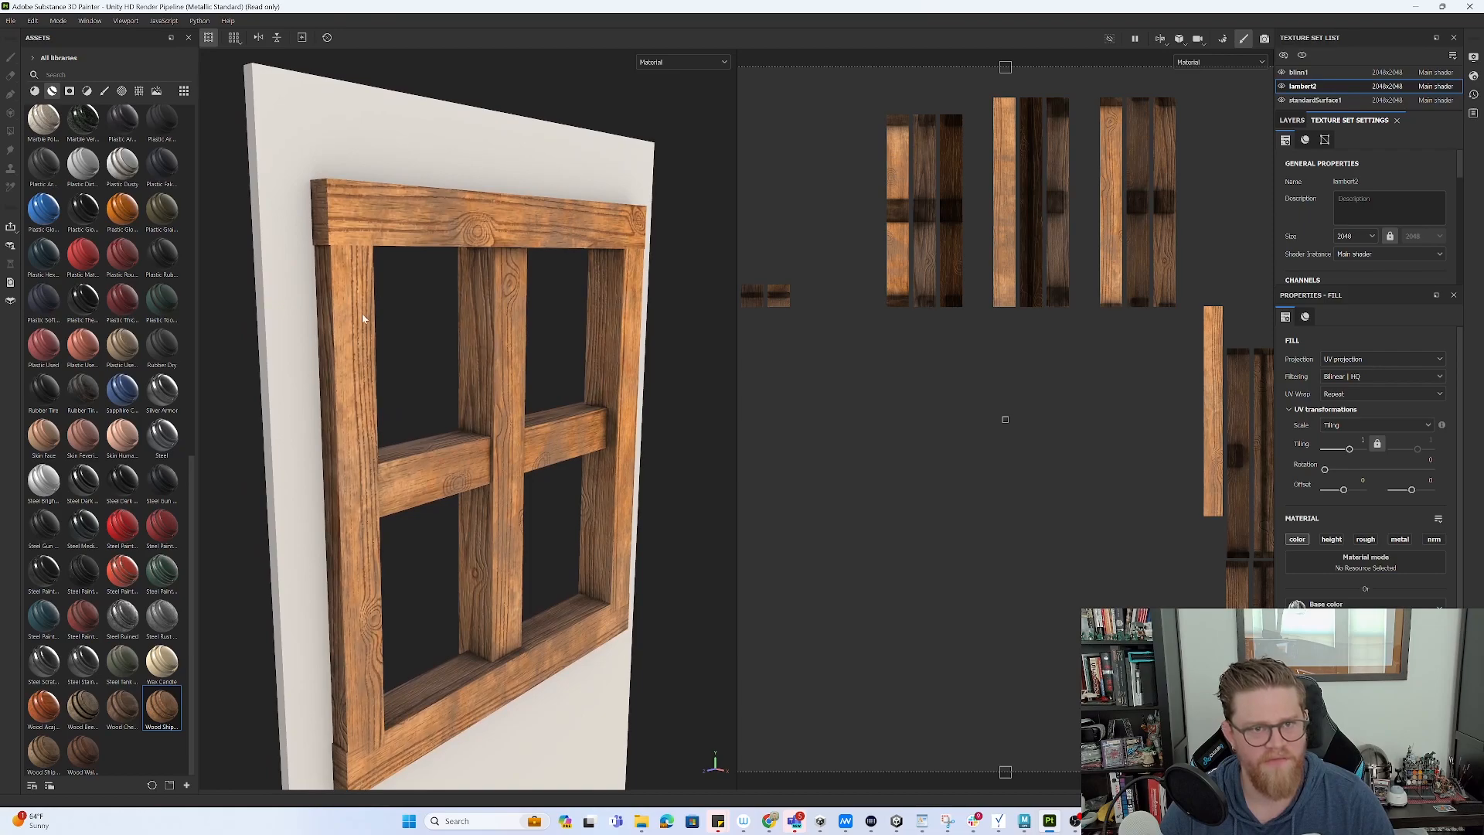
alt+drag(484, 460, 492, 359)
- Select pCube2 via its left and right vertical frame faces and re-export it as window.fbx
key(alt+Tab)
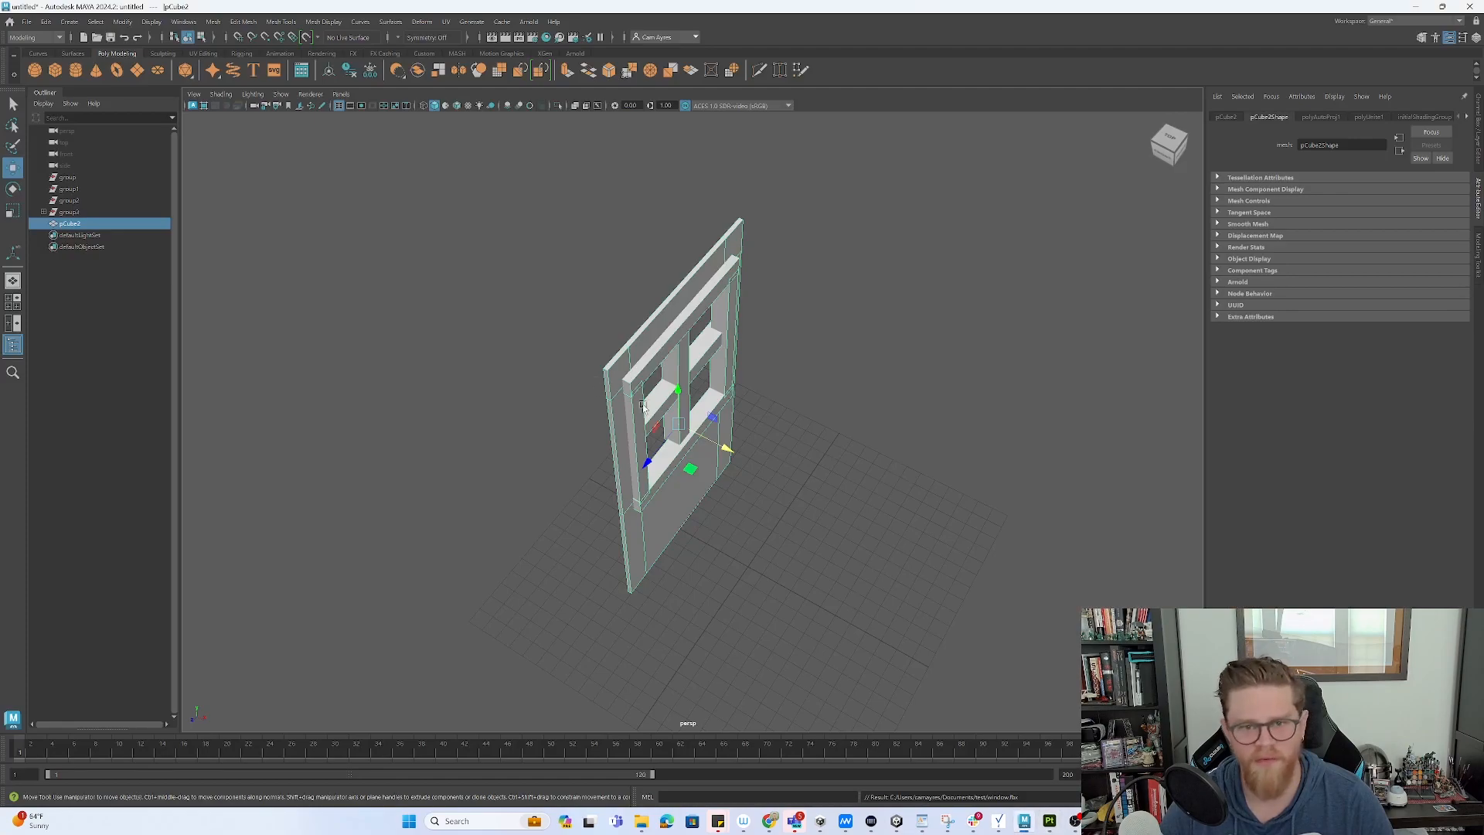
alt+drag(593, 391, 724, 425)
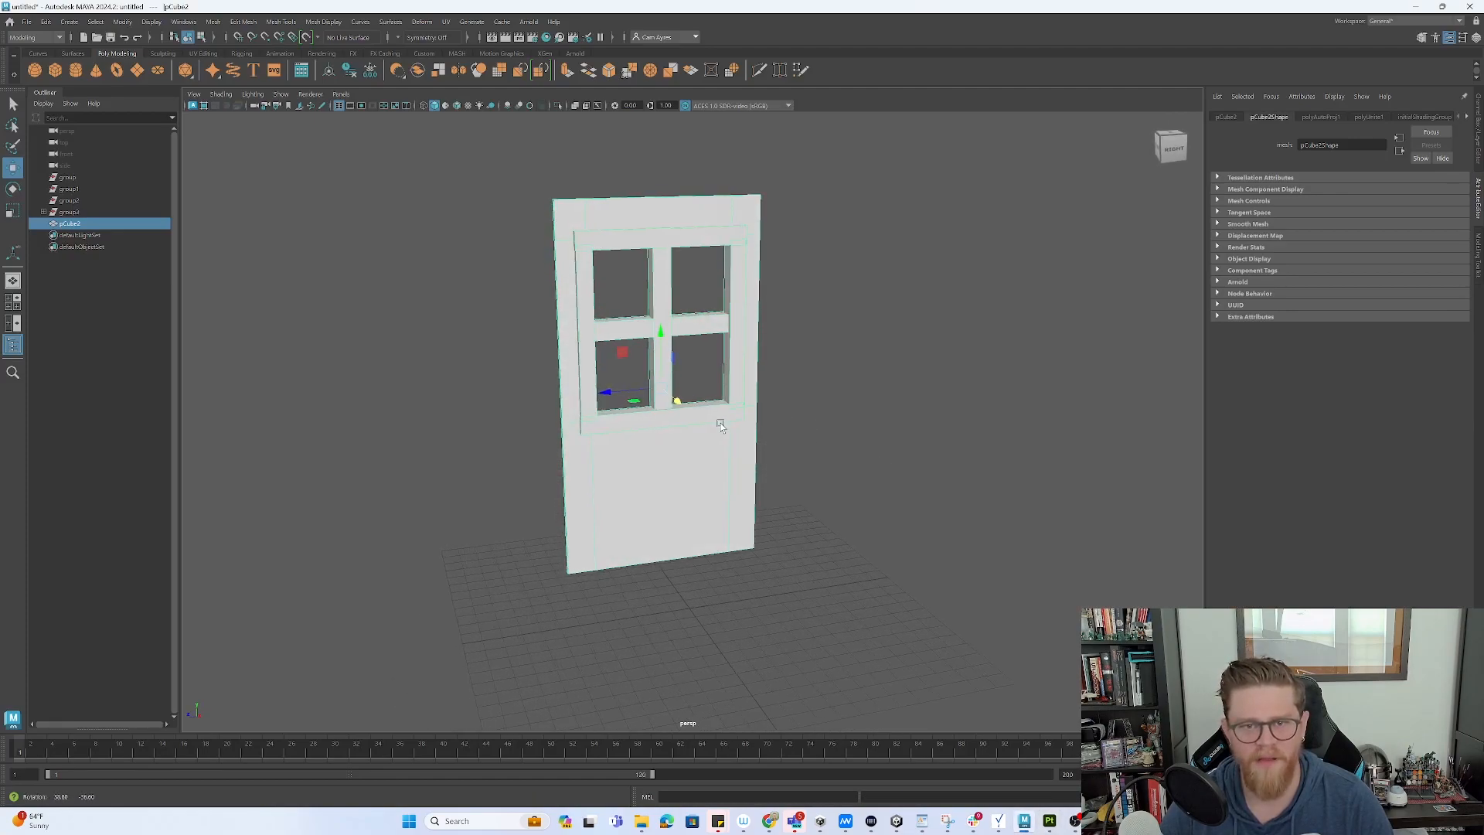
key(F11)
click(589, 332)
alt+drag(674, 340, 717, 375)
shift+click(733, 335)
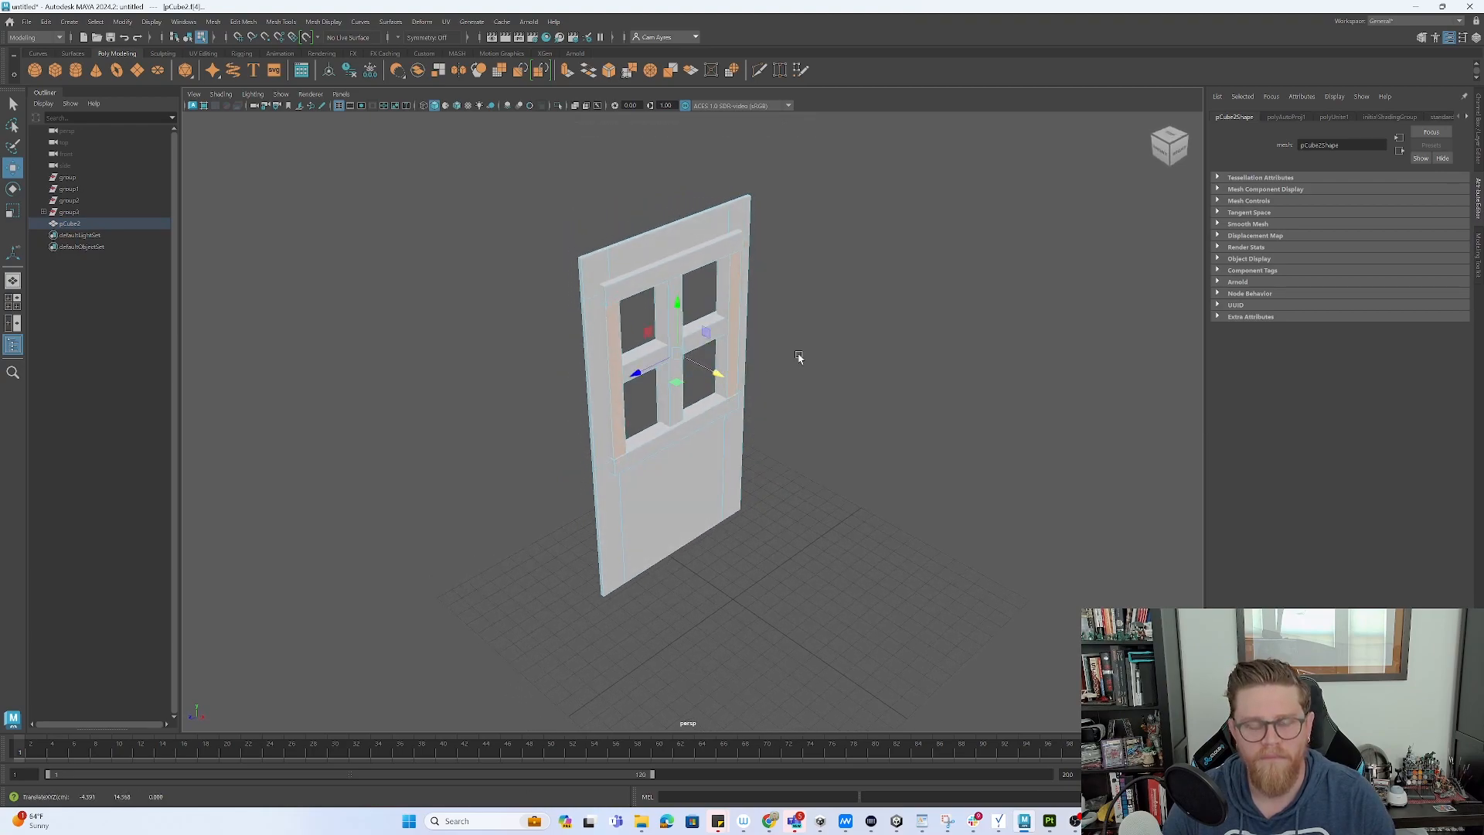
key(F8)
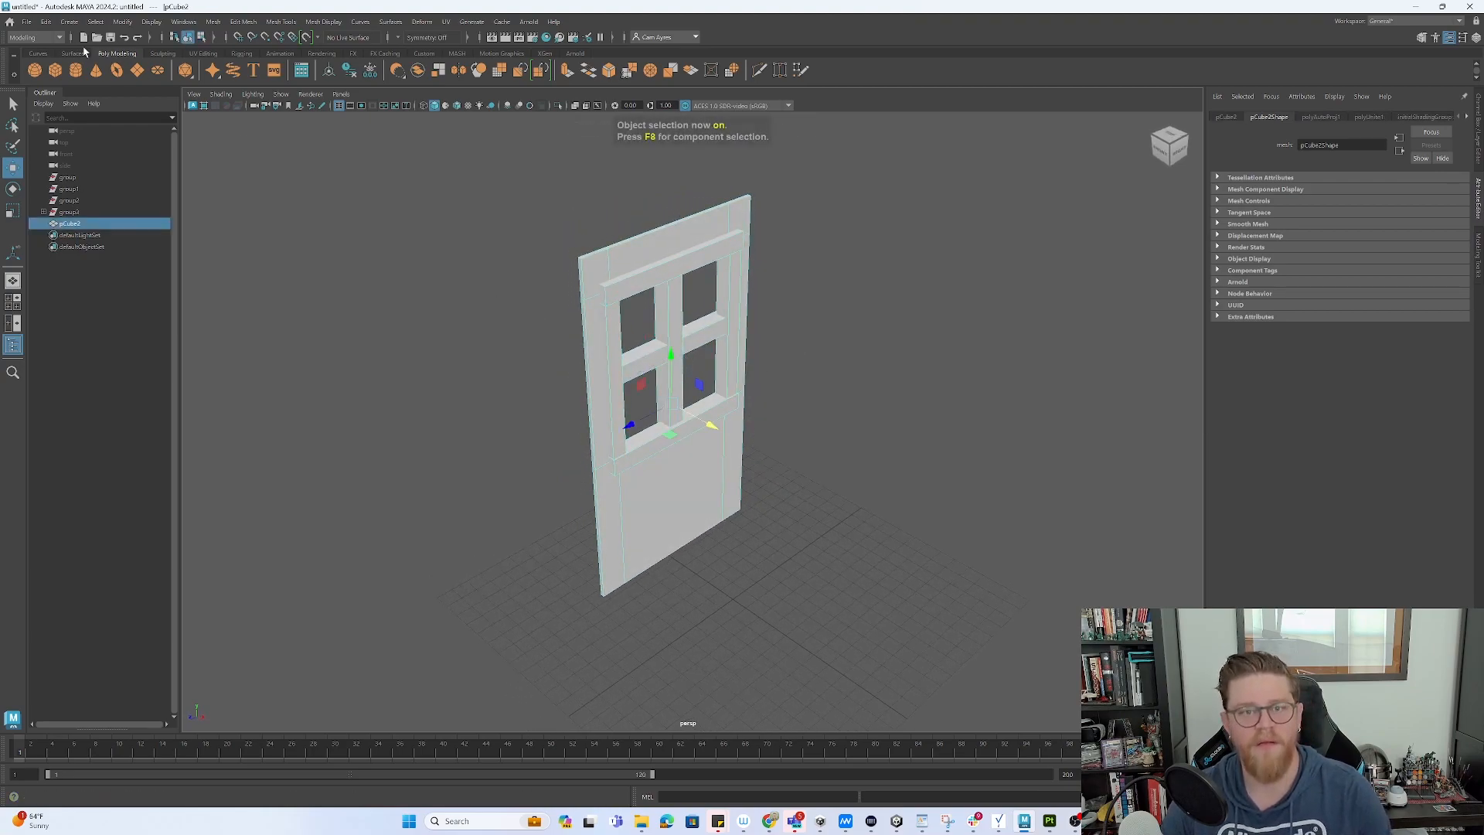
click(26, 22)
click(85, 175)
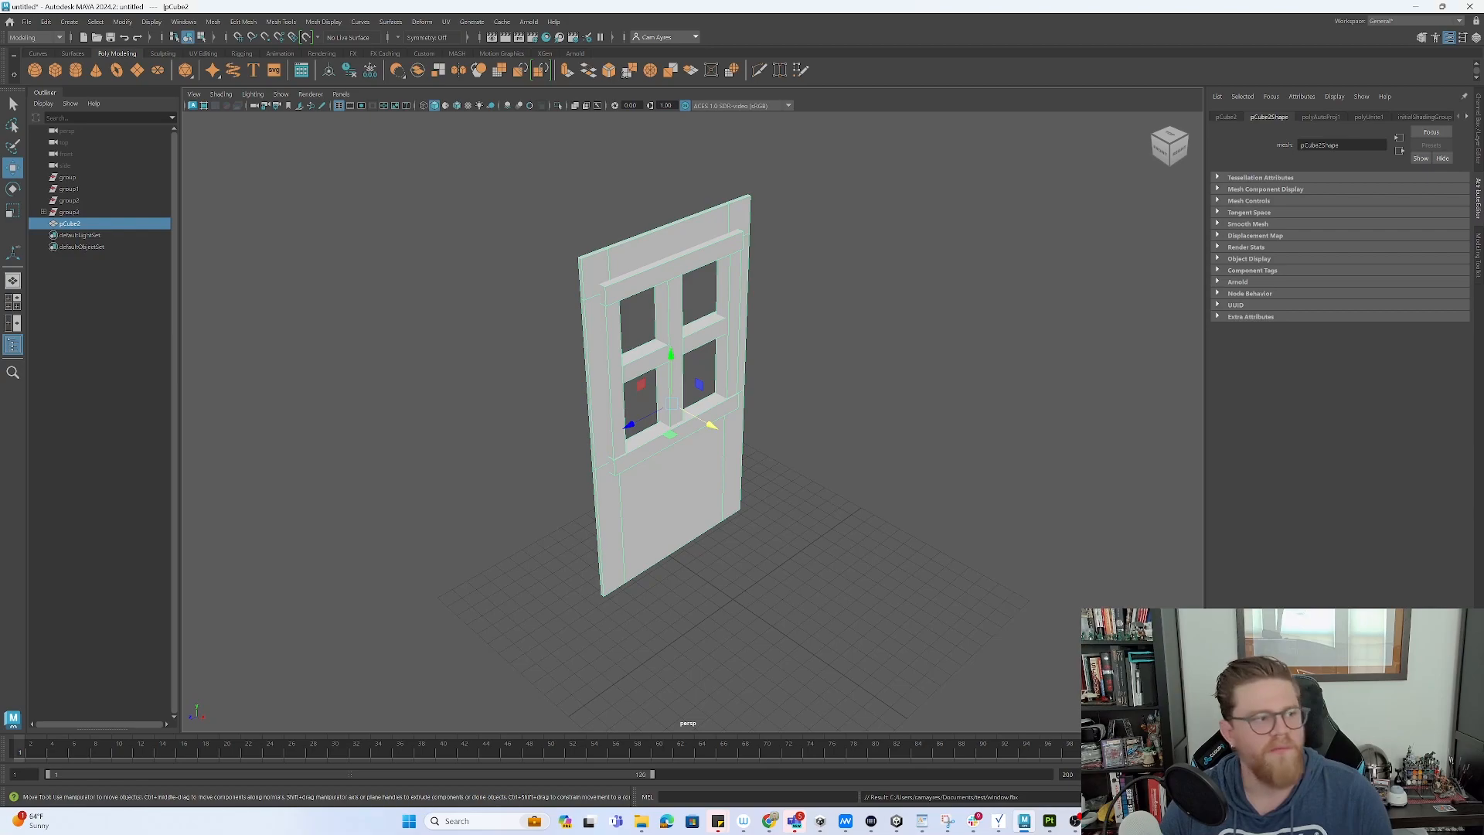
key(alt+Tab)
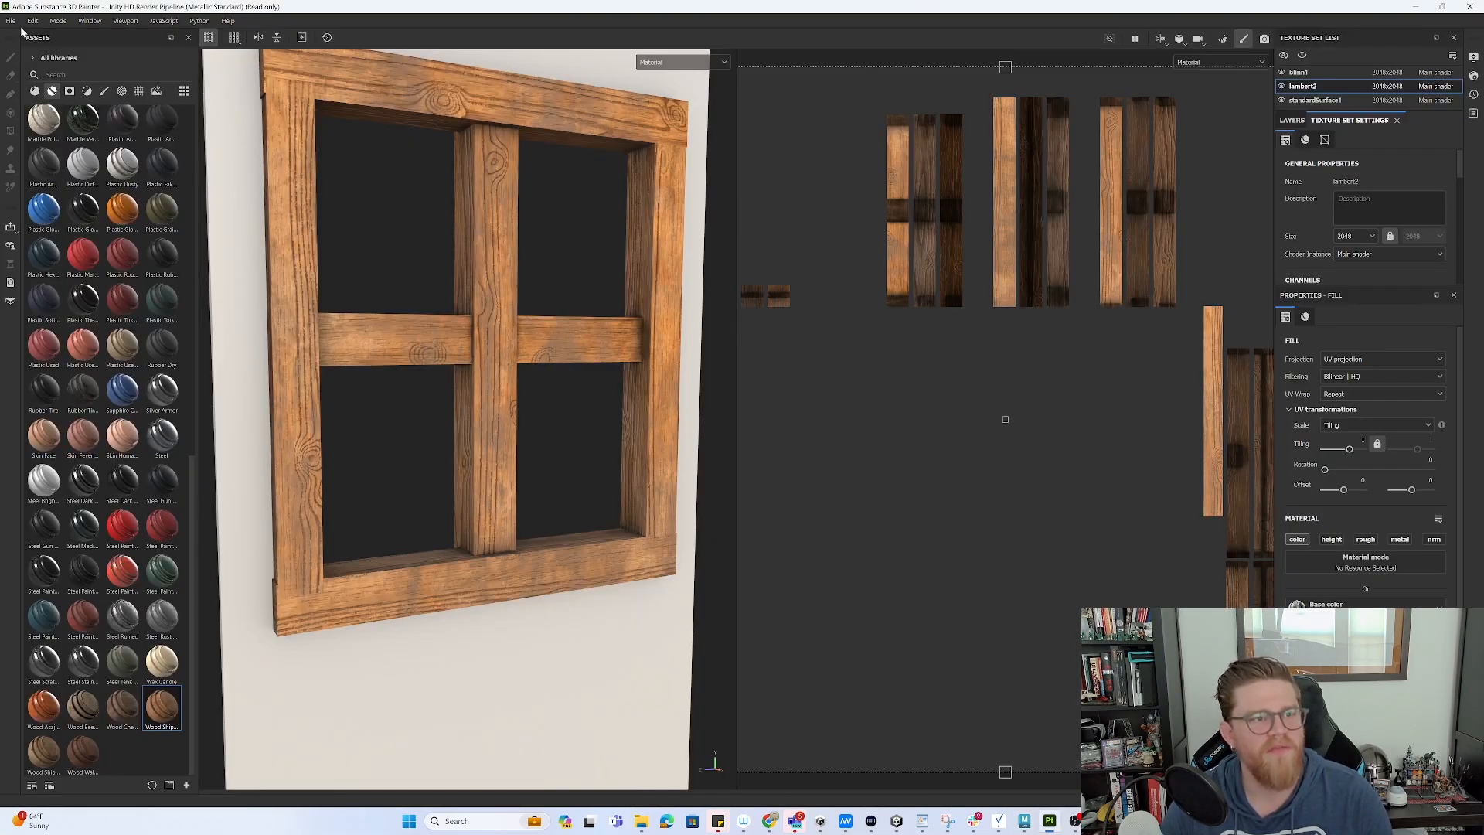
- Reload the updated window mesh into the project and view the frame
click(11, 21)
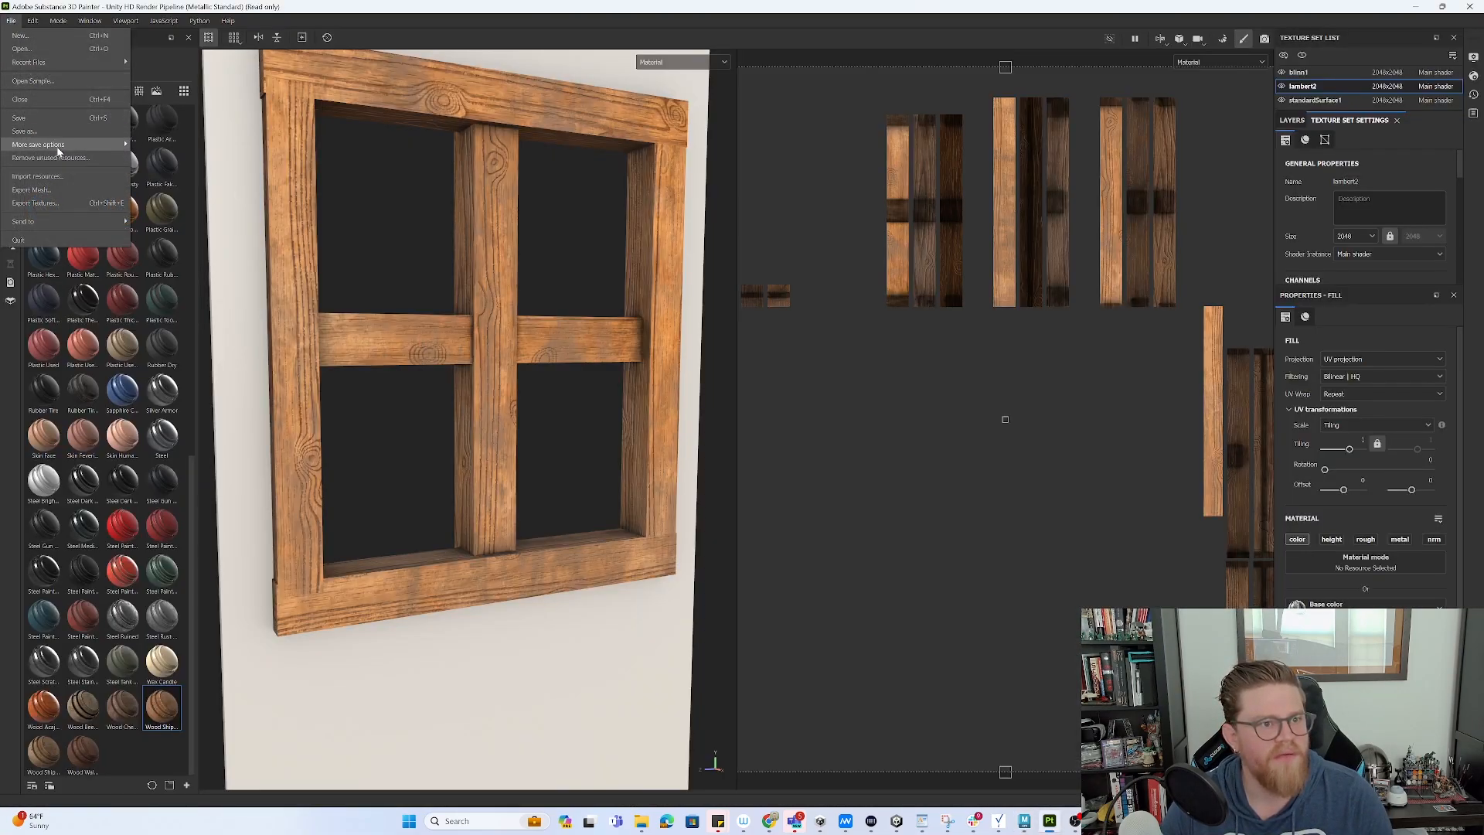
mouse_move(39, 25)
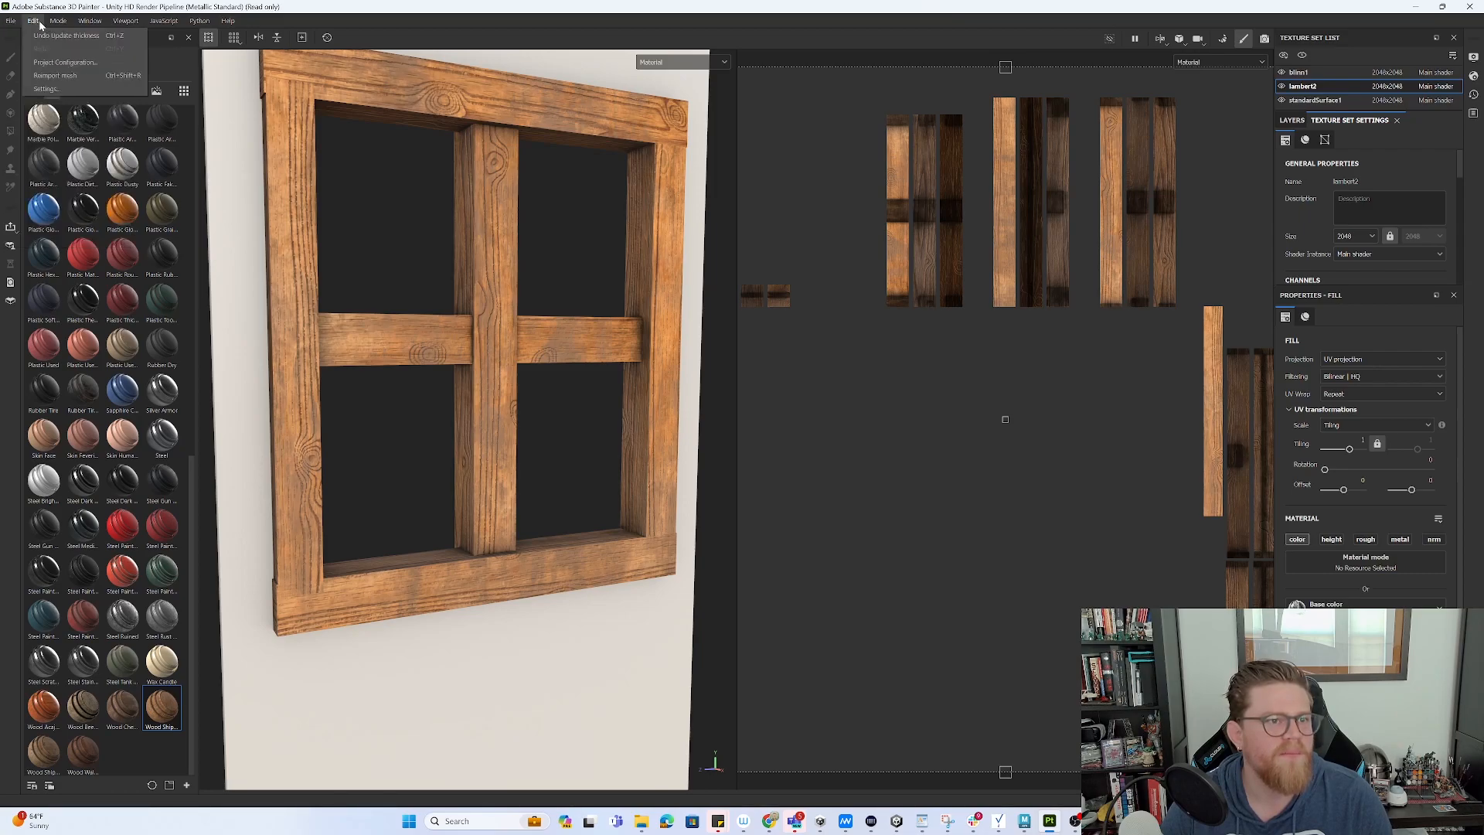
click(71, 77)
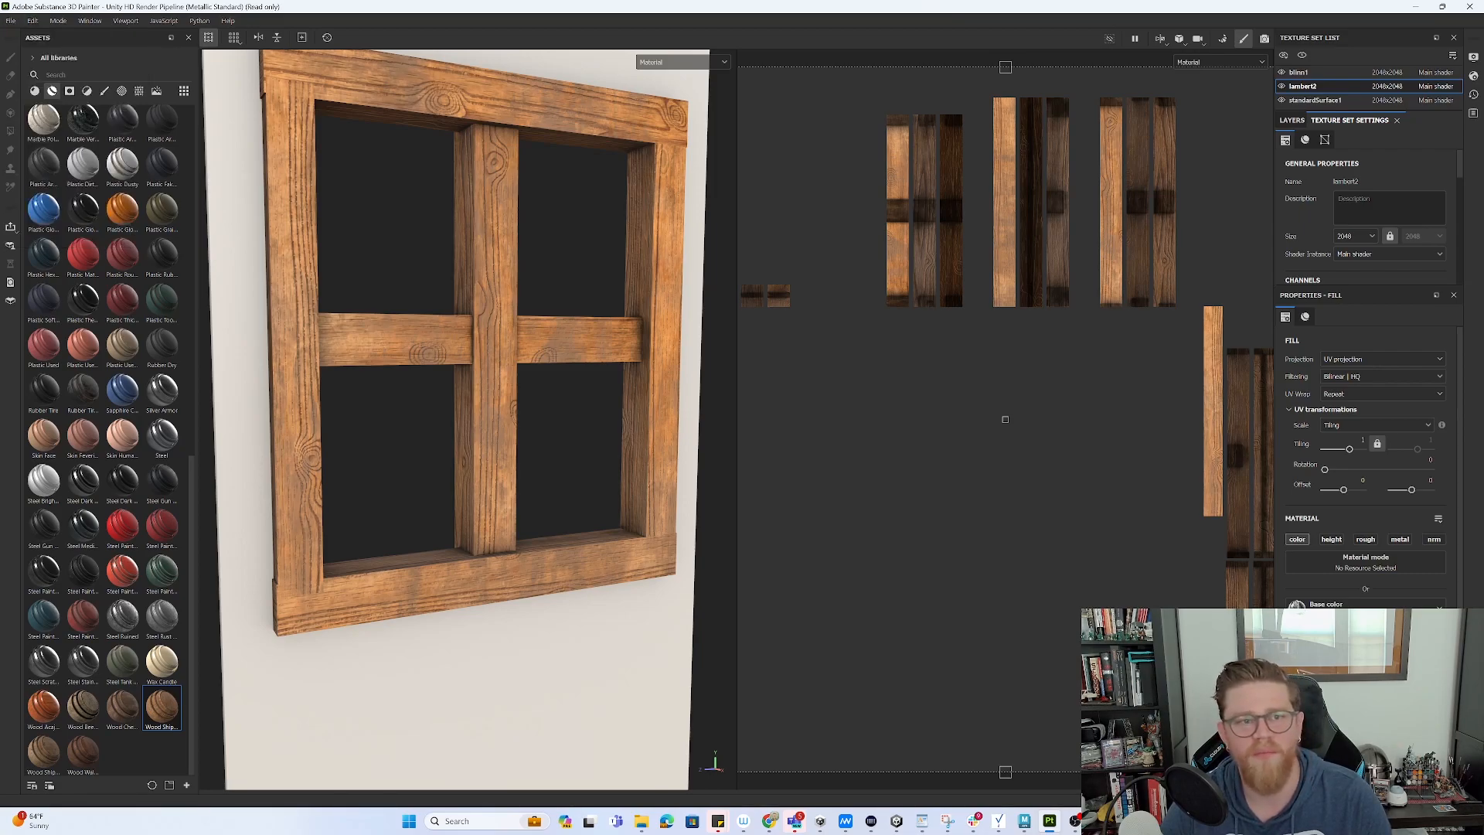
mouse_move(589, 424)
alt+mouse_down()
mouse_move(636, 425)
mouse_move(585, 433)
alt+mouse_up()
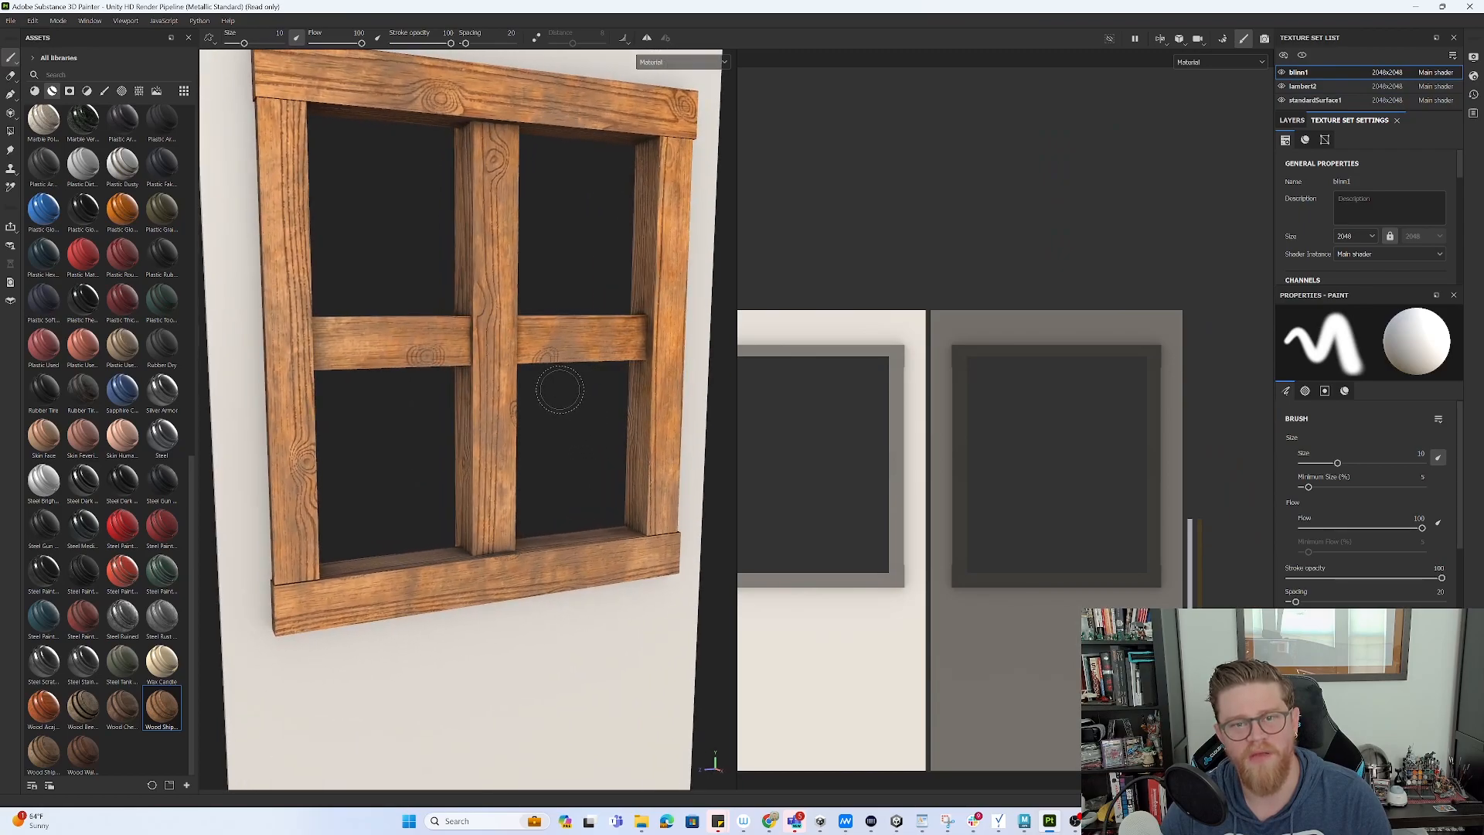
alt+middle_drag(560, 388, 553, 438)
alt+drag(553, 437, 562, 464)
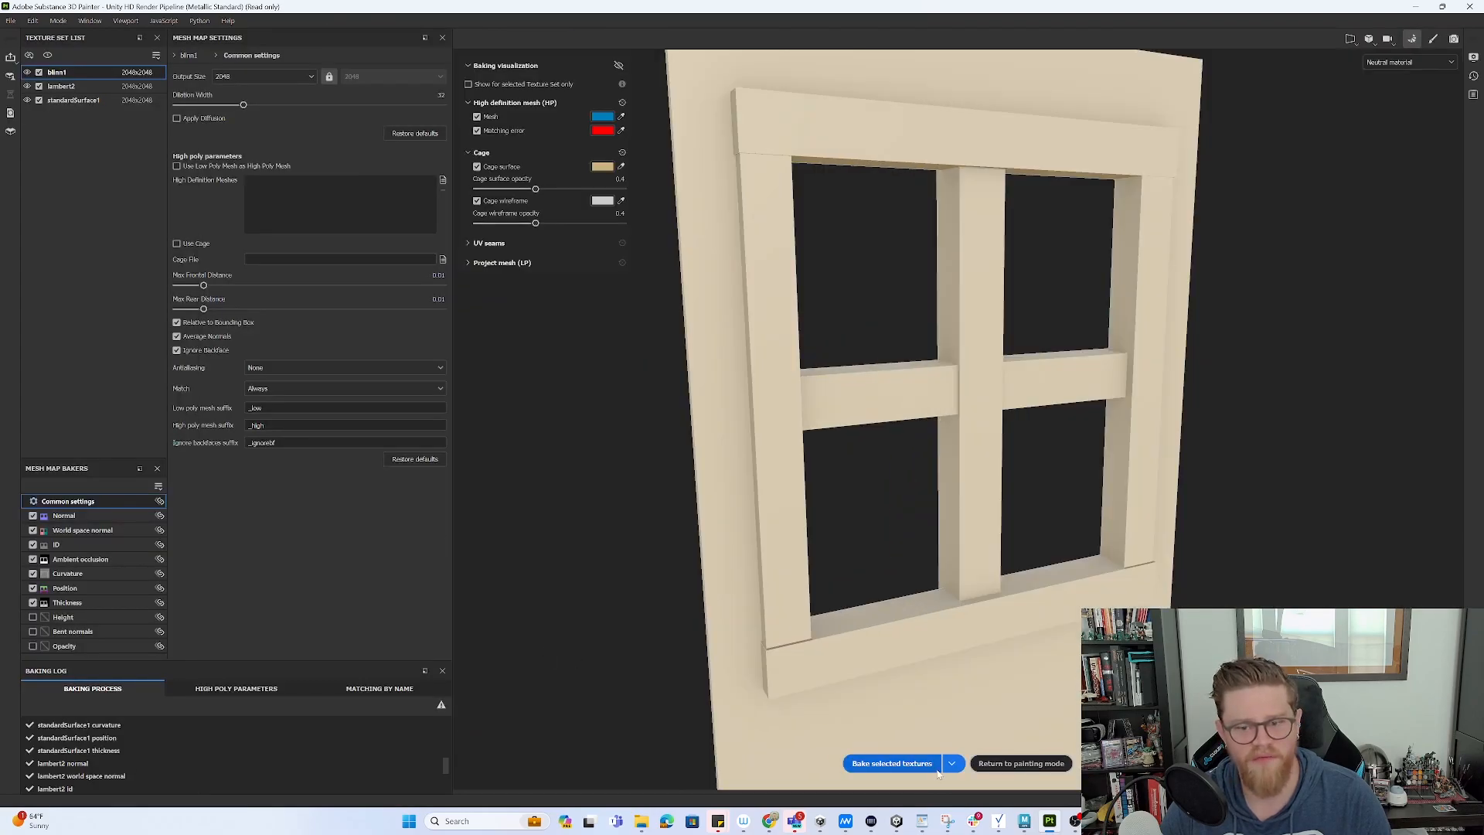
- Re-bake the mesh maps and go back to painting to inspect the wood grain
click(890, 763)
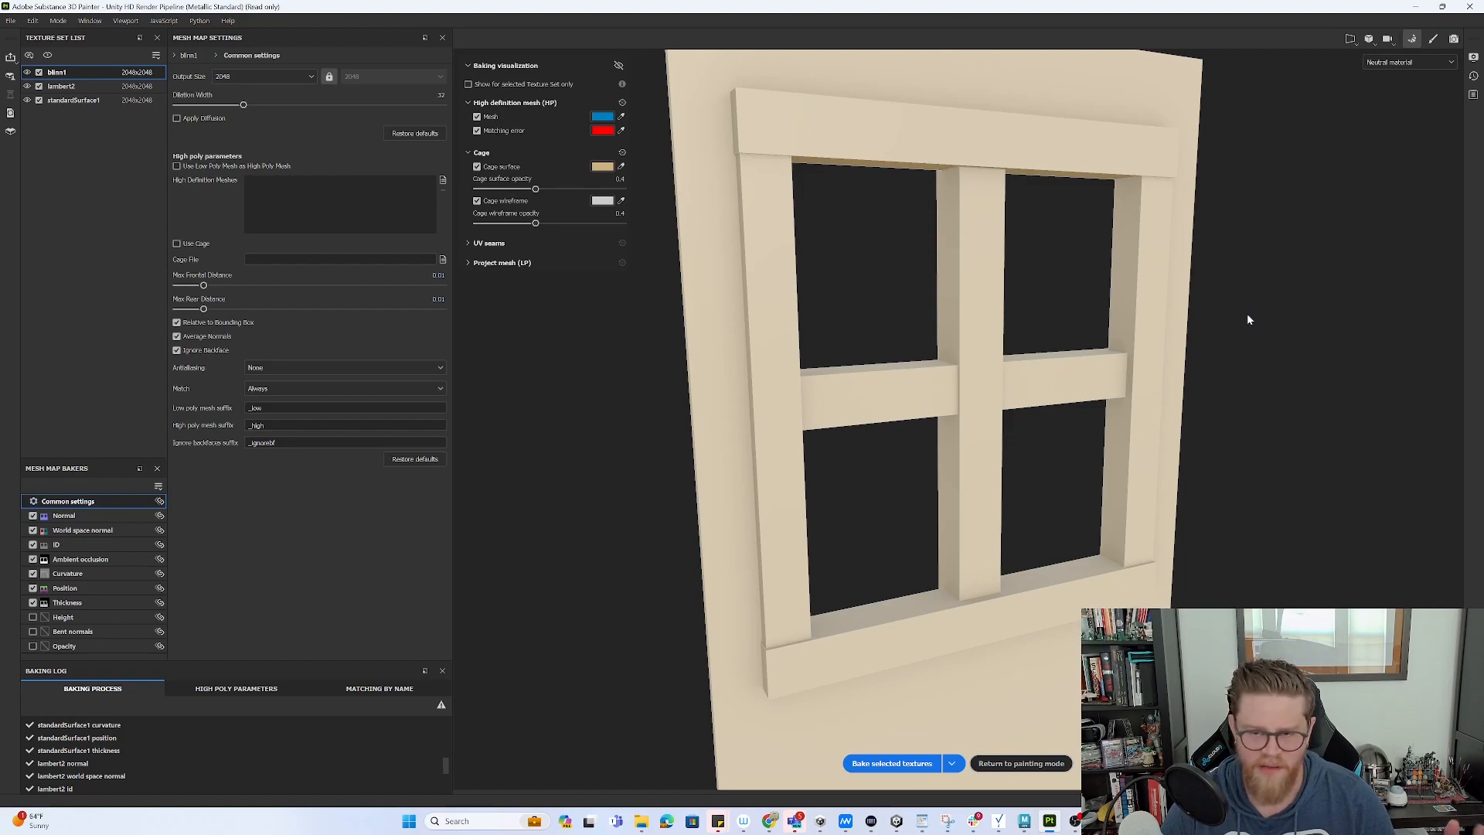
click(1433, 38)
mouse_move(605, 330)
alt+mouse_down()
mouse_move(652, 314)
mouse_move(592, 340)
mouse_move(579, 374)
mouse_move(527, 379)
mouse_move(590, 345)
mouse_move(550, 344)
mouse_move(572, 399)
alt+mouse_up()
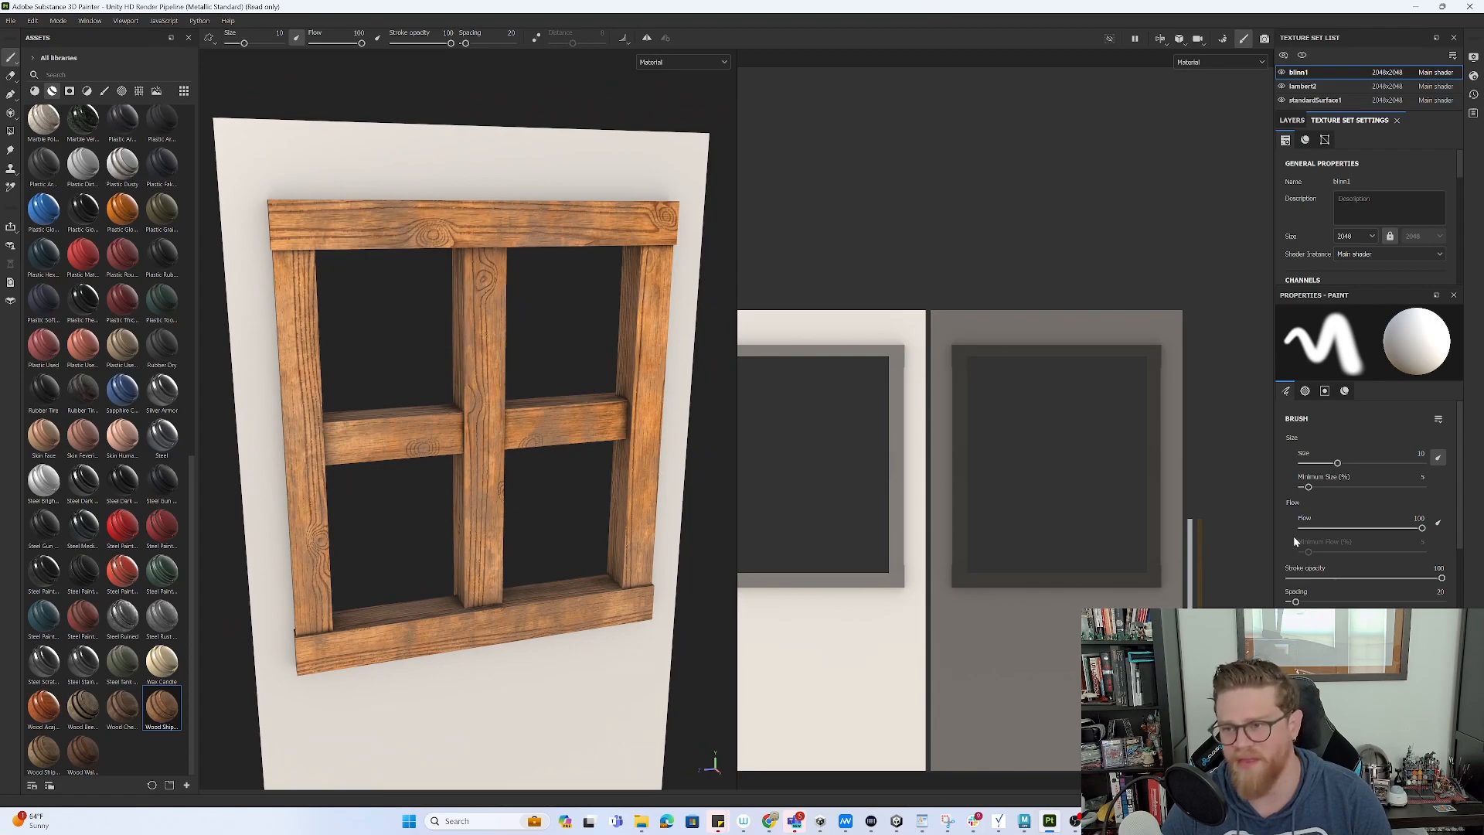
- Switch to lambert2 and look through its Roughness Stains, White stains and Wood Fibers layers
click(1293, 121)
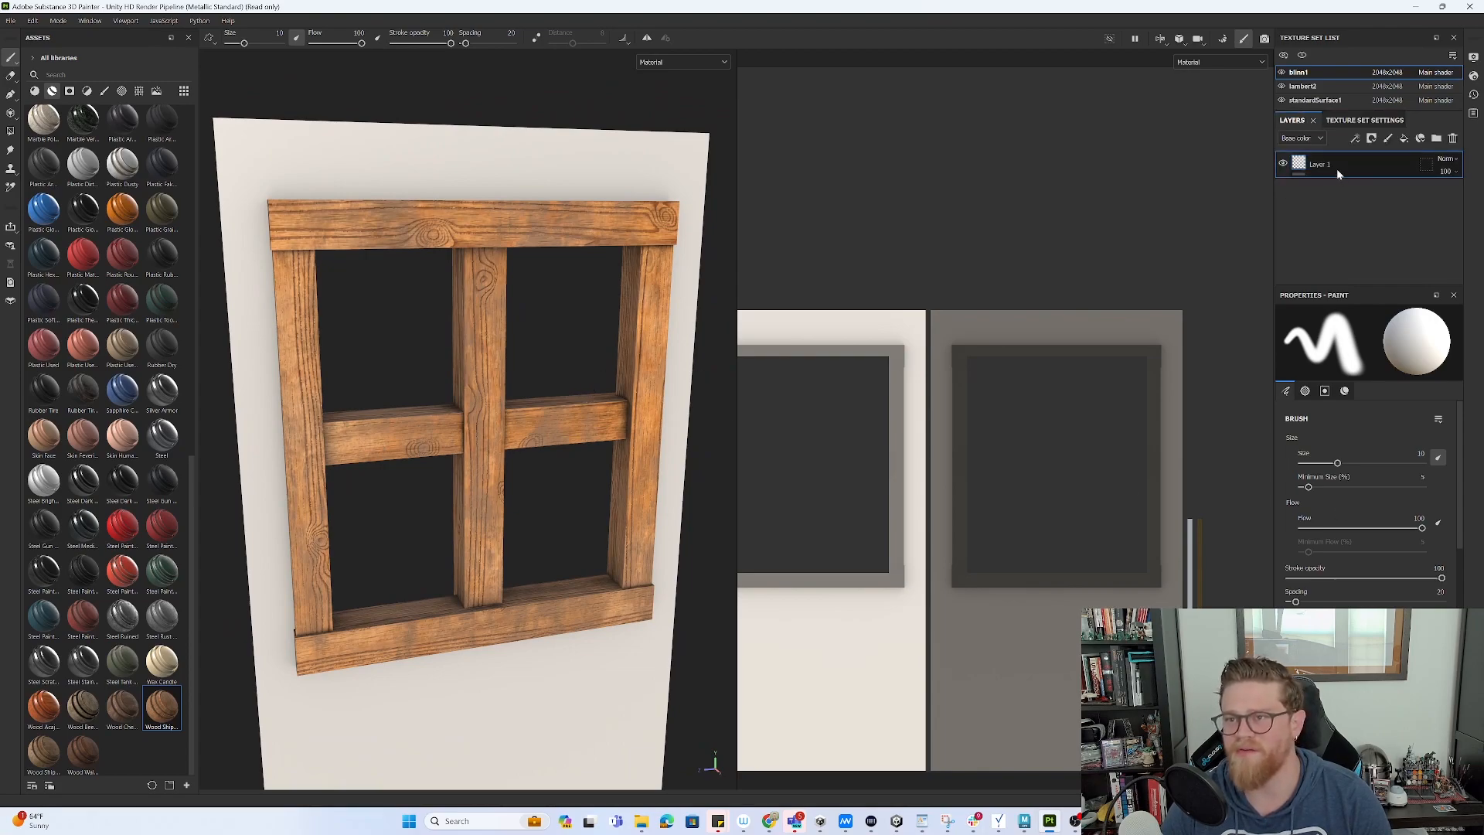
click(1302, 85)
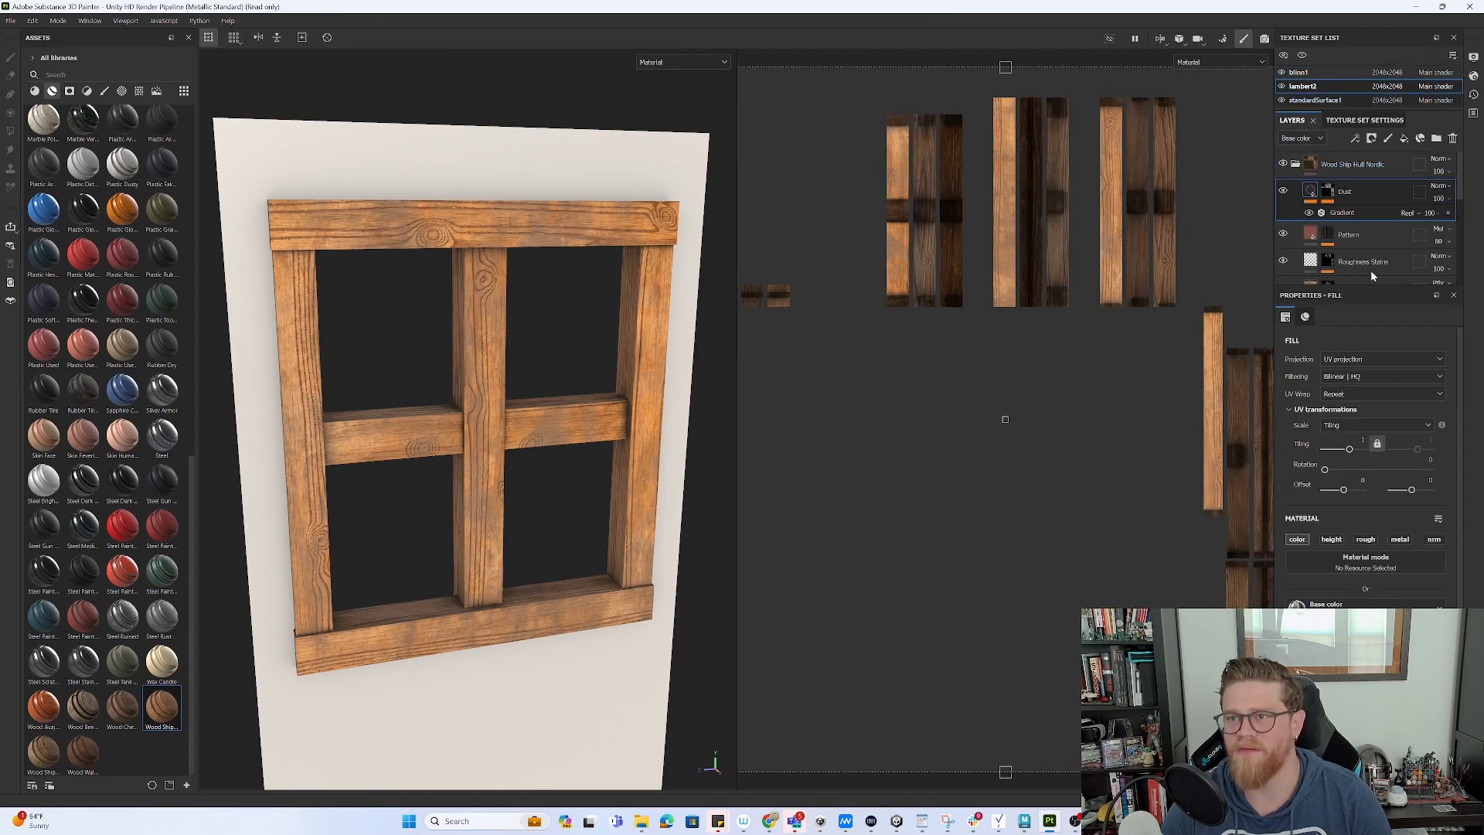
scroll(1361, 587, down, 2)
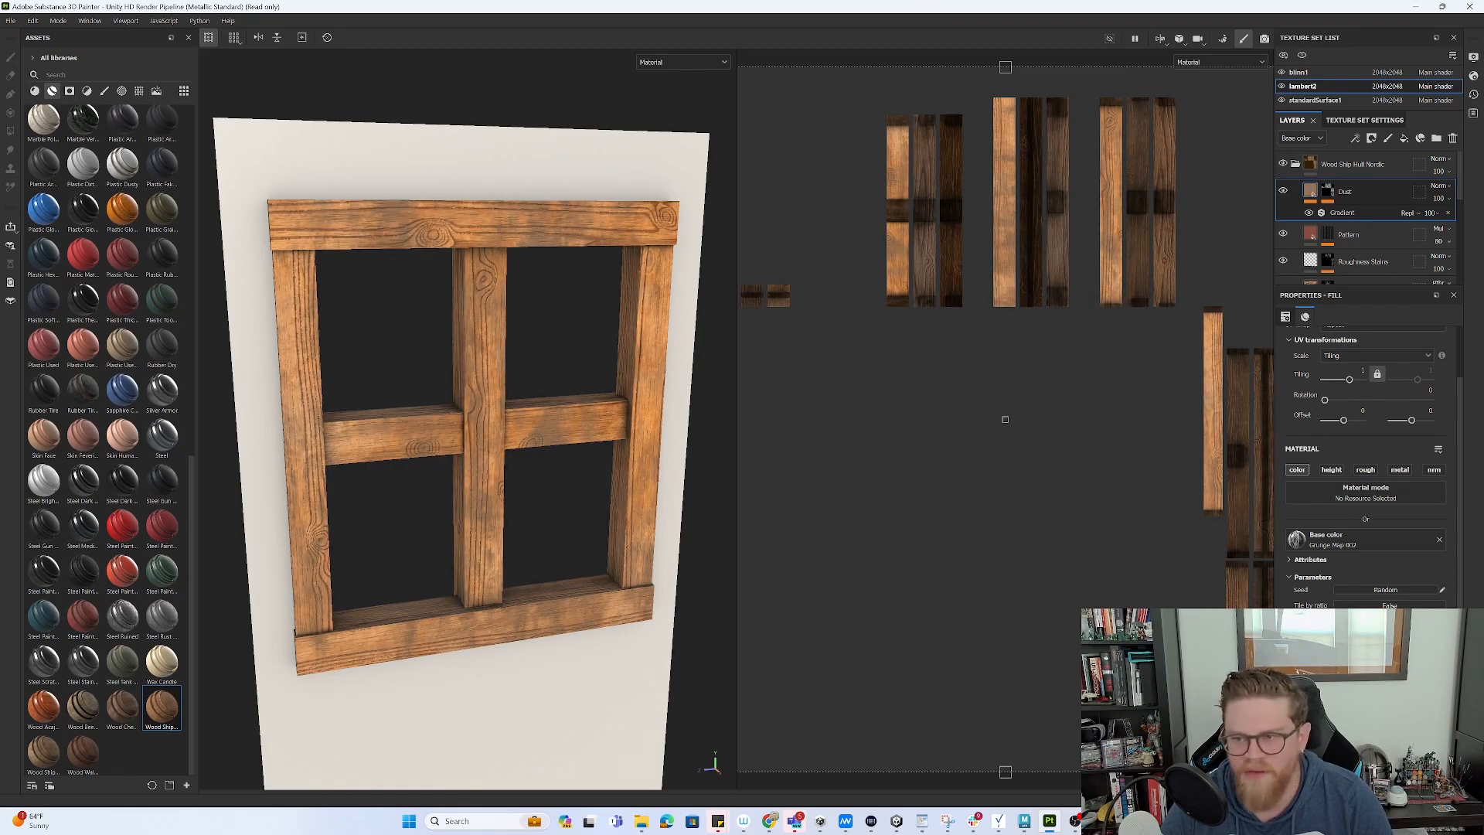
scroll(1365, 574, up, 2)
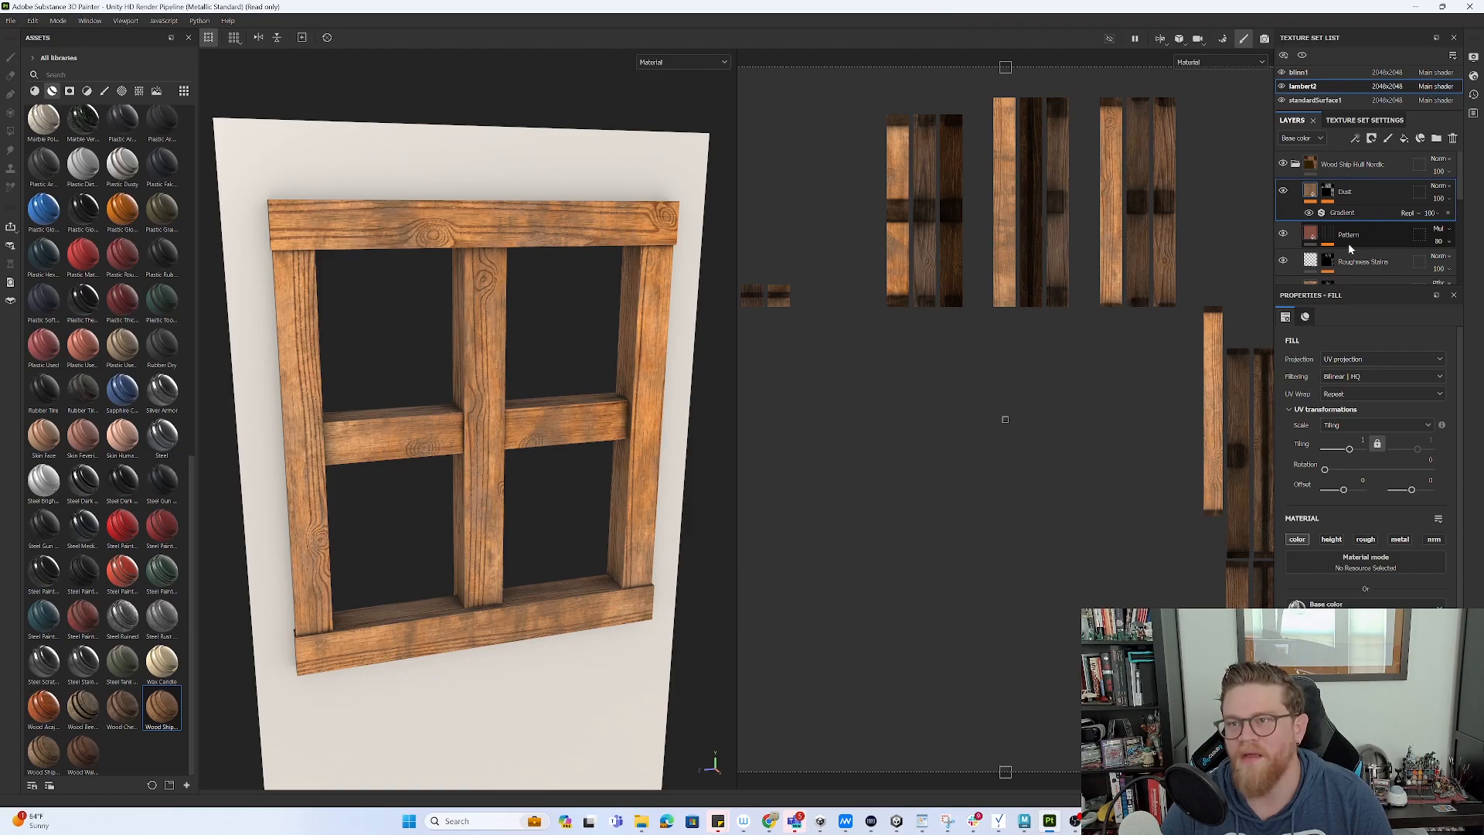
scroll(1368, 243, down, 1)
click(1379, 230)
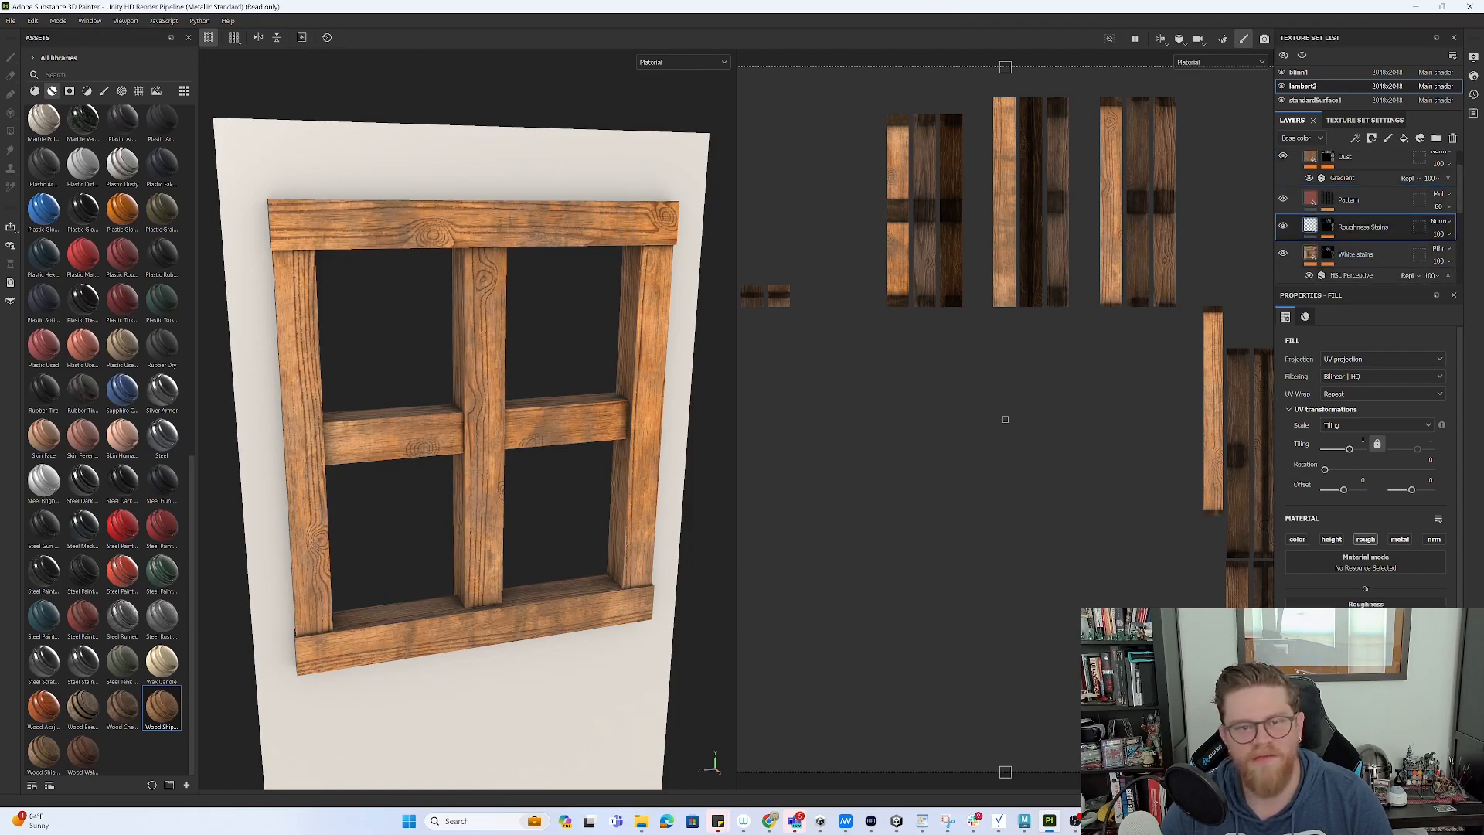
scroll(1372, 236, down, 1)
click(1377, 225)
scroll(1372, 201, down, 1)
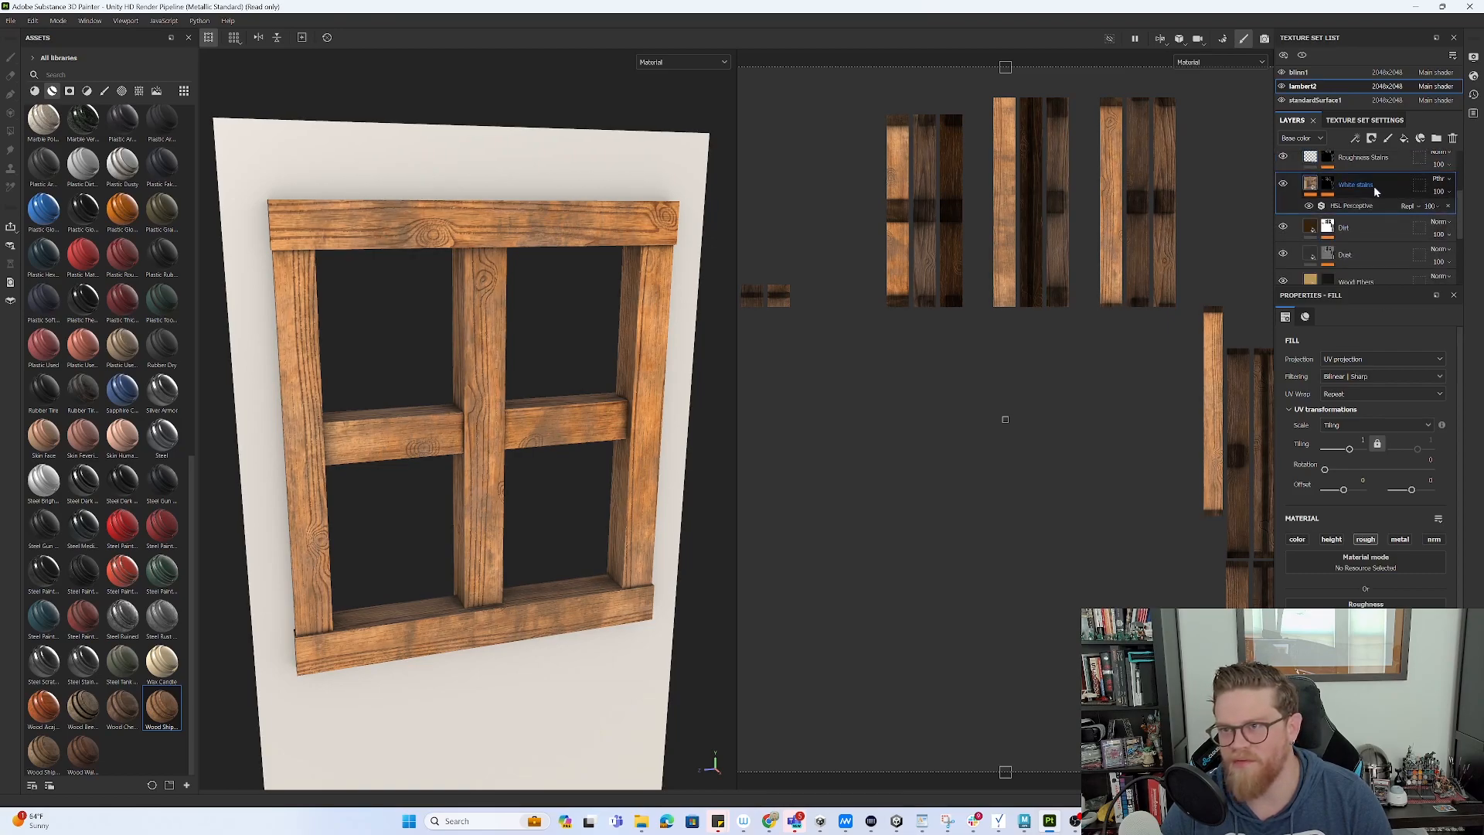
scroll(1381, 216, down, 1)
click(1379, 222)
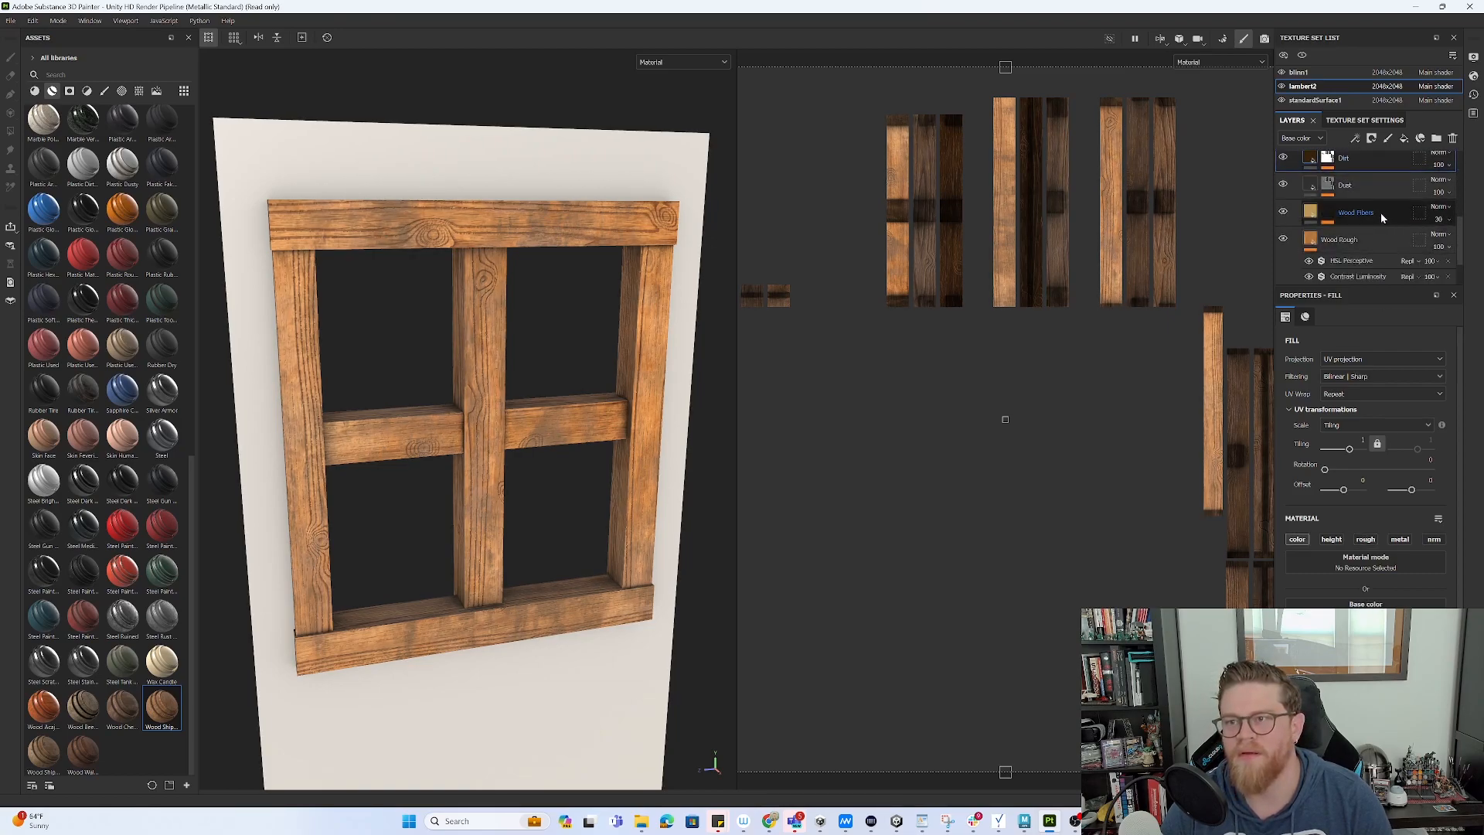
- Darken the Wood Rough base colour from warm orange to a muted deep brown
click(1383, 241)
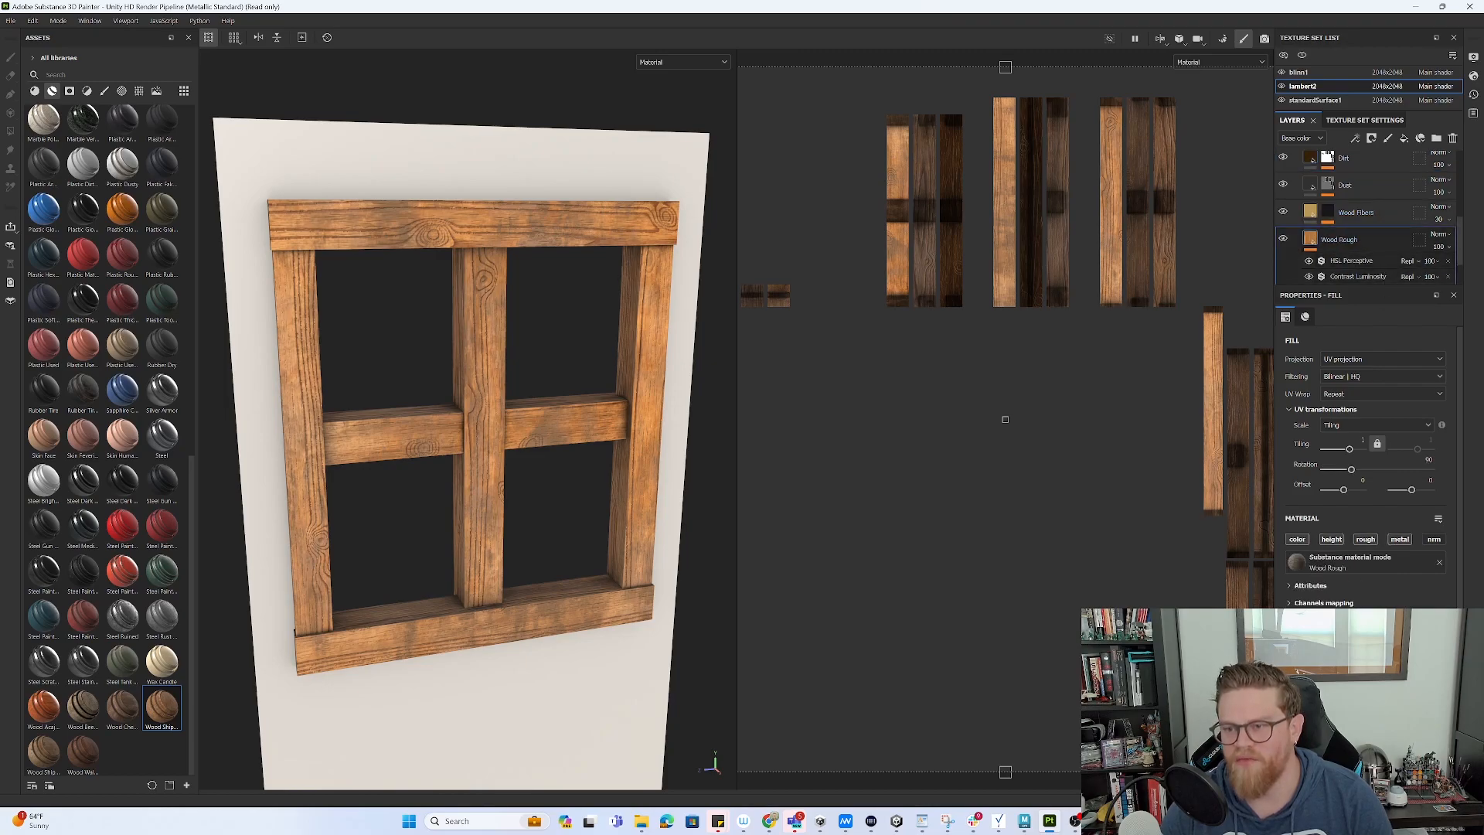
click(1372, 680)
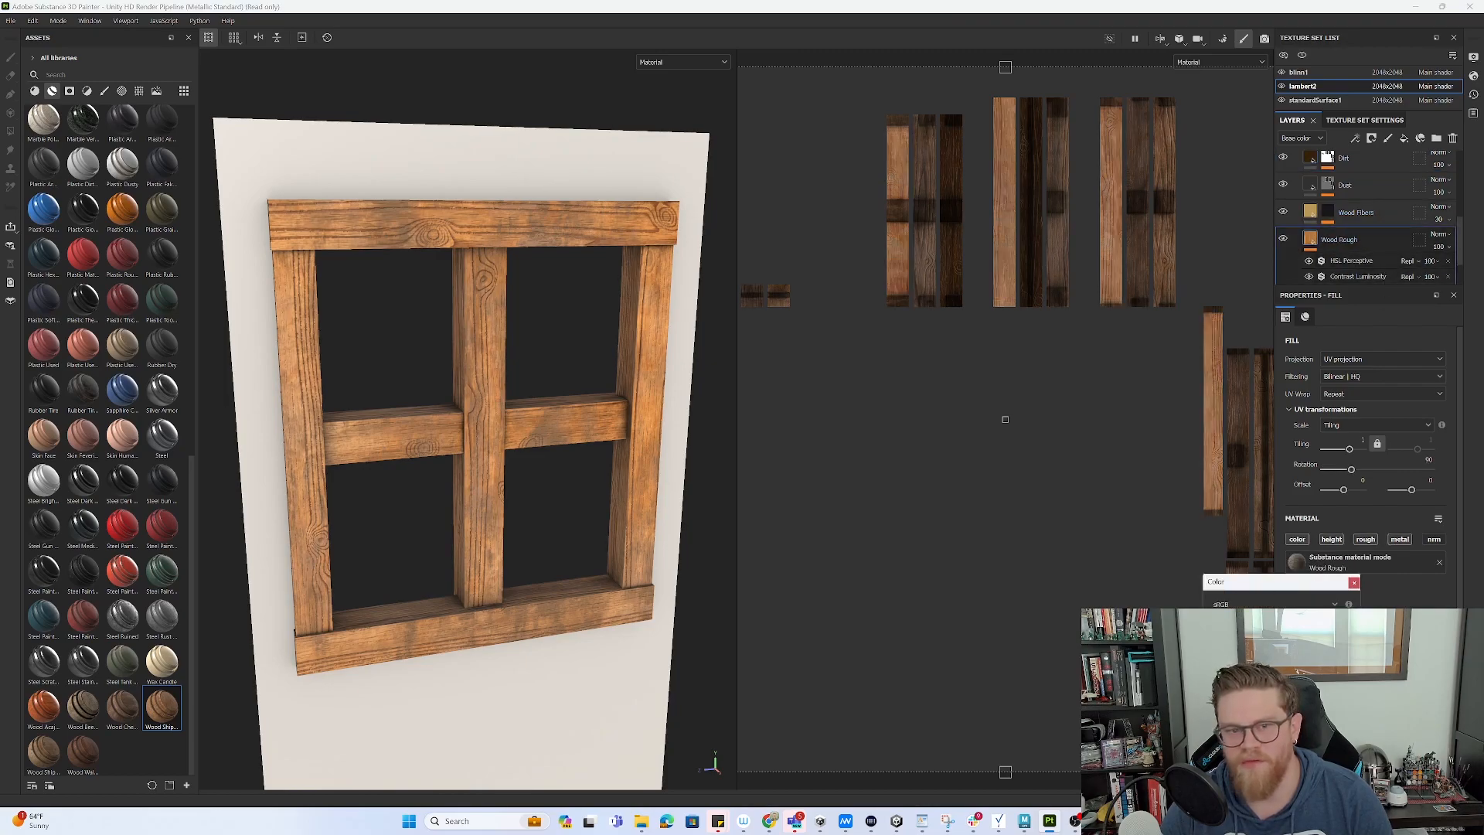
click(1287, 672)
drag(1286, 672, 1279, 699)
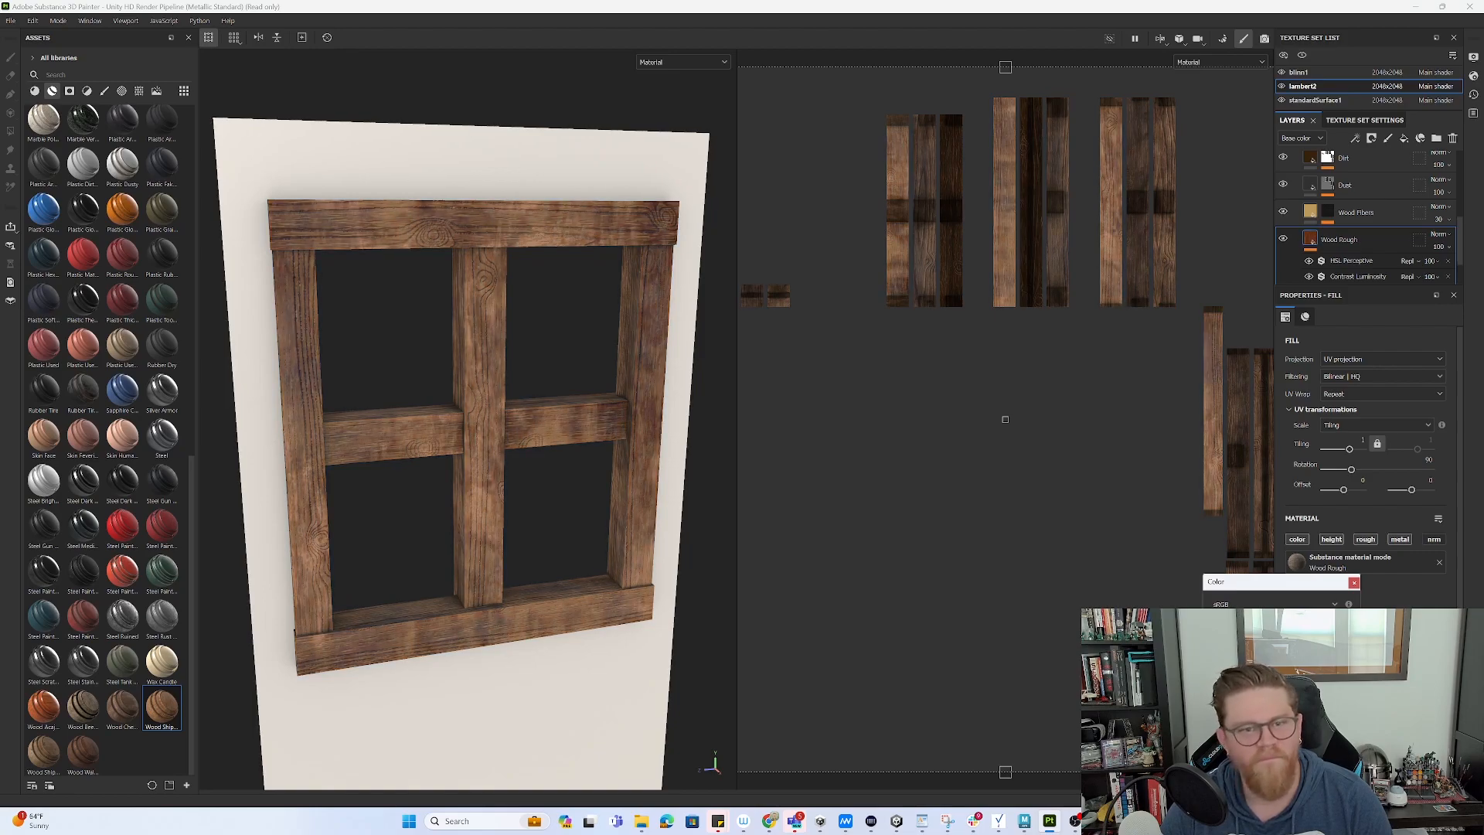
click(1353, 582)
mouse_move(551, 488)
alt+mouse_down()
mouse_move(582, 474)
mouse_move(543, 474)
mouse_move(564, 486)
alt+mouse_up()
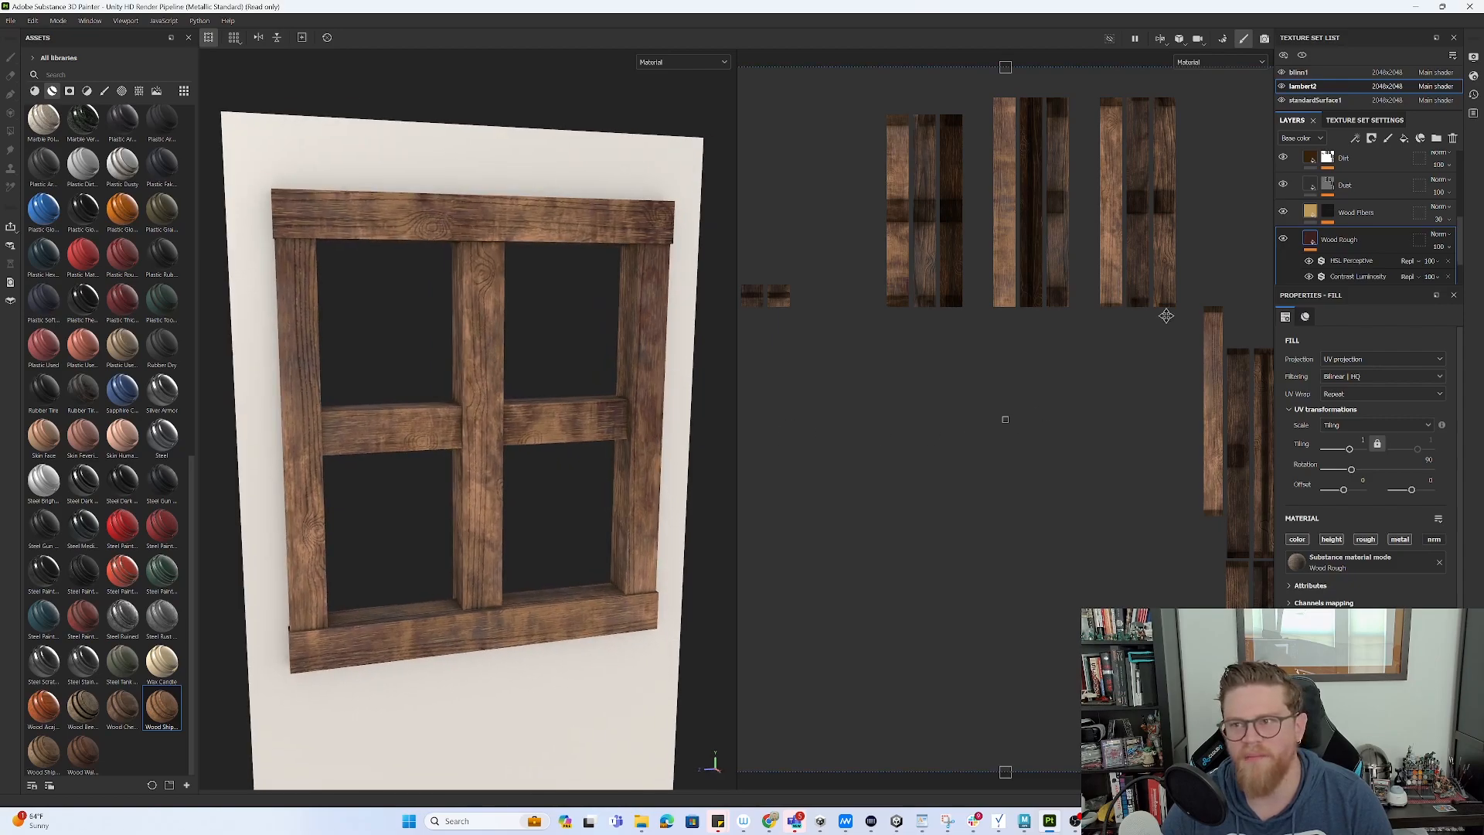
click(1317, 72)
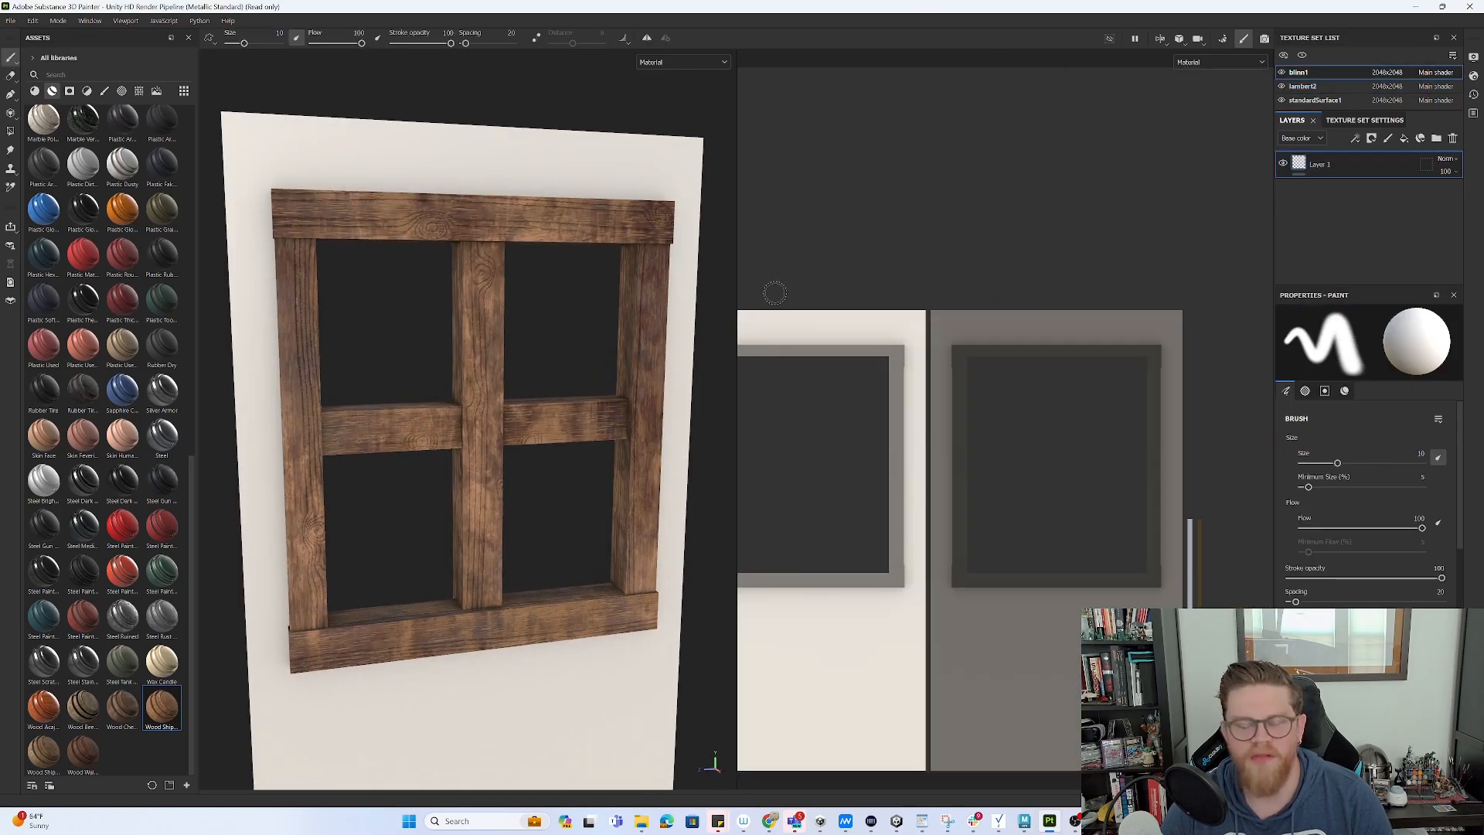
- Filter Assets to materials and drop Concrete Coarse onto the blinn1 wall as a fill layer
alt+right_drag(581, 440, 446, 336)
alt+middle_drag(535, 442, 534, 402)
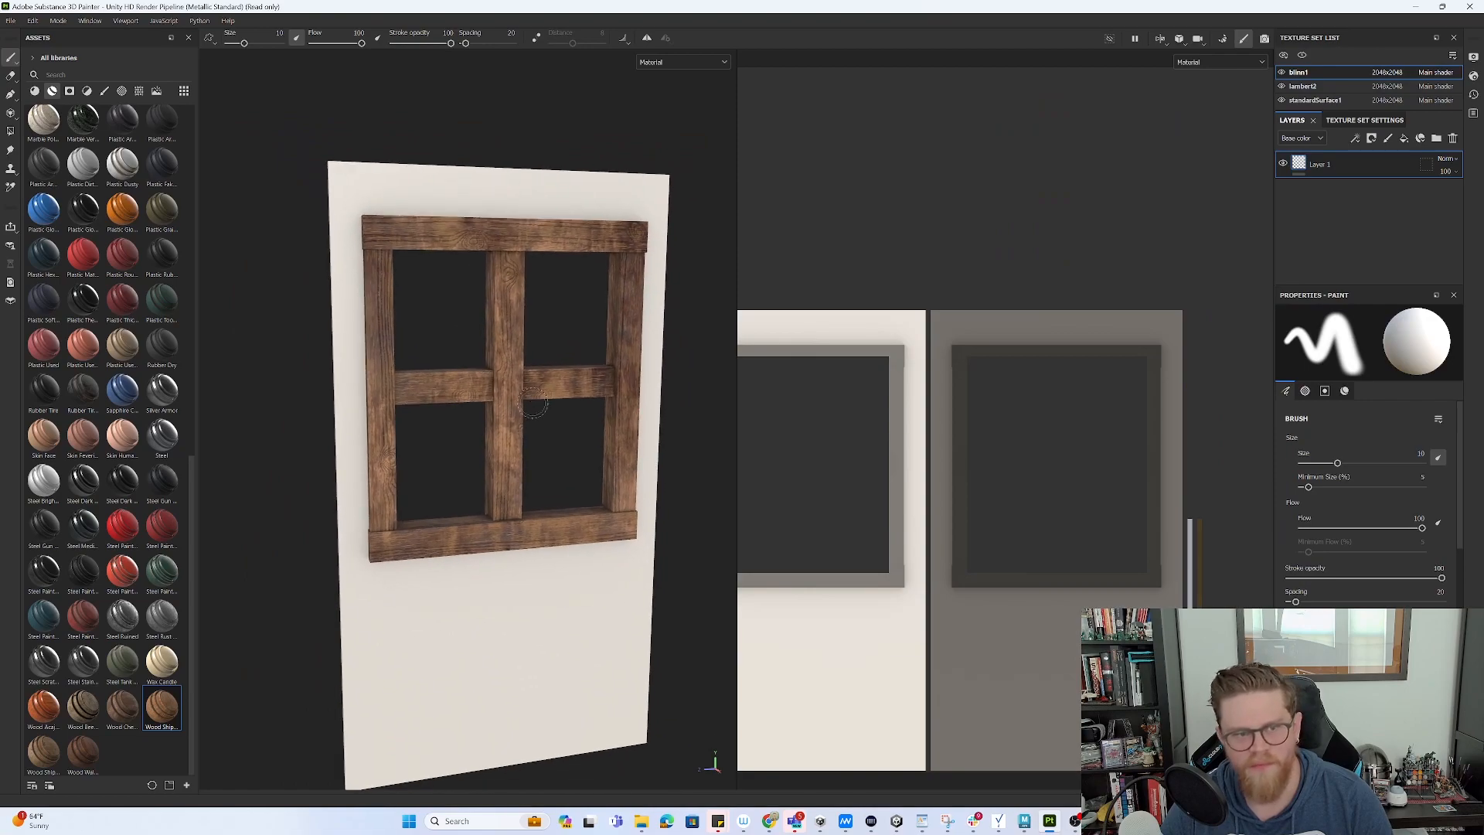
scroll(139, 370, up, 10)
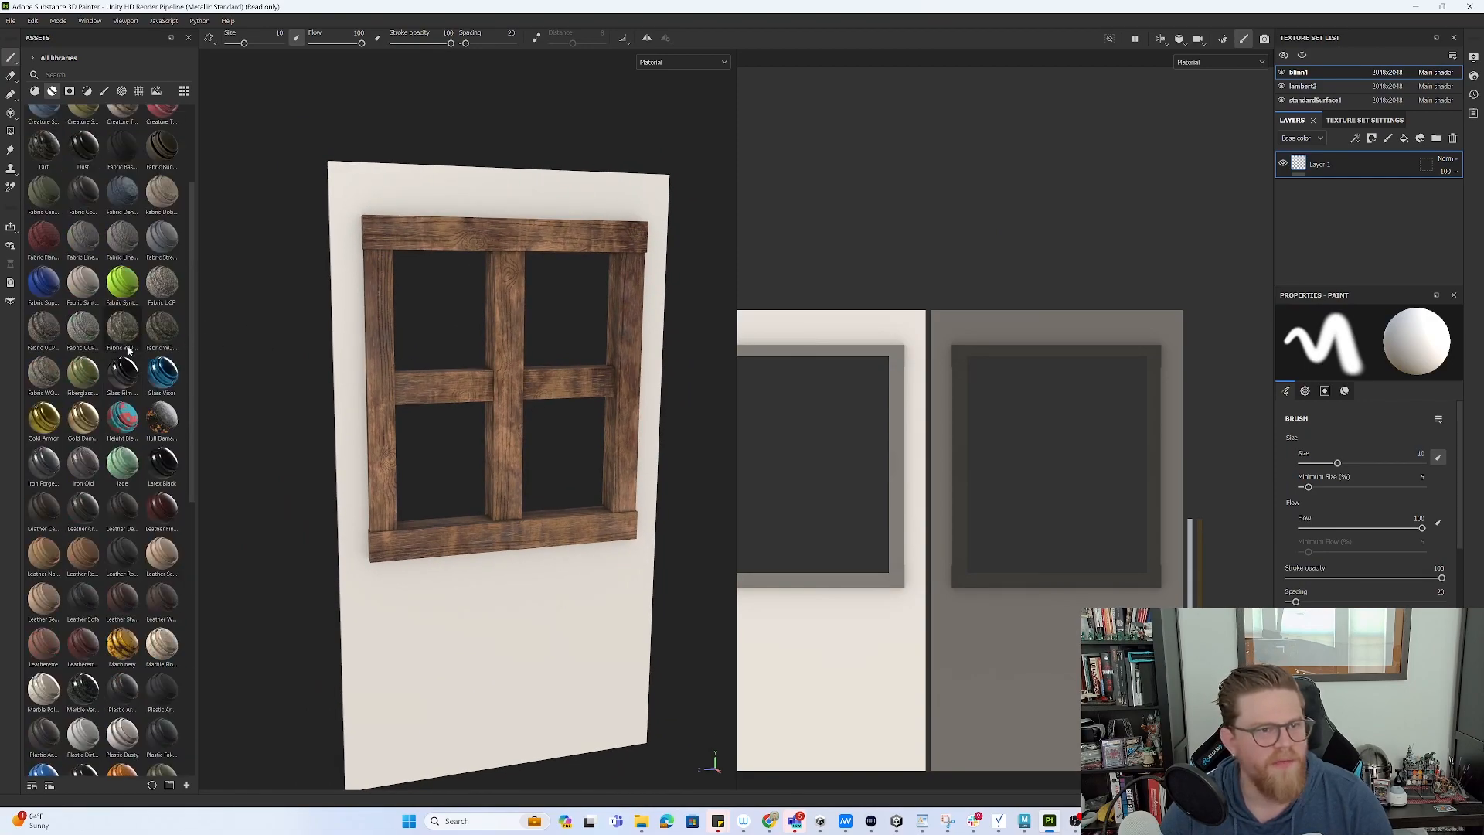
scroll(116, 325, up, 4)
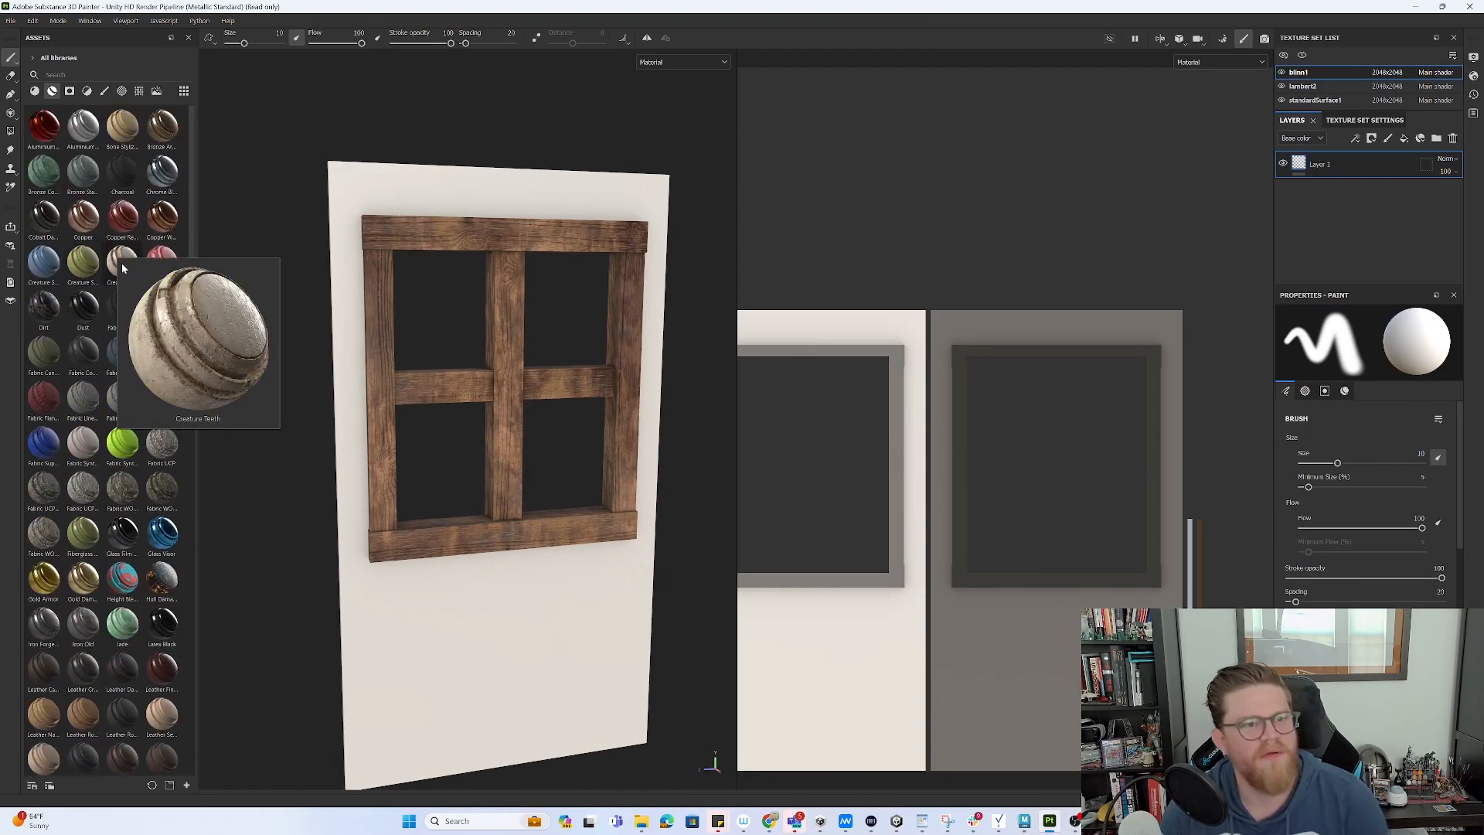
mouse_move(155, 346)
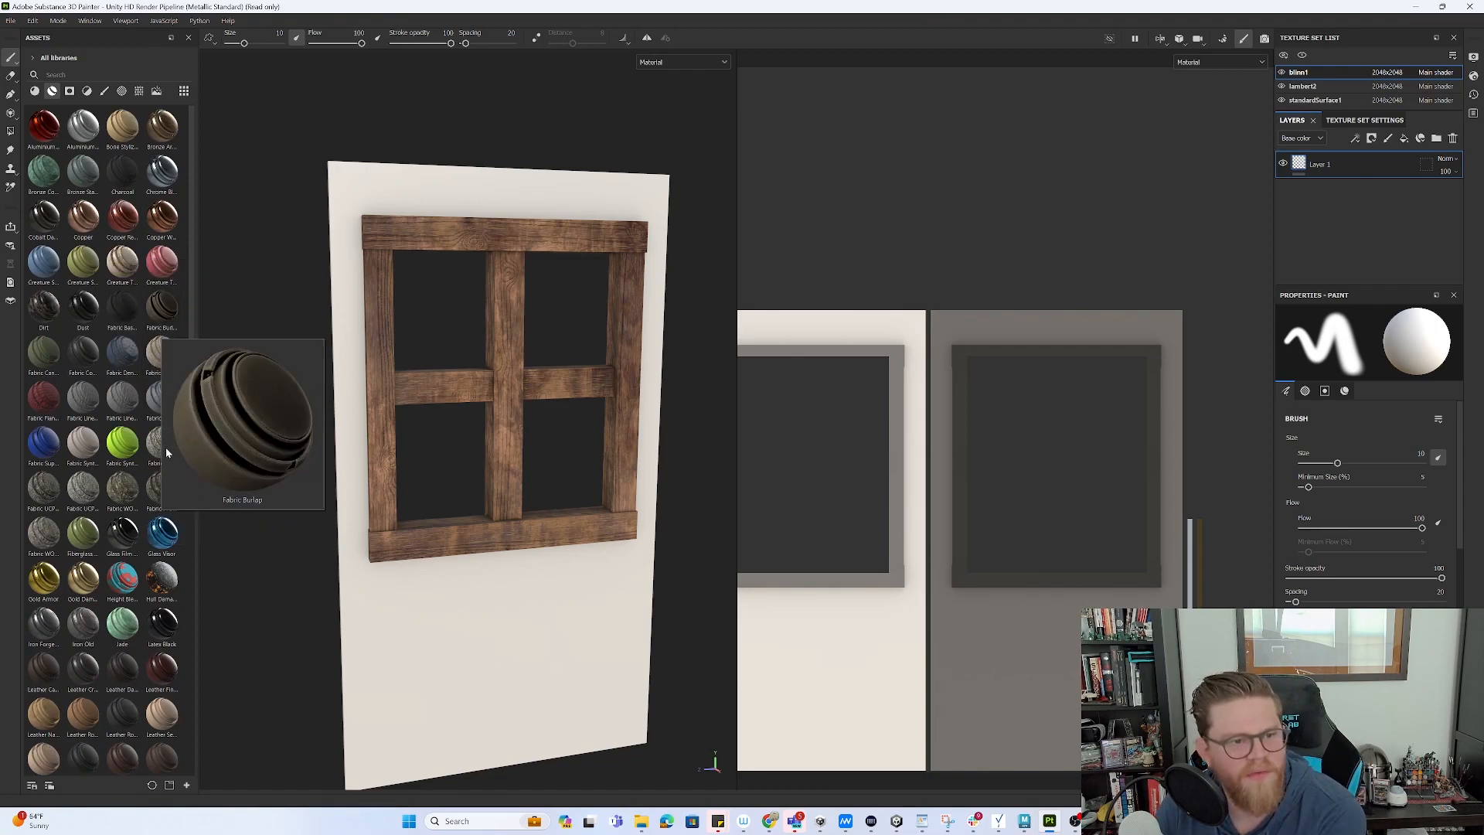
mouse_move(98, 374)
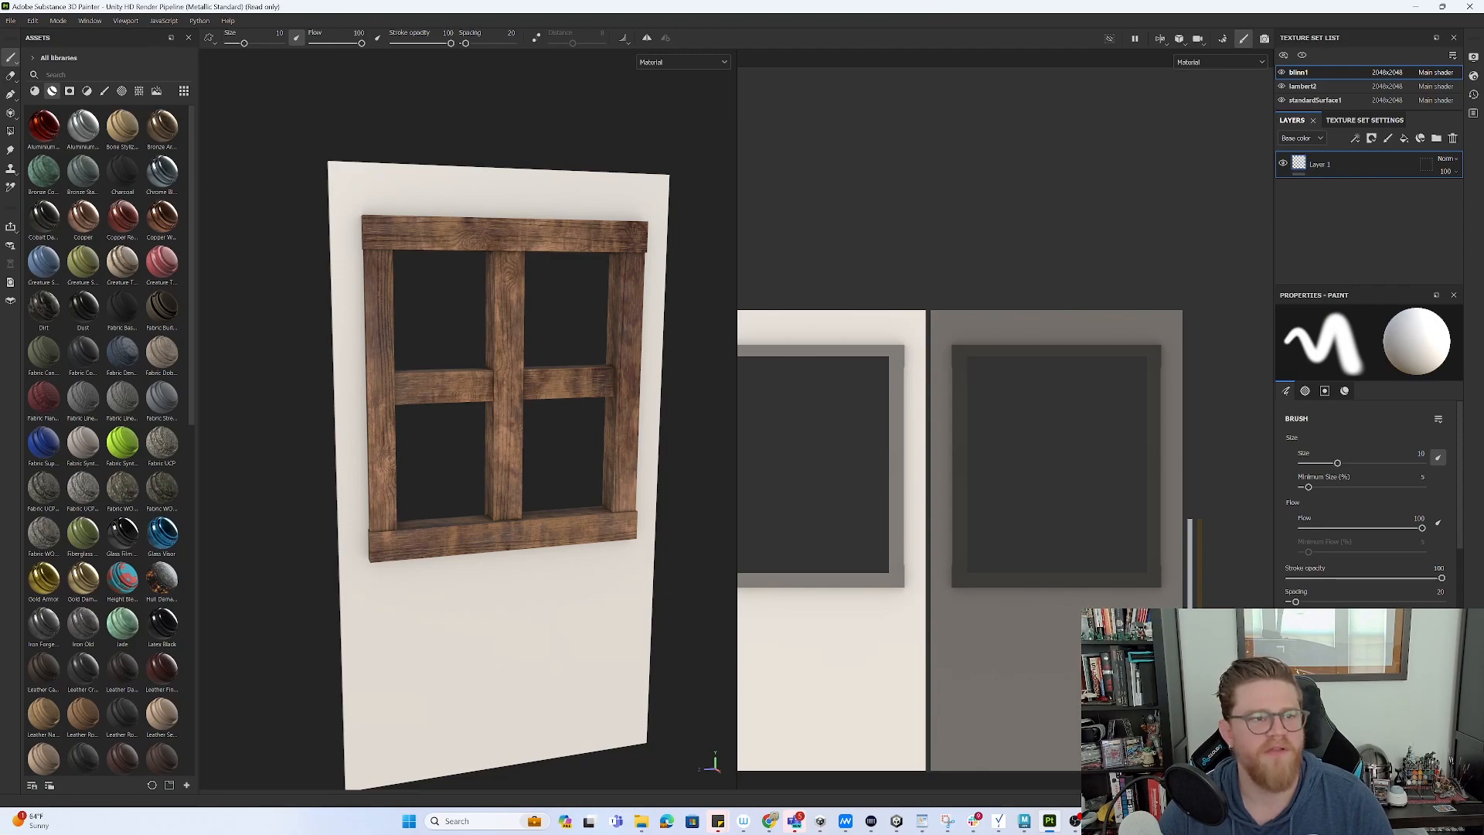
click(34, 92)
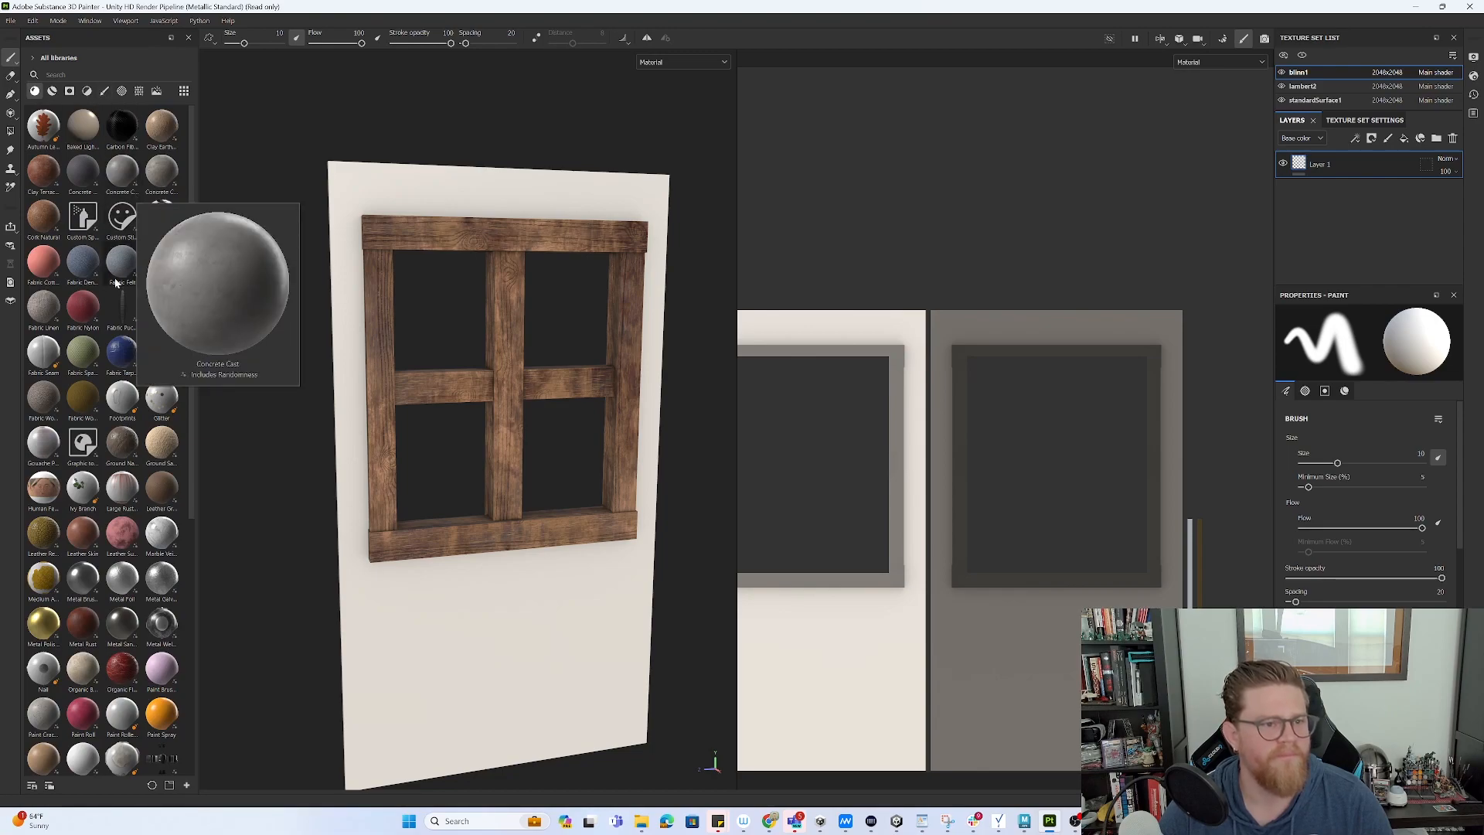
mouse_move(131, 259)
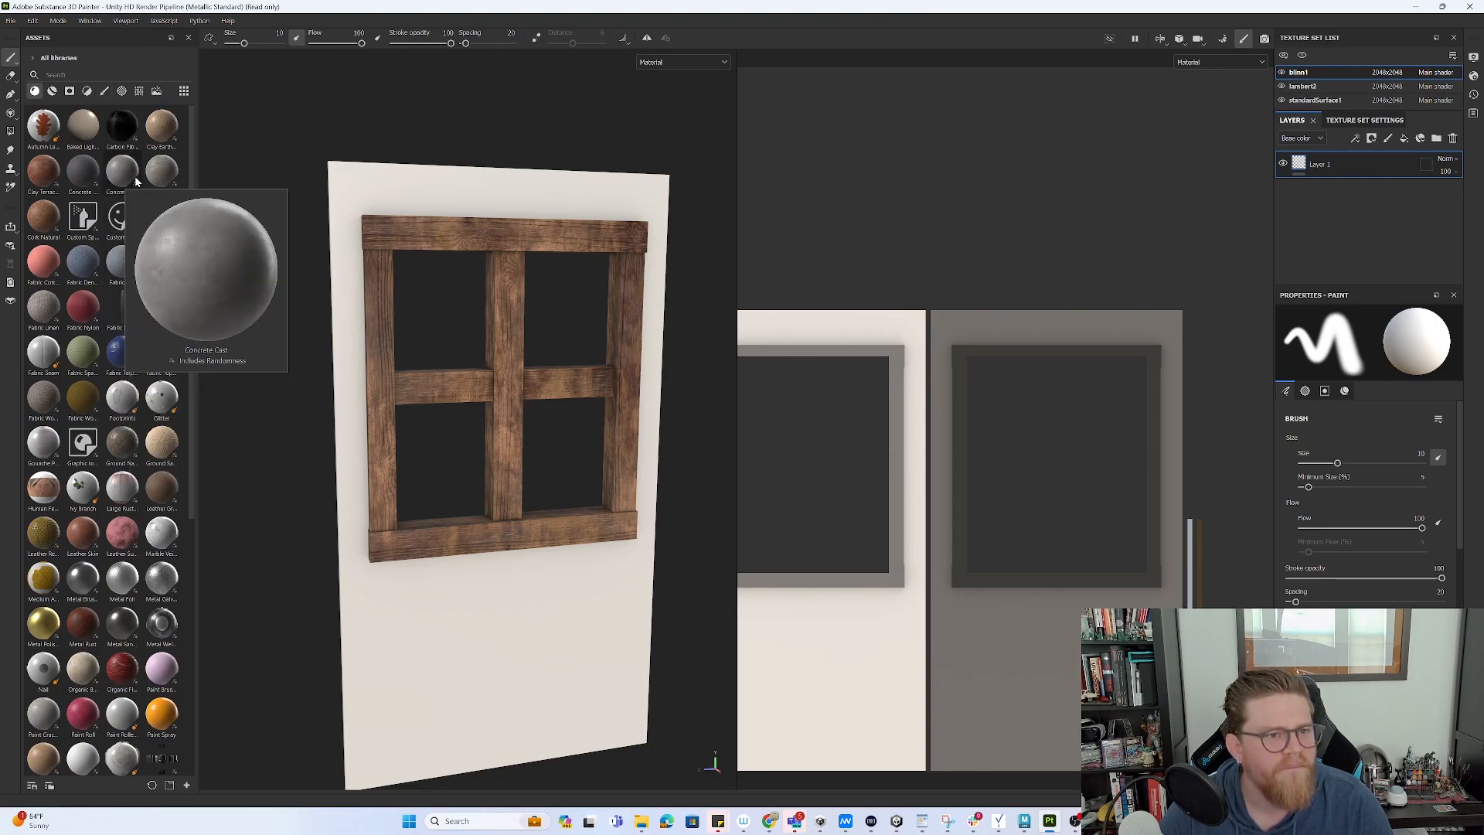
mouse_move(155, 174)
mouse_move(90, 179)
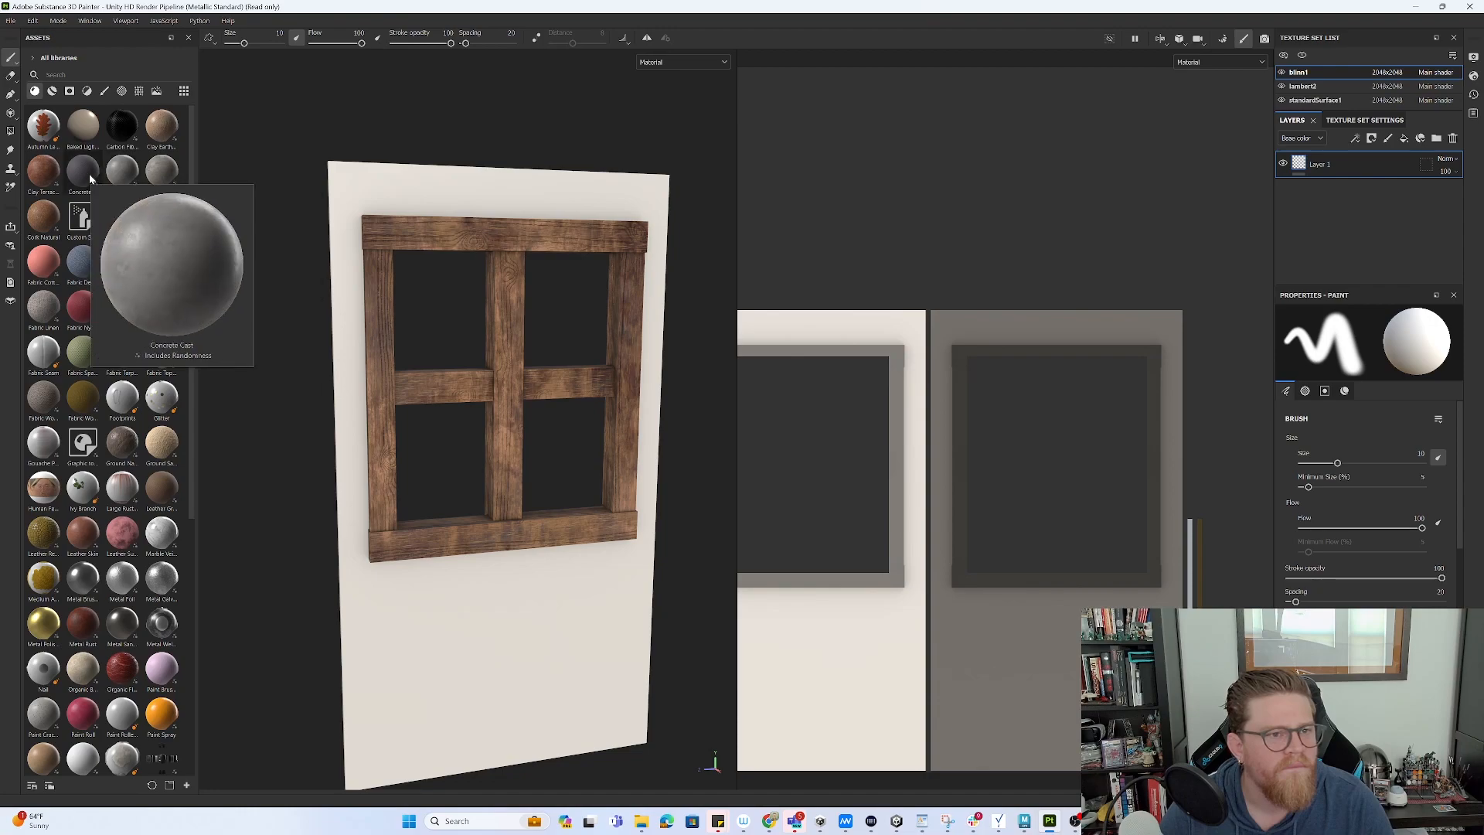
drag(169, 177, 431, 191)
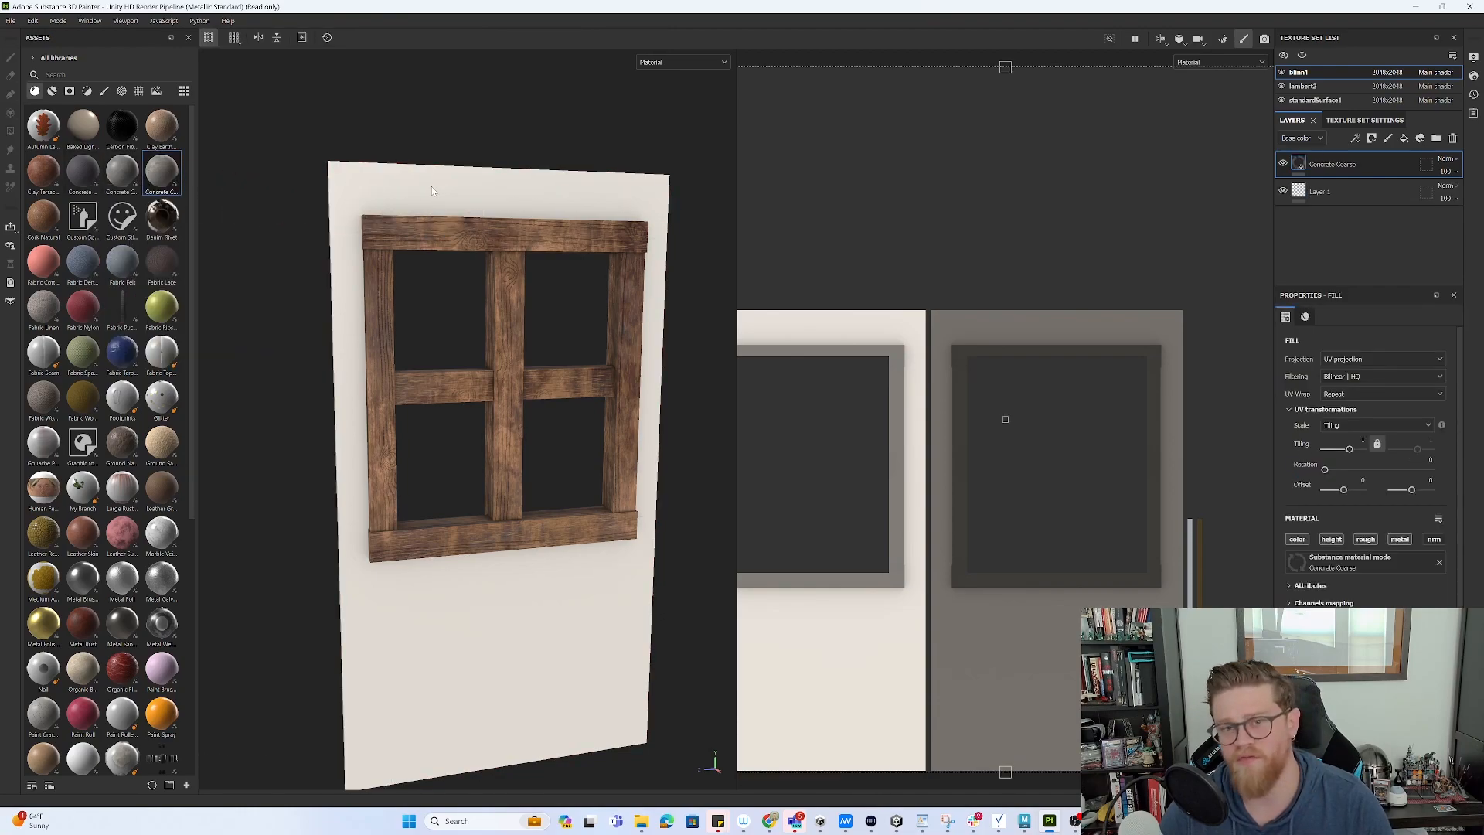
- Add a second Concrete Coarse fill layer to the wall
alt+drag(418, 268, 466, 258)
alt+right_drag(494, 363, 604, 502)
alt+middle_drag(537, 415, 492, 442)
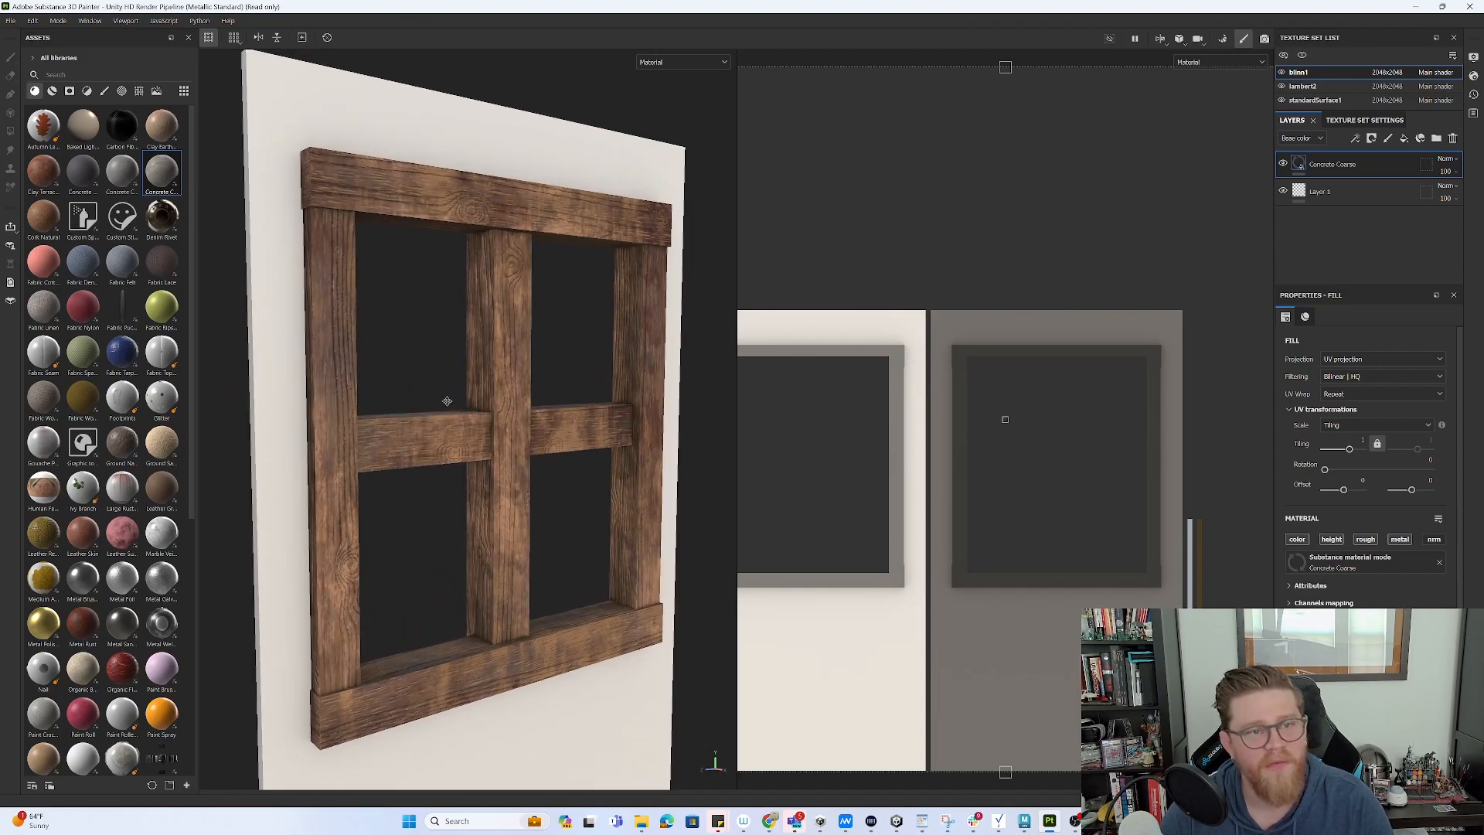
drag(1296, 206, 1346, 159)
alt+drag(710, 408, 499, 391)
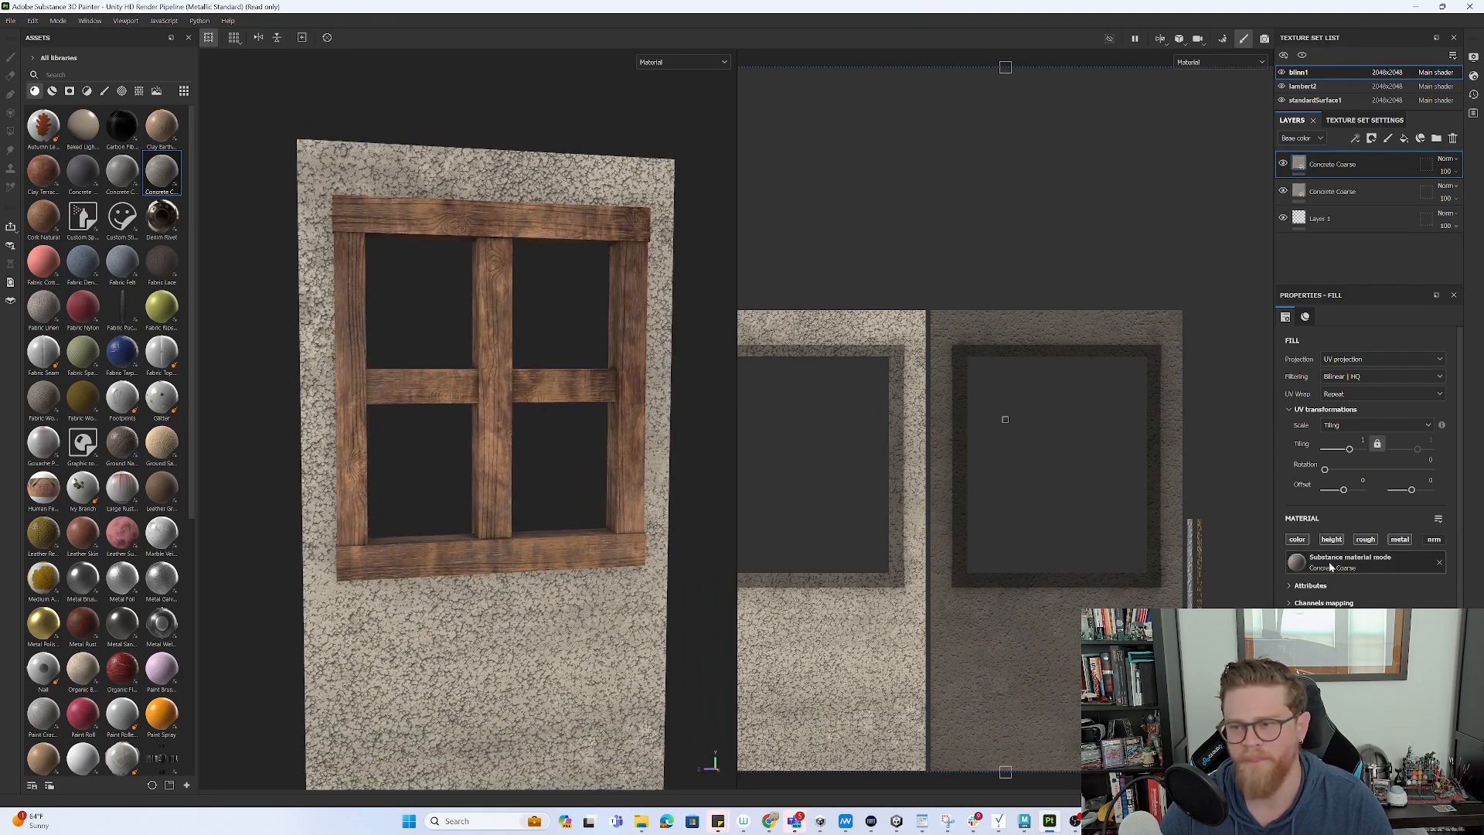
- Darken the concrete colour, switch to Tri-planar projection and raise Tiling to 32
click(1363, 680)
drag(1265, 596, 1244, 573)
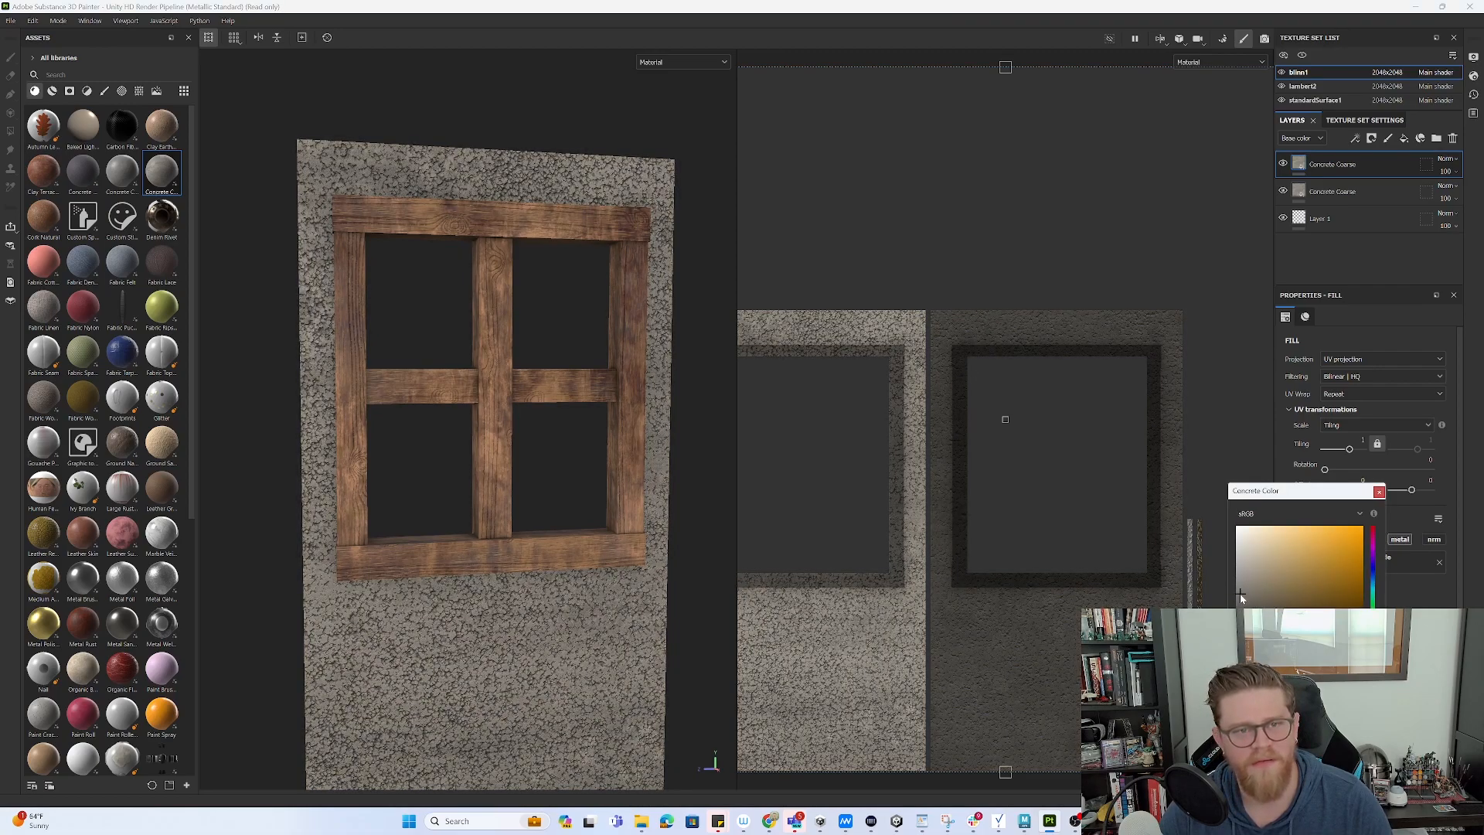
click(1378, 491)
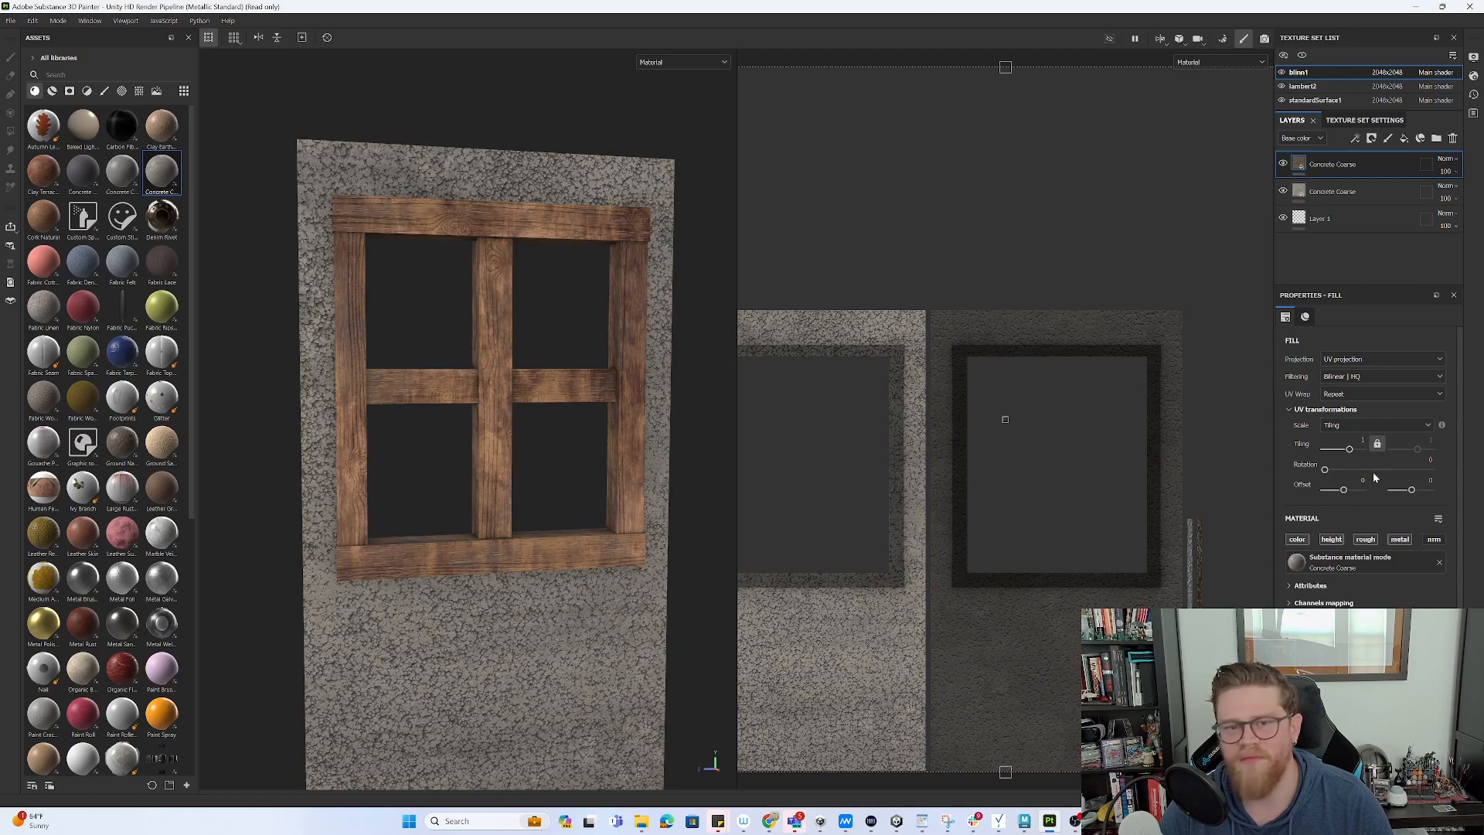
click(1376, 360)
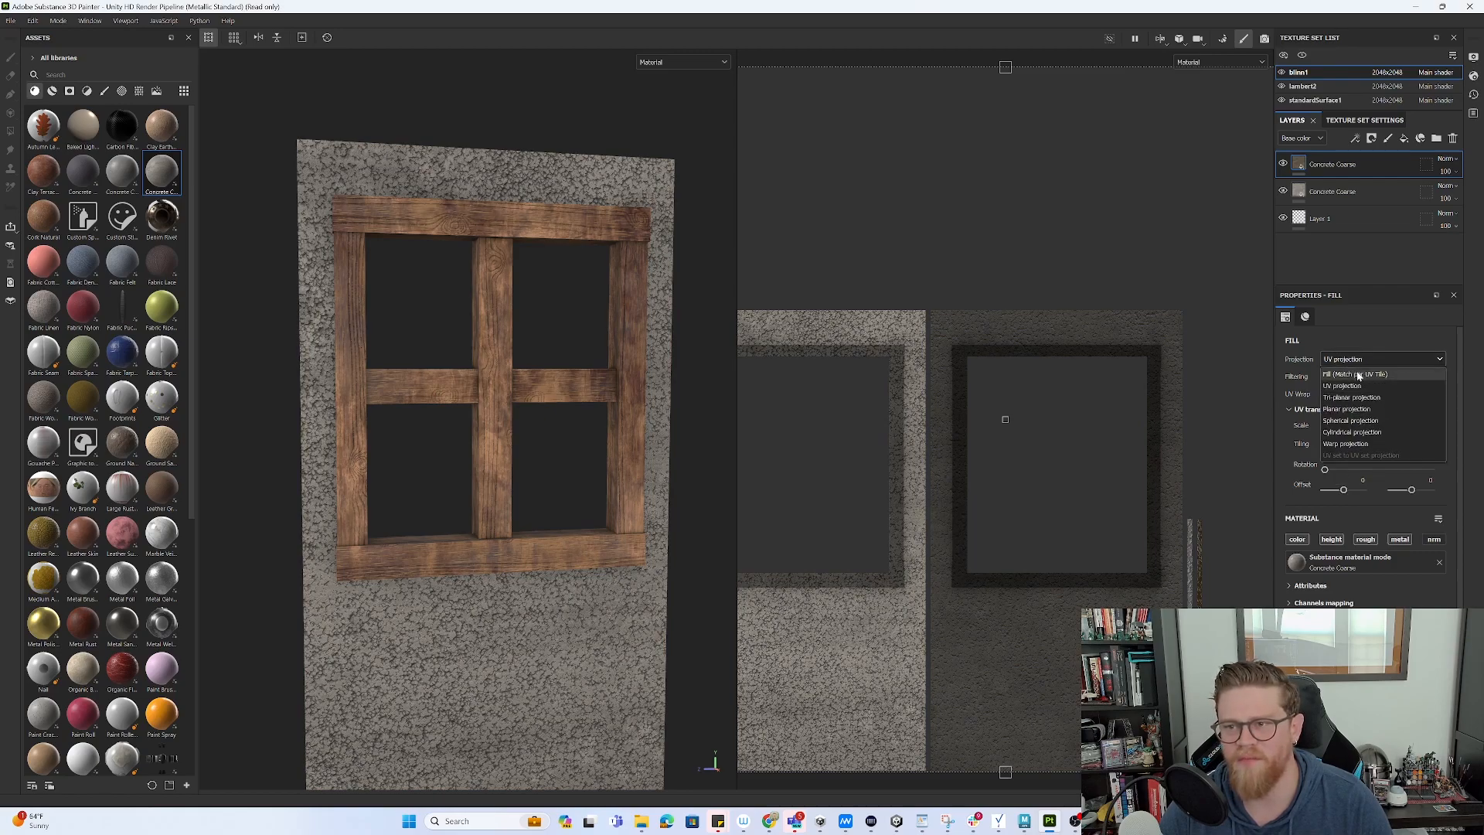
click(1352, 397)
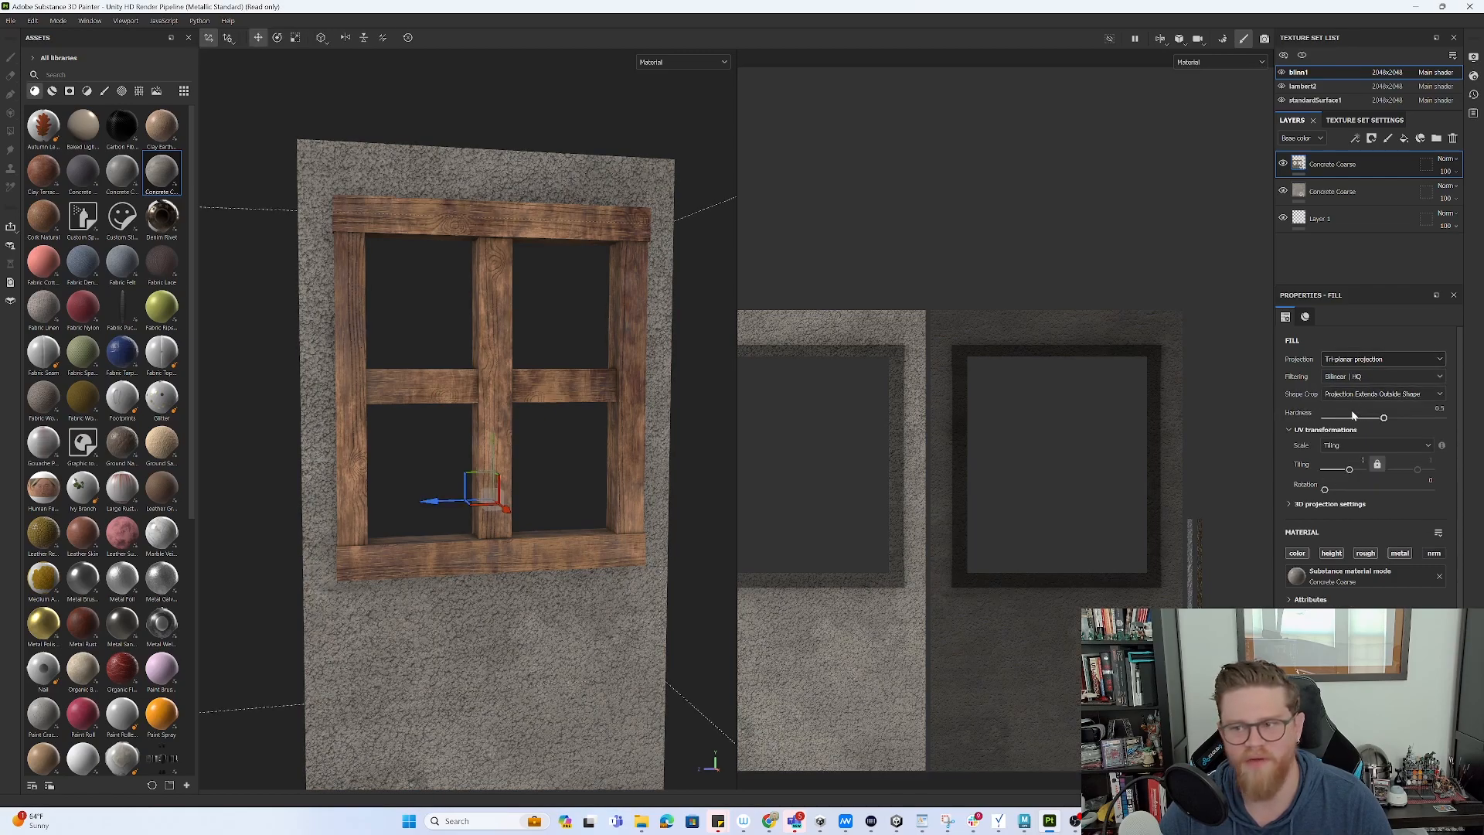
drag(1350, 469, 1360, 469)
- Lower the tiling to about 24, then replace both Concrete Coarse layers with Concrete Cast
alt+drag(622, 486, 571, 490)
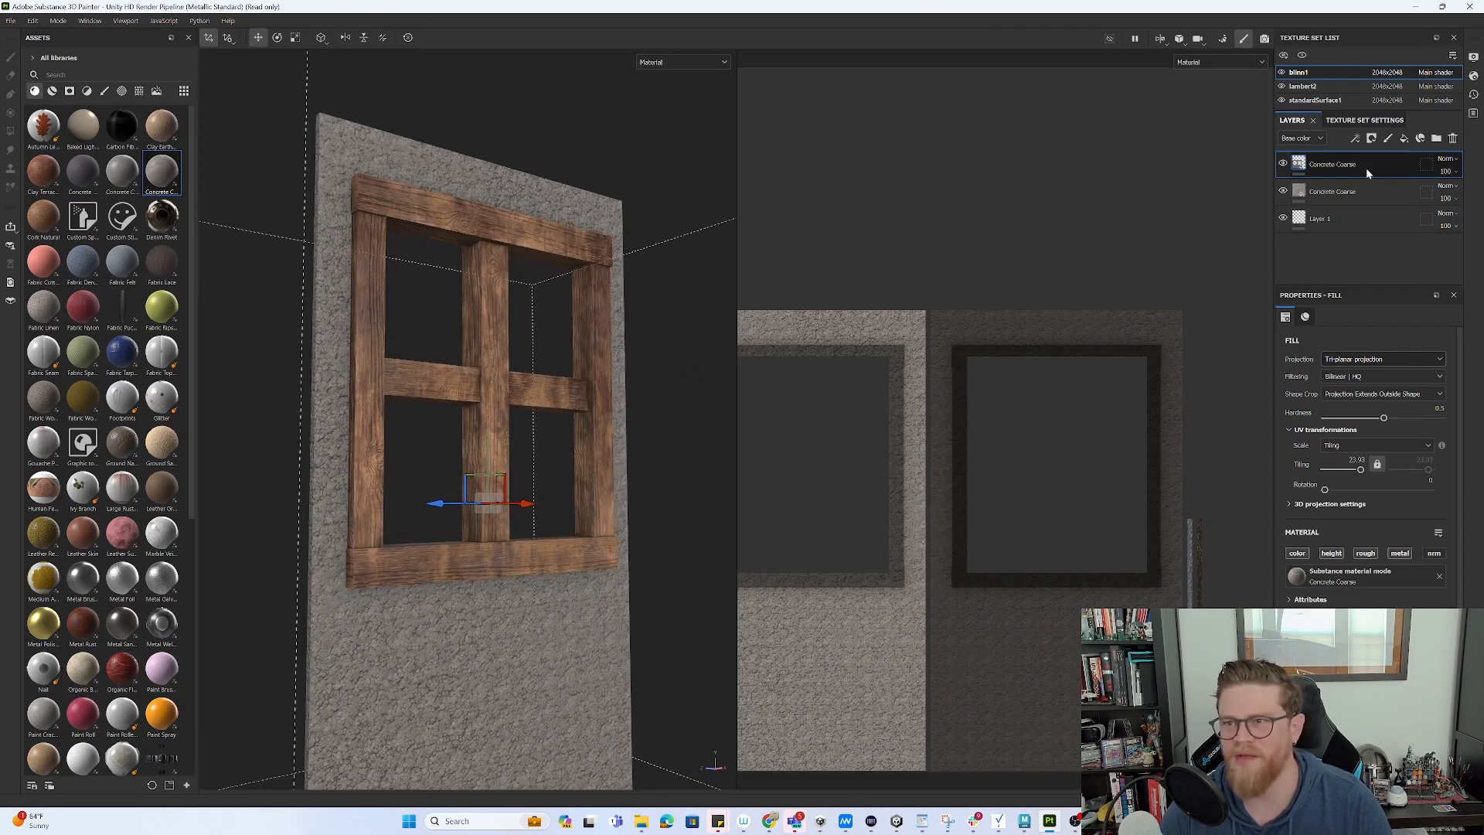
key(Delete)
key(Delete)
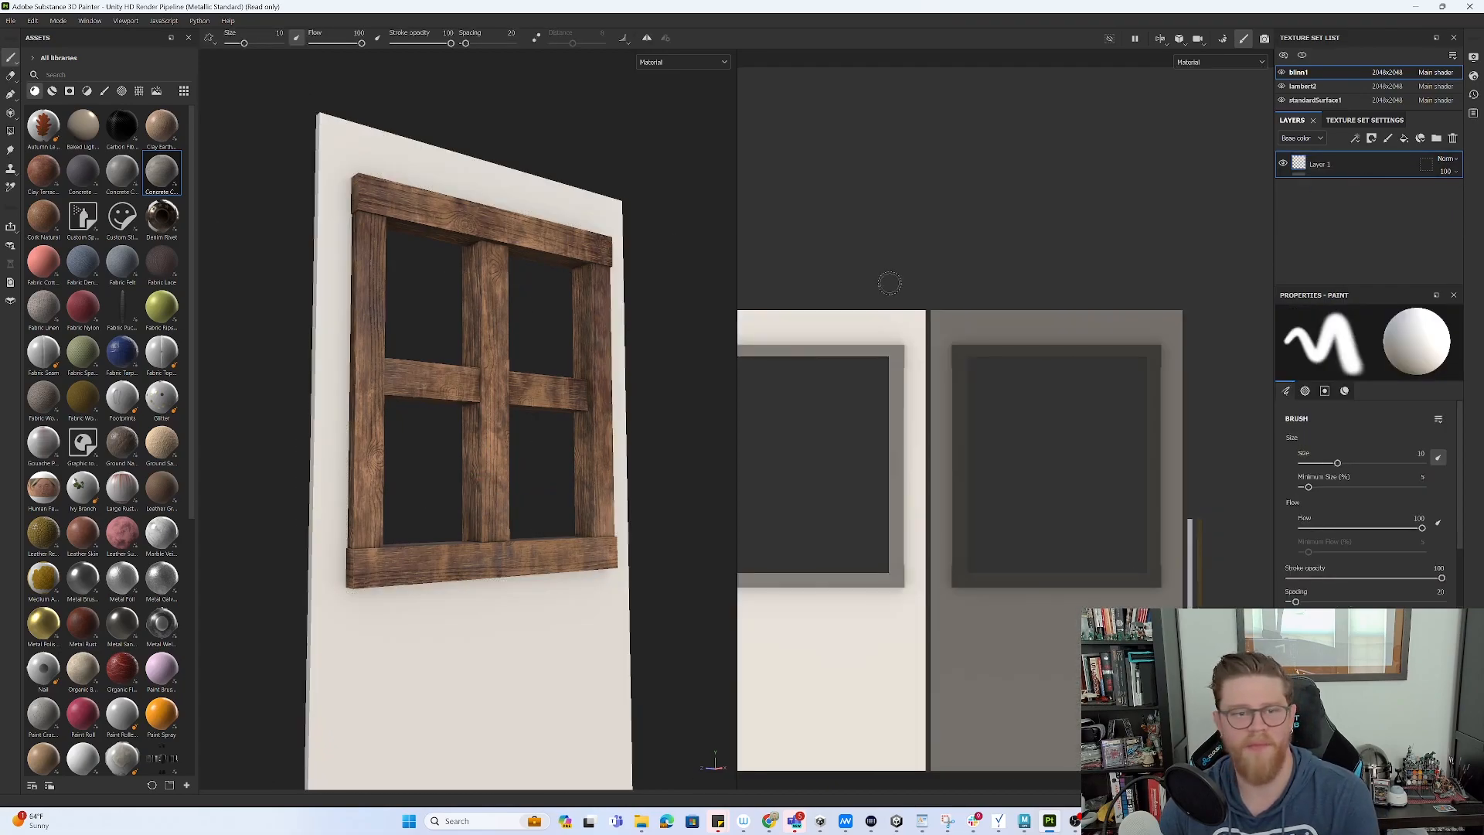
drag(122, 172, 1331, 154)
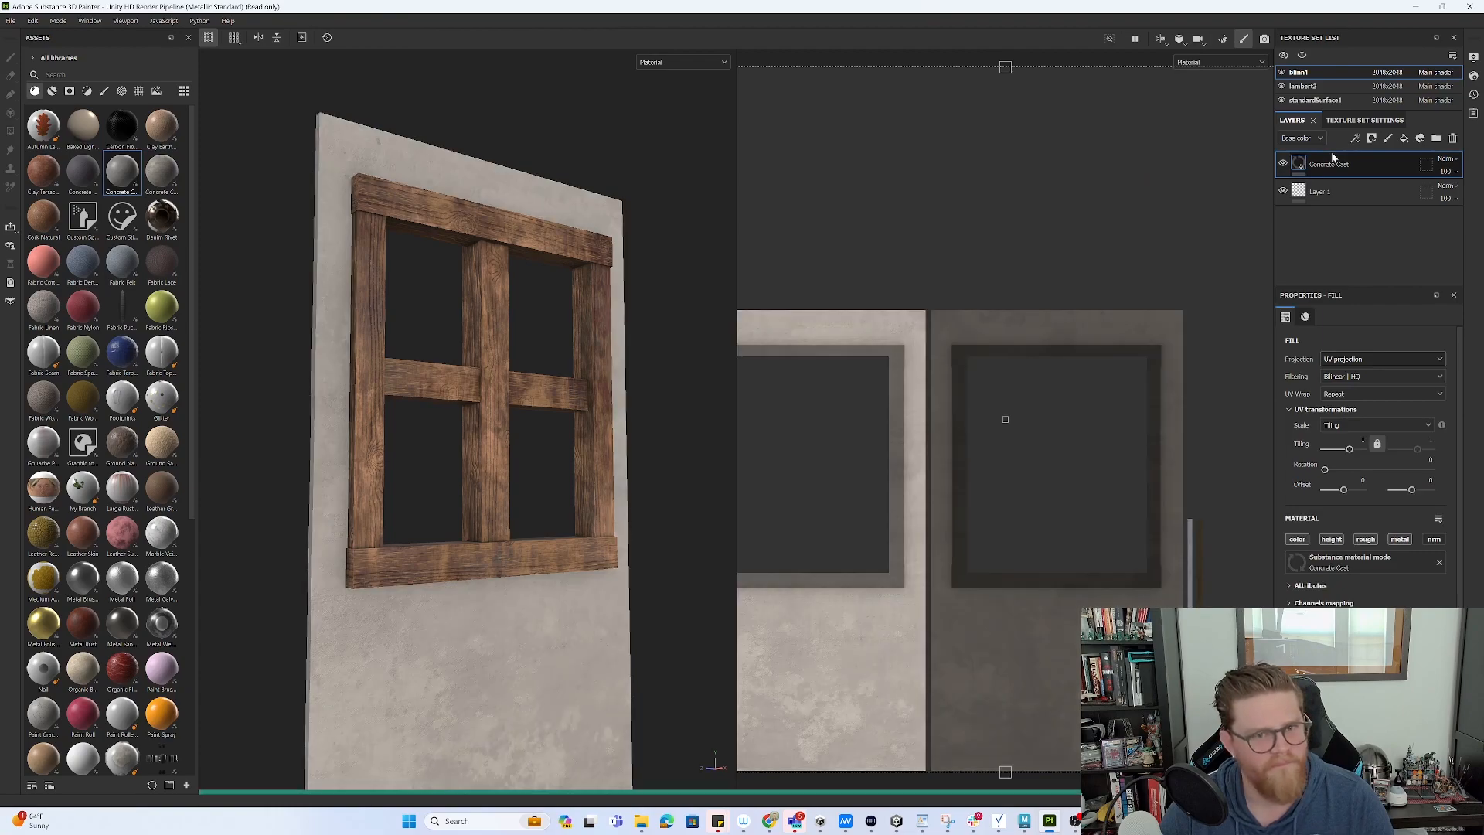
alt+drag(523, 410, 494, 406)
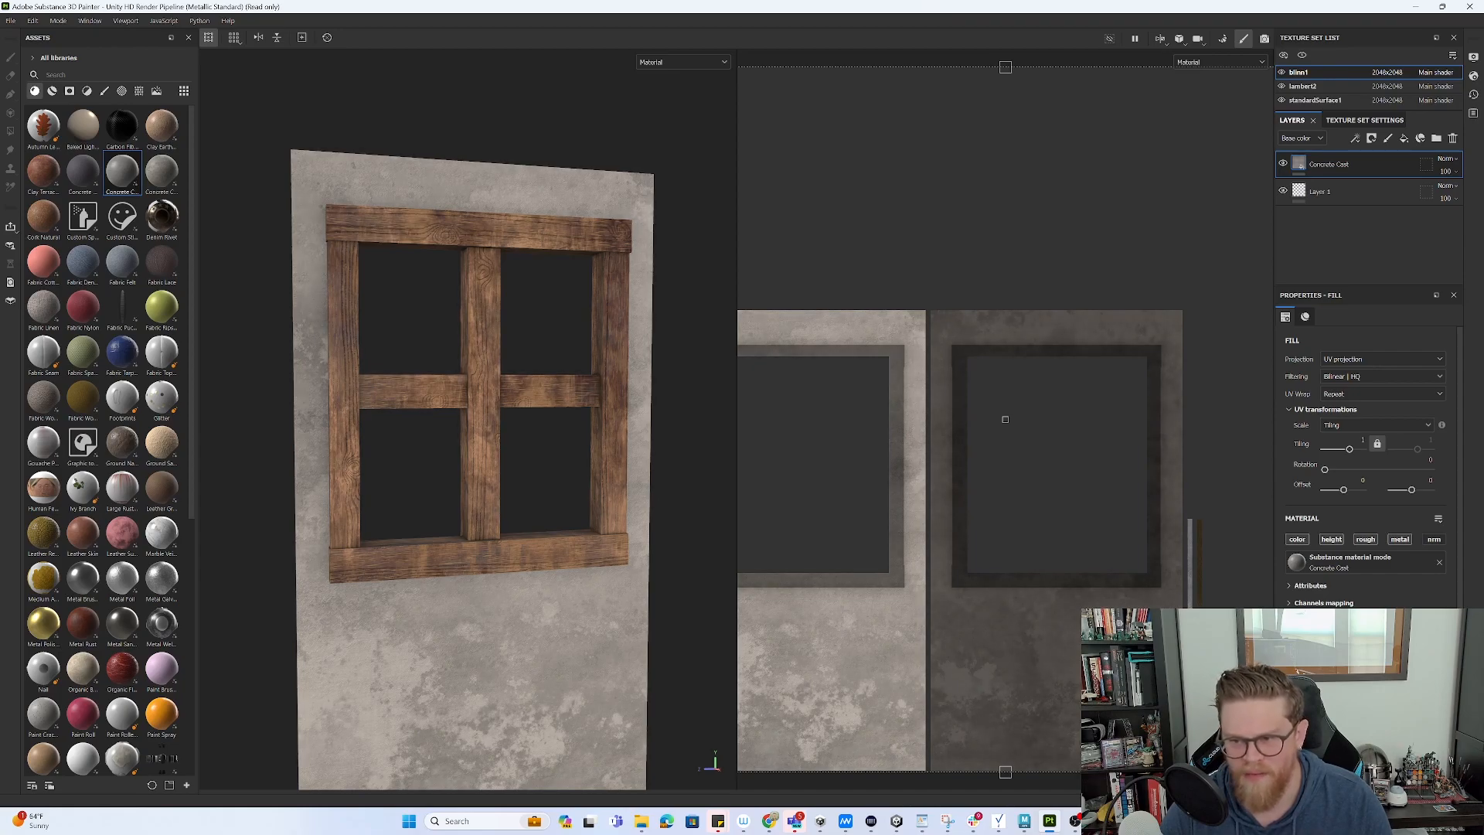
- Add a Paint Roll fill layer on top, coating the concrete wall pink-red
scroll(1367, 456, down, 1)
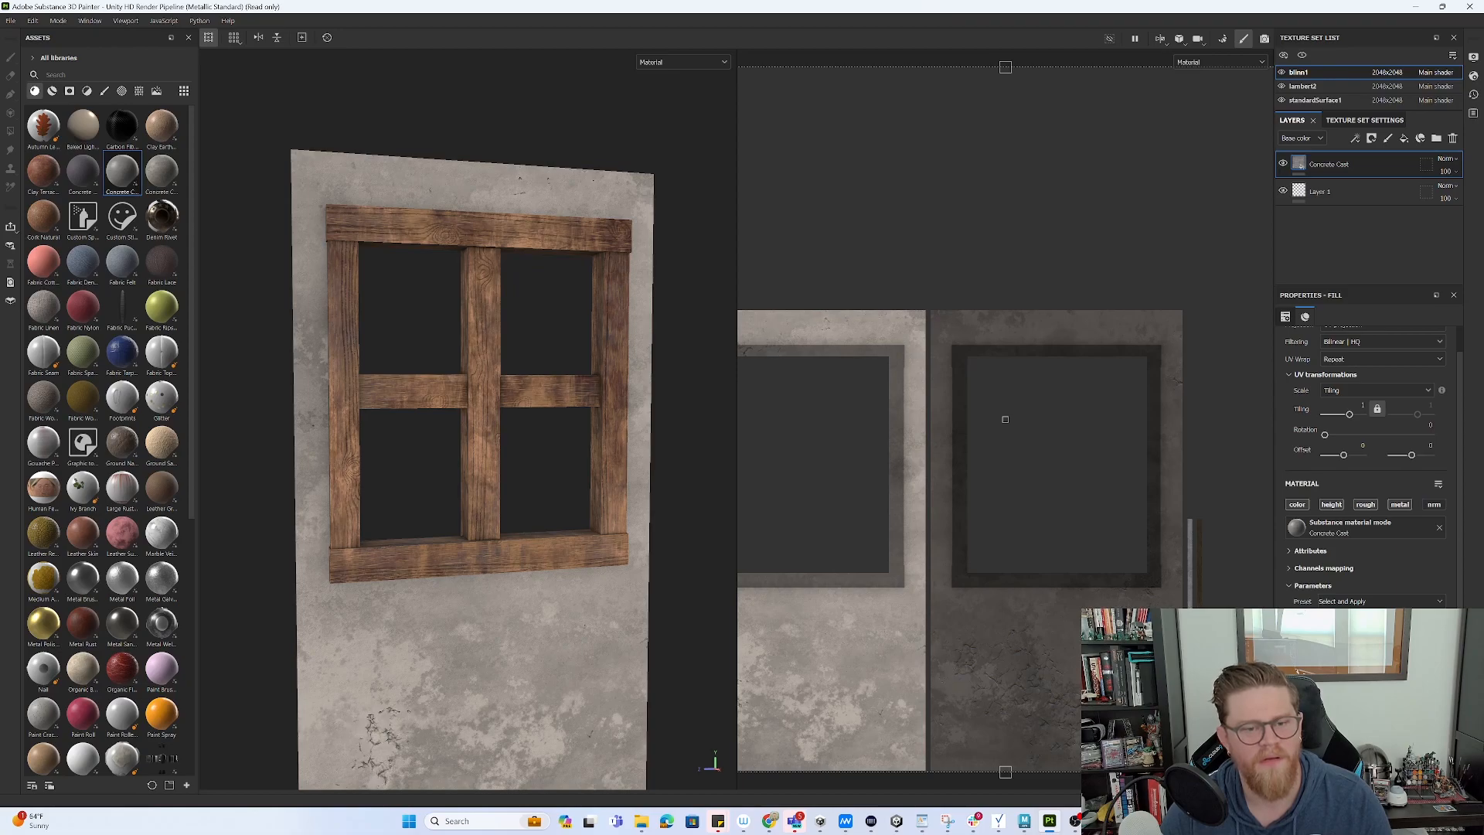
scroll(1368, 464, down, 3)
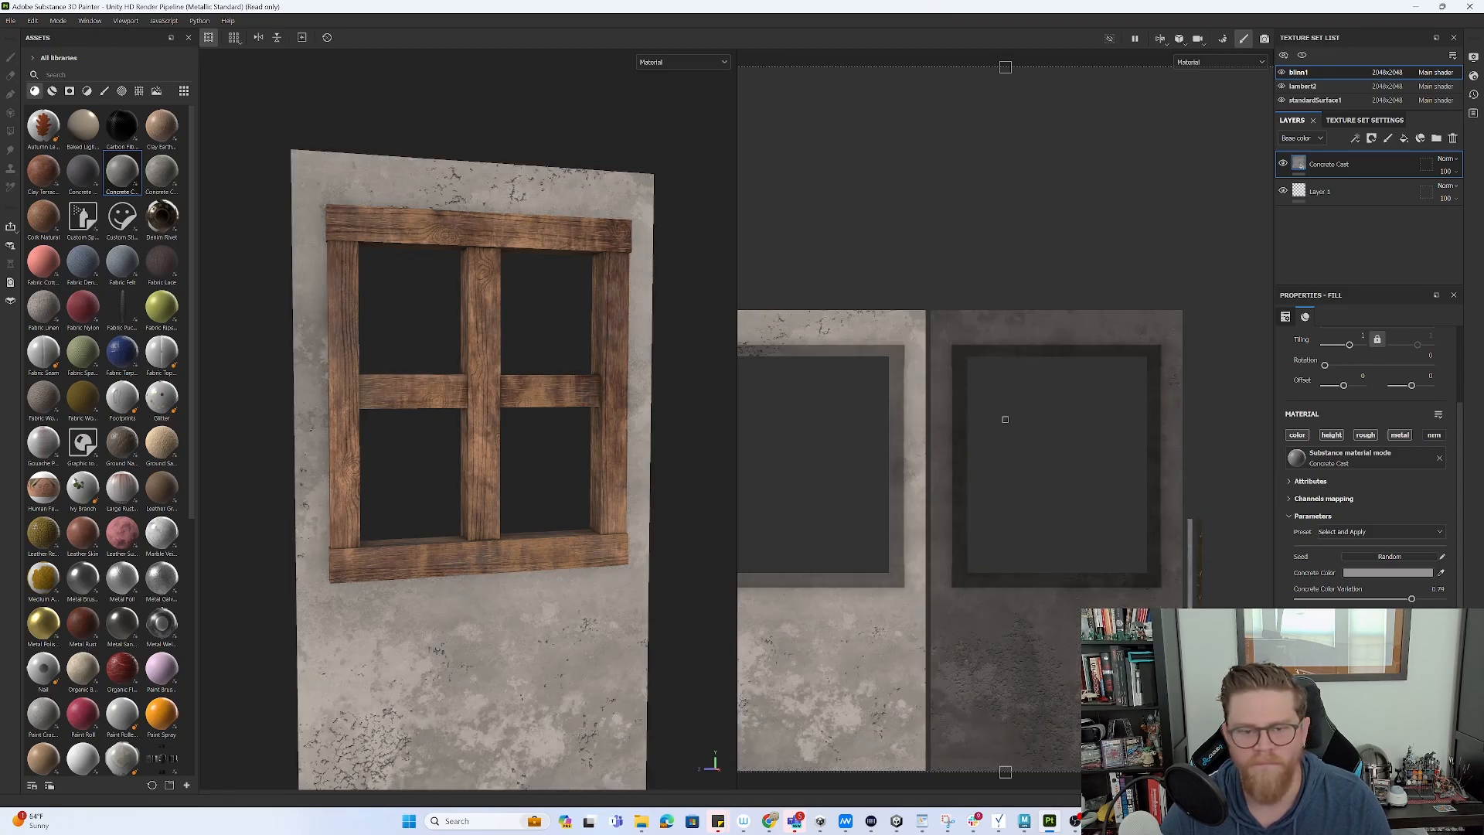
alt+drag(505, 572, 575, 631)
alt+middle_drag(604, 636, 605, 573)
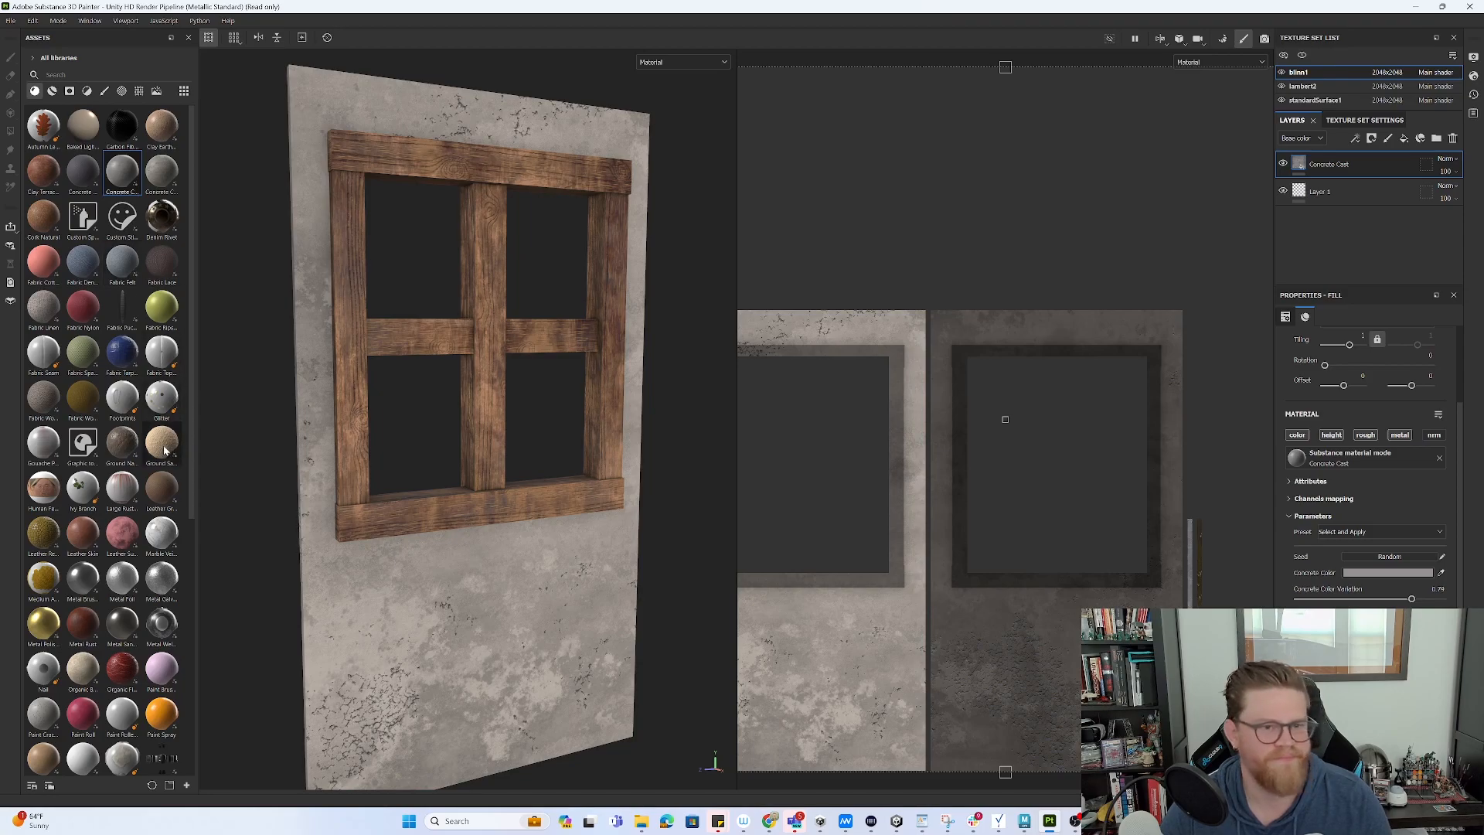
scroll(156, 489, down, 3)
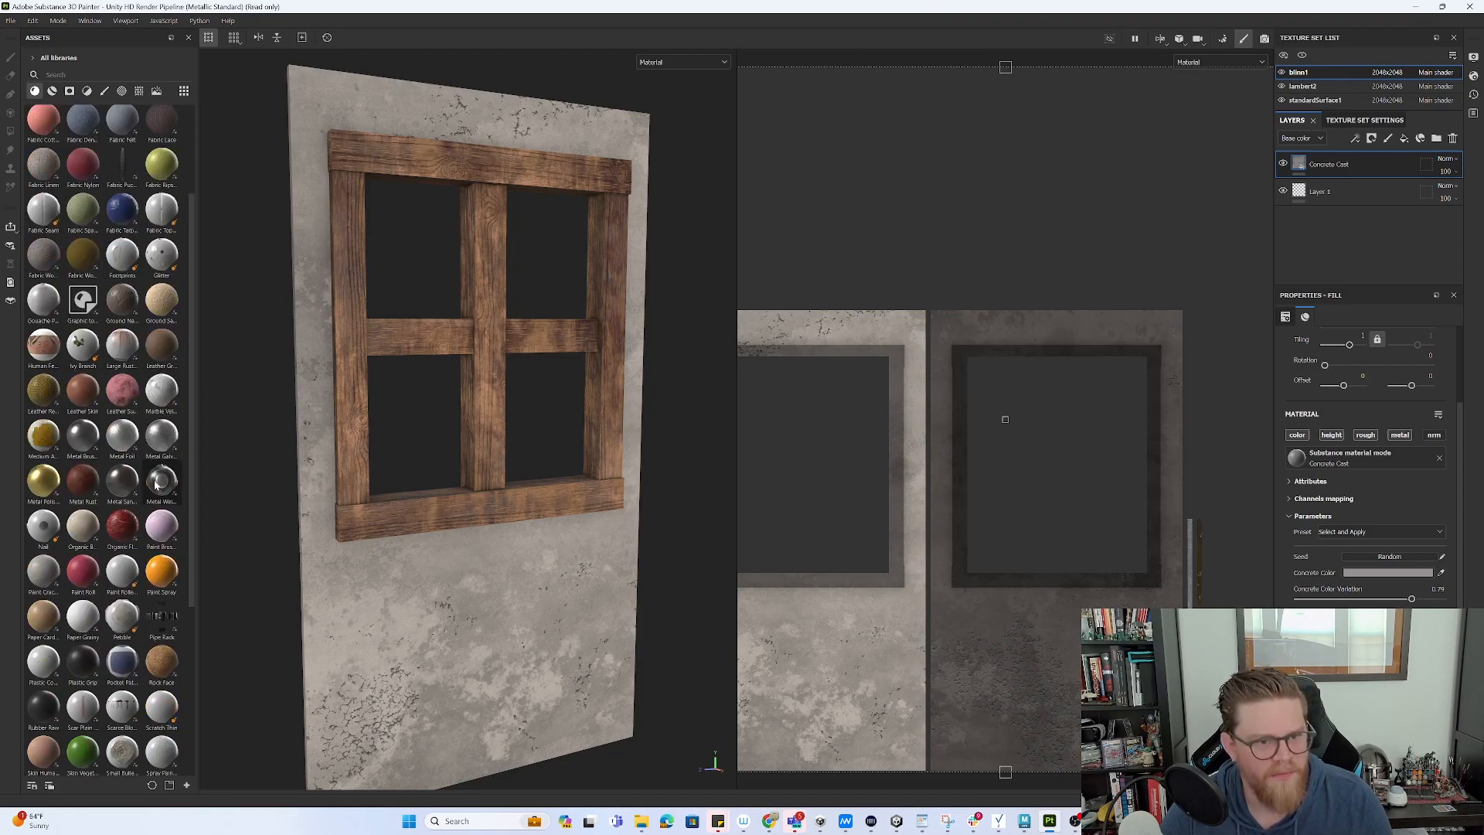
mouse_move(75, 572)
mouse_down()
mouse_move(1229, 266)
mouse_move(1349, 177)
mouse_move(1339, 191)
mouse_up()
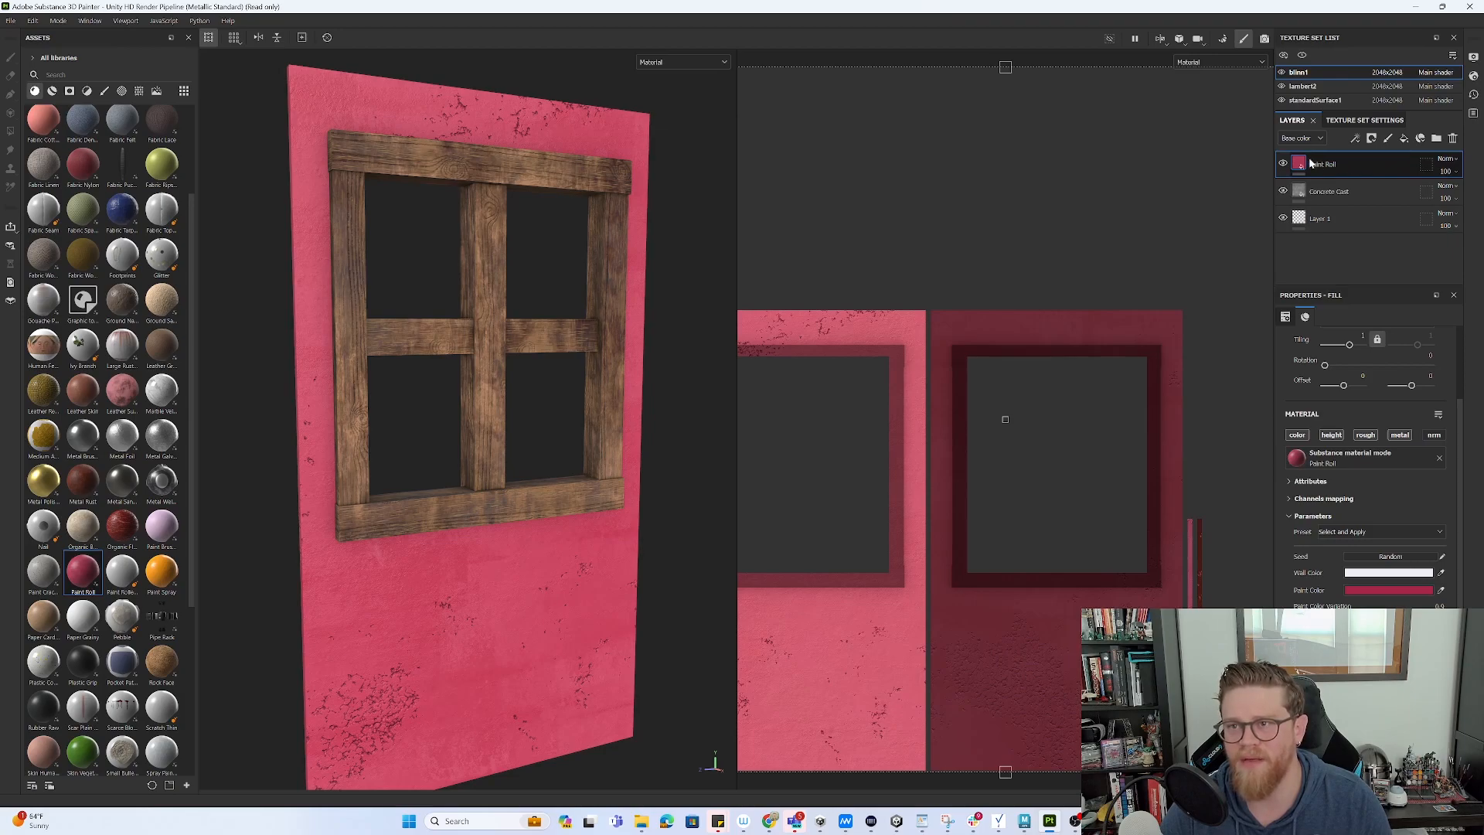
- Add a black mask to the Paint Roll layer and set the brush alpha to Brush Pastel
right_click(1314, 164)
click(1344, 182)
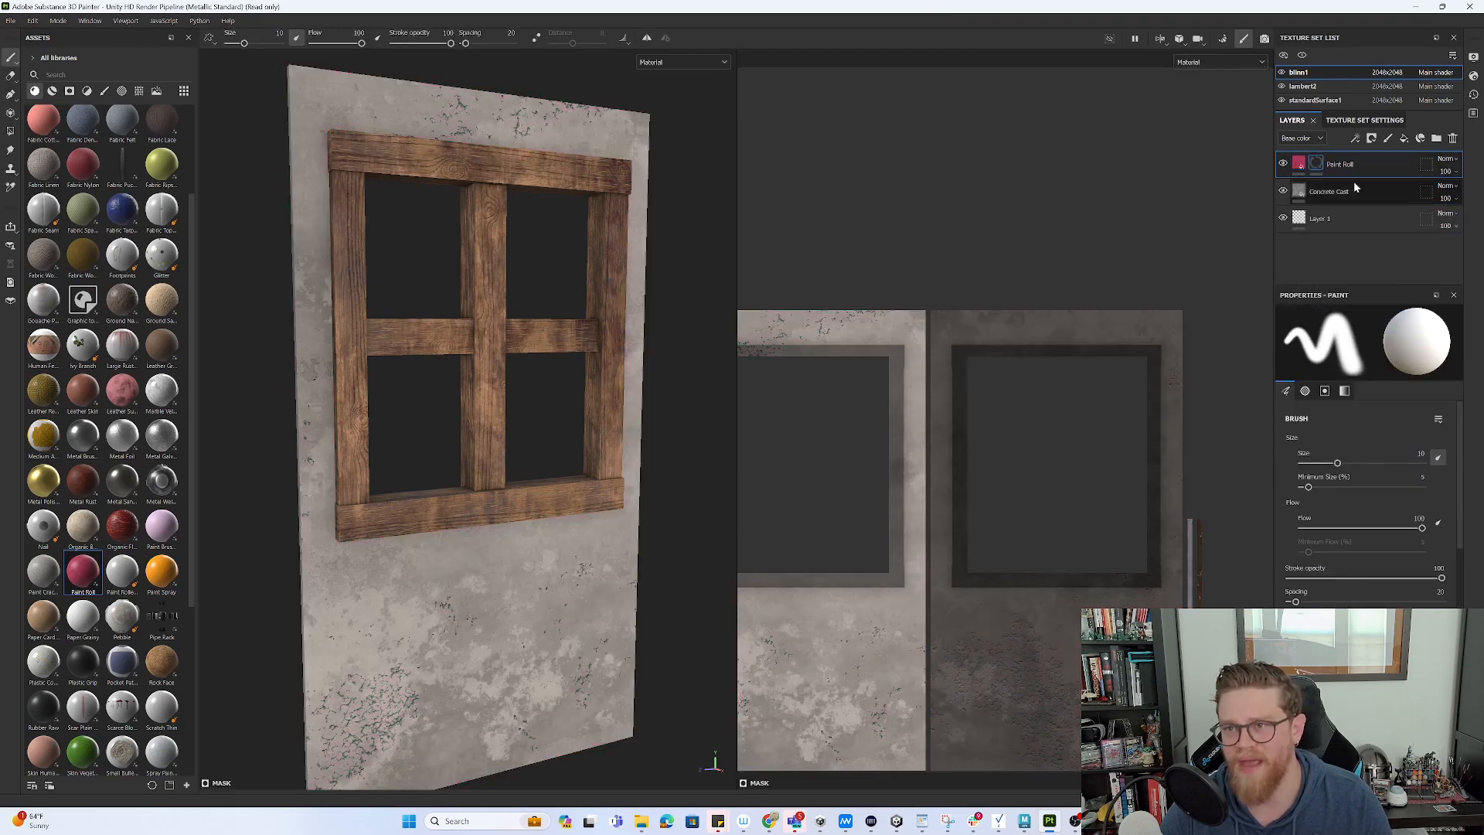
scroll(1353, 514, down, 3)
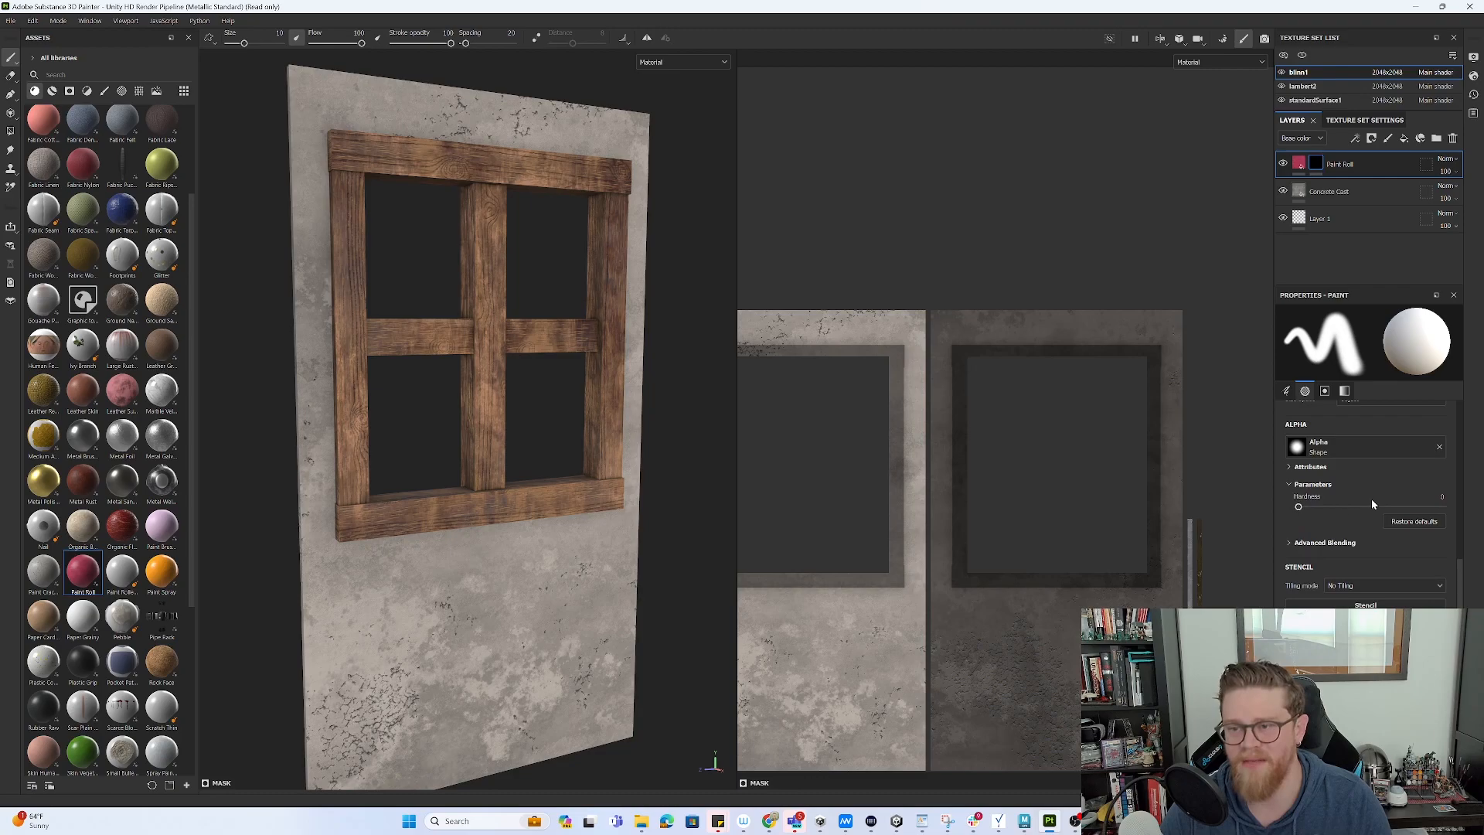
click(1306, 450)
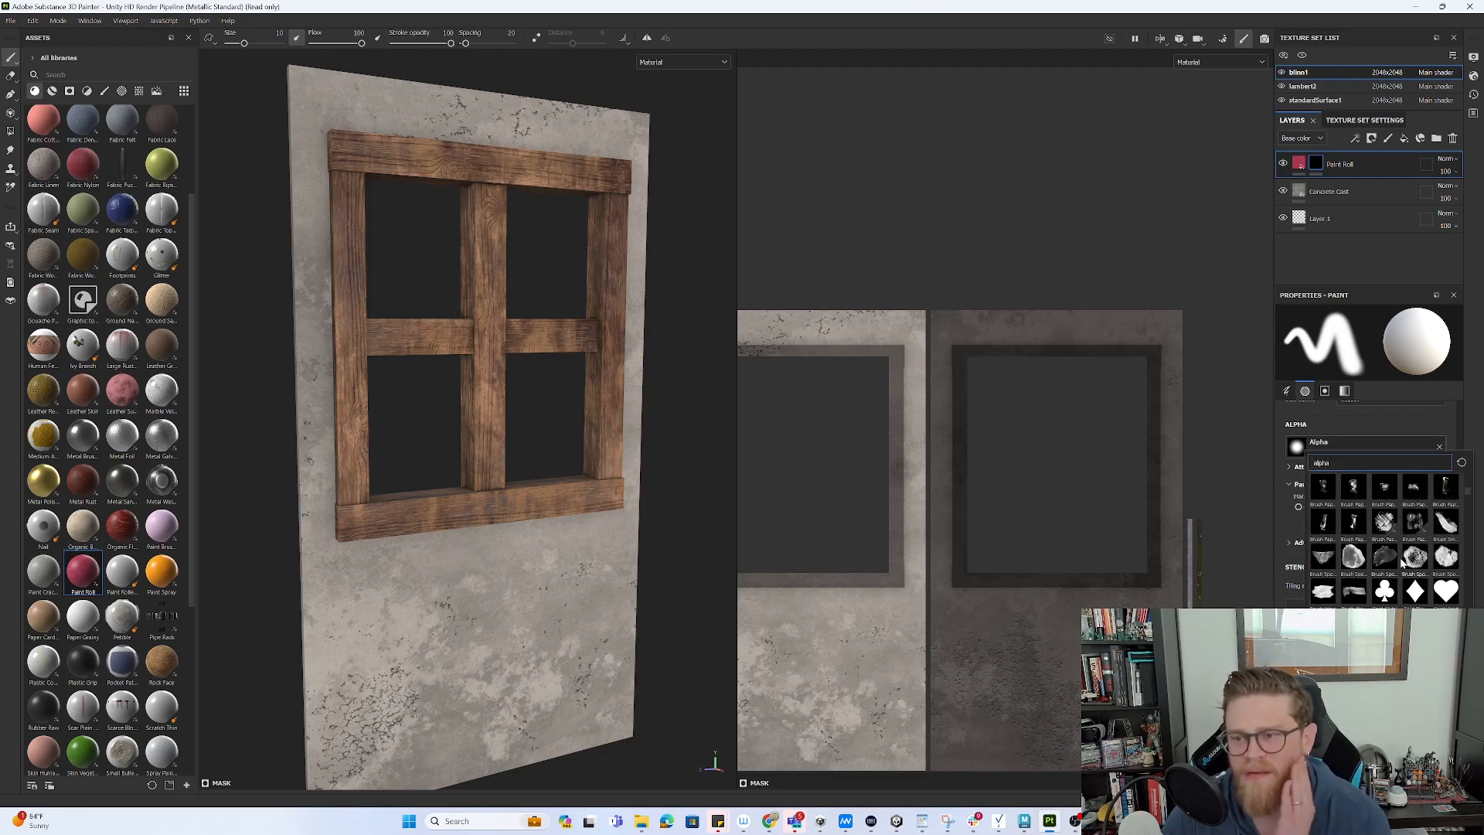
click(1382, 525)
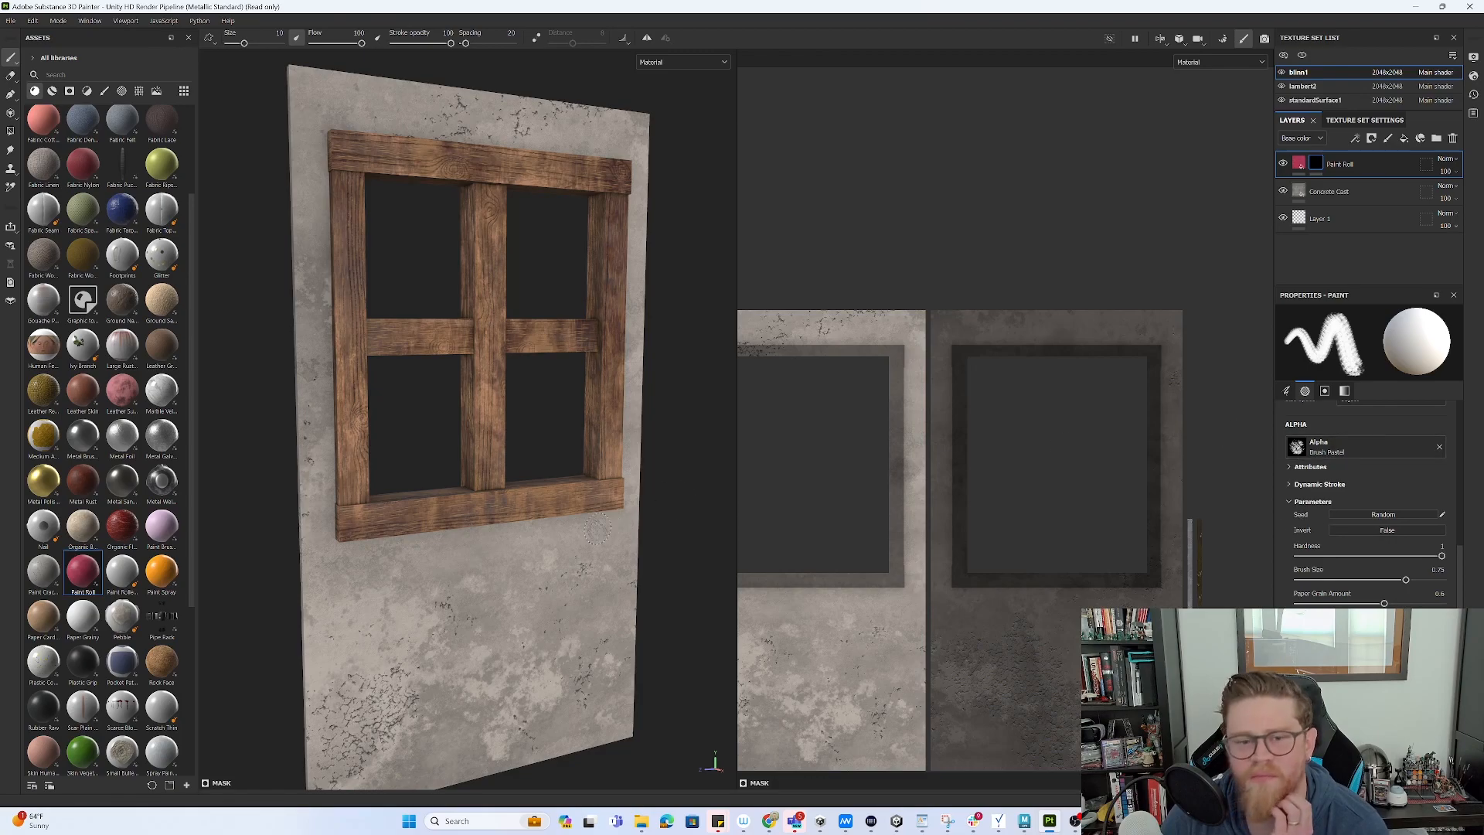
- Tune brush size and 40 stroke opacity, test and undo strokes, then restore full opacity
key(bracketright)
key(bracketright)
key(bracketright)
key(bracketright)
key(bracketright)
key(bracketright)
key(bracketright)
key(bracketright)
key(bracketright)
key(bracketright)
key(bracketright)
key(bracketright)
key(bracketright)
key(bracketright)
key(bracketright)
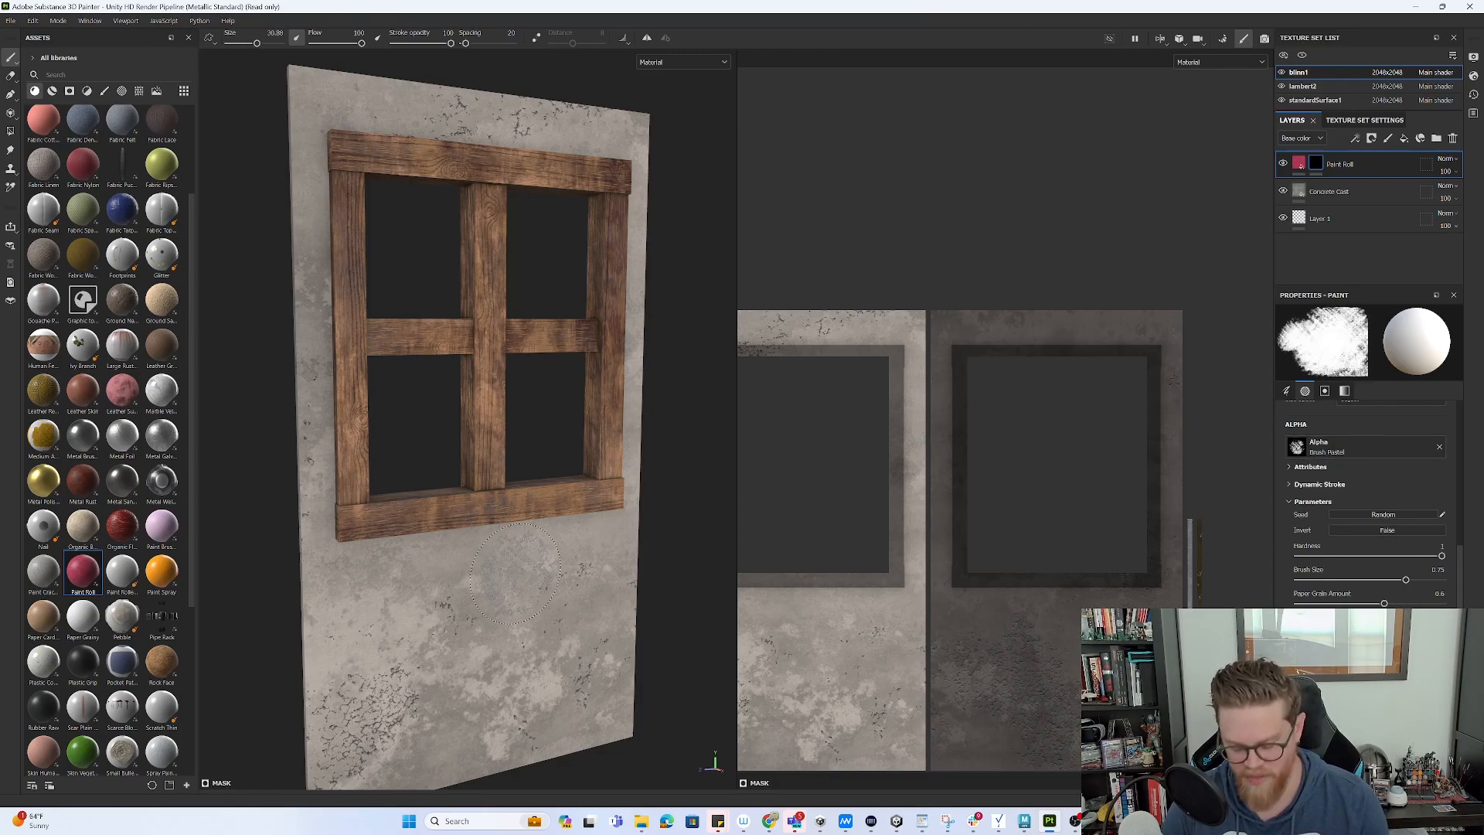
drag(258, 43, 254, 44)
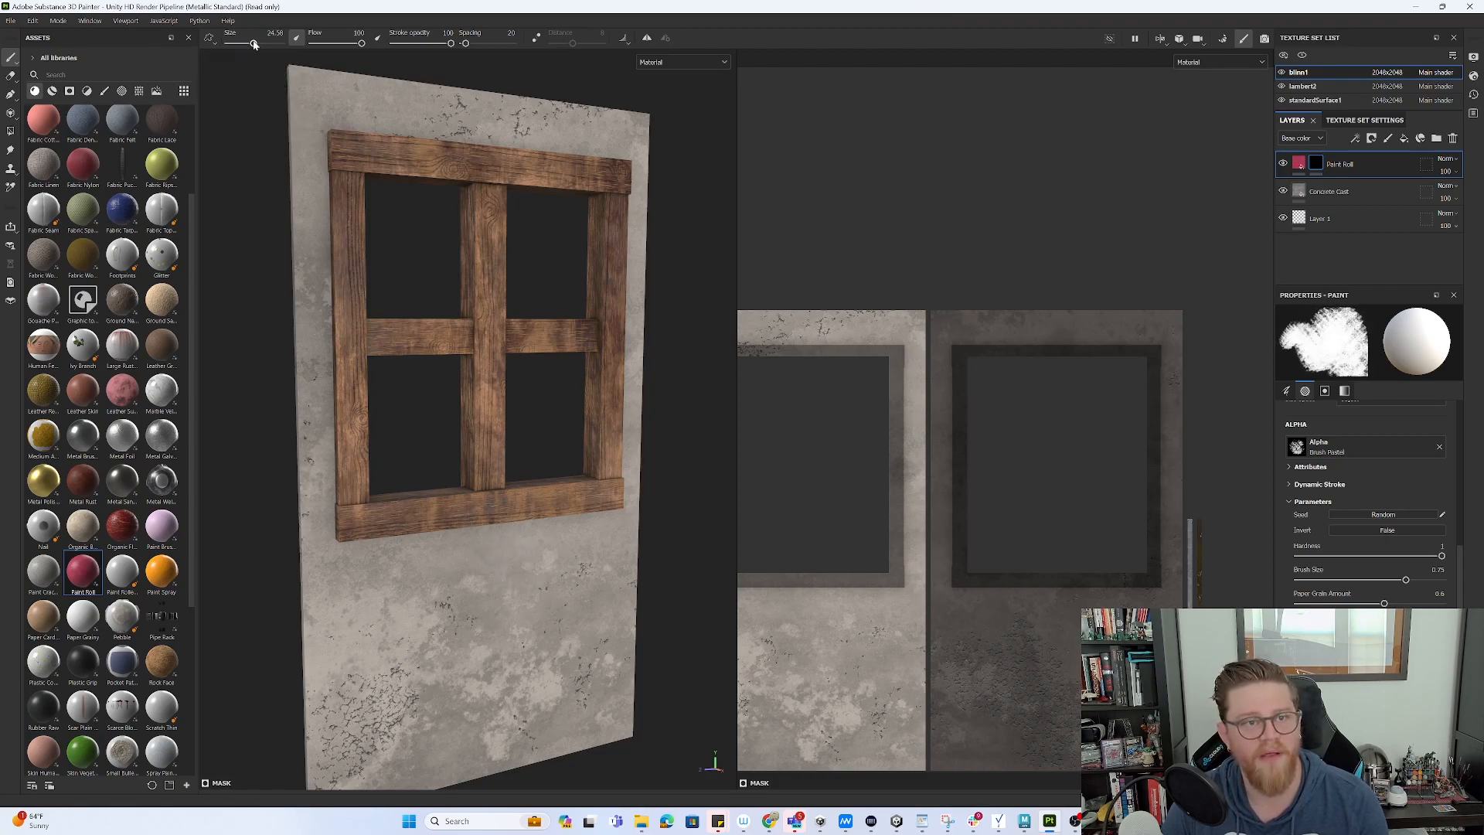
click(549, 575)
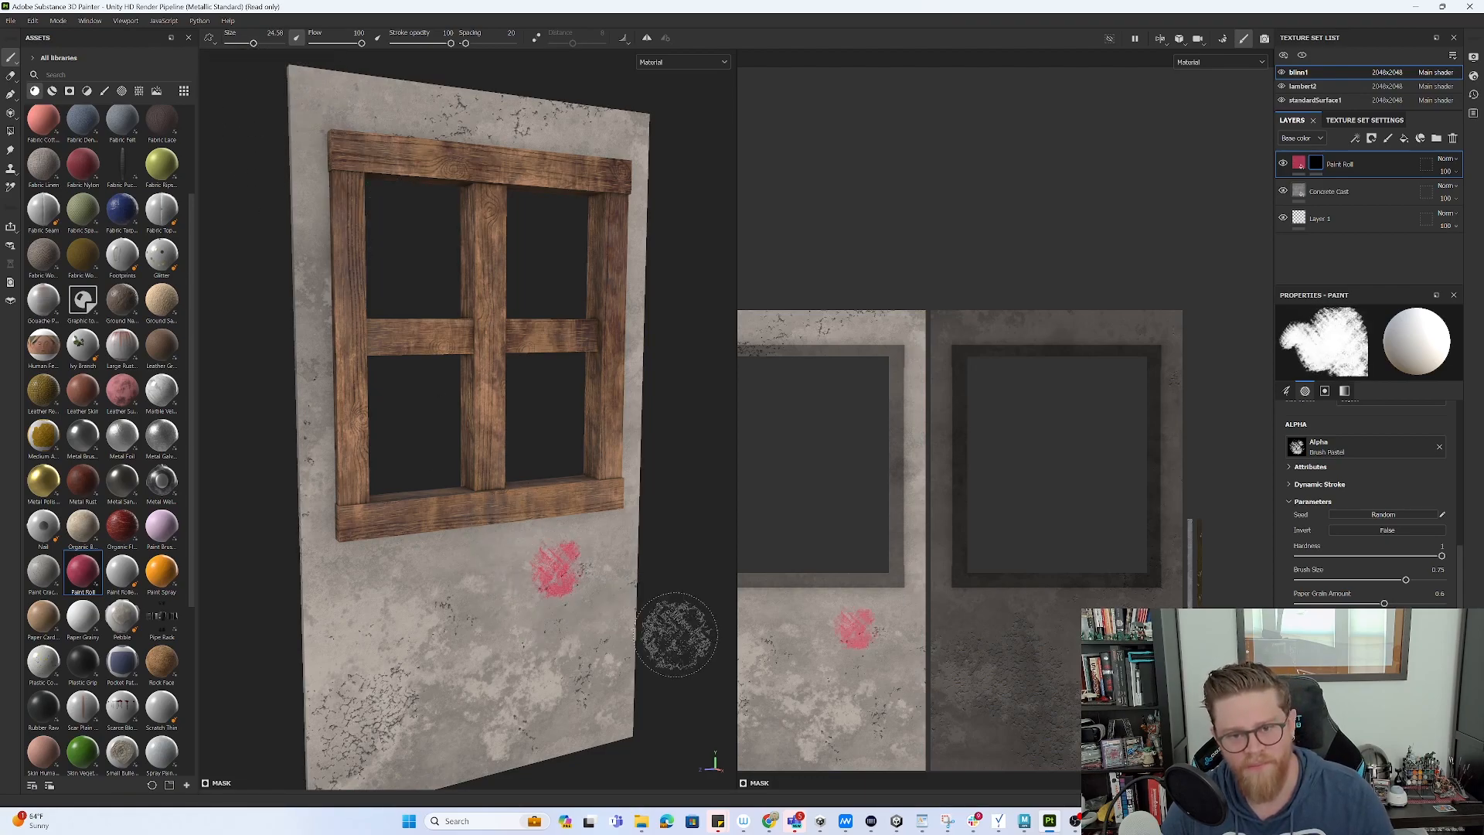
key(ctrl+z)
drag(450, 44, 417, 43)
click(604, 567)
drag(587, 626, 266, 738)
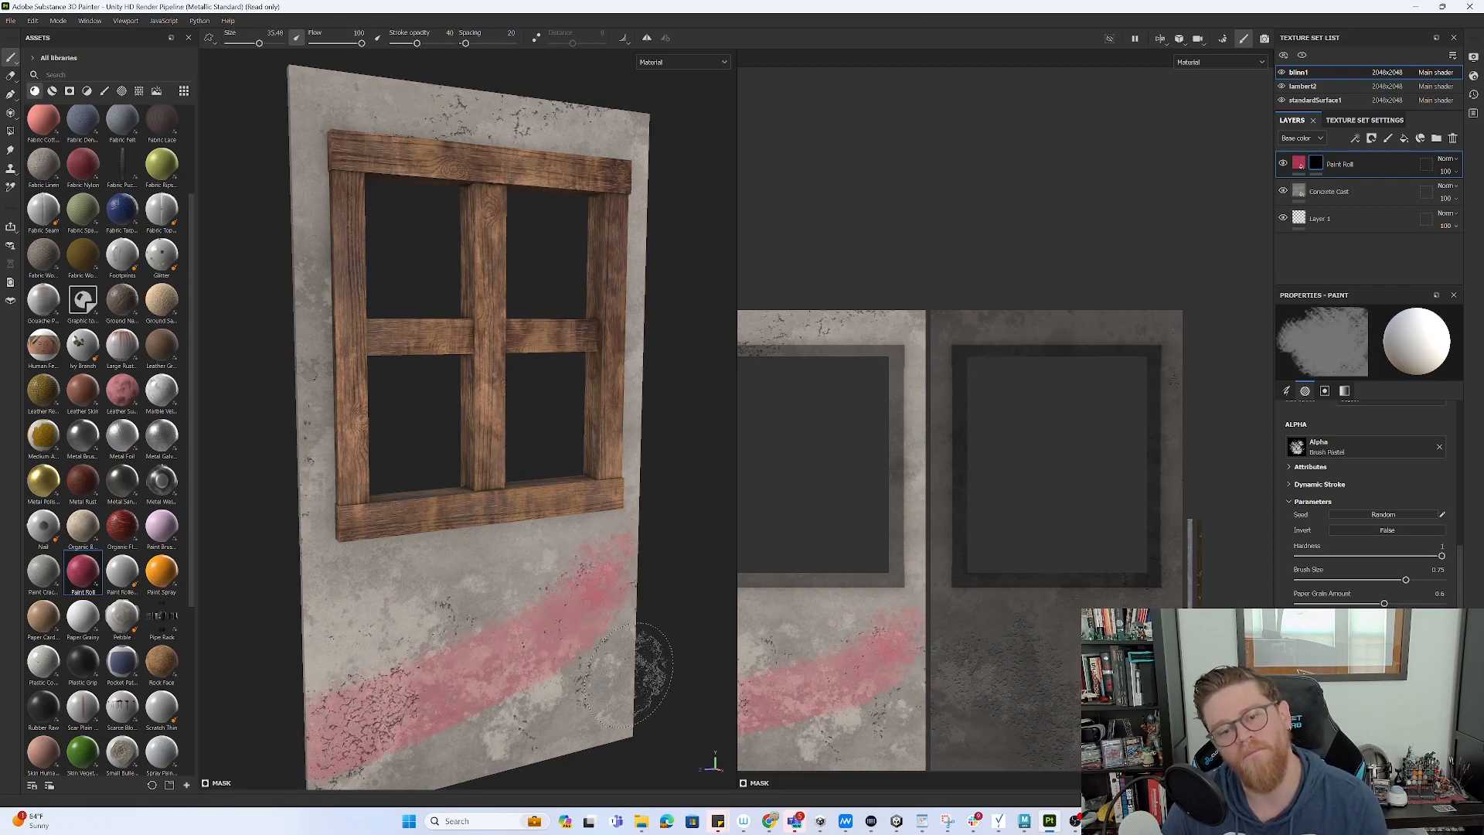
key(ctrl+z)
key(ctrl+z)
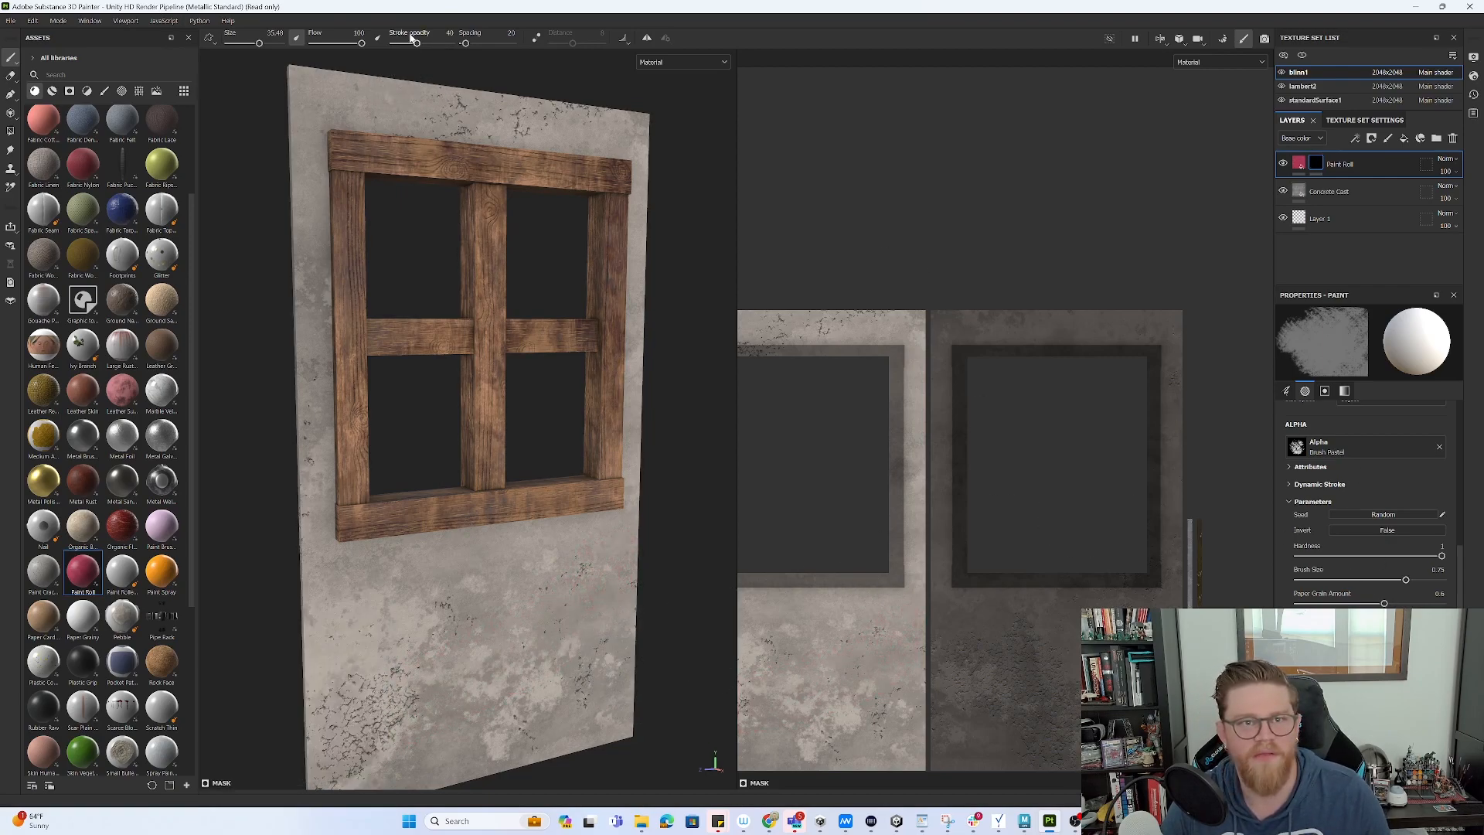
drag(421, 48, 502, 52)
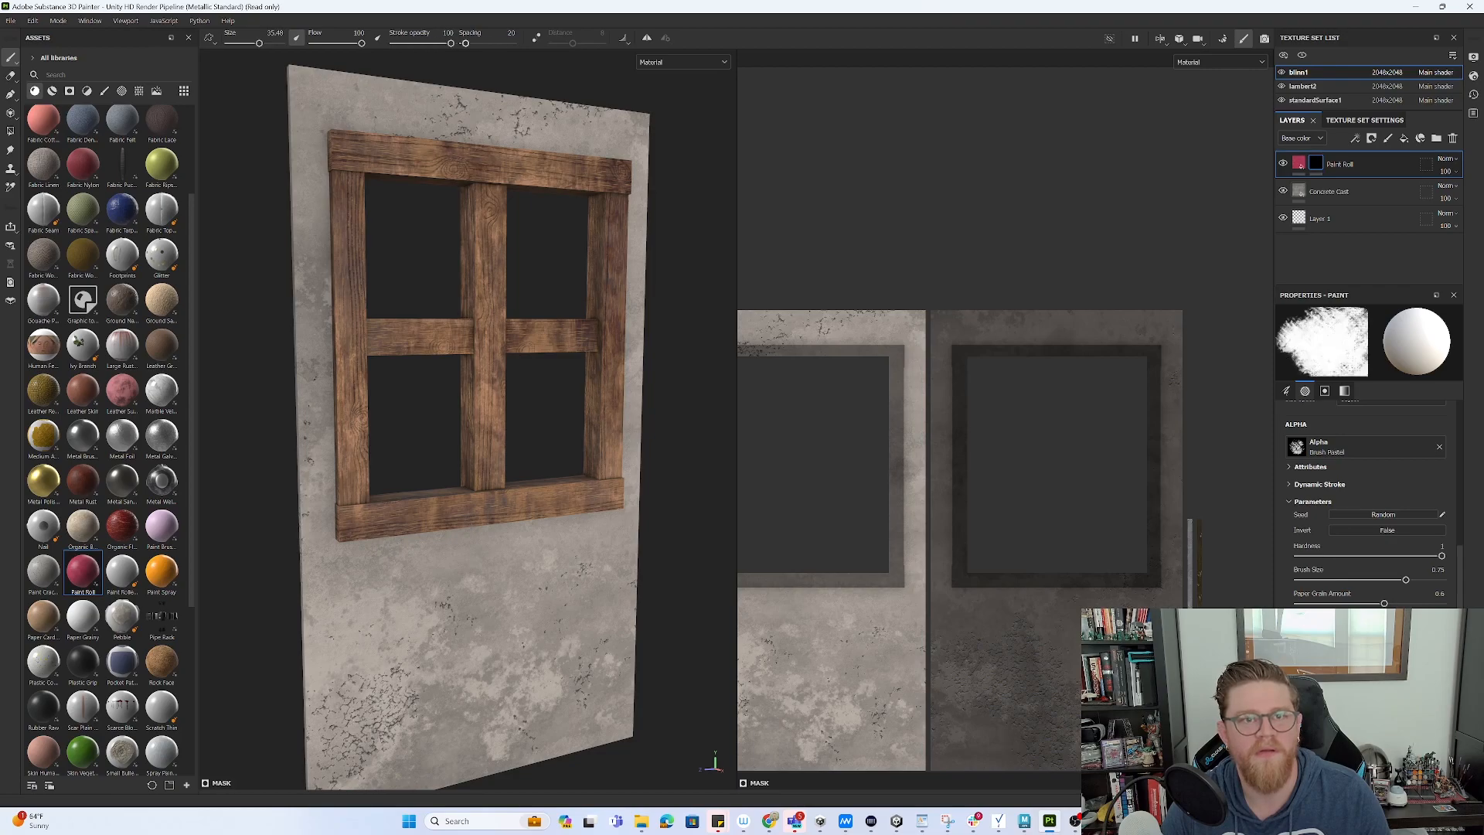
- Set the Paint Roll layer's paint colour to near-white
click(1298, 164)
click(1390, 590)
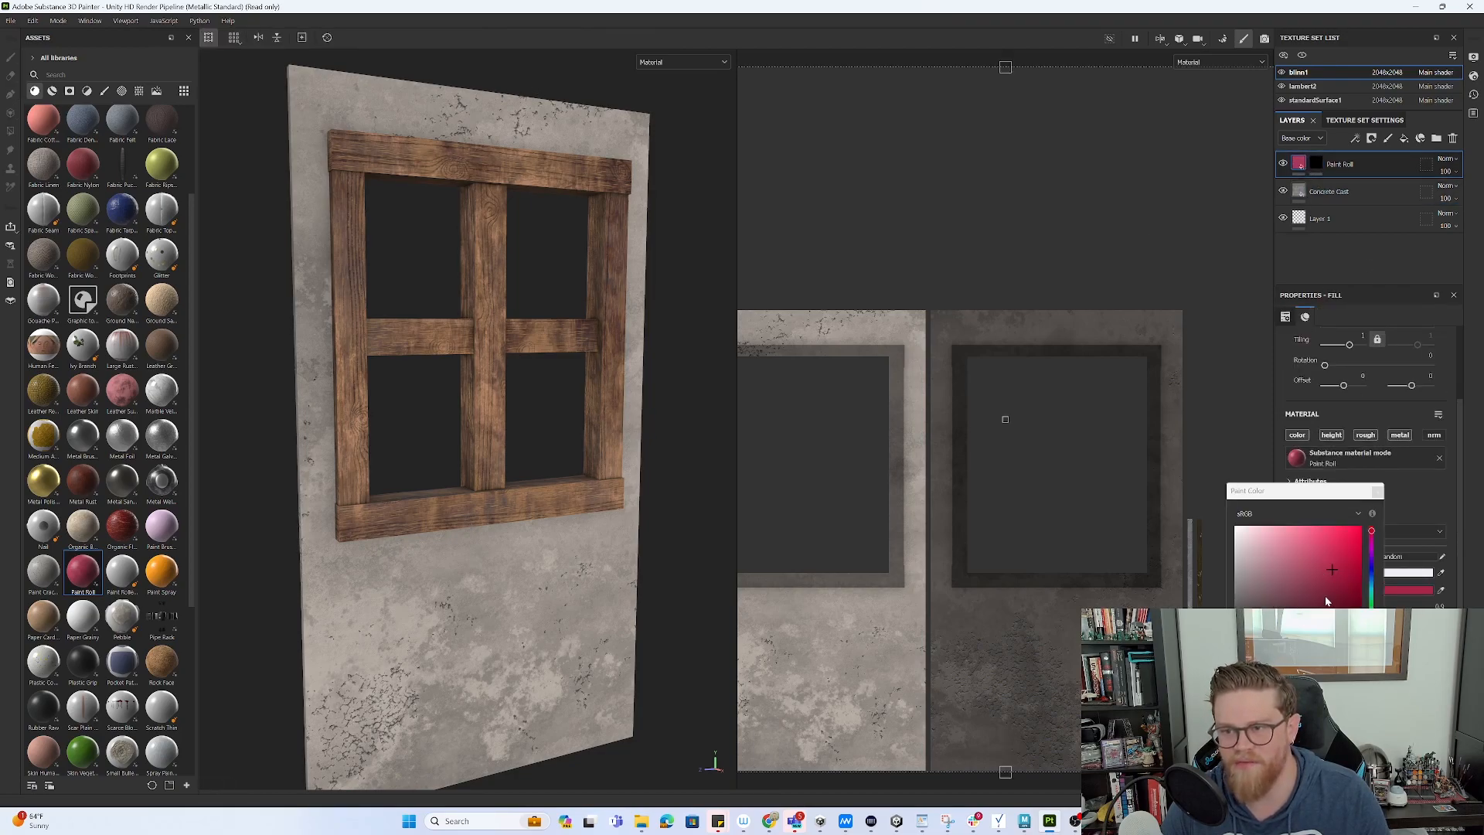
click(1293, 602)
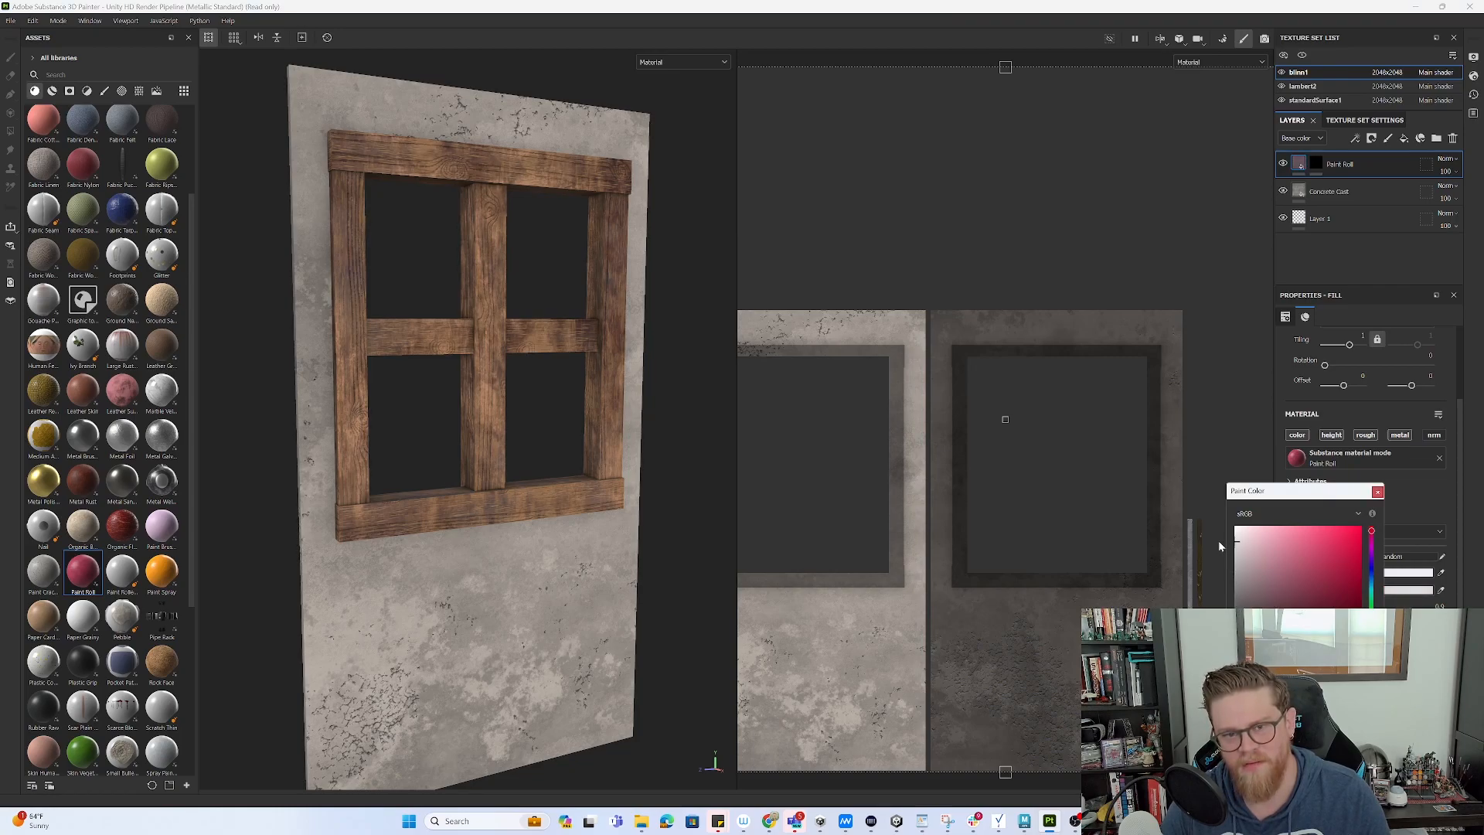
click(1377, 492)
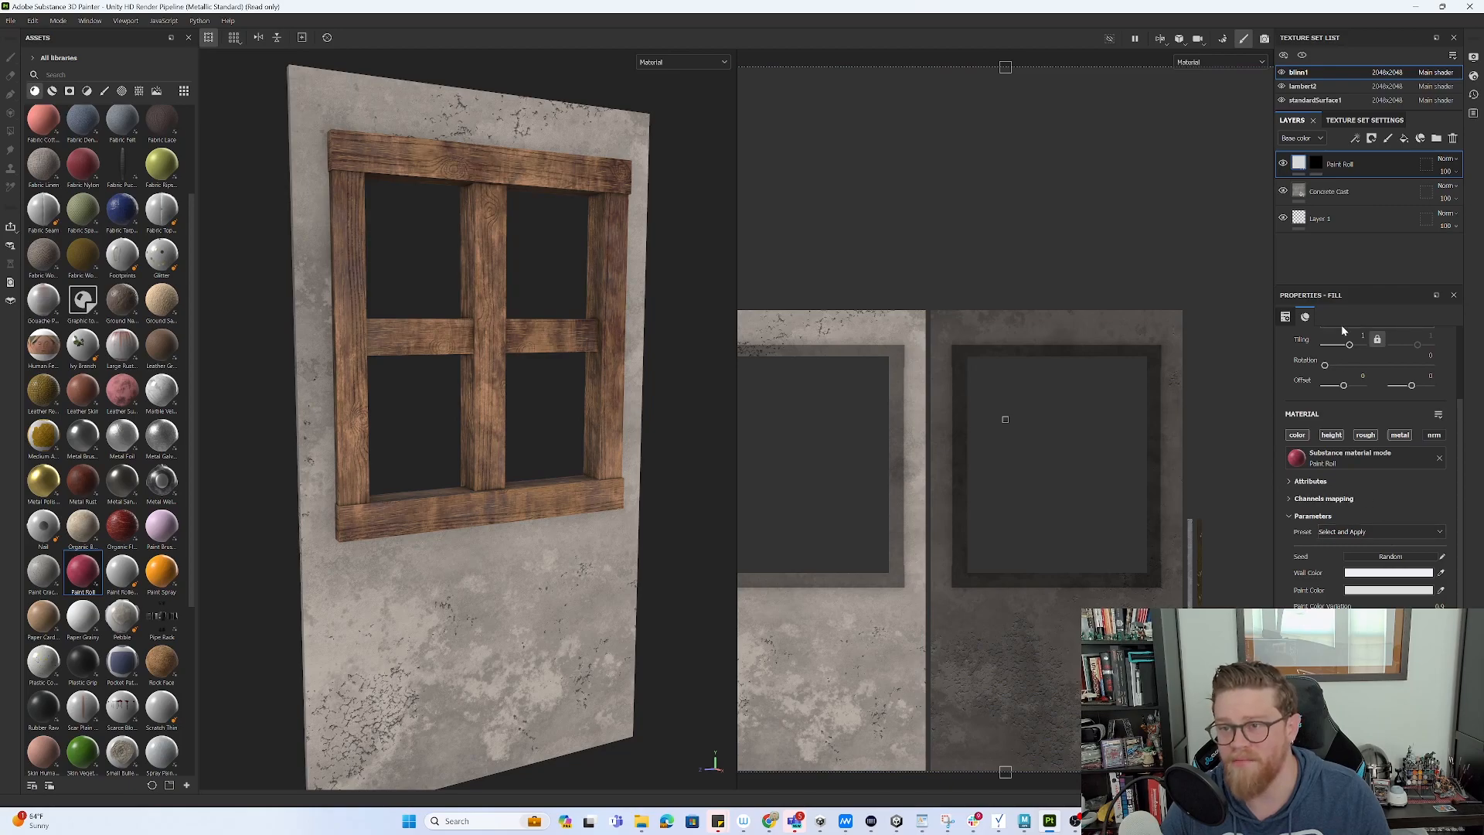
- On Paint Roll's mask, try Cracks Cells crack strokes across the lower wall, then undo them
click(1316, 163)
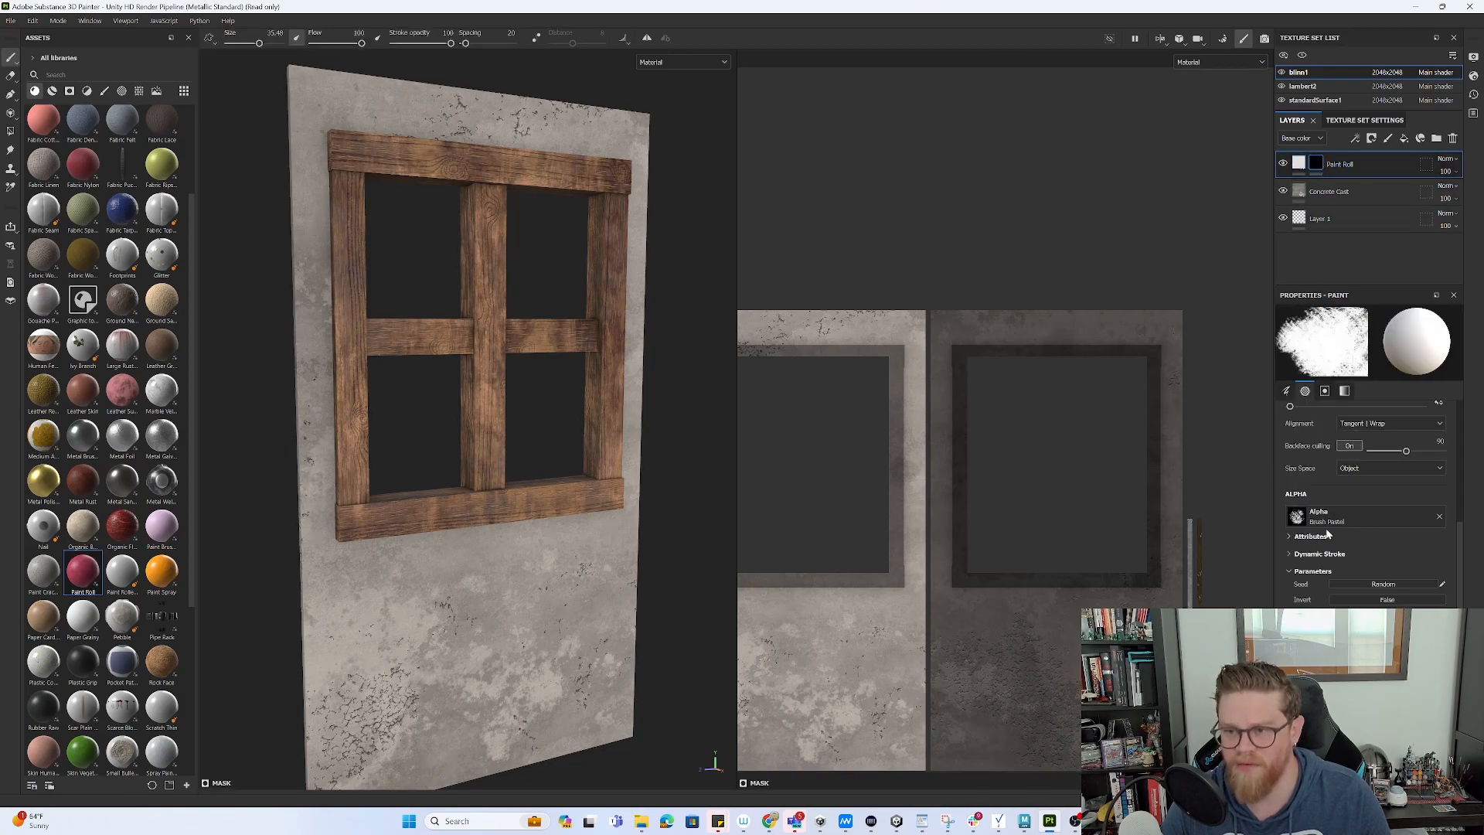
click(1404, 520)
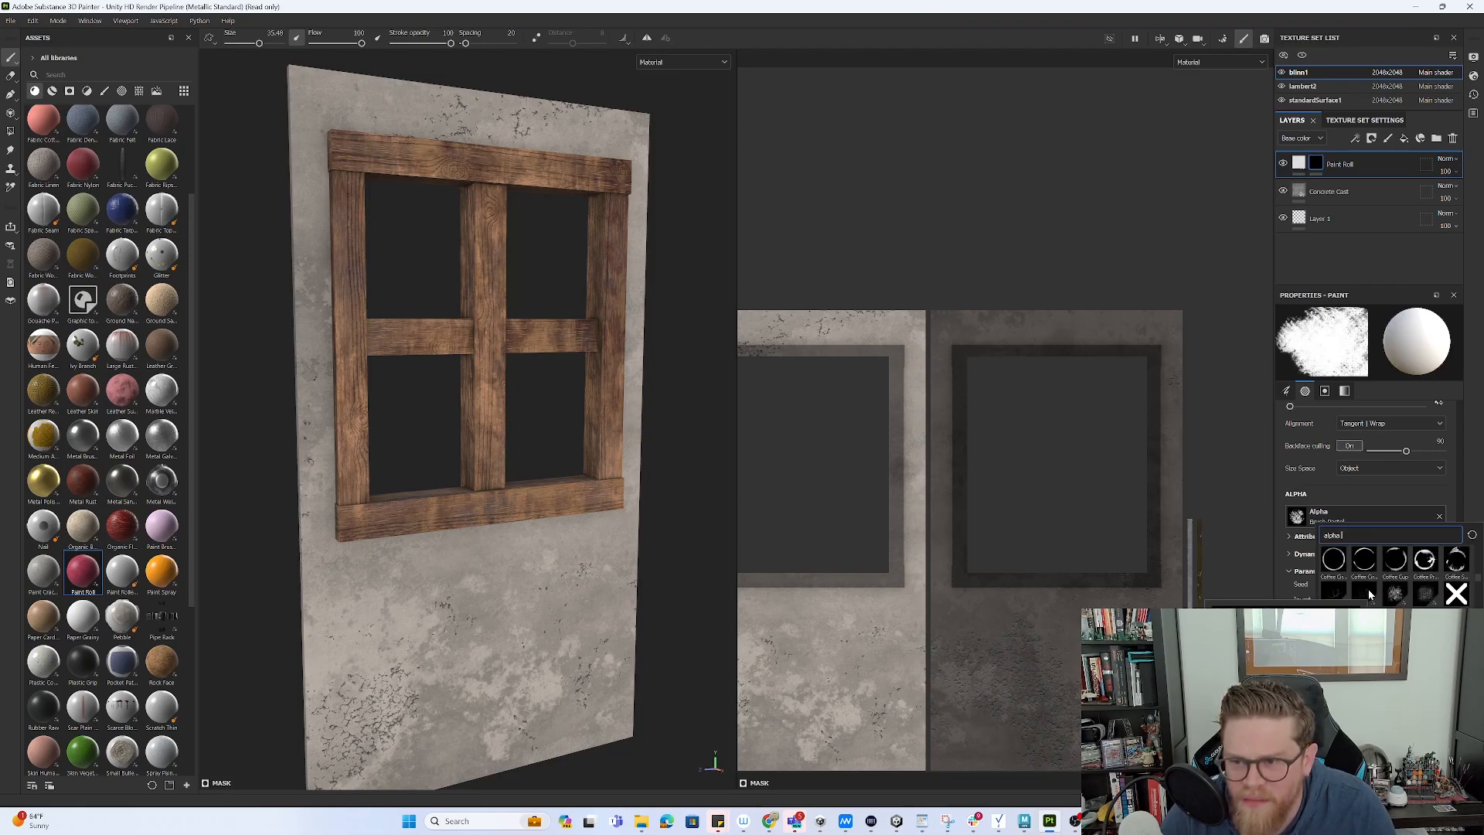
click(1366, 593)
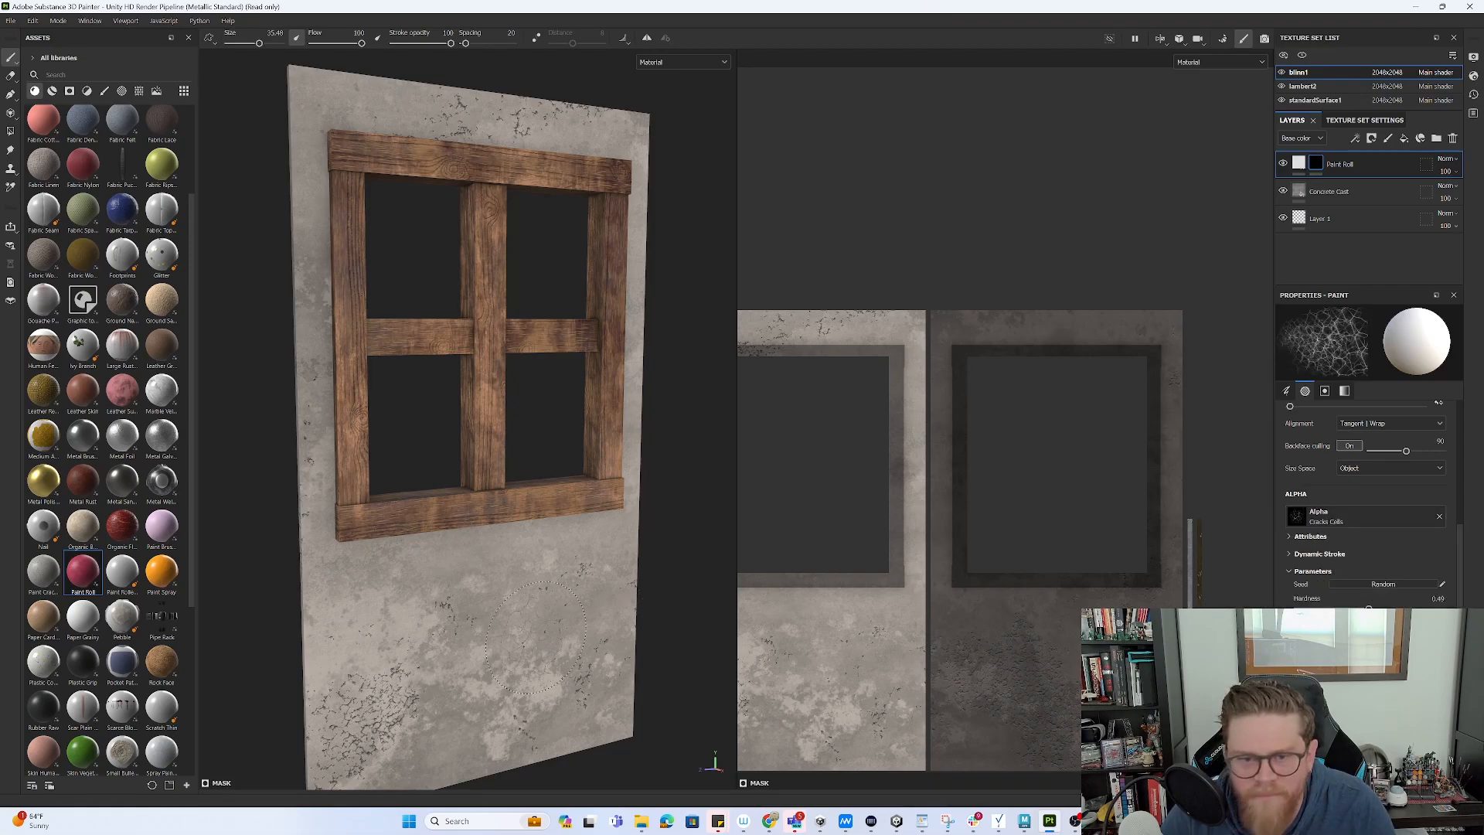
drag(574, 622, 658, 527)
key(ctrl+z)
key(ctrl+z)
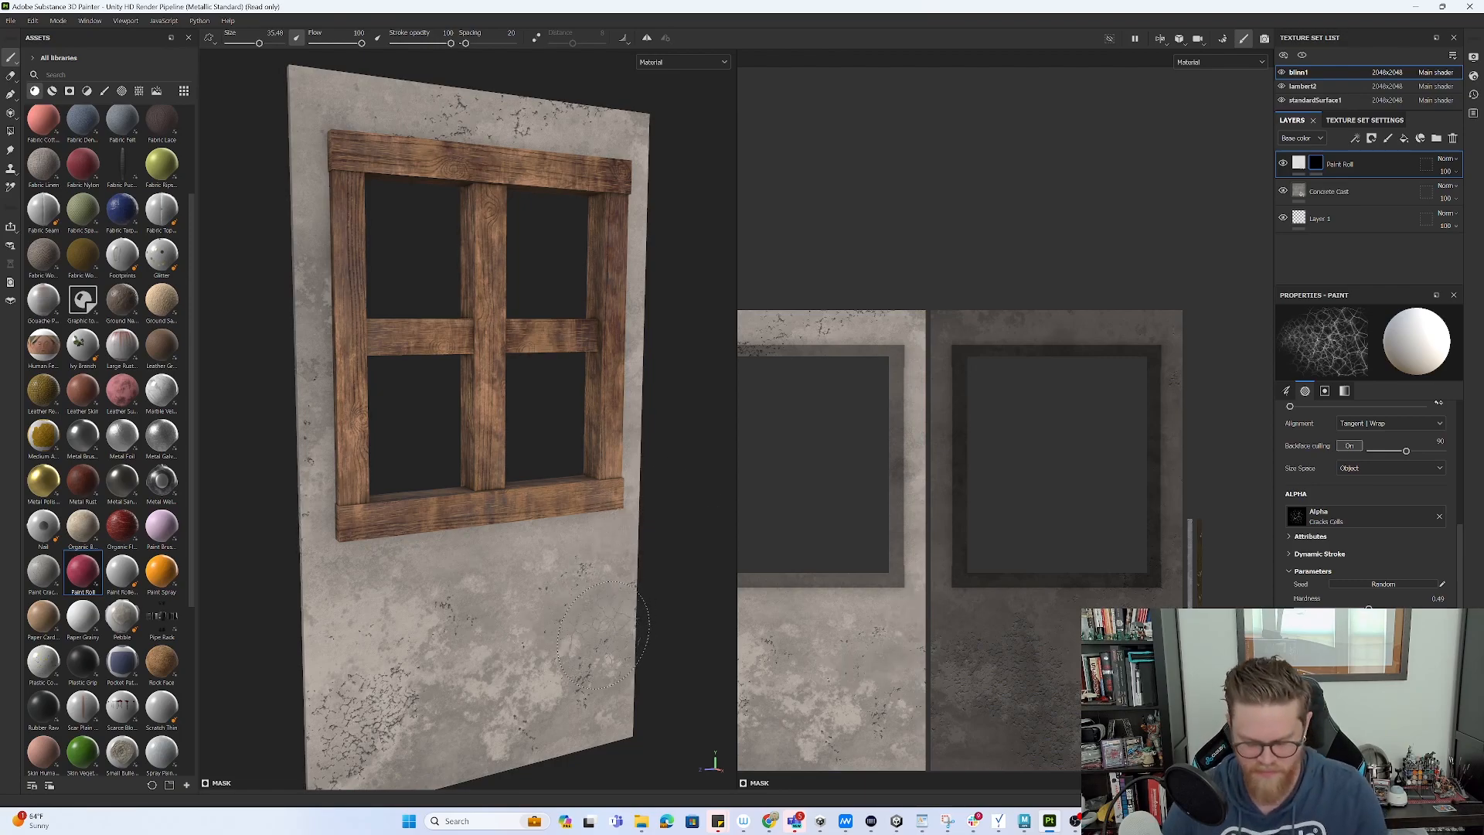
click(606, 575)
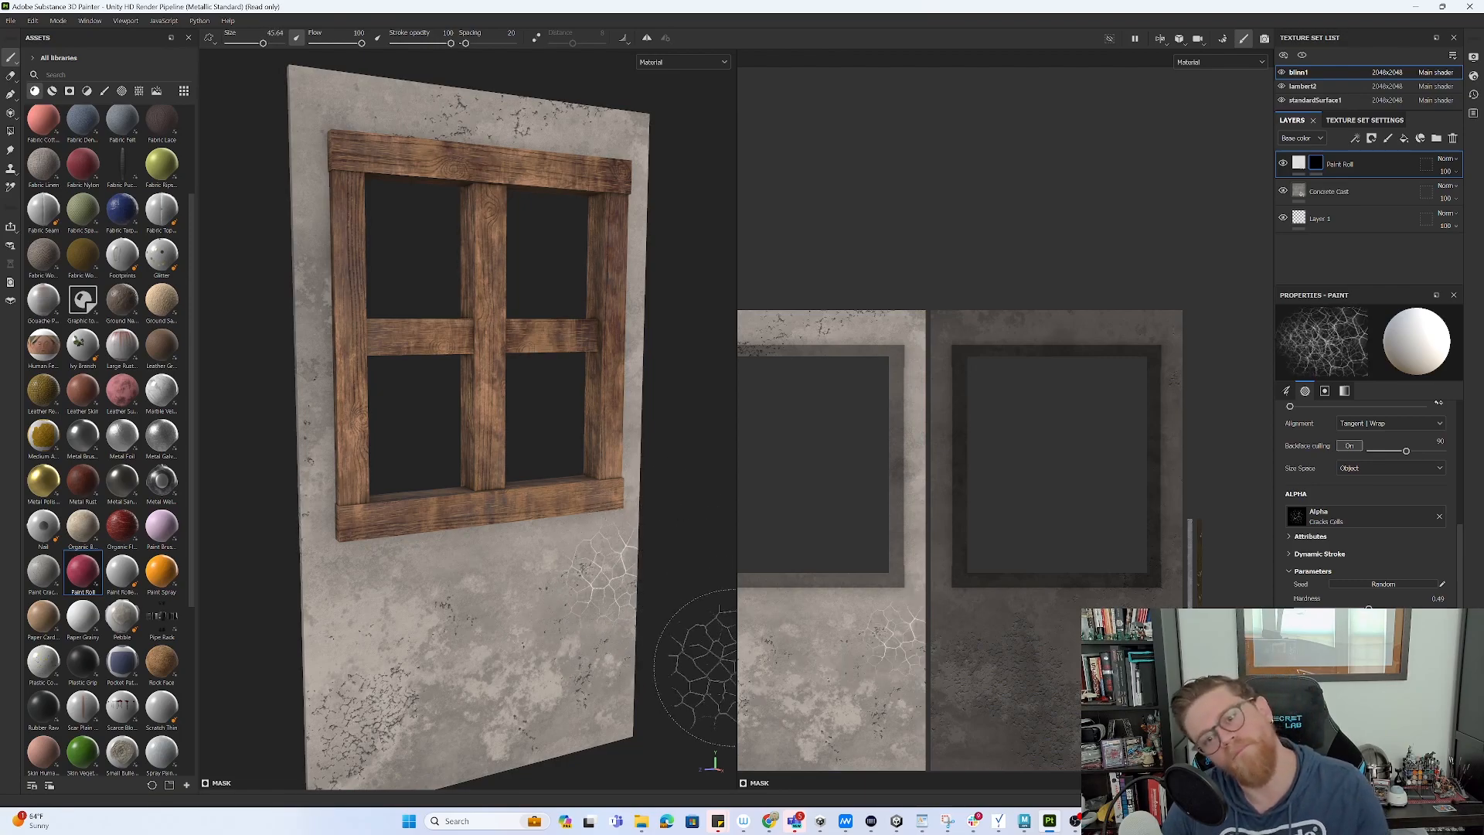
drag(657, 695, 279, 472)
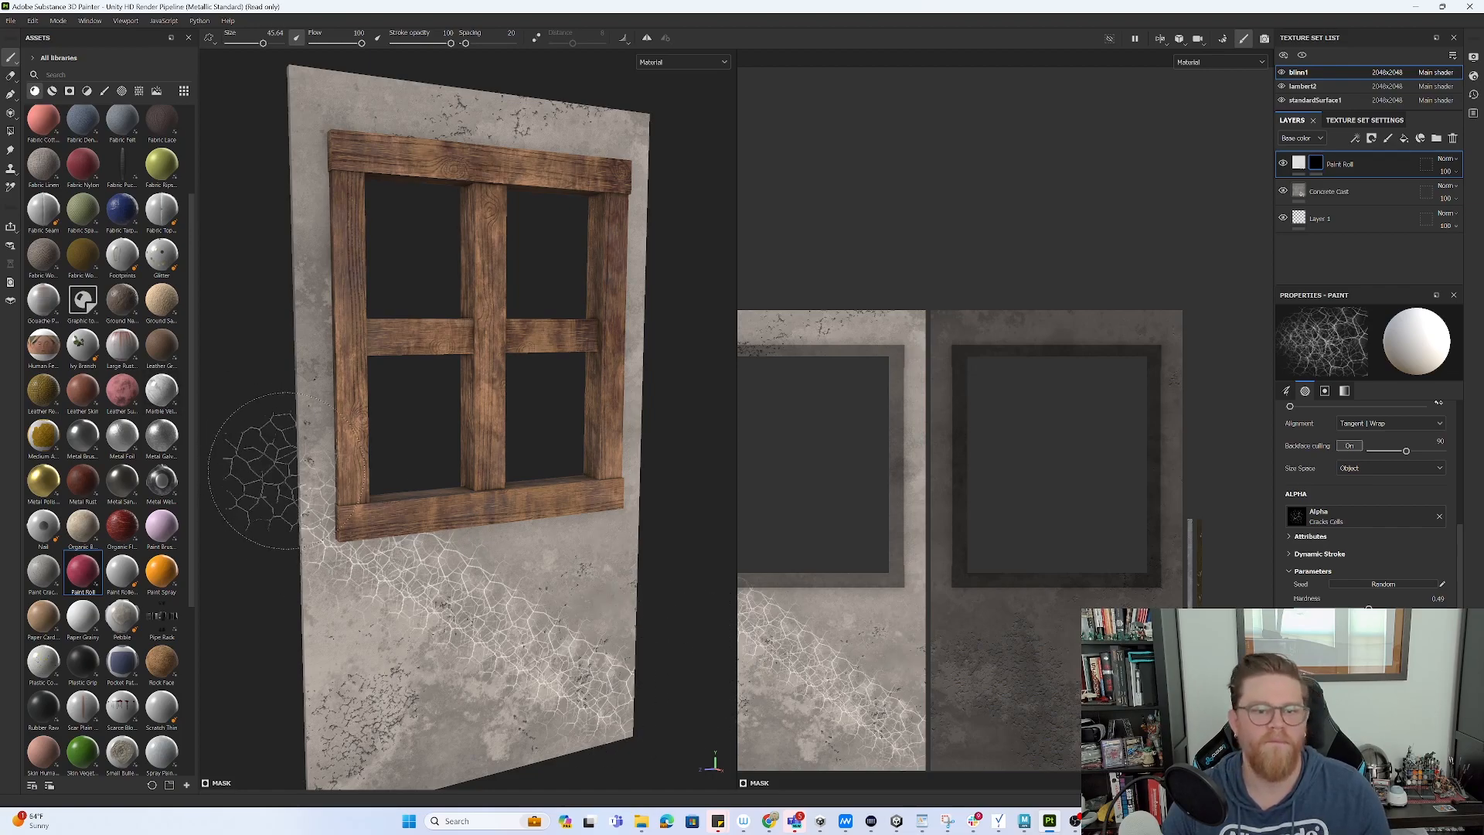
key(ctrl+z)
- Change the brush alpha from Cracks Cells to Dirt Brushed
click(1365, 522)
scroll(1391, 576, down, 5)
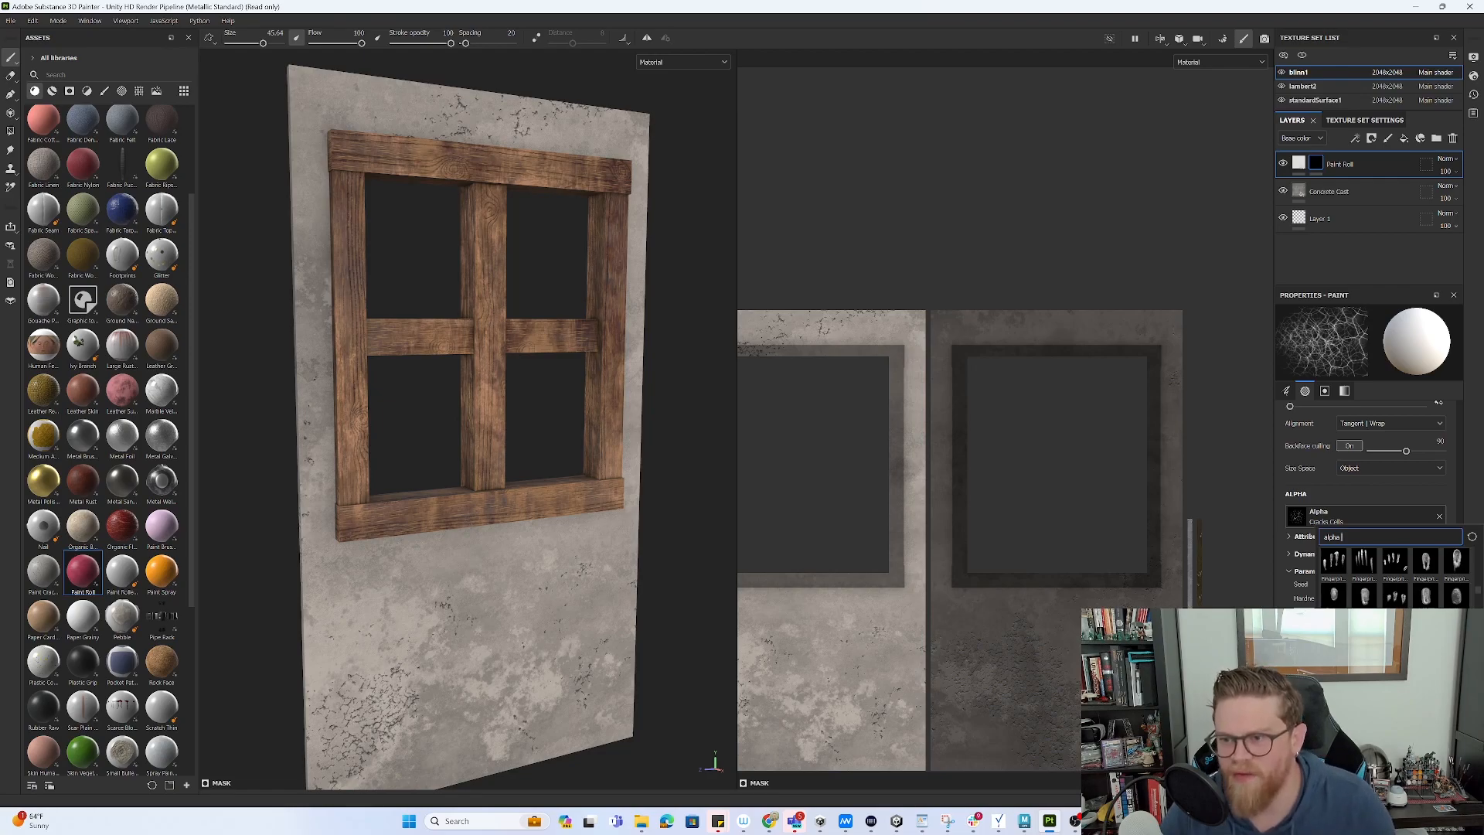
scroll(1391, 576, up, 3)
scroll(1391, 576, up, 3)
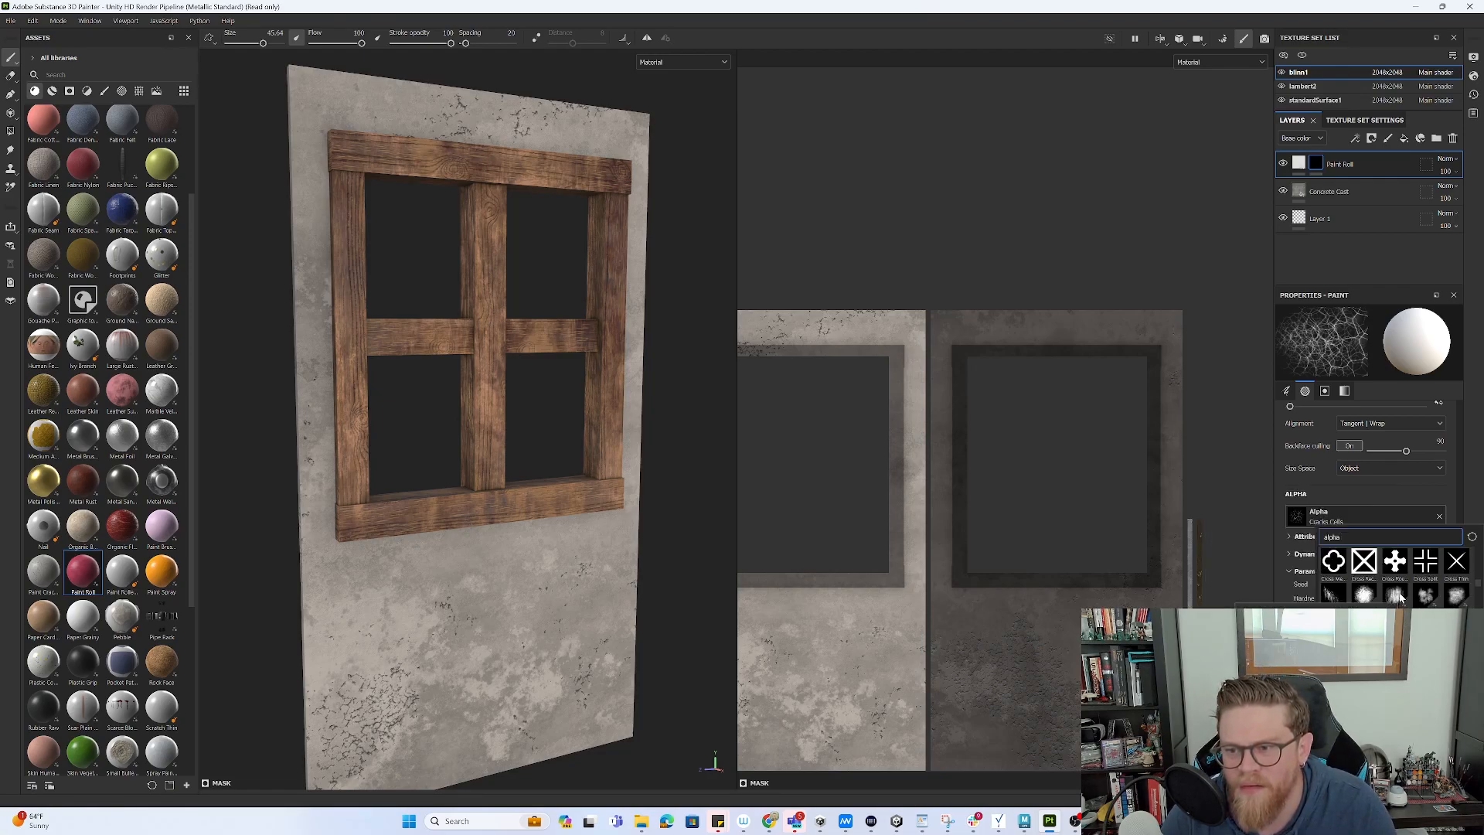
click(1397, 595)
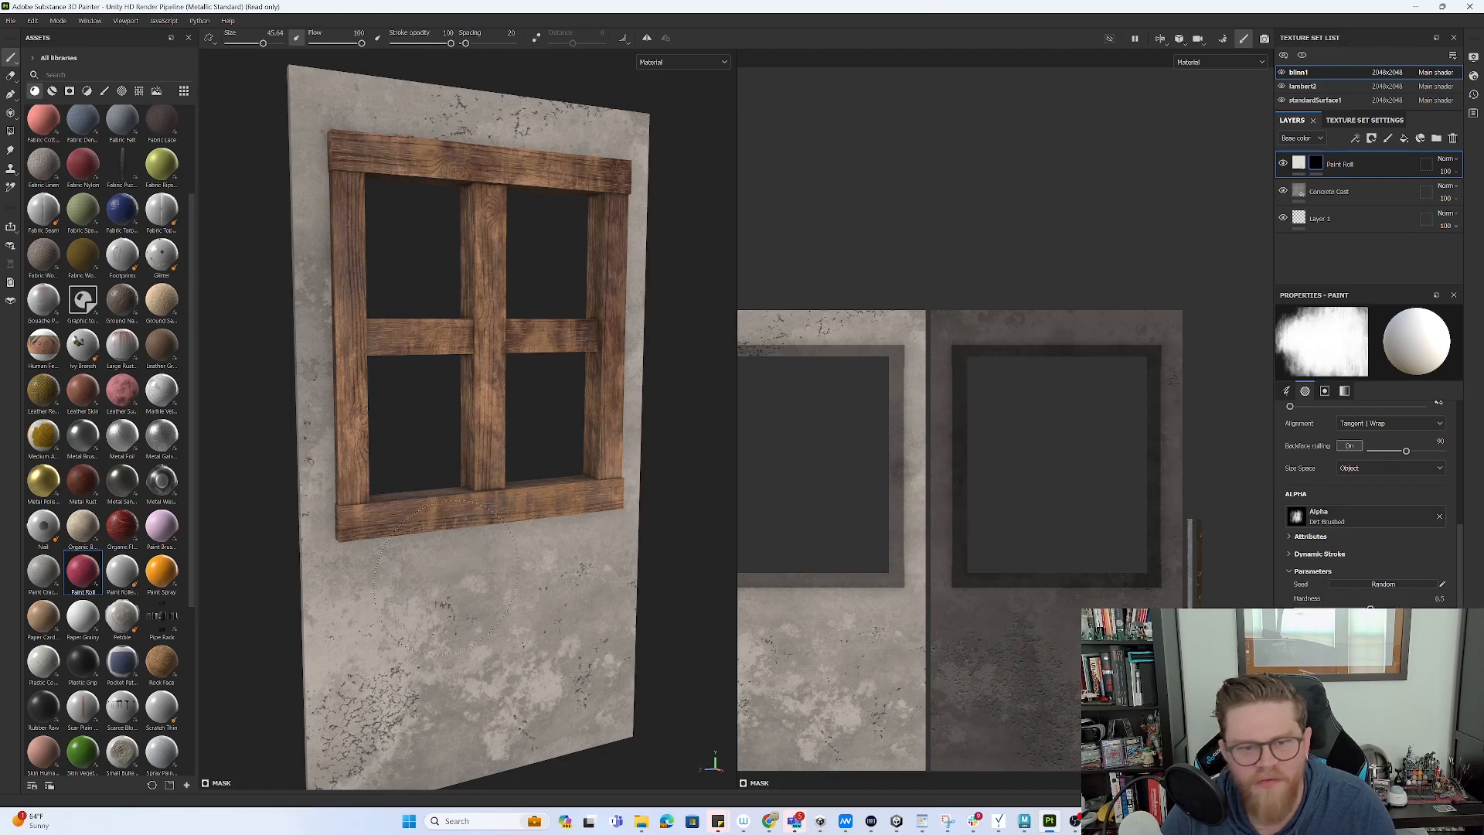
- Enlarge the brush to about 57 and stamp pale dirt patches across the lower wall
ctrl+right_drag(432, 603, 452, 604)
click(390, 612)
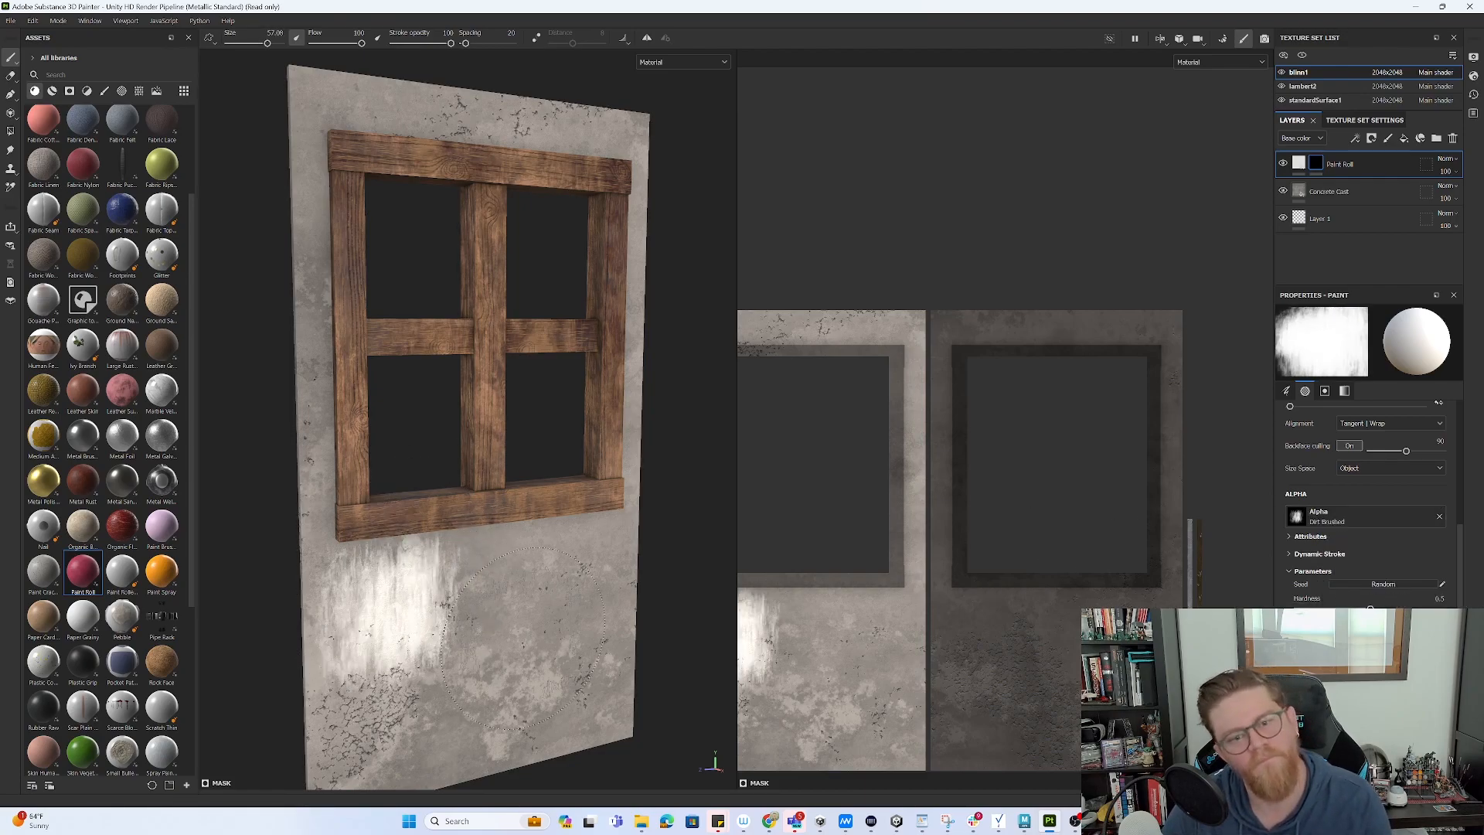
click(396, 709)
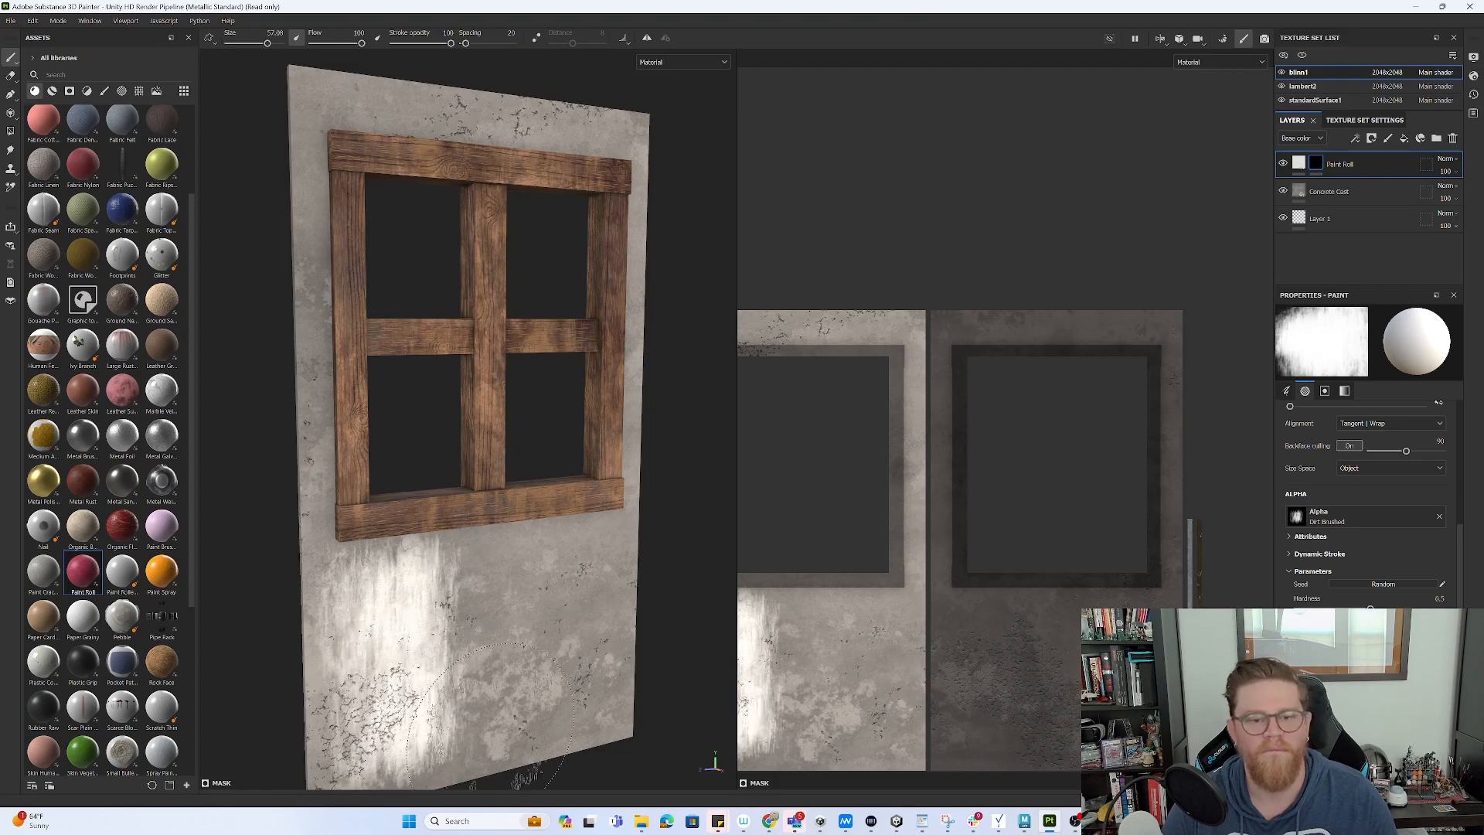
click(497, 696)
click(490, 622)
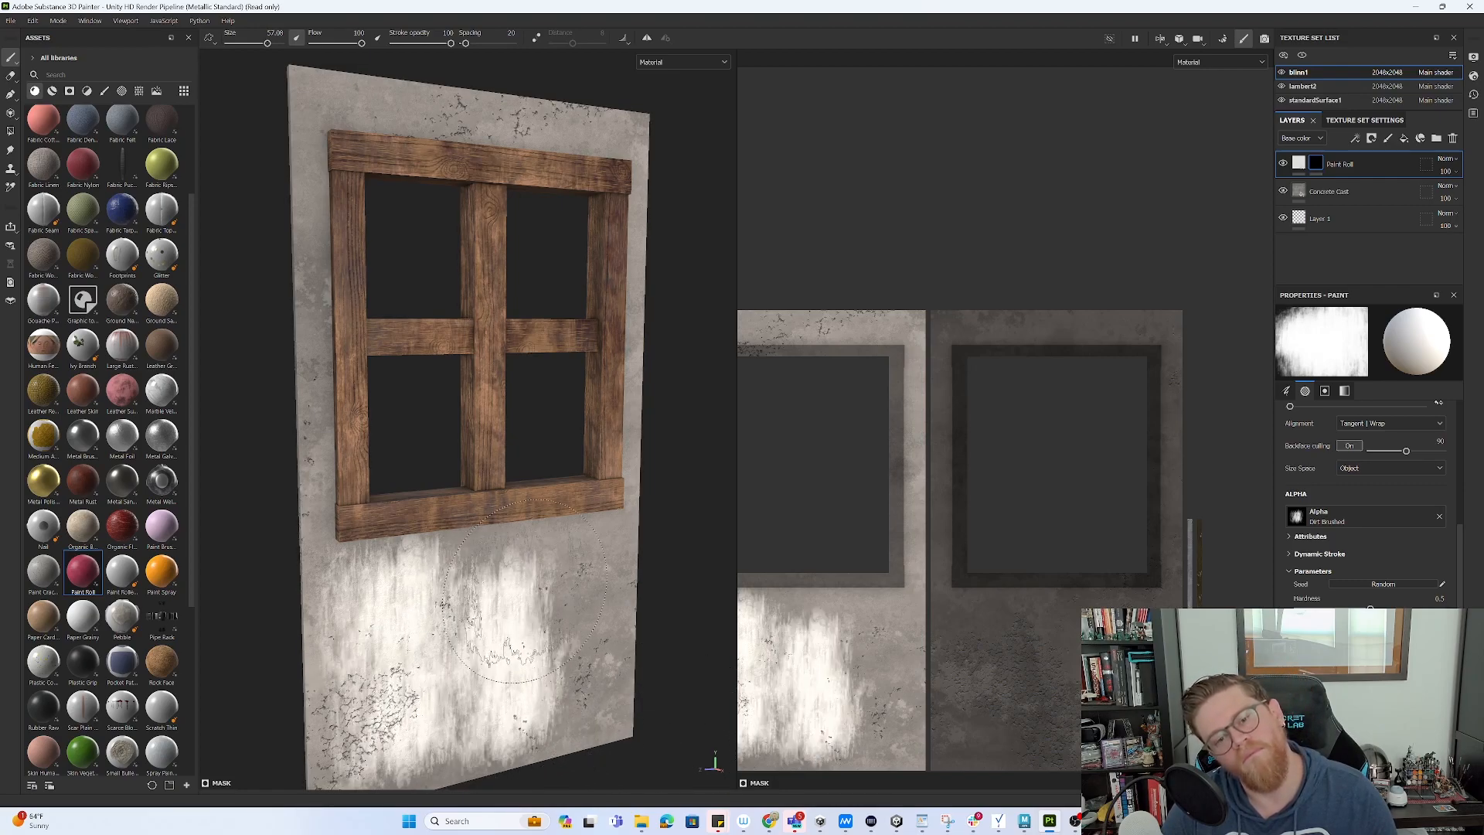
click(565, 602)
click(585, 663)
click(601, 682)
click(616, 607)
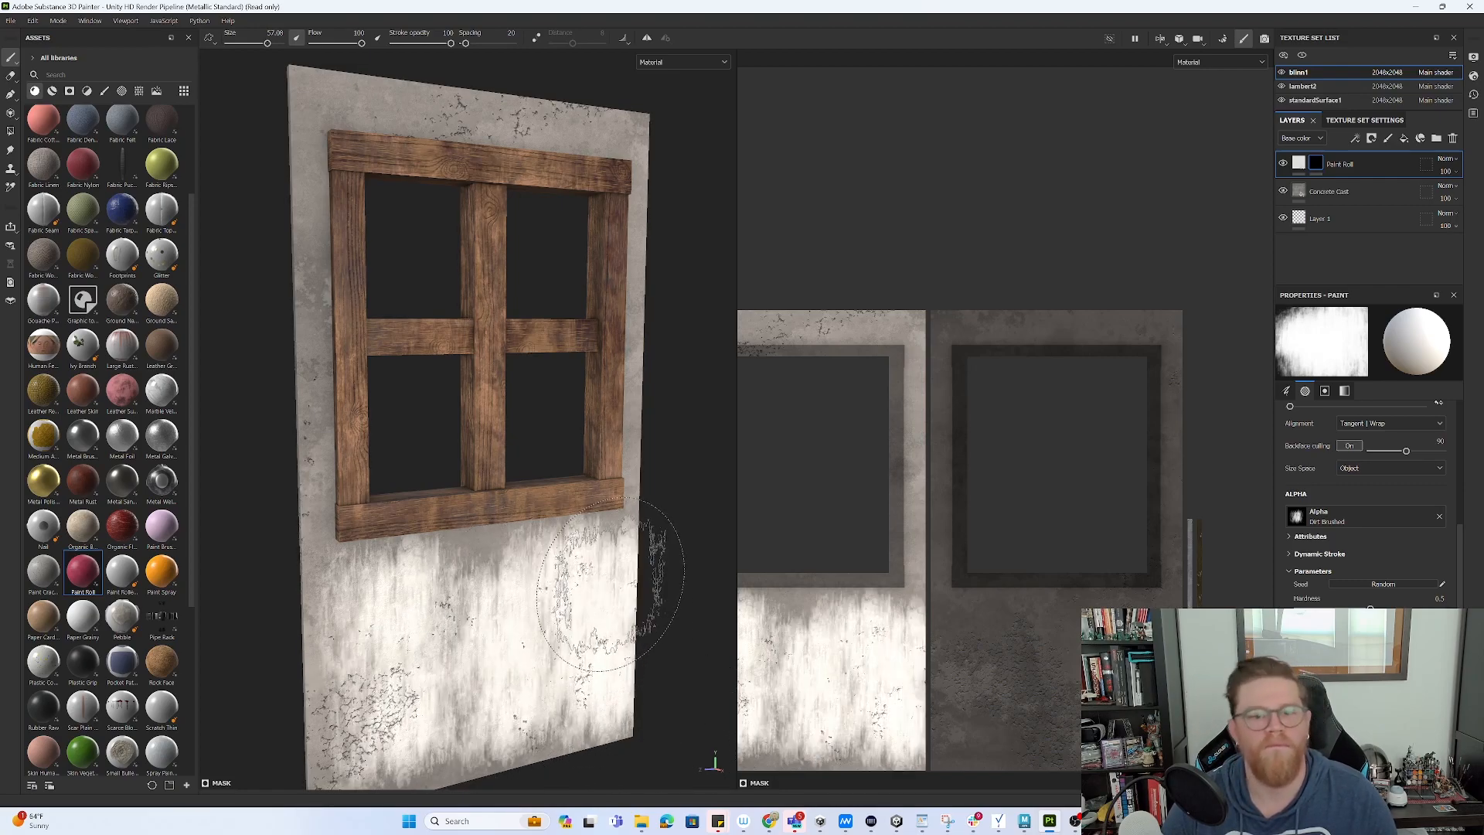
click(451, 576)
click(348, 712)
click(465, 731)
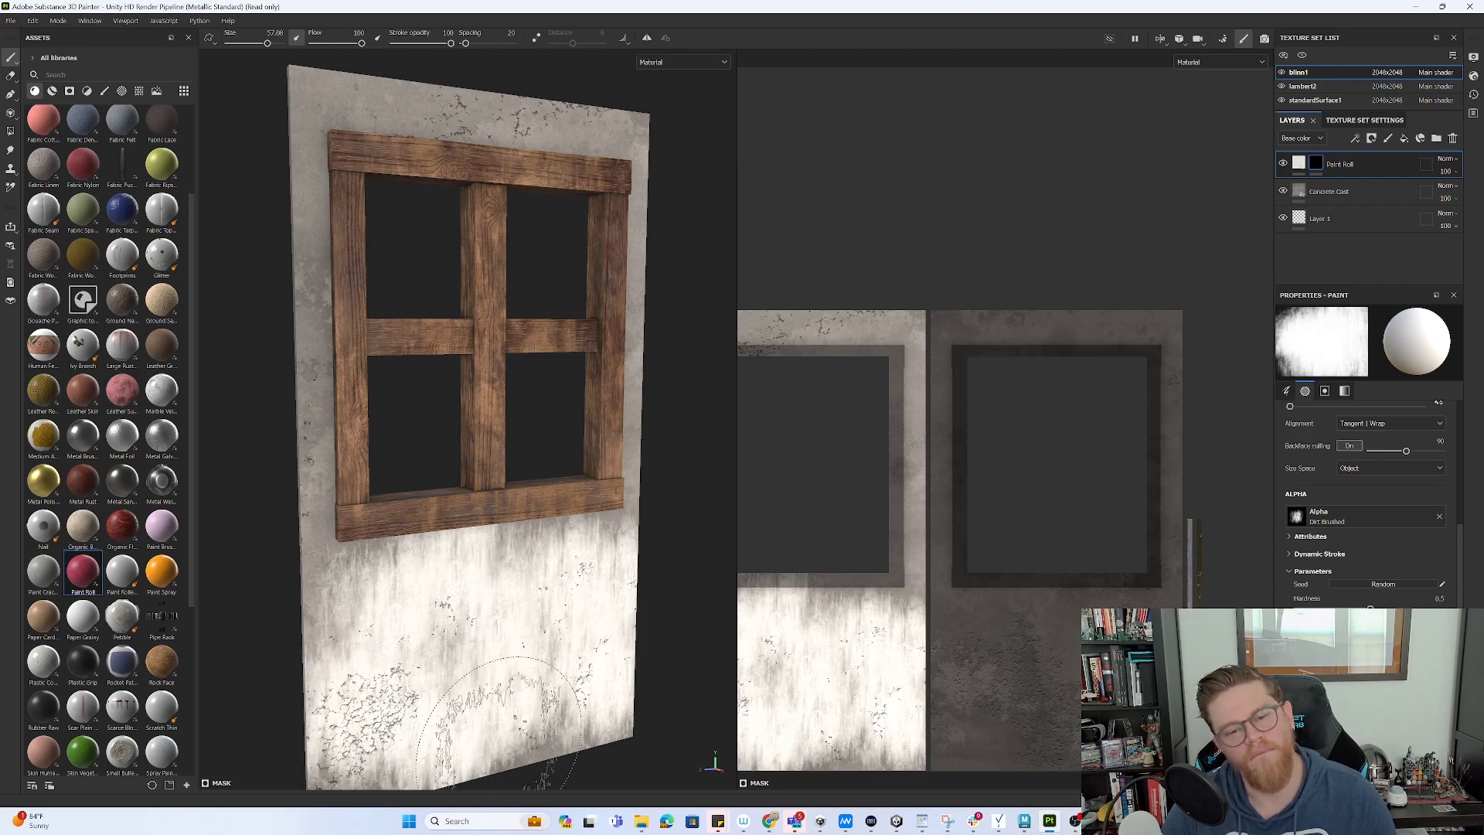
- Stamp dirt down the wall's left edge and brighten along the window's right and top
scroll(558, 702, down, 3)
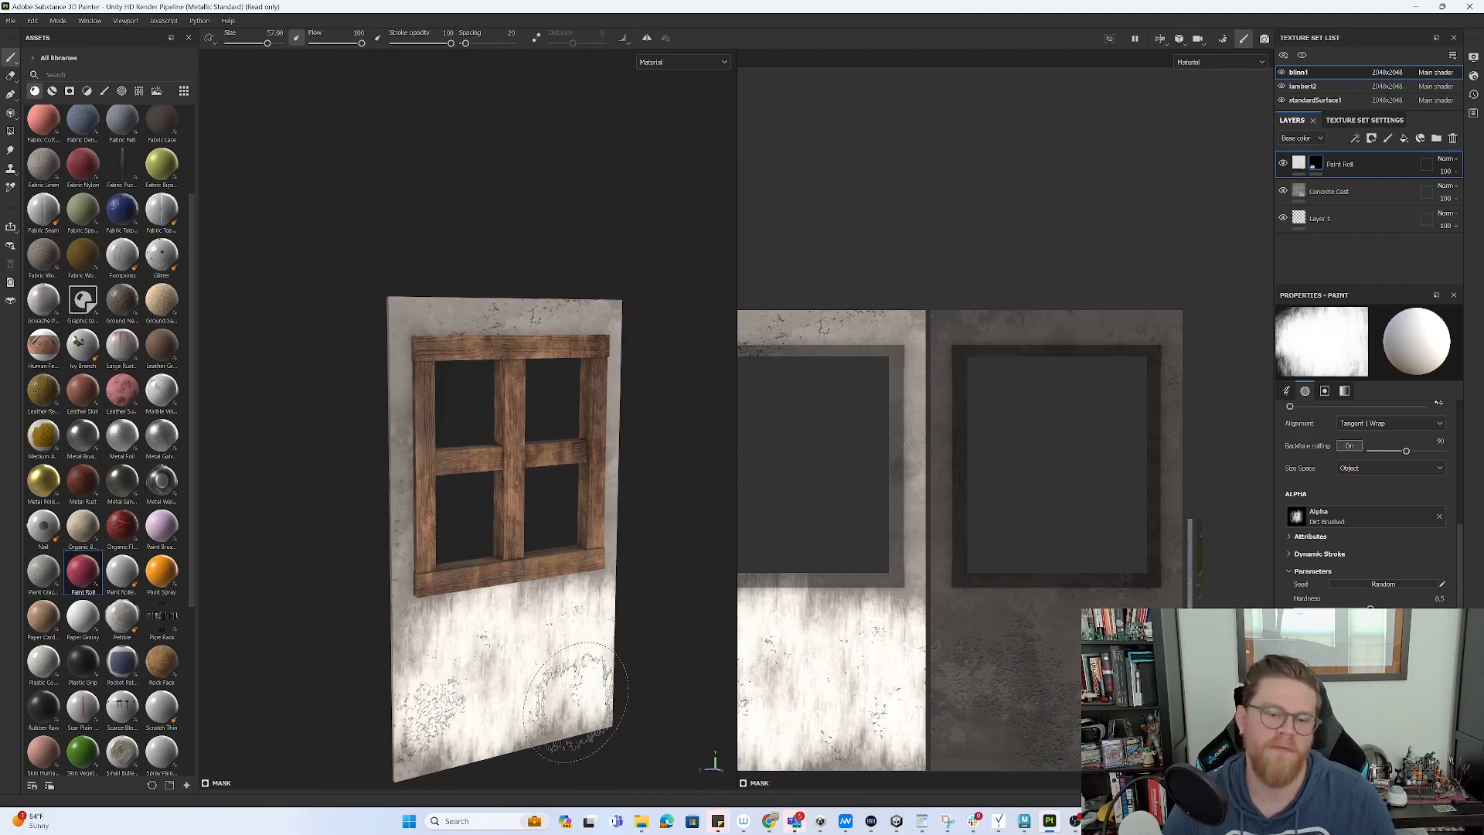
click(398, 514)
click(390, 388)
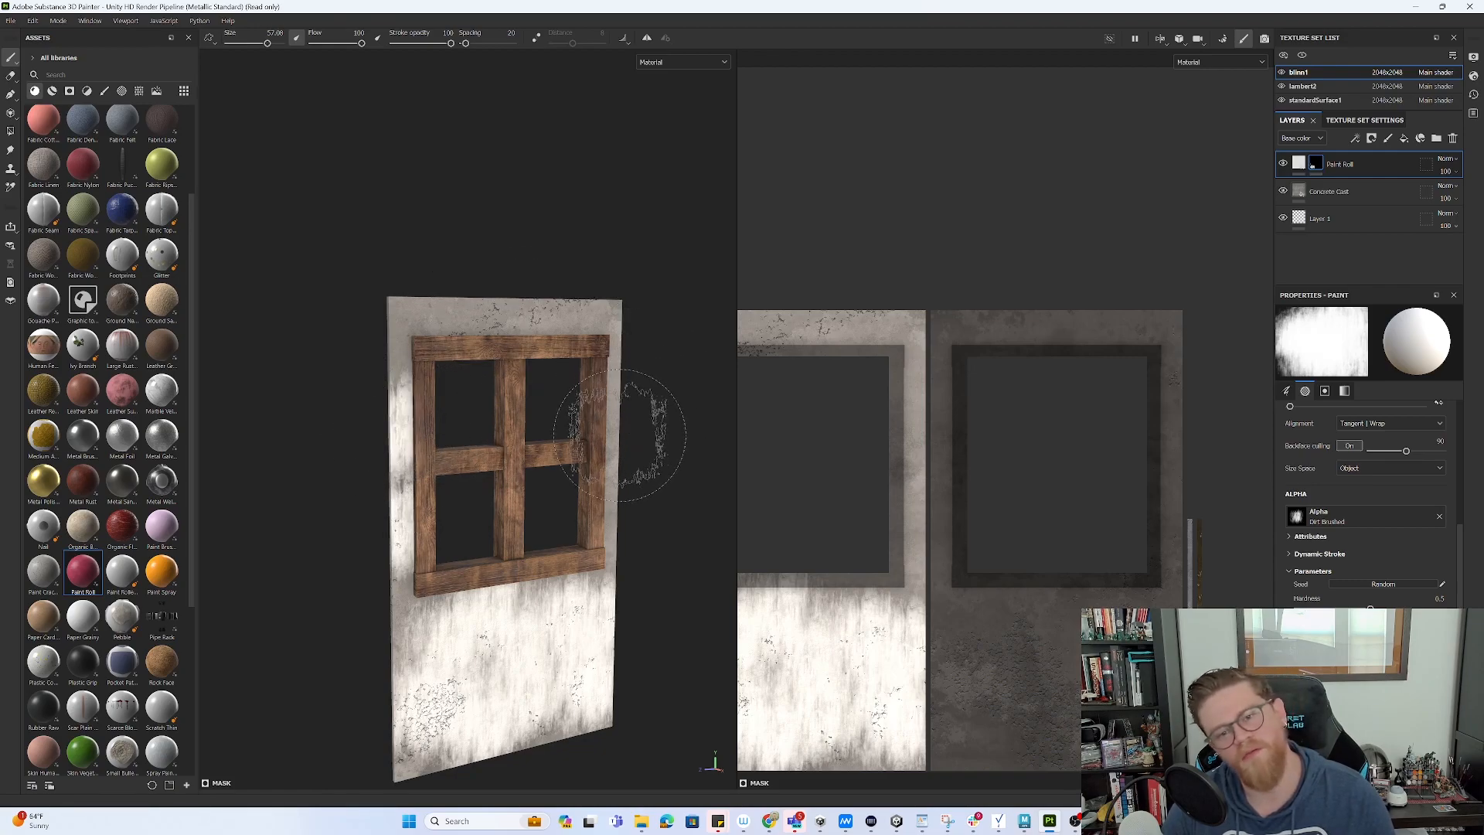
mouse_move(606, 494)
mouse_down()
mouse_move(629, 364)
mouse_move(546, 298)
mouse_move(464, 325)
mouse_move(589, 298)
mouse_move(596, 381)
mouse_move(391, 331)
mouse_move(420, 334)
mouse_up()
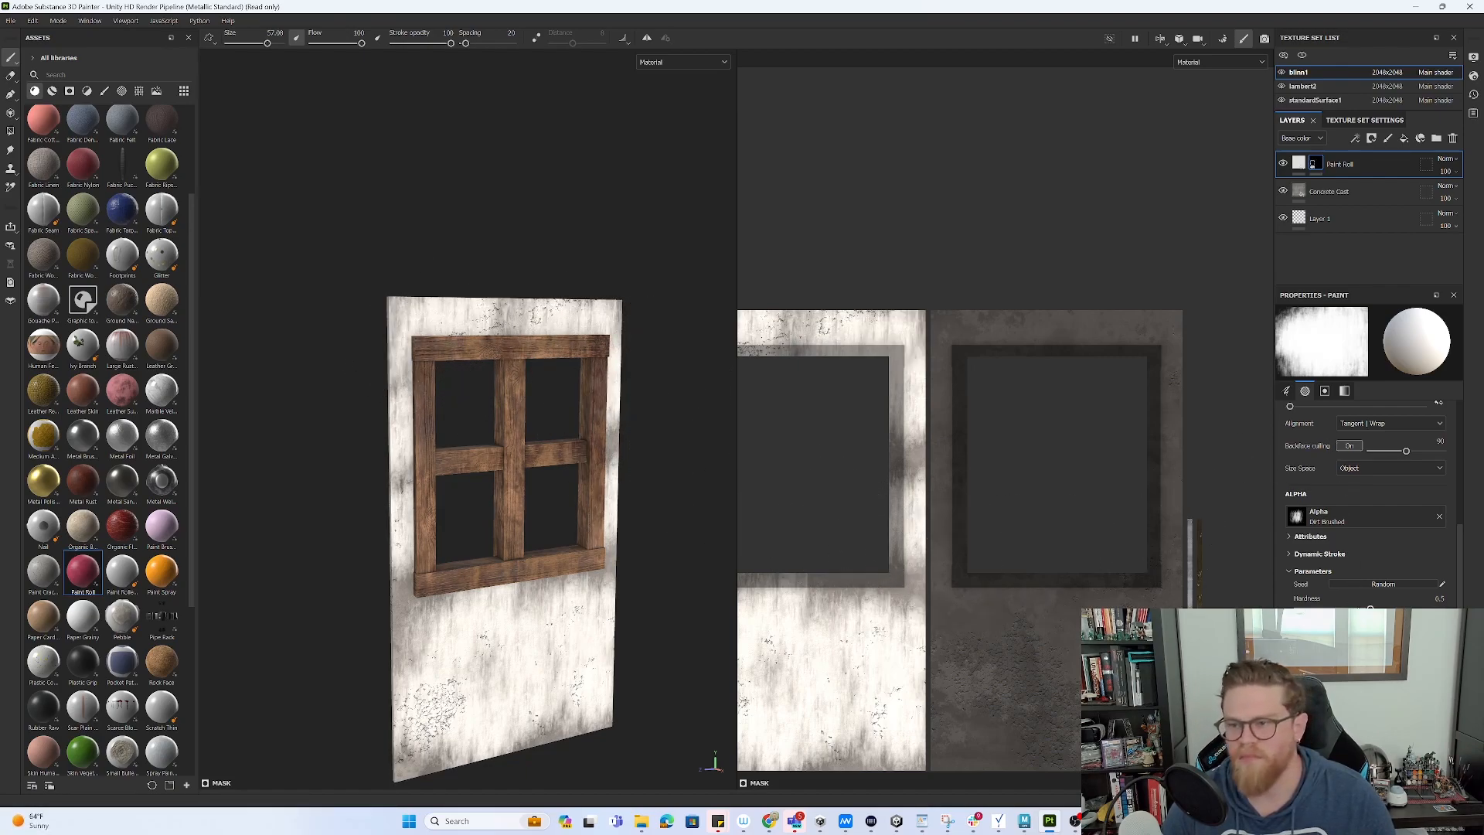
click(1425, 516)
text(alpha)
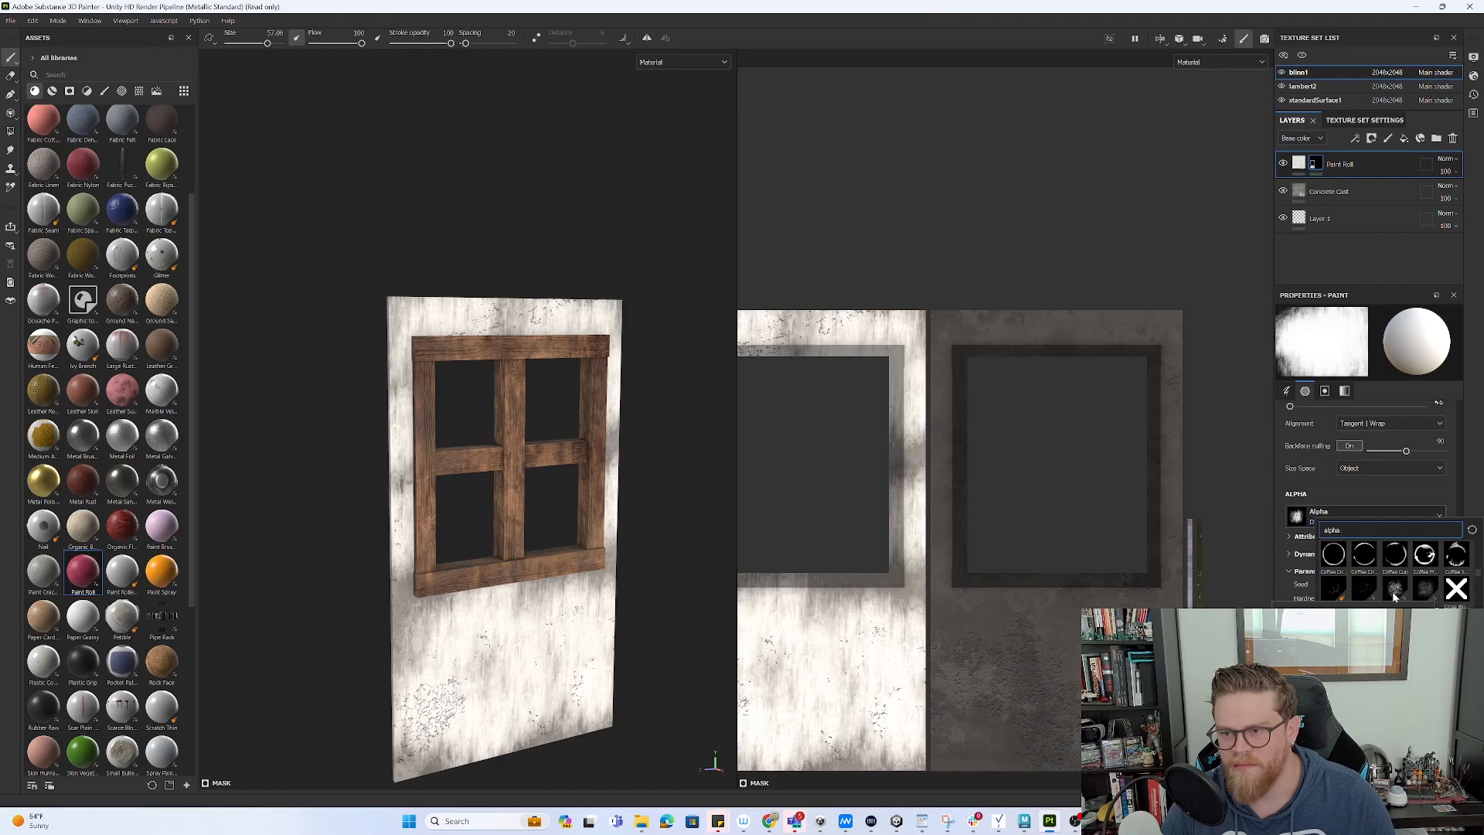
- With the Cracks alpha, stamp faint cracks on the lower-right and lower-left wall
click(1337, 591)
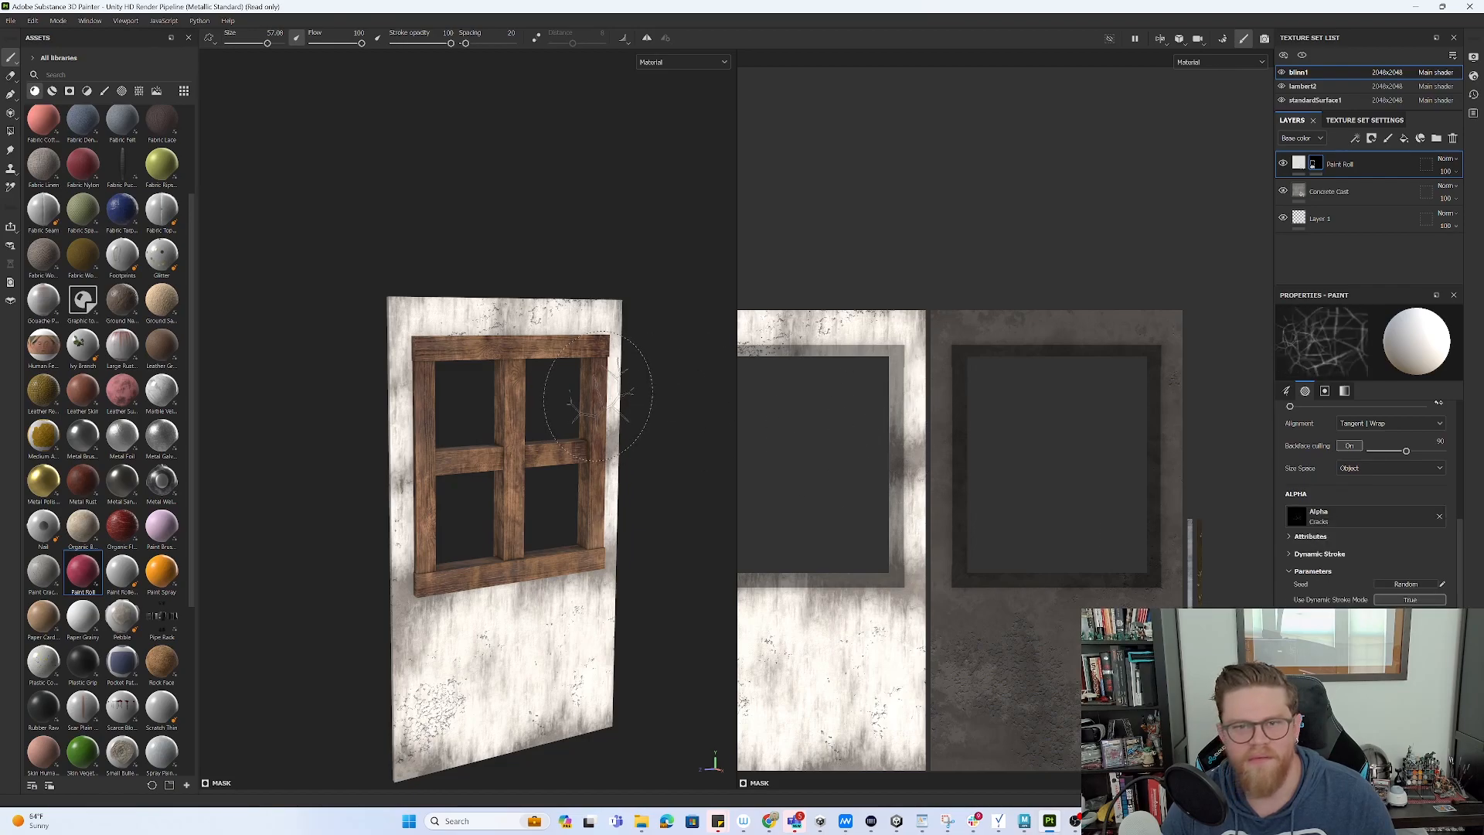
scroll(1396, 597, down, 3)
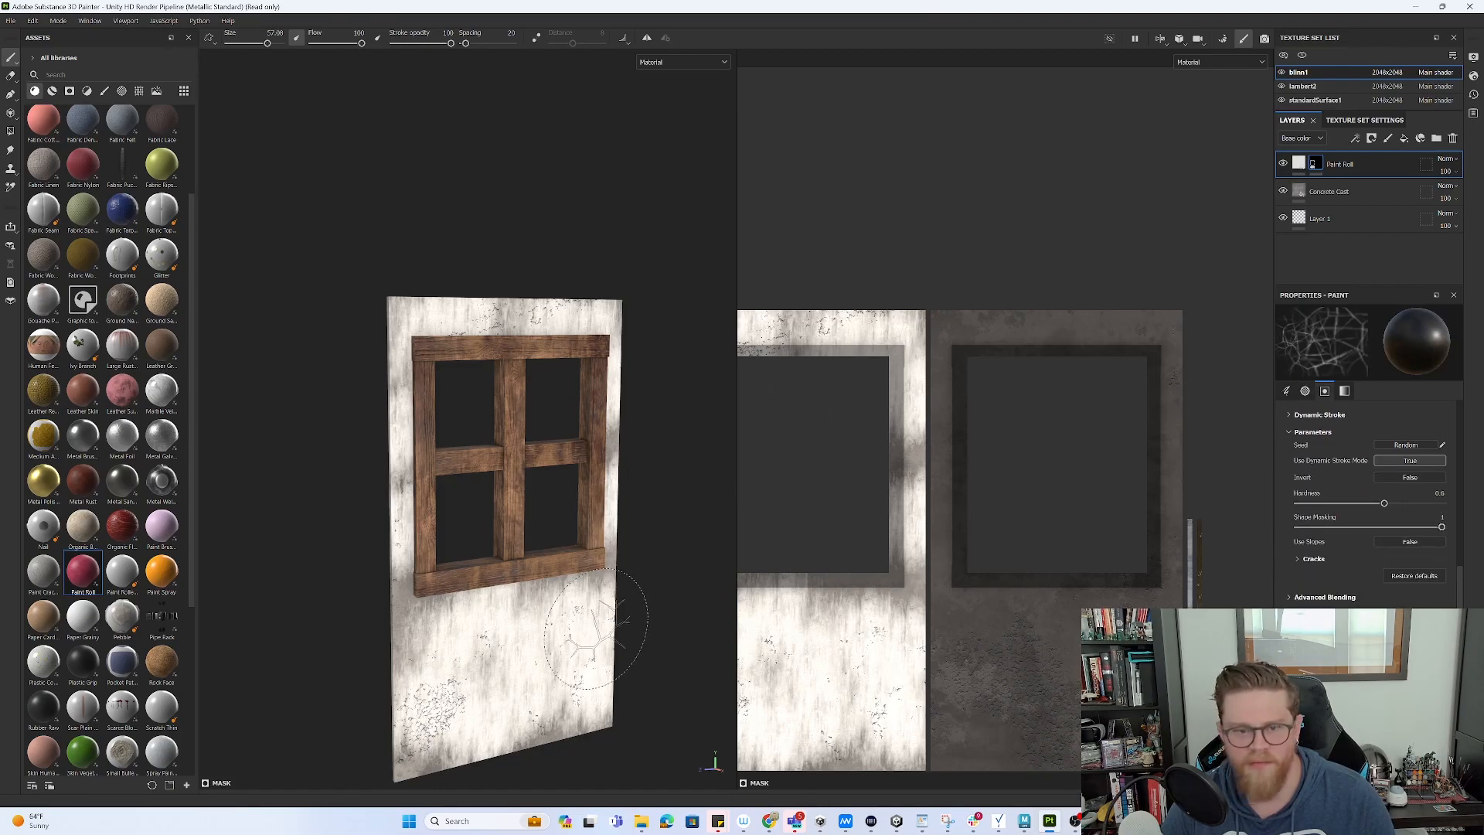
click(569, 637)
click(570, 681)
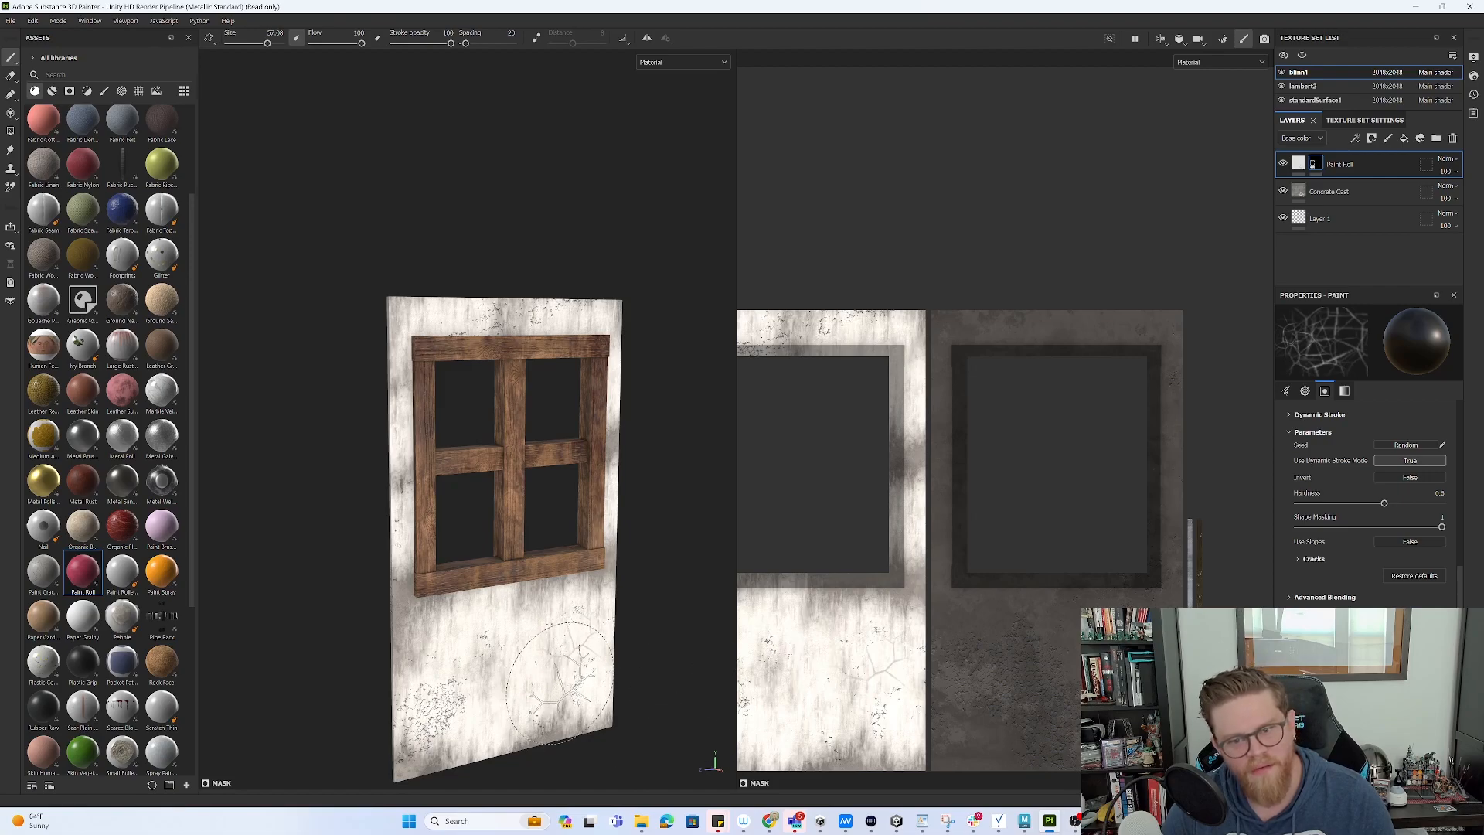
click(462, 723)
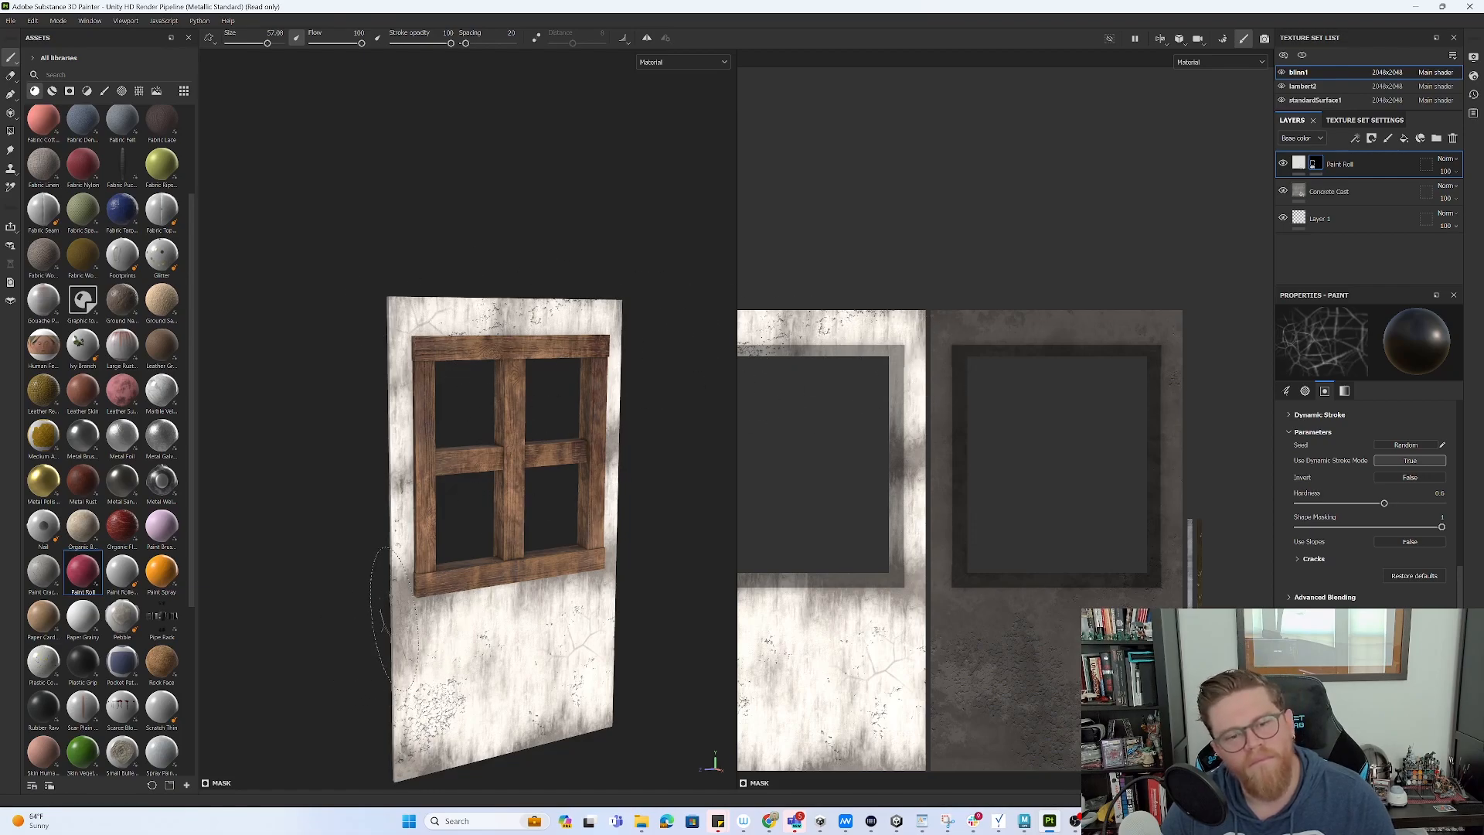
mouse_move(642, 487)
alt+mouse_down()
mouse_move(499, 474)
mouse_move(639, 443)
mouse_move(639, 471)
alt+mouse_up()
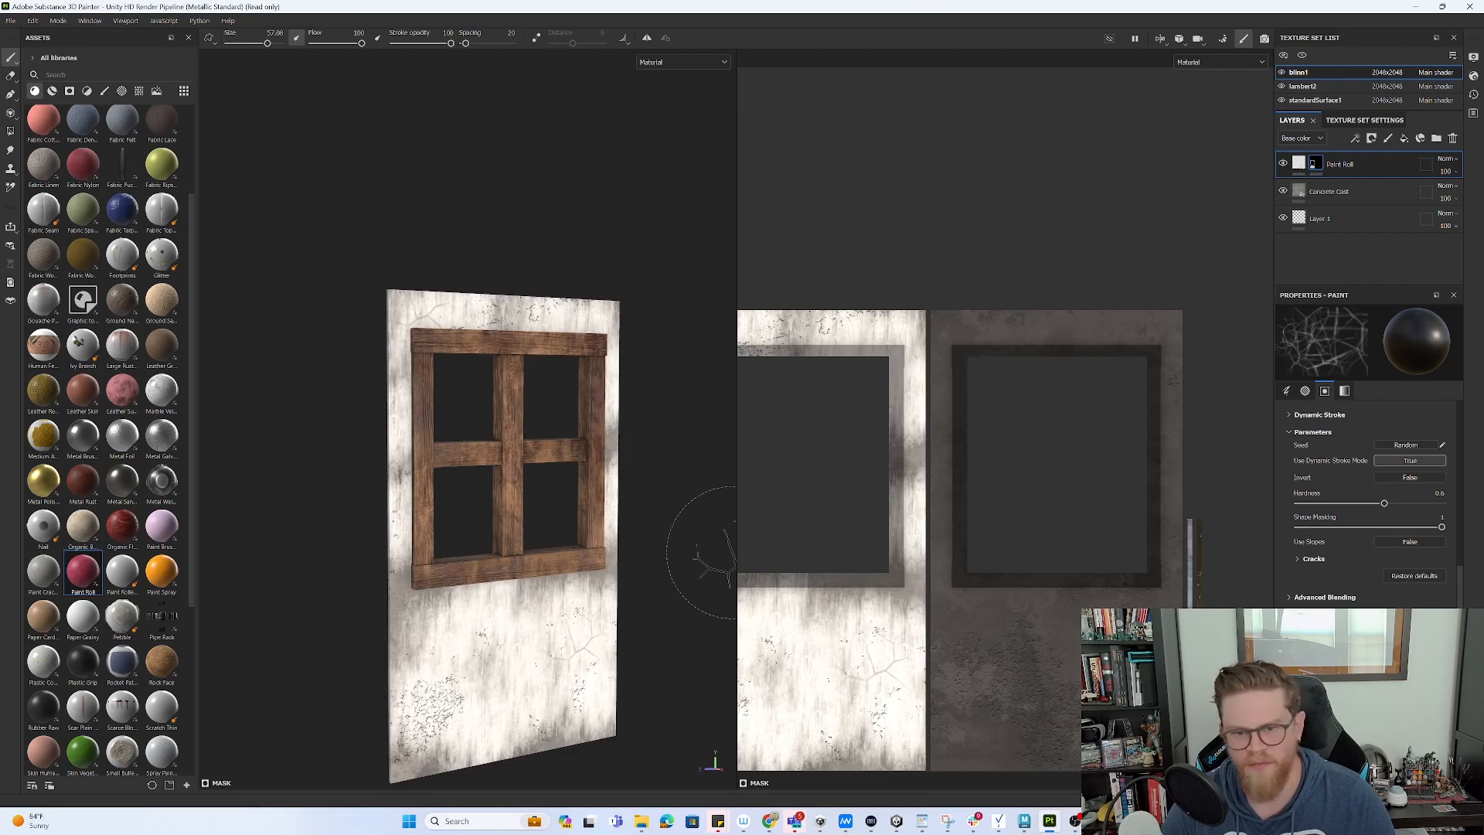
- Drop the Pebble material into the layer stack as a top fill layer, then orbit to inspect it
click(1352, 190)
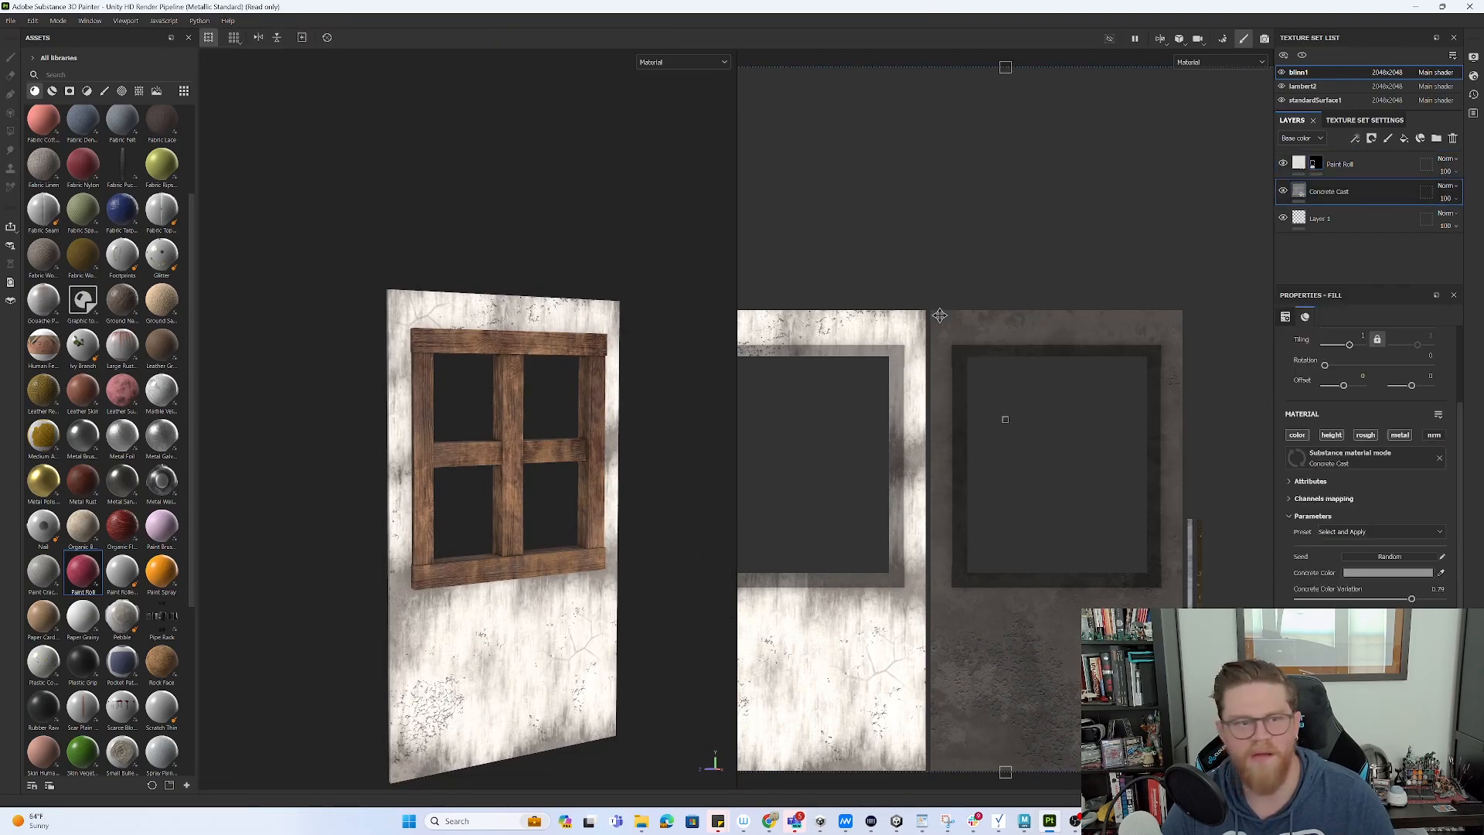
scroll(89, 459, down, 3)
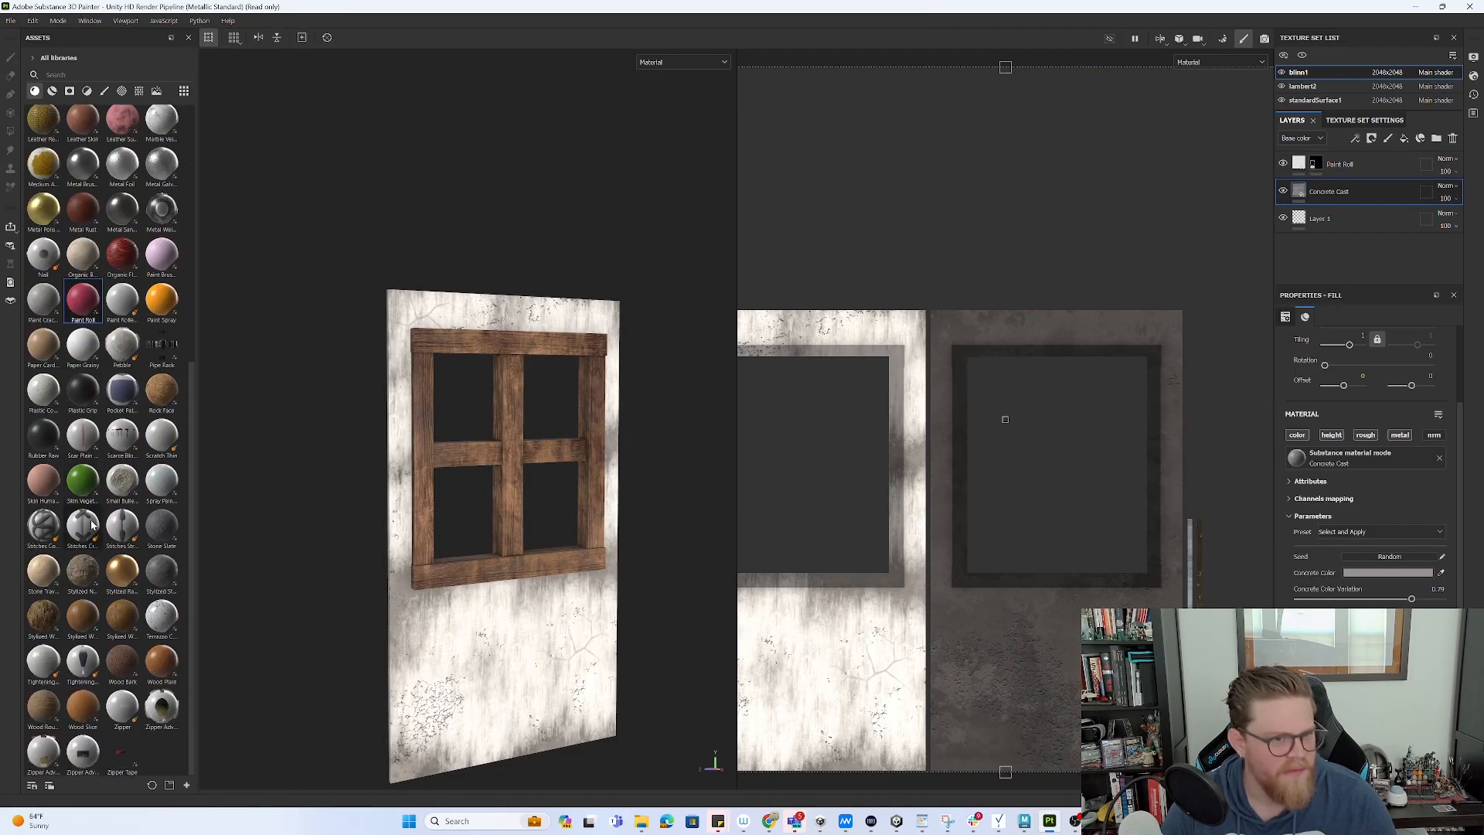
scroll(95, 524, up, 2)
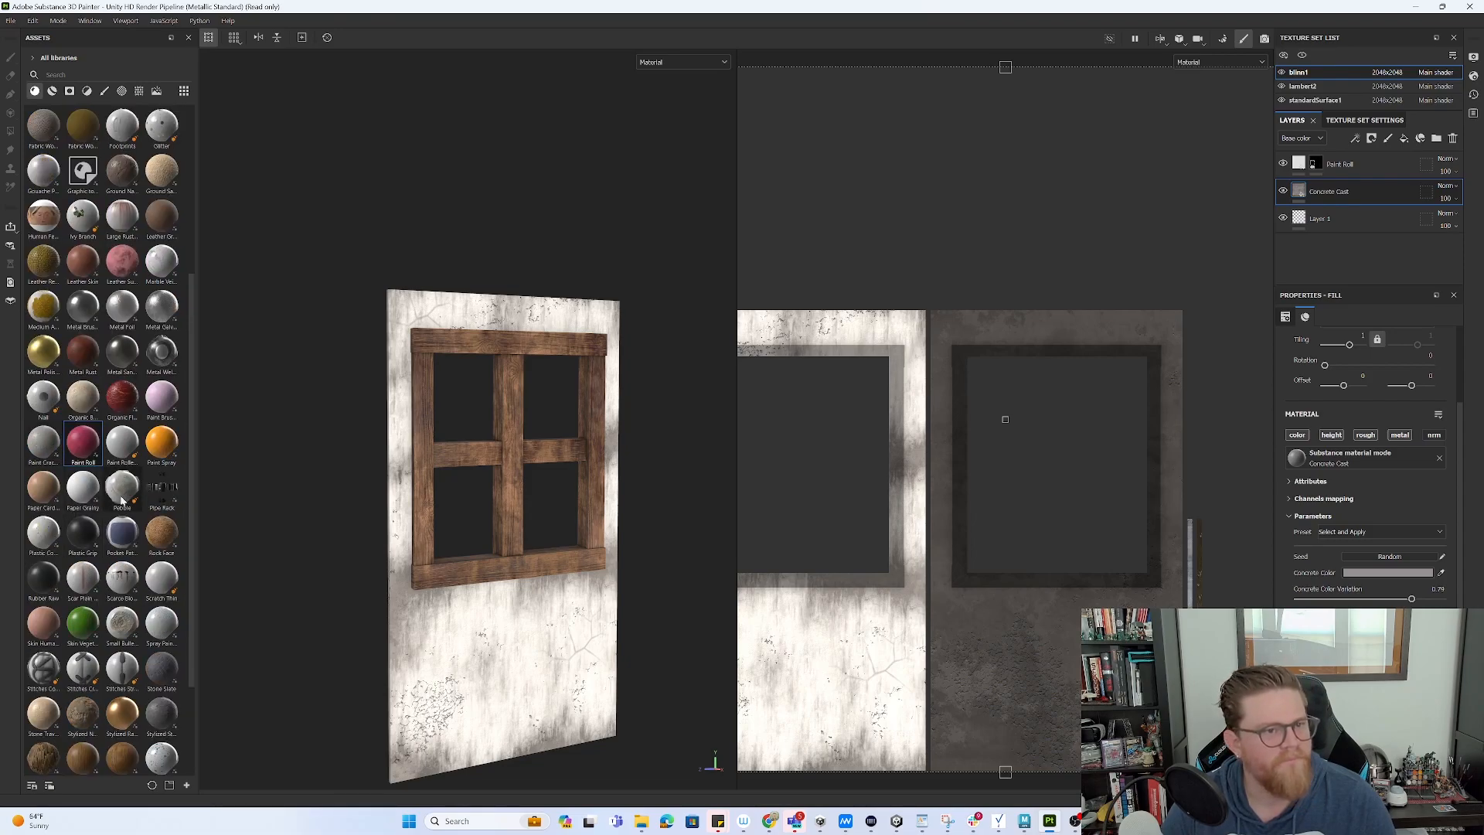
drag(123, 492, 1360, 162)
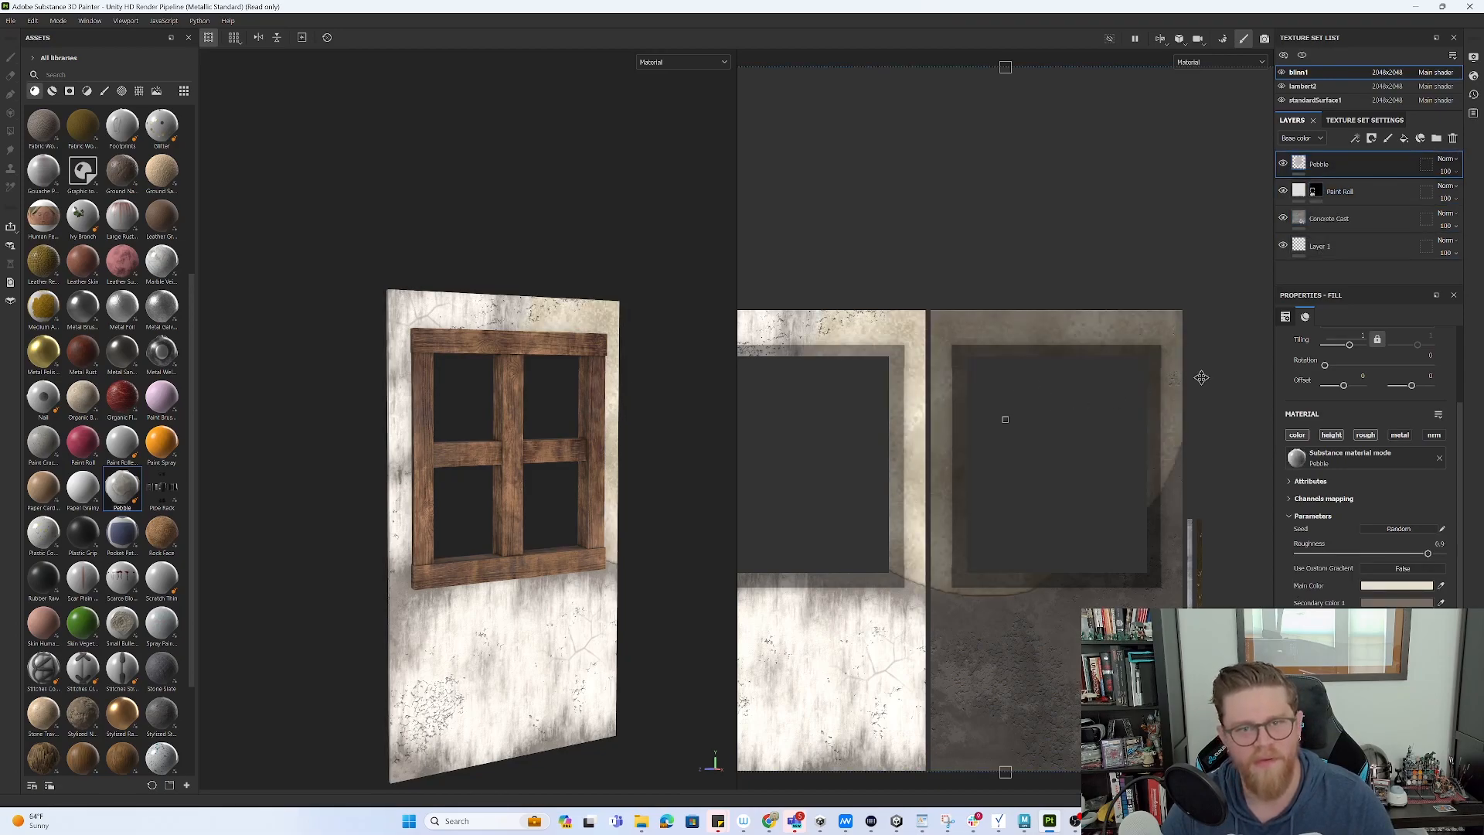
key(ctrl+z)
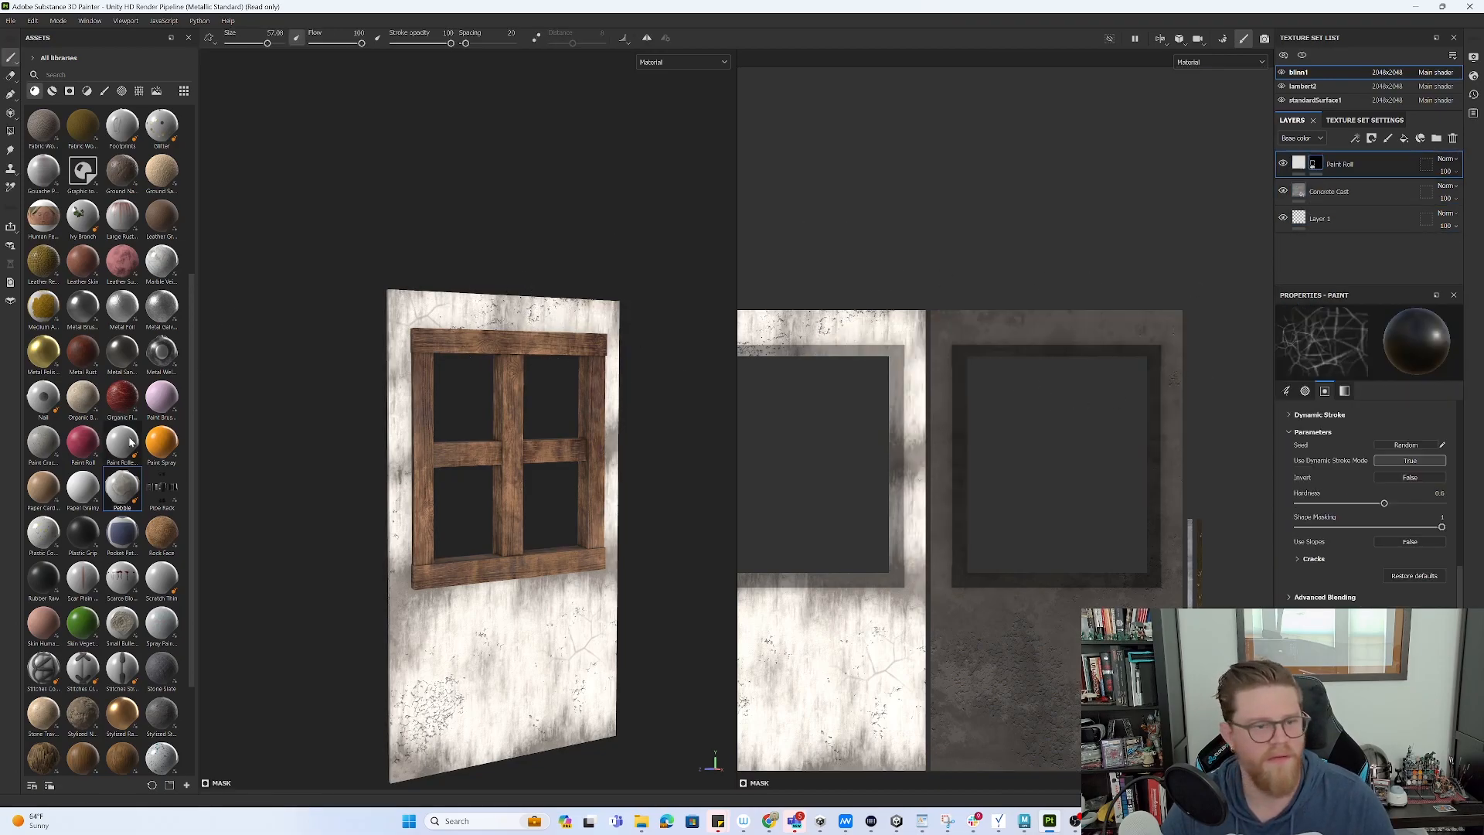
drag(124, 491, 1360, 167)
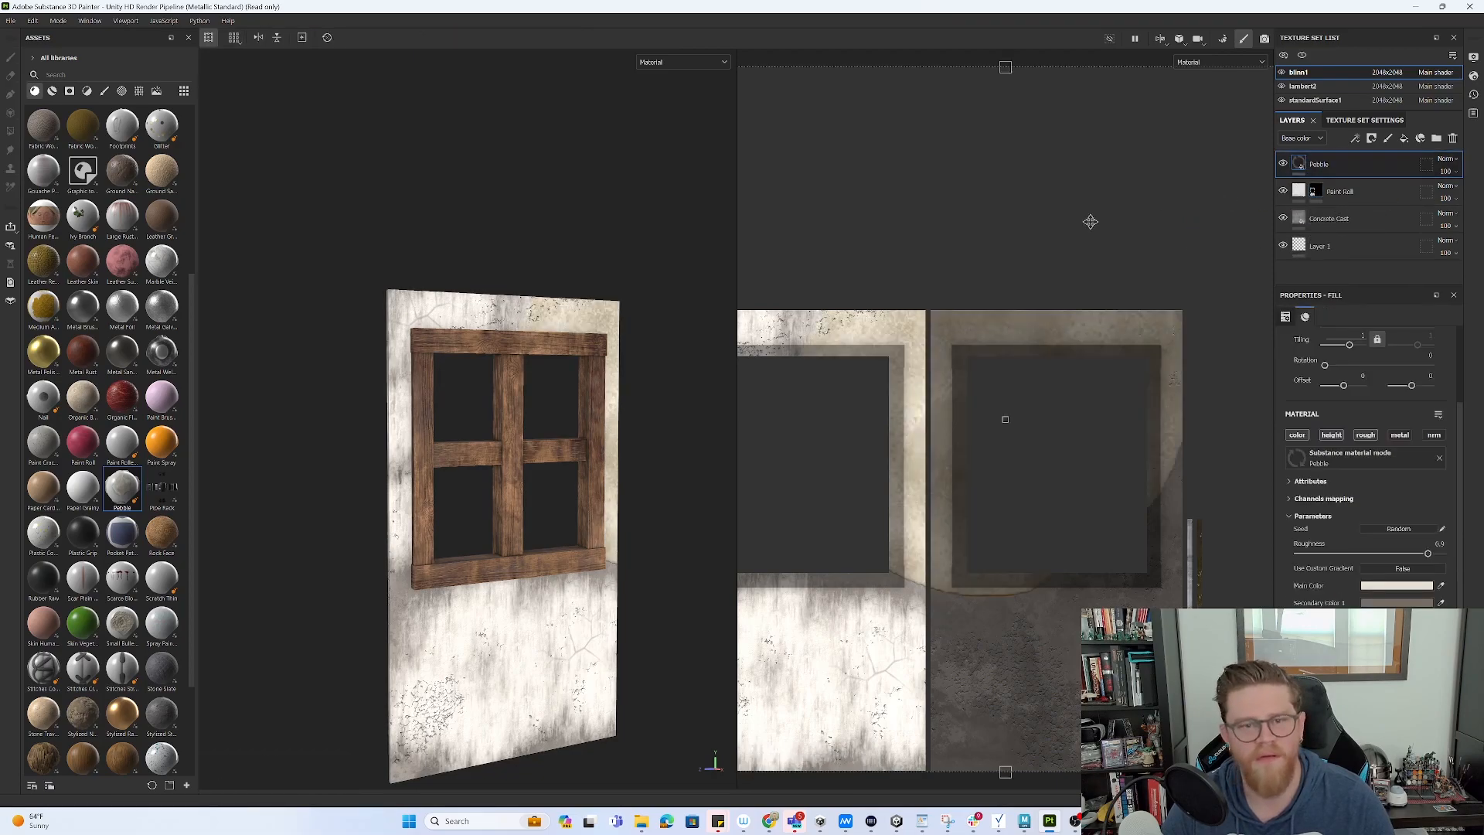
mouse_move(646, 256)
alt+mouse_down()
mouse_move(547, 265)
mouse_move(622, 267)
alt+mouse_up()
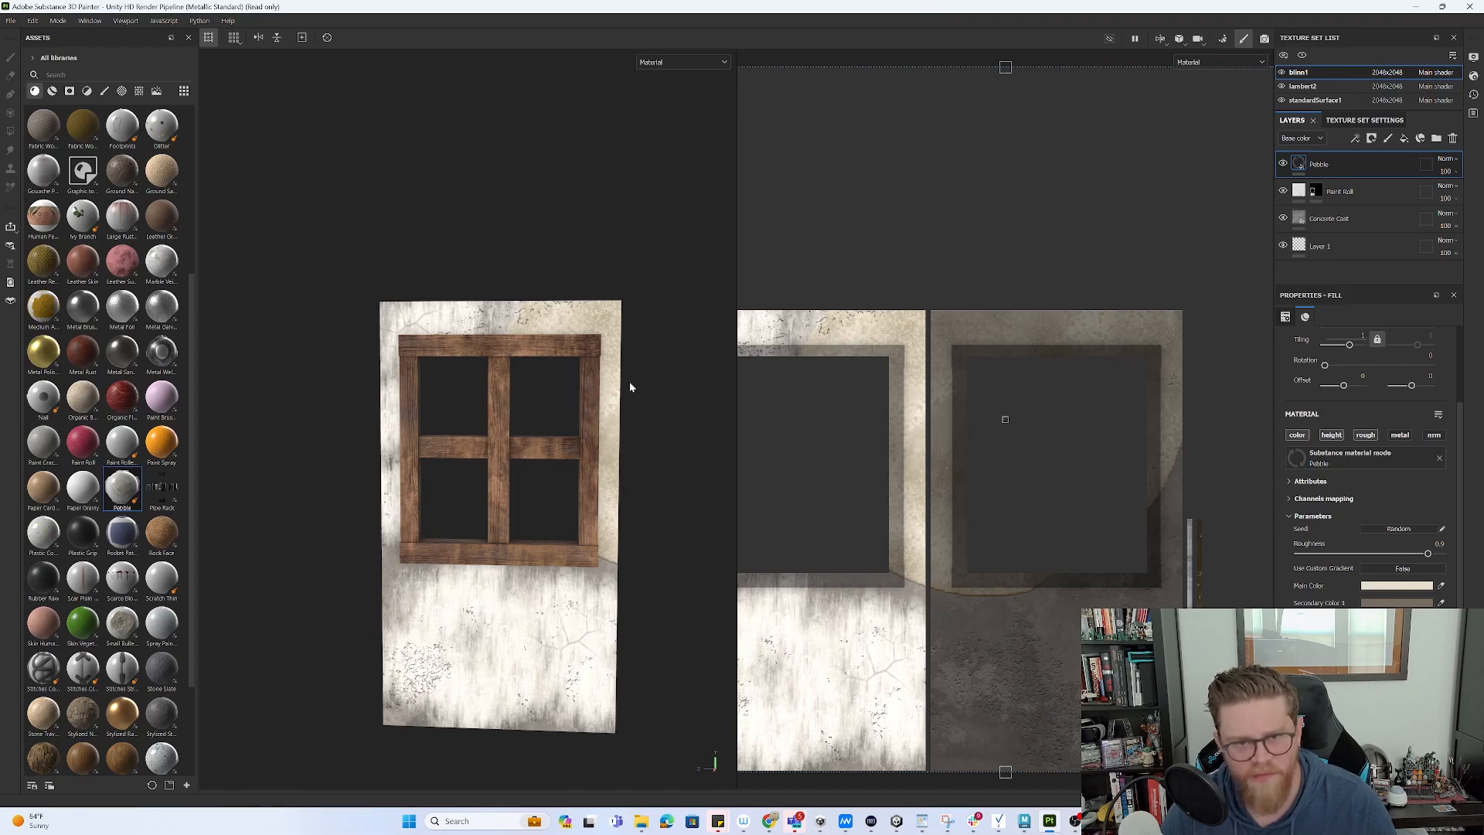
mouse_move(705, 473)
alt+mouse_down()
mouse_move(490, 404)
mouse_move(265, 434)
mouse_move(716, 466)
alt+mouse_up()
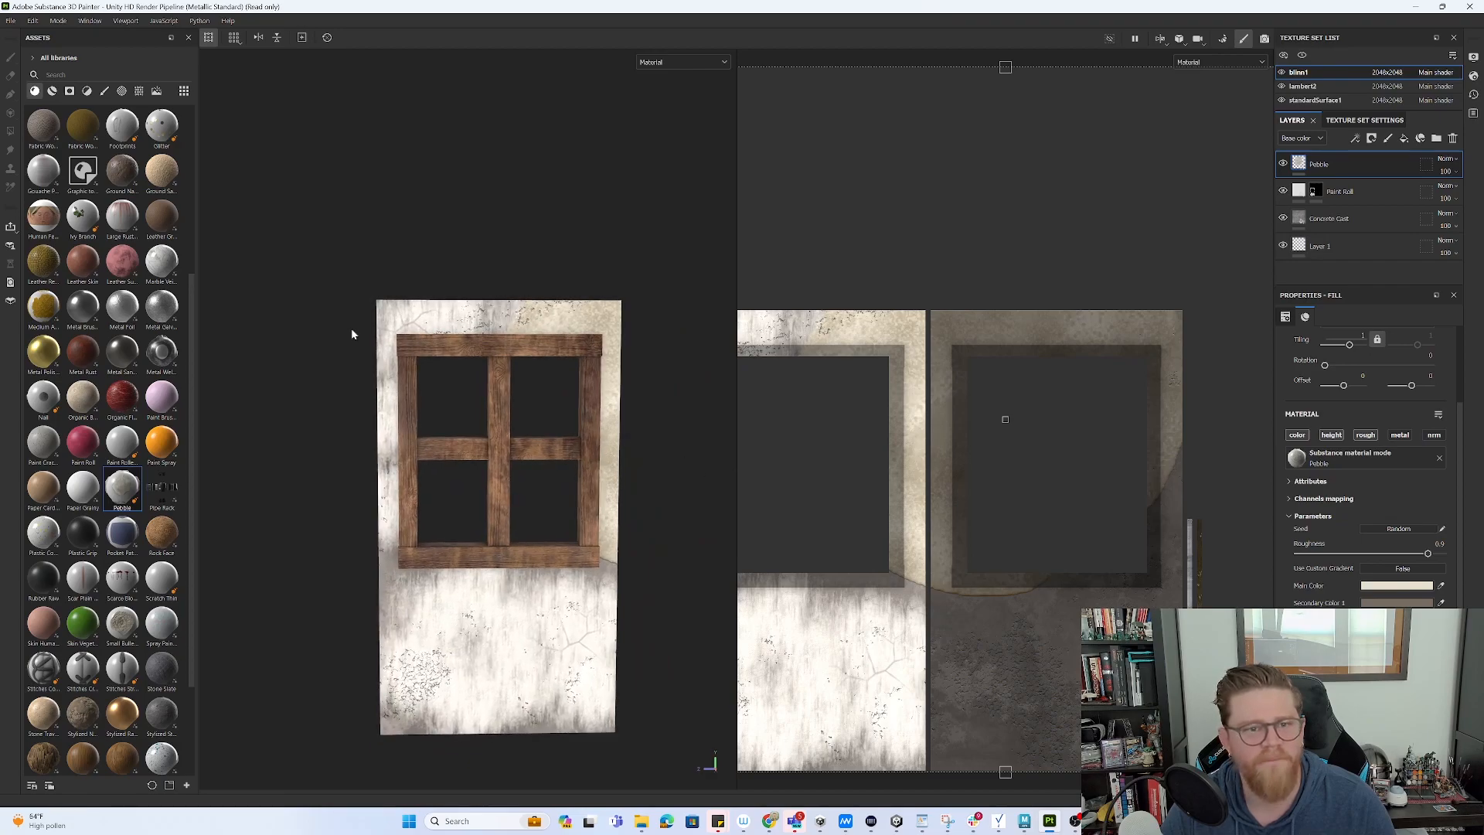
alt+drag(355, 337, 381, 255)
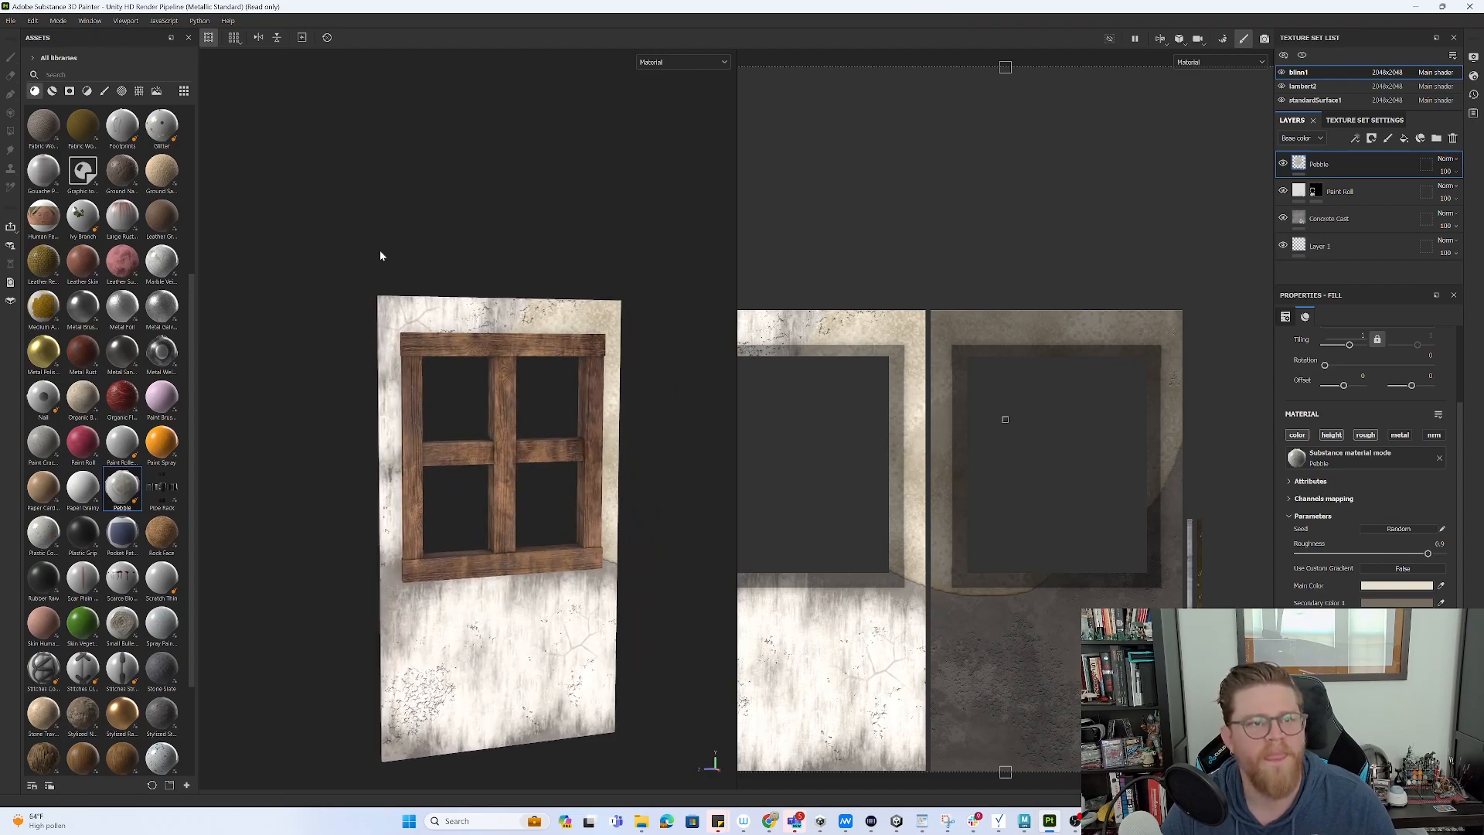
- Preview the wall in Iray, orbiting and rotating the environment lighting, then exit the render
click(1264, 40)
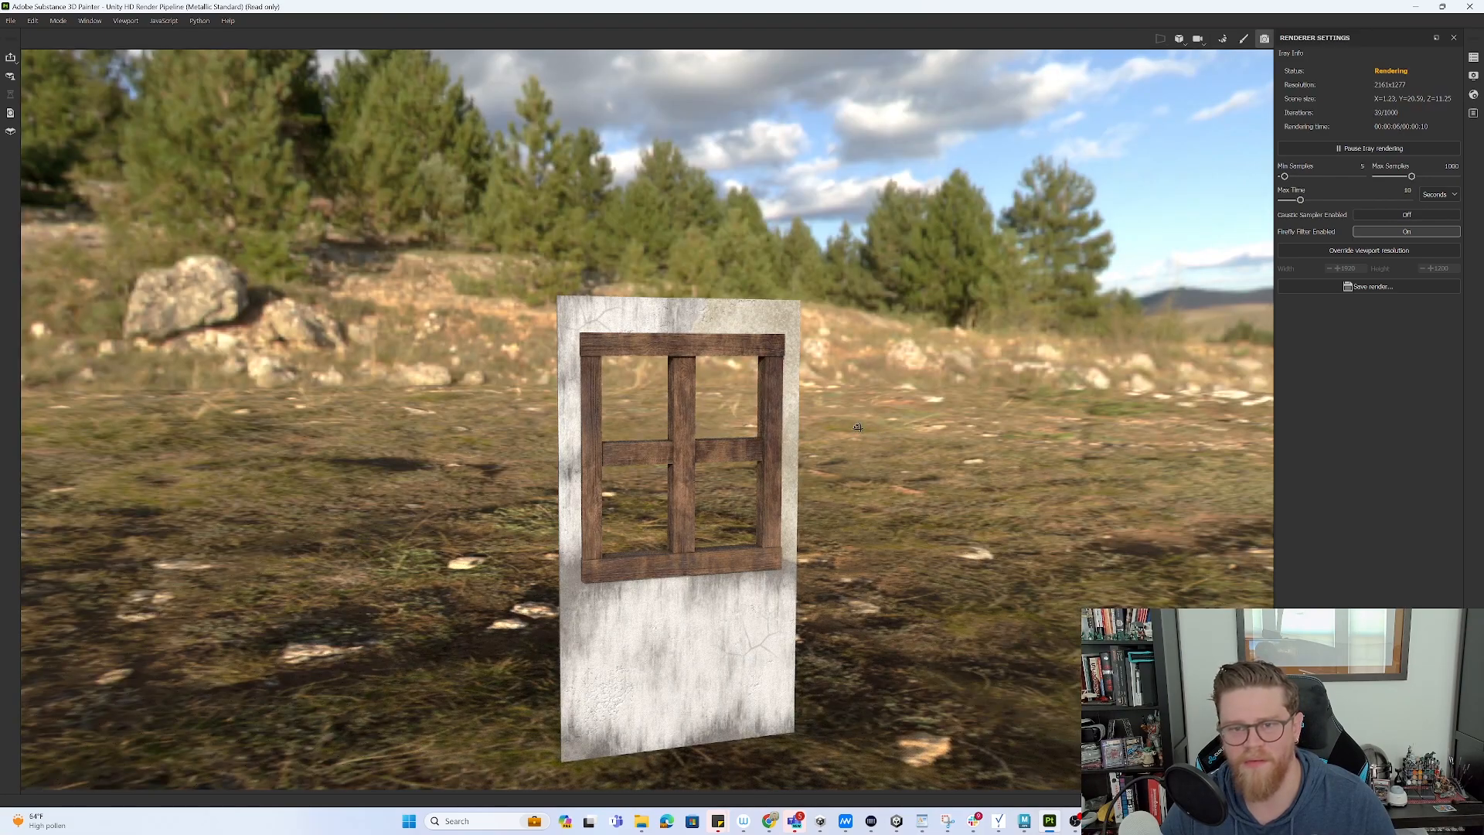
alt+drag(858, 427, 919, 431)
key(ctrl)
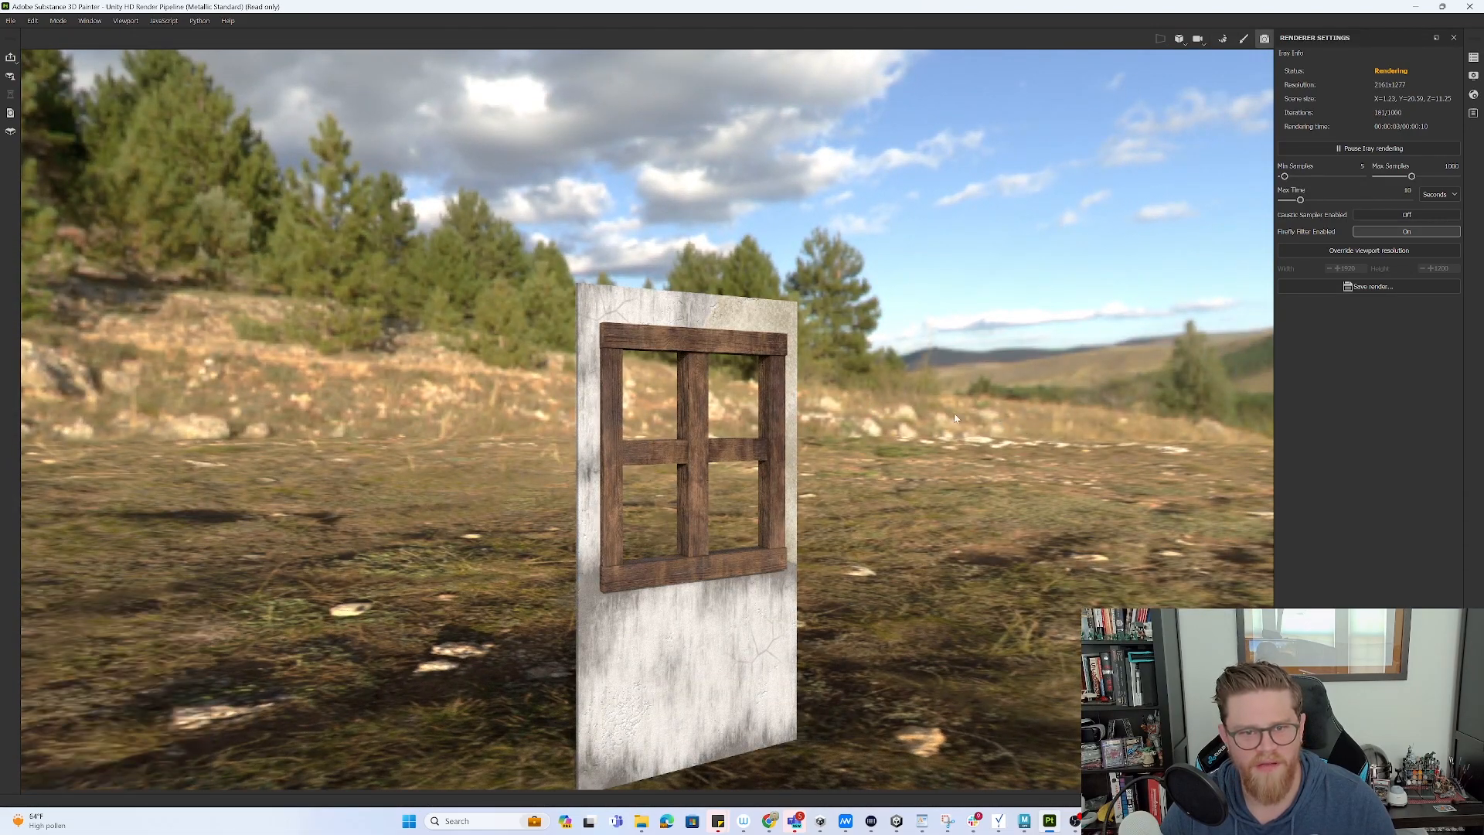
alt+drag(955, 418, 983, 400)
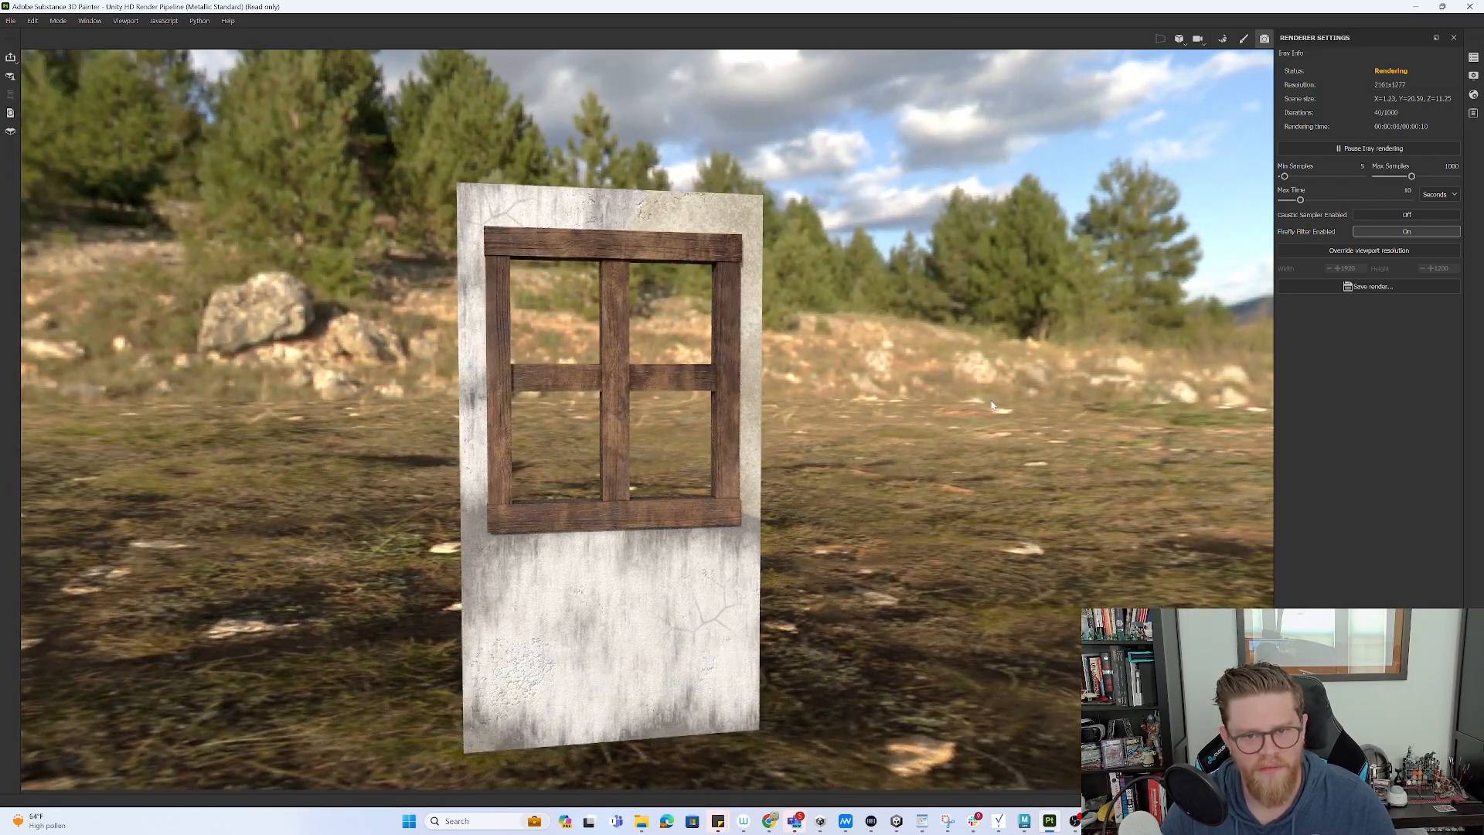
mouse_move(860, 377)
shift+right_down()
mouse_move(834, 368)
mouse_move(848, 368)
shift+right_up()
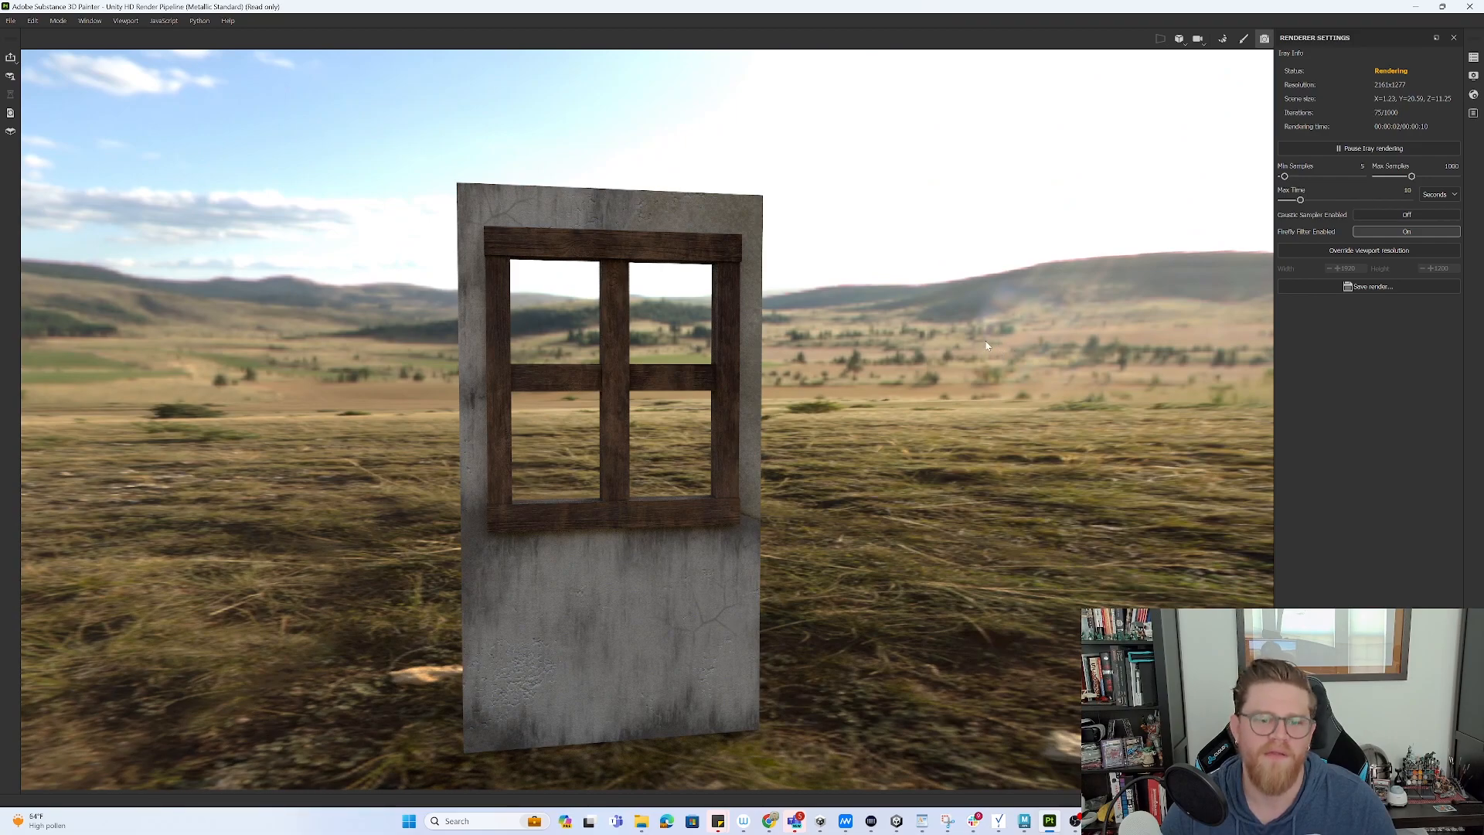
shift+right_drag(982, 340, 972, 345)
alt+drag(965, 360, 988, 352)
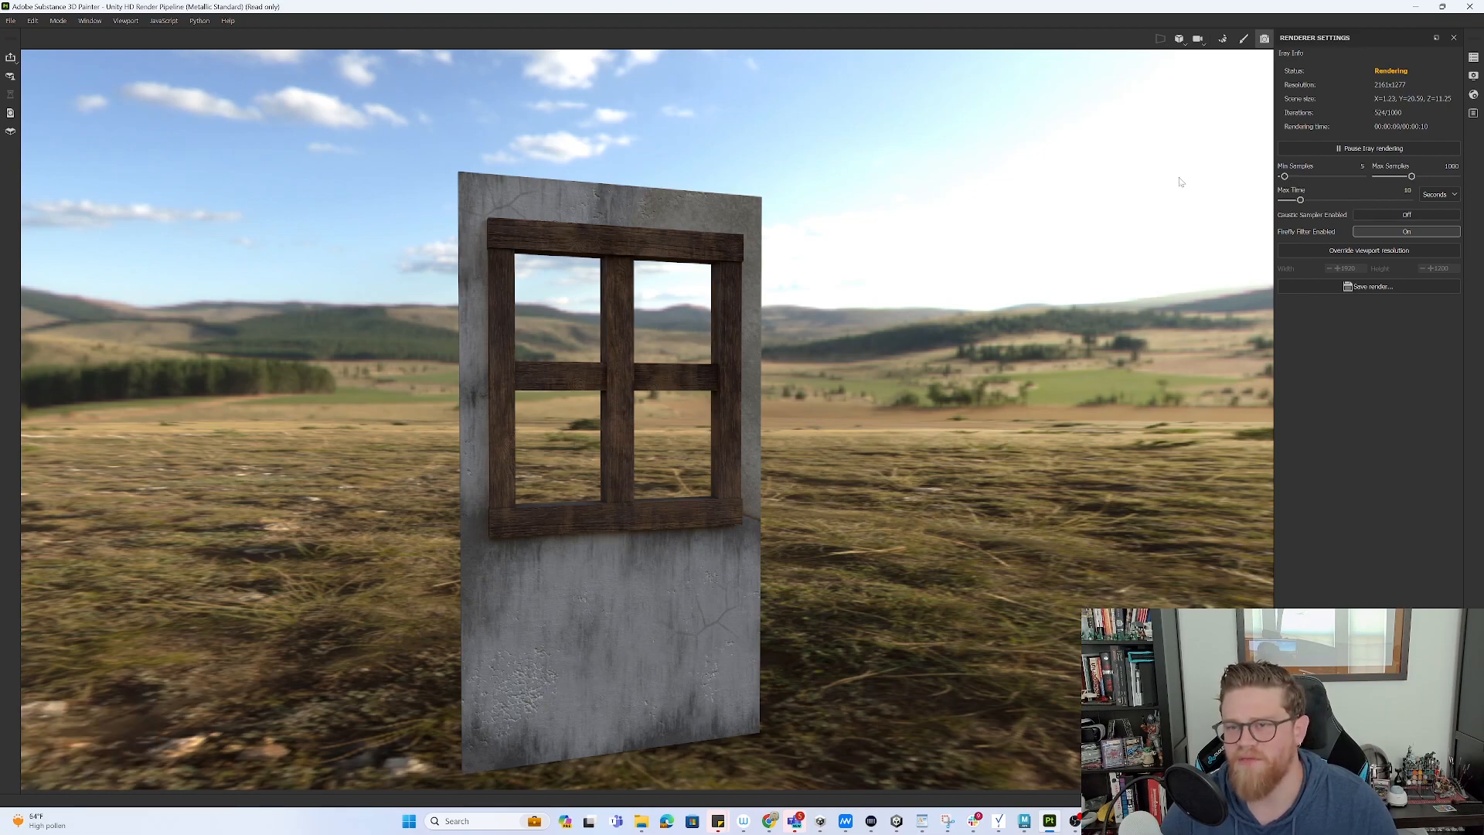
click(1243, 39)
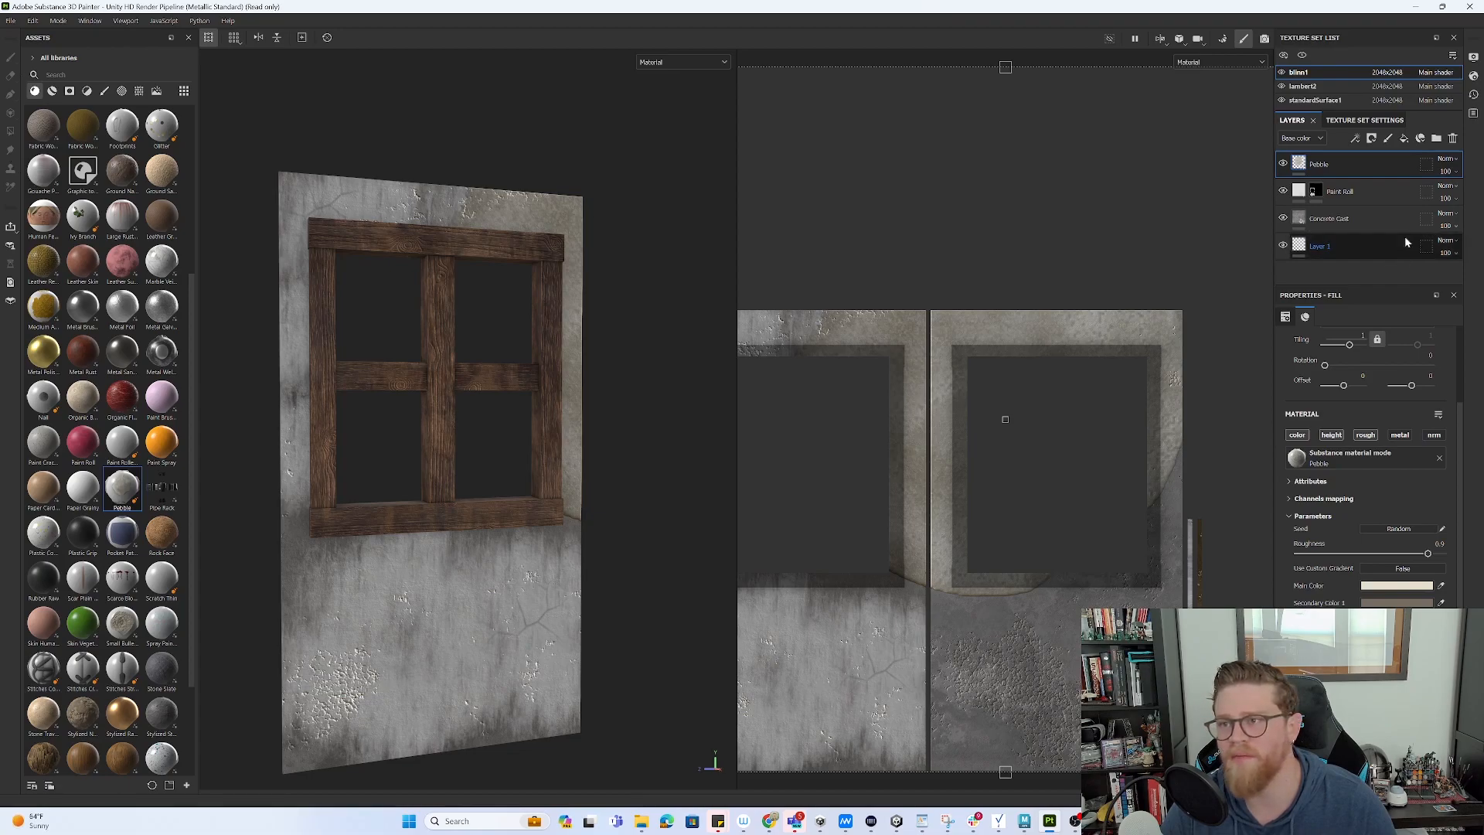
- Add Layer 2 above Pebble and brush light paint over the wall with an enlarged brush
click(1388, 139)
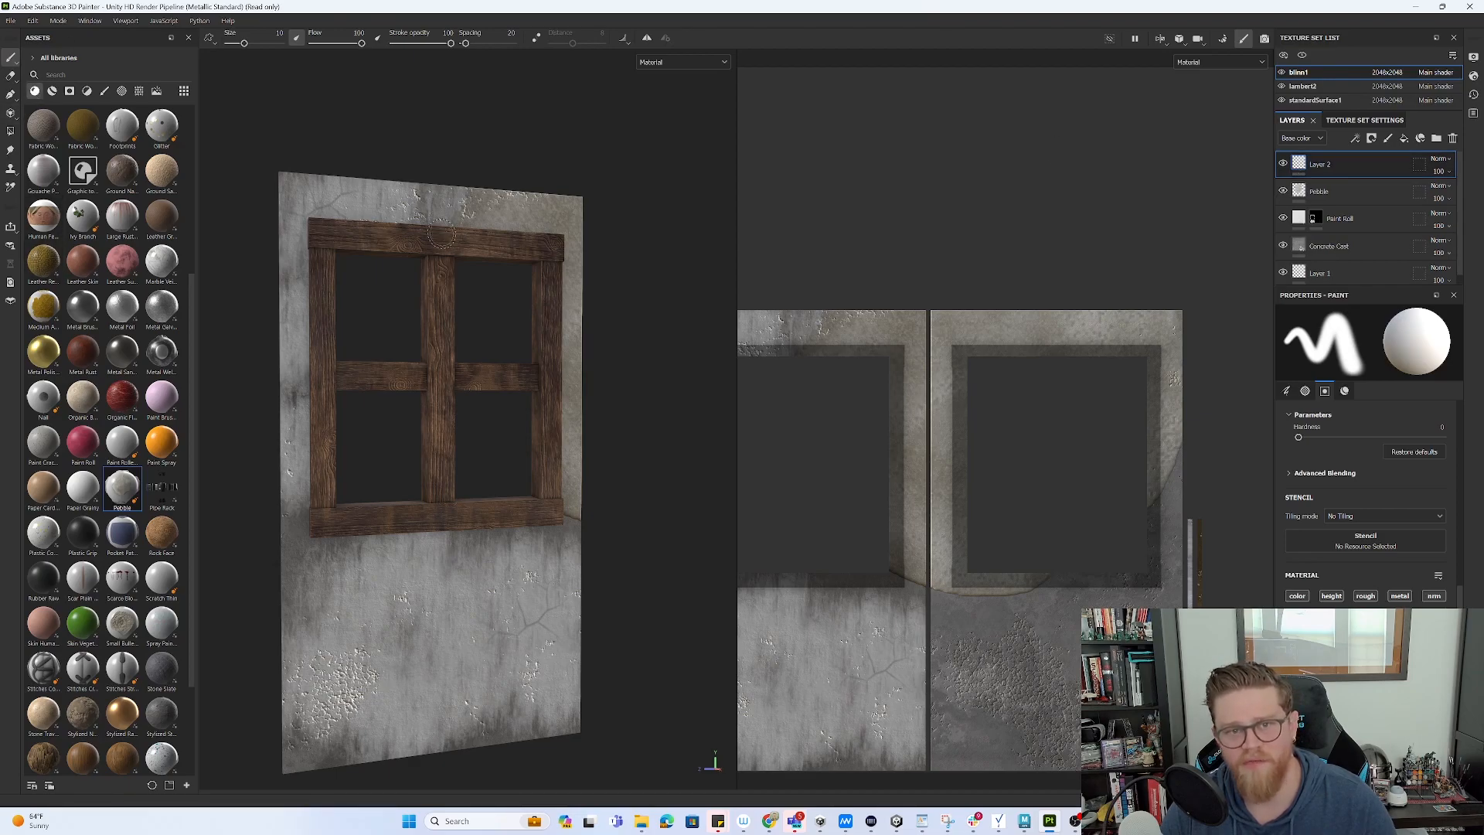
key(bracketright)
key(bracketright)
key(bracketright)
mouse_move(502, 207)
mouse_down()
mouse_move(635, 211)
mouse_move(270, 205)
mouse_move(280, 264)
mouse_move(602, 371)
mouse_move(353, 550)
mouse_move(309, 680)
mouse_move(549, 742)
mouse_up()
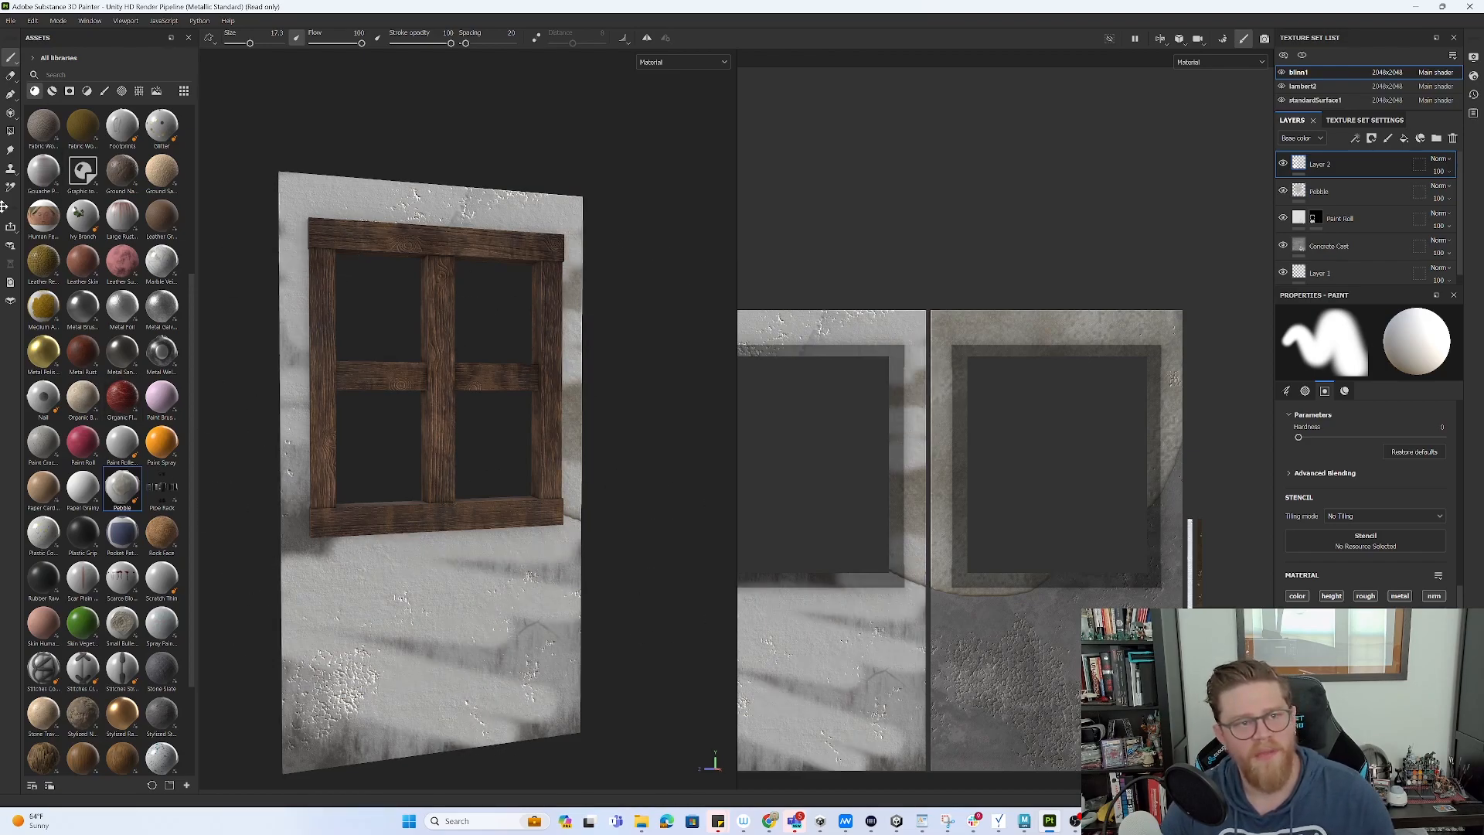
click(12, 77)
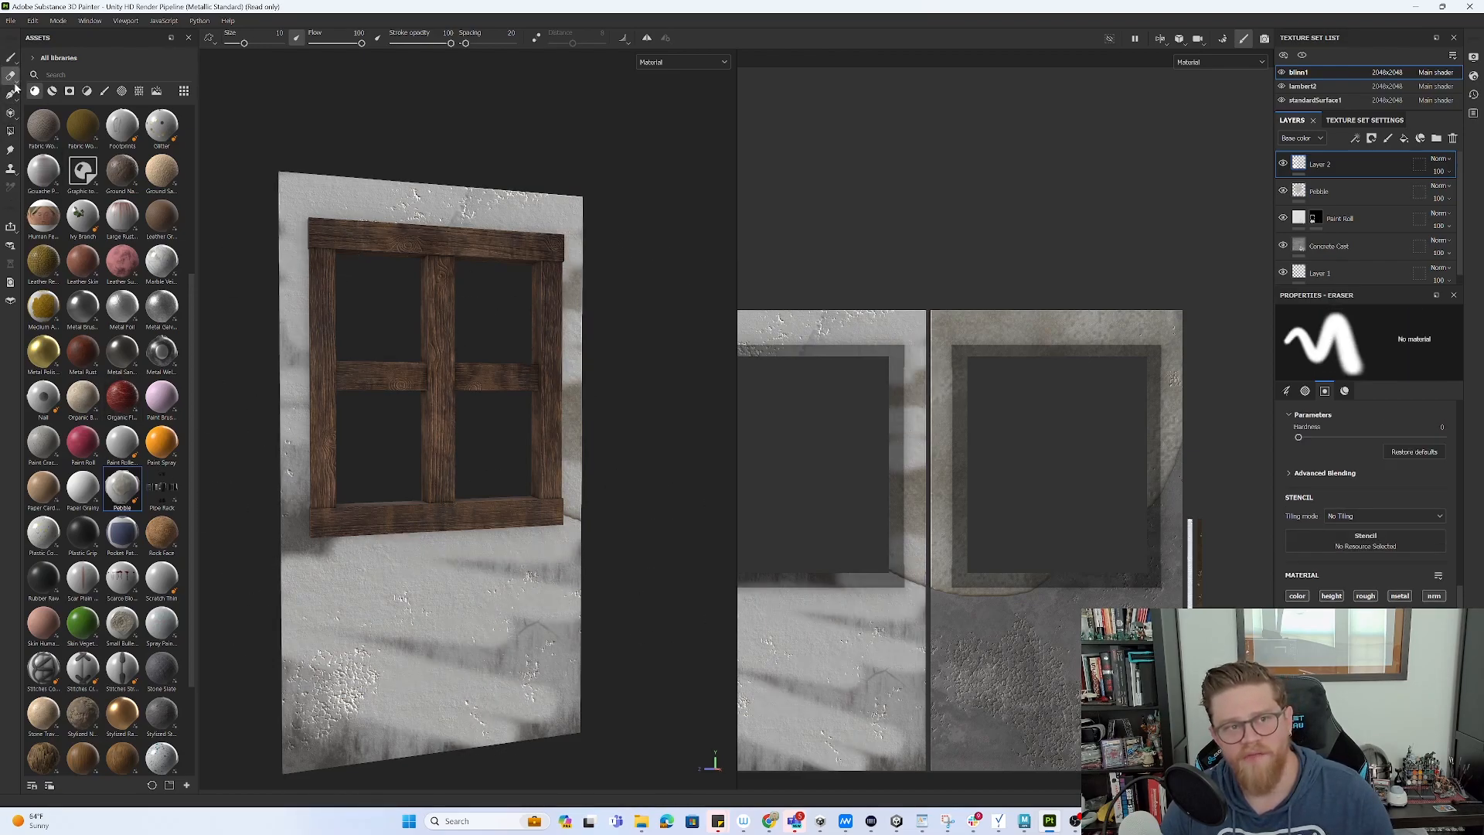
click(11, 133)
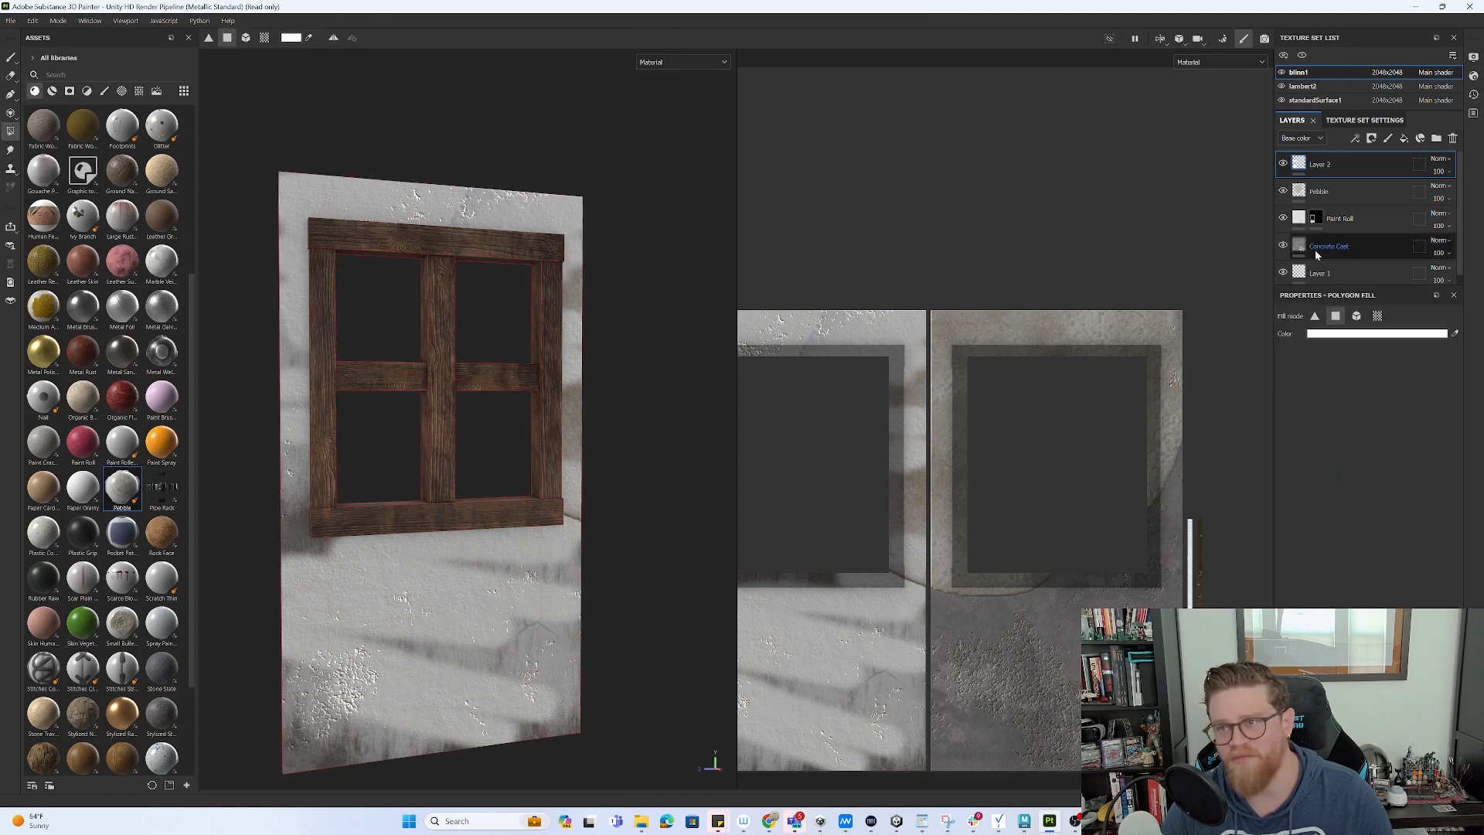
- Give Layer 2 a black mask and polygon-fill the wall strips above, left and right of the window
right_click(1318, 162)
click(1362, 182)
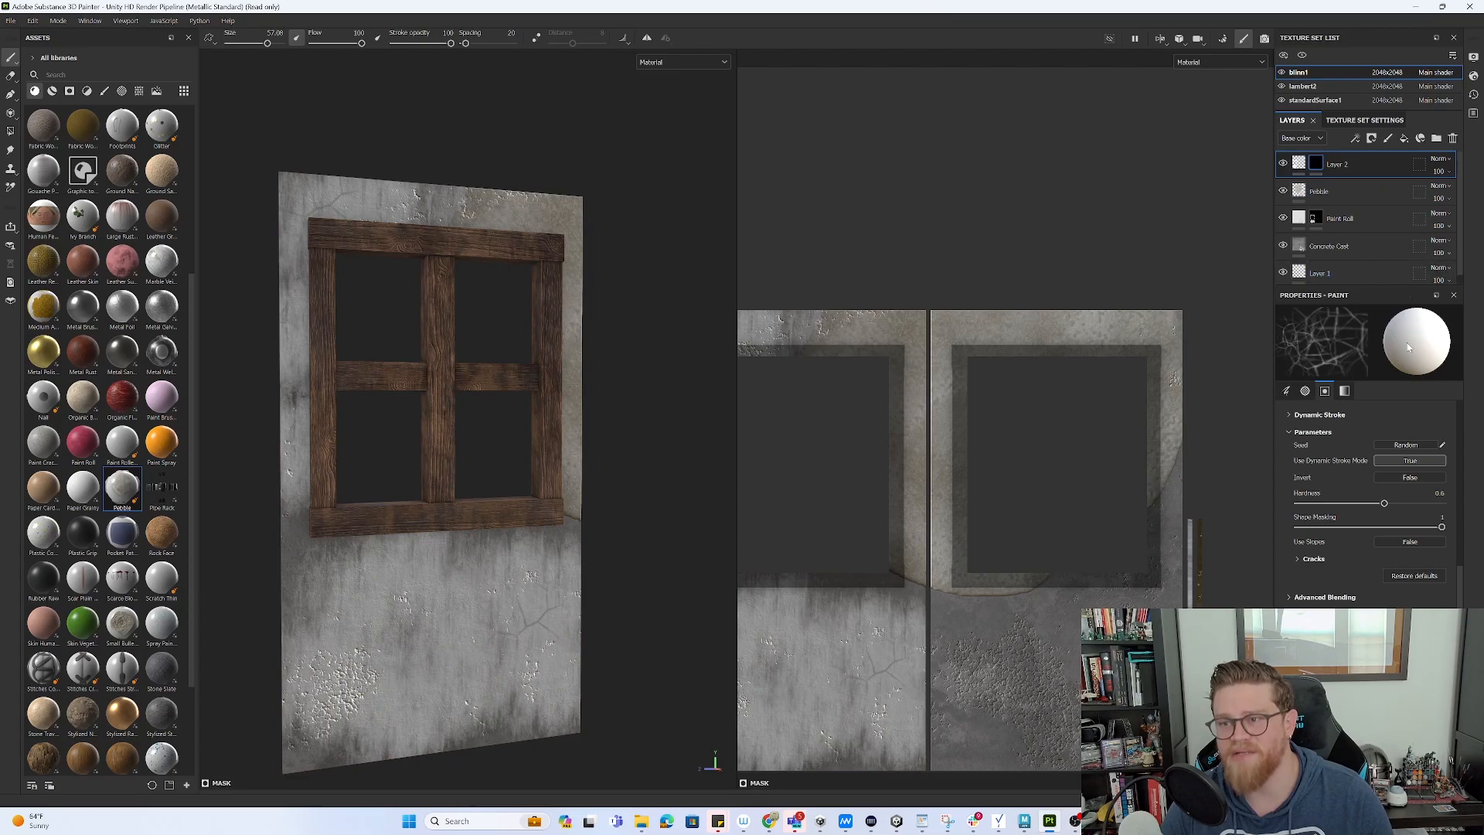
click(11, 132)
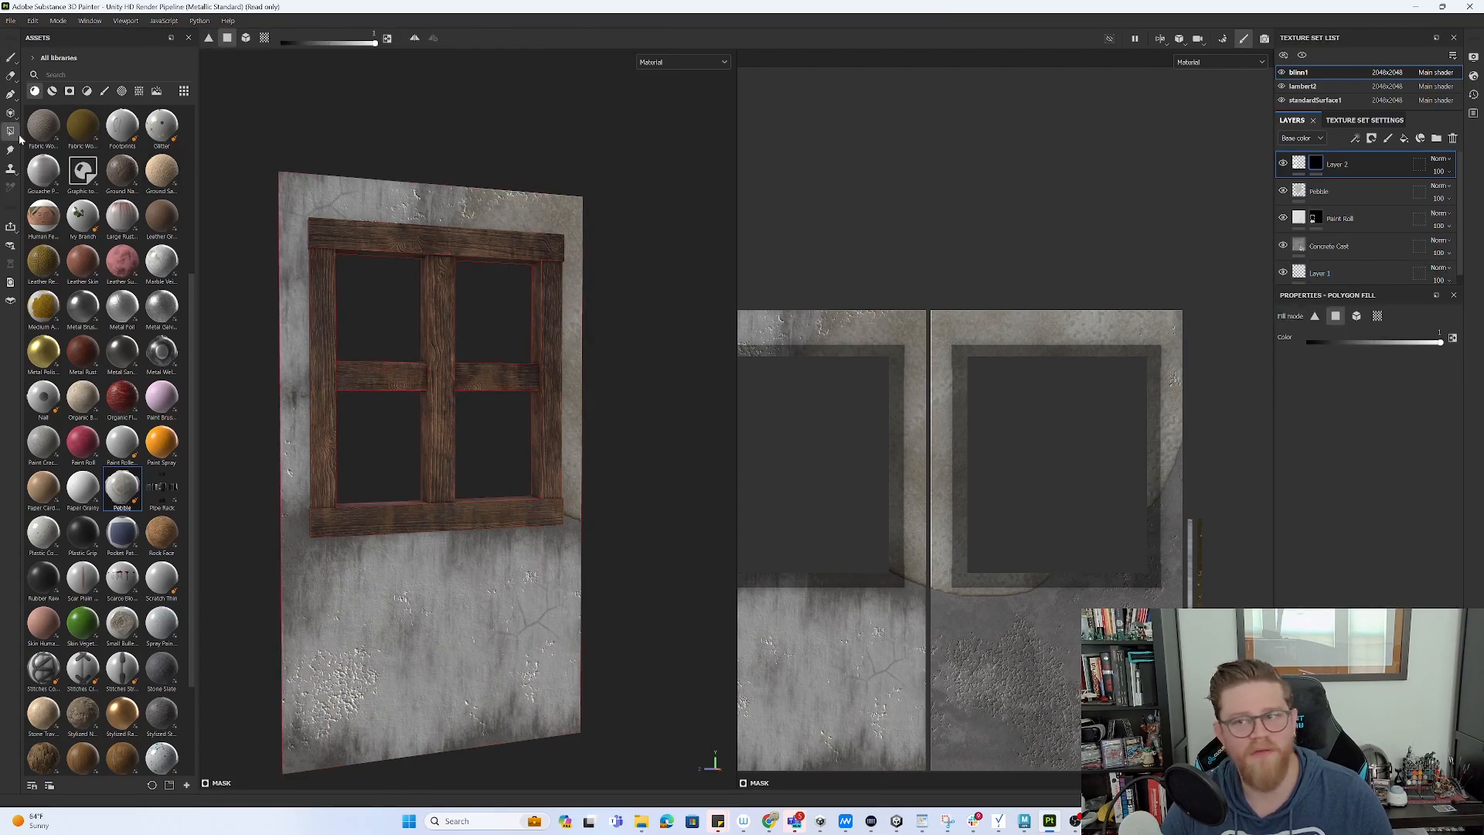
click(529, 221)
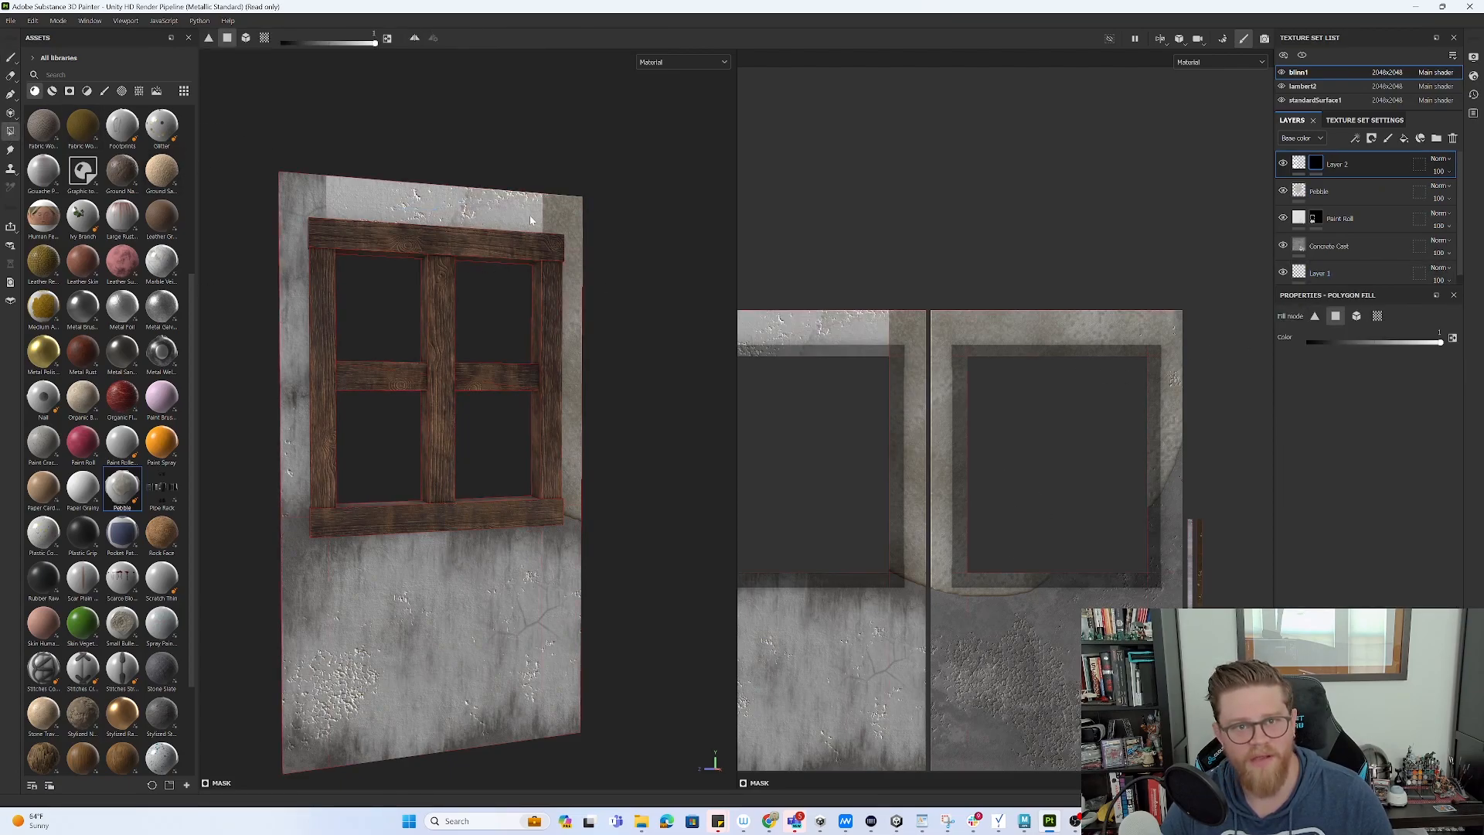
click(561, 219)
click(315, 222)
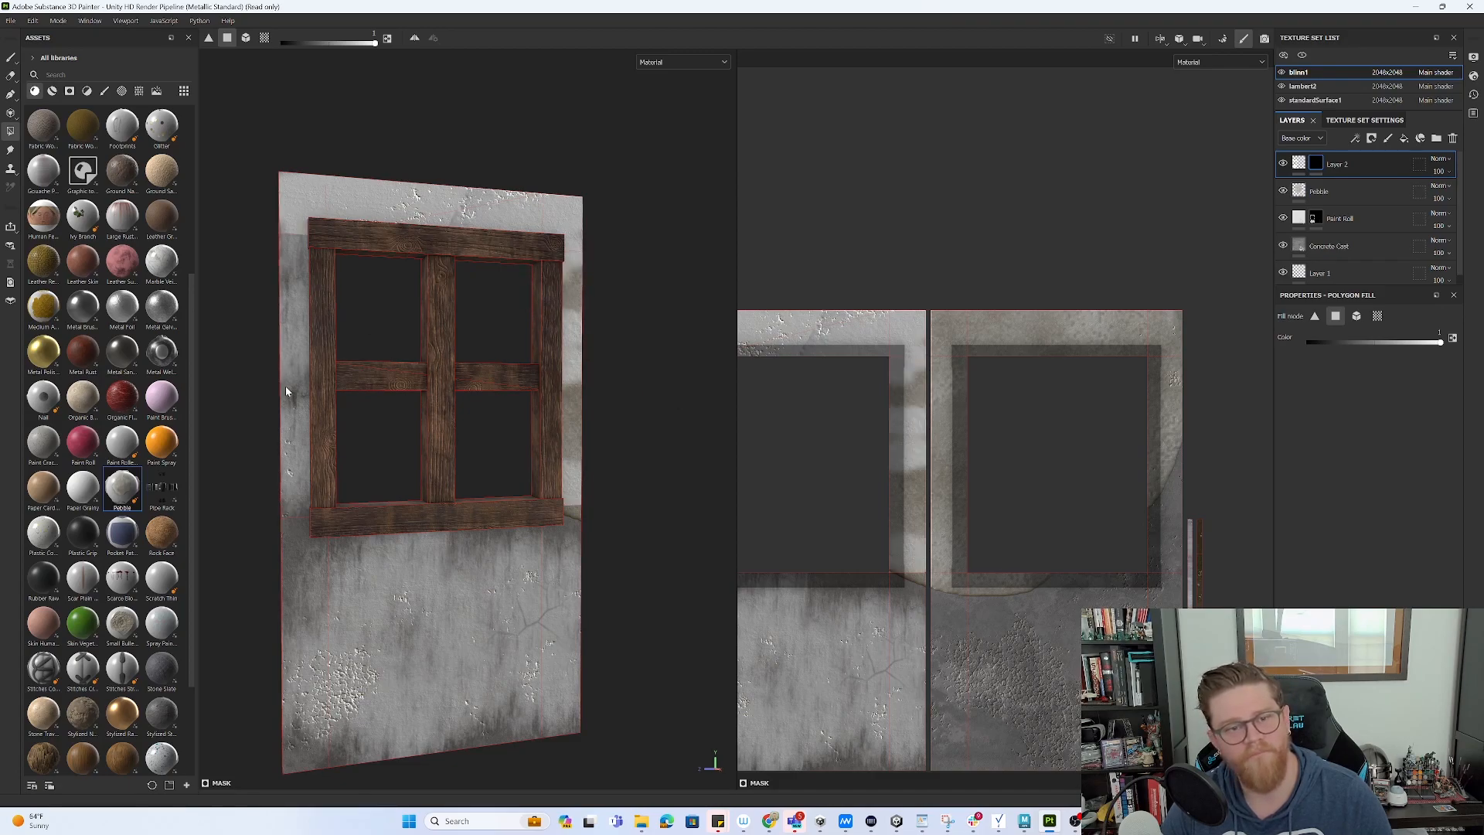
click(294, 405)
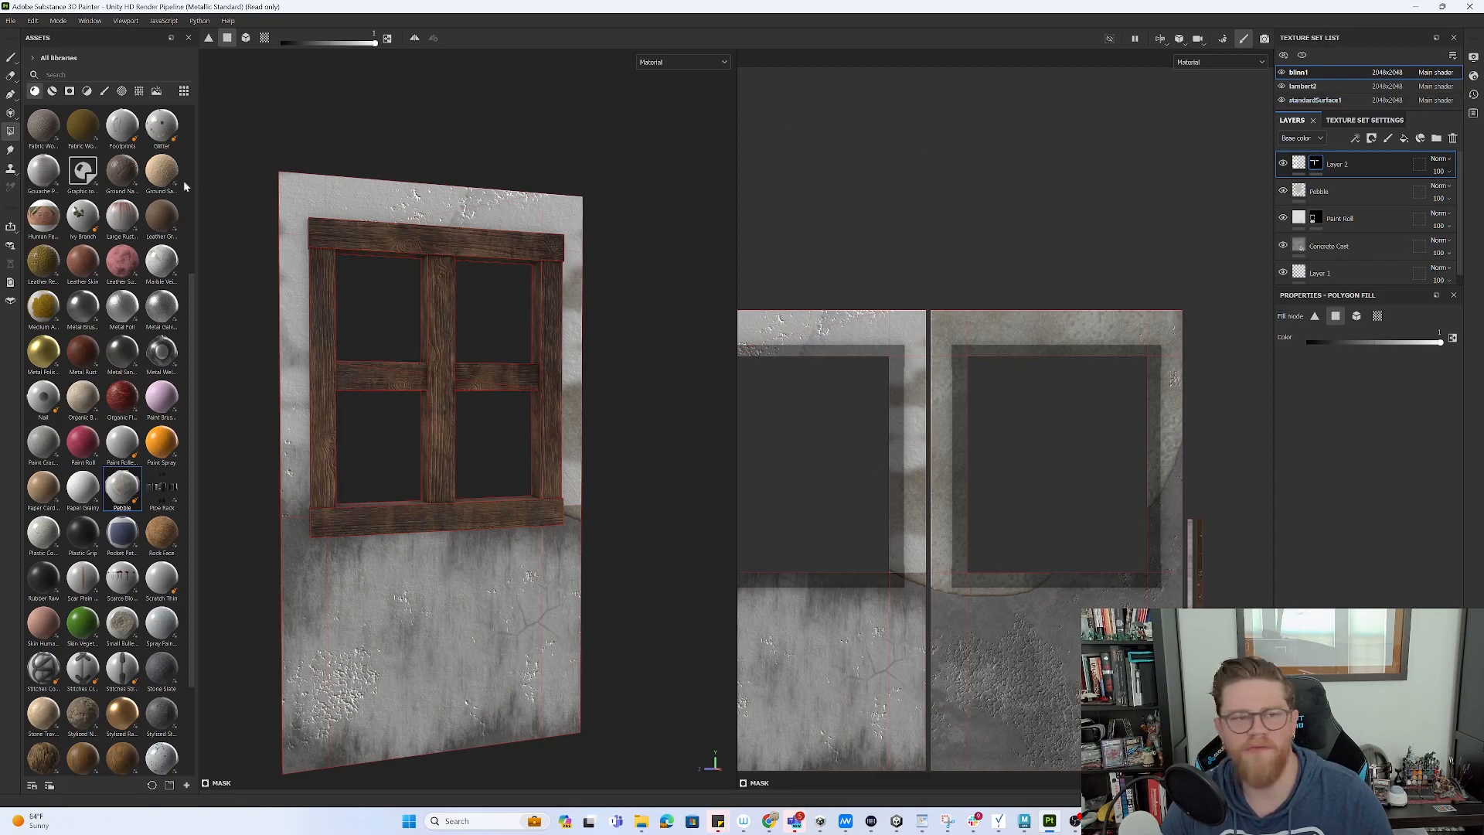
click(12, 171)
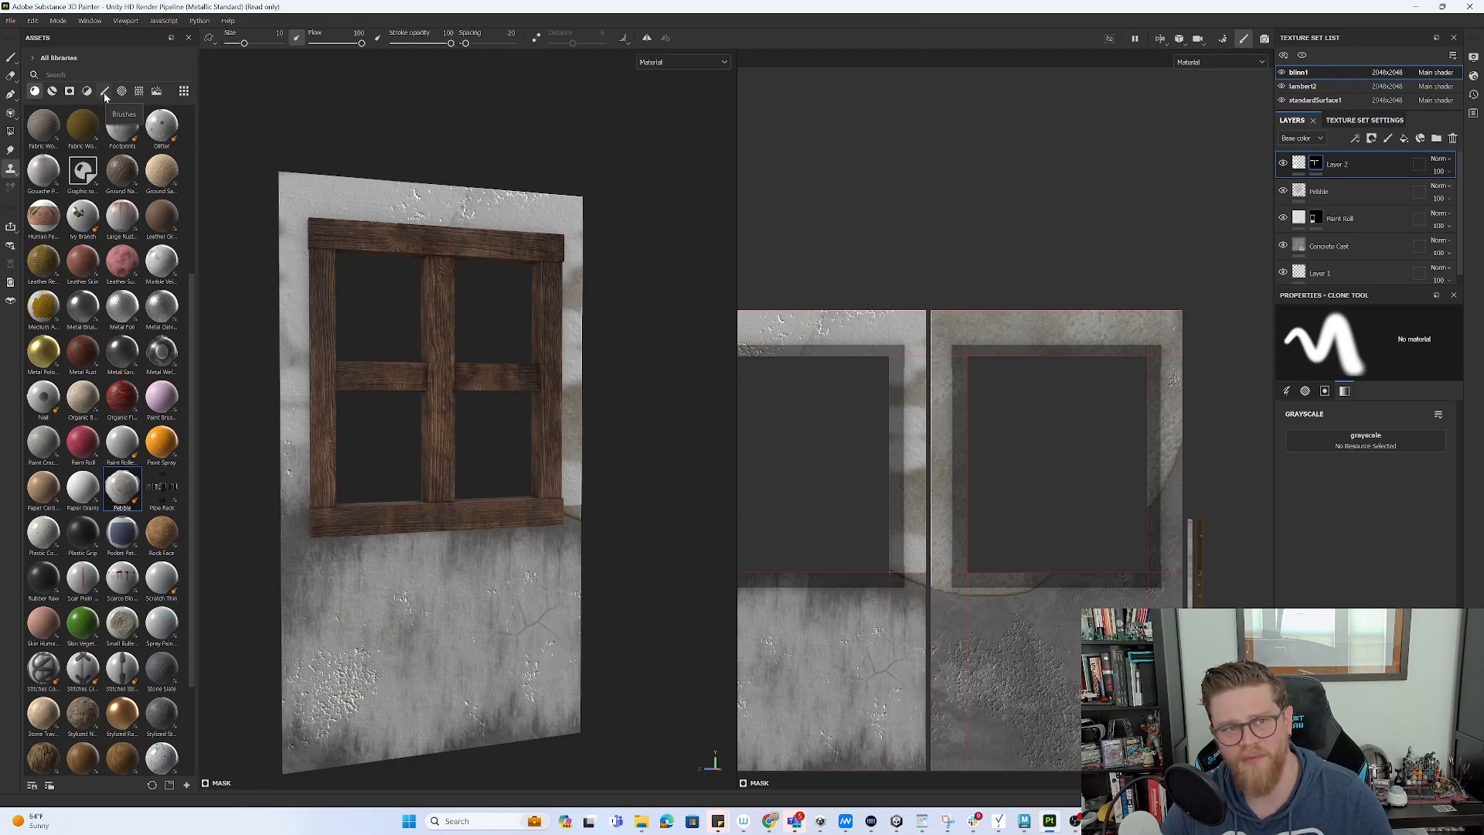
- Return to the Paint brush tool and orbit the model to a new angle
click(10, 57)
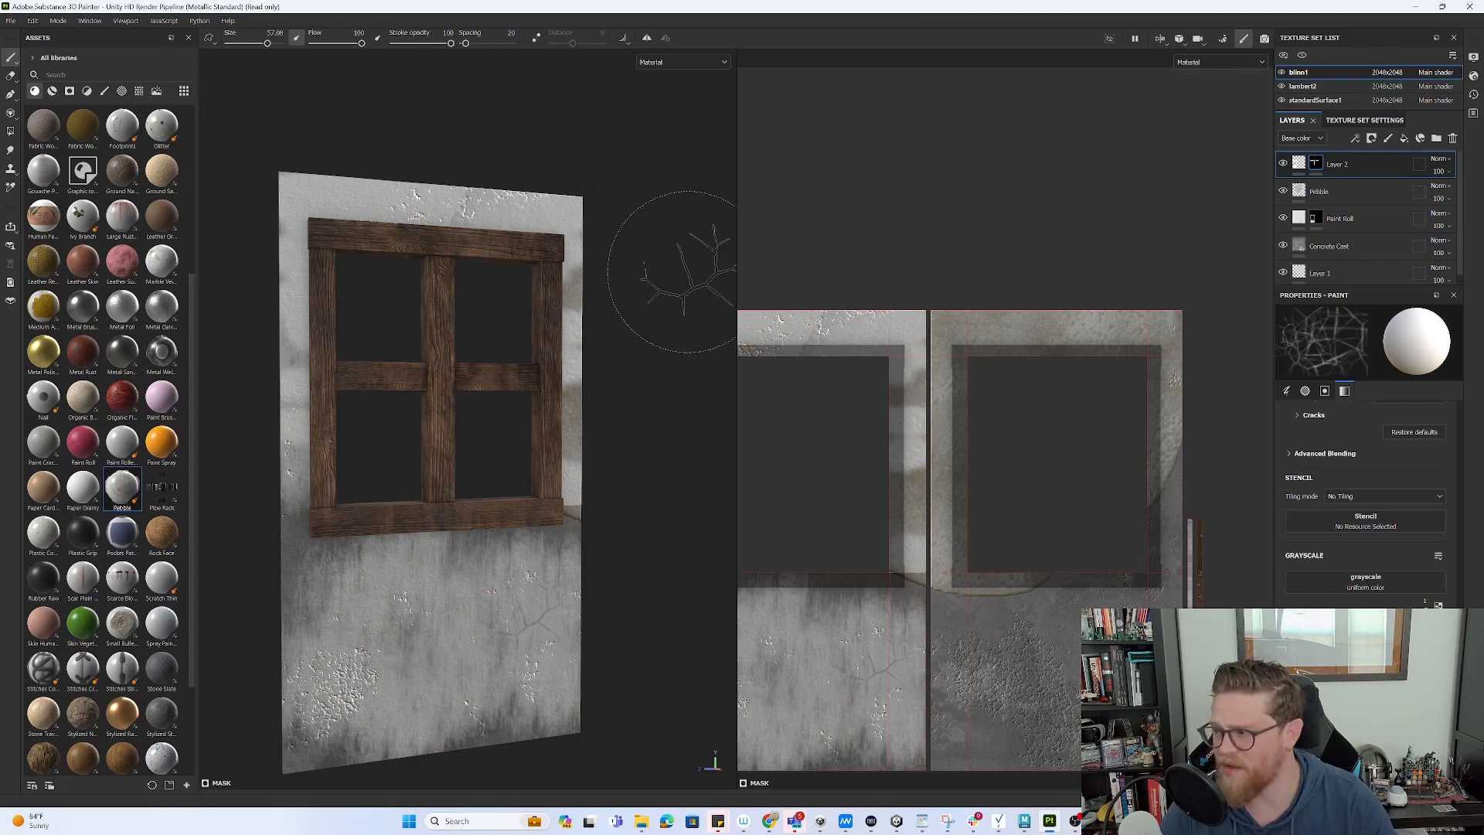
mouse_move(645, 274)
alt+mouse_down()
mouse_move(590, 271)
mouse_move(595, 289)
alt+mouse_up()
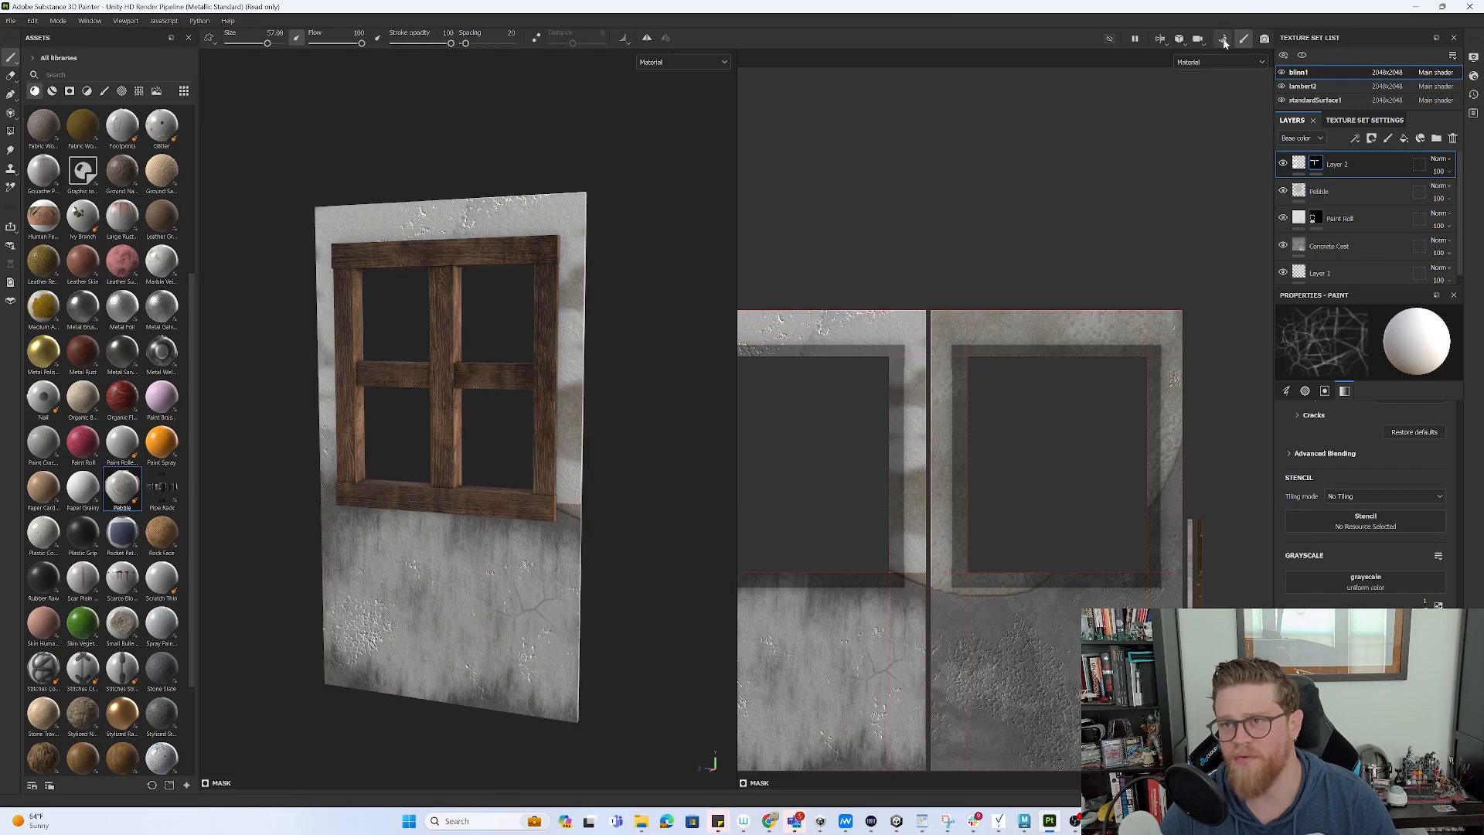
- Hide Layer 2's plaster paint and view the plain concrete wall in the Iray render
click(1264, 40)
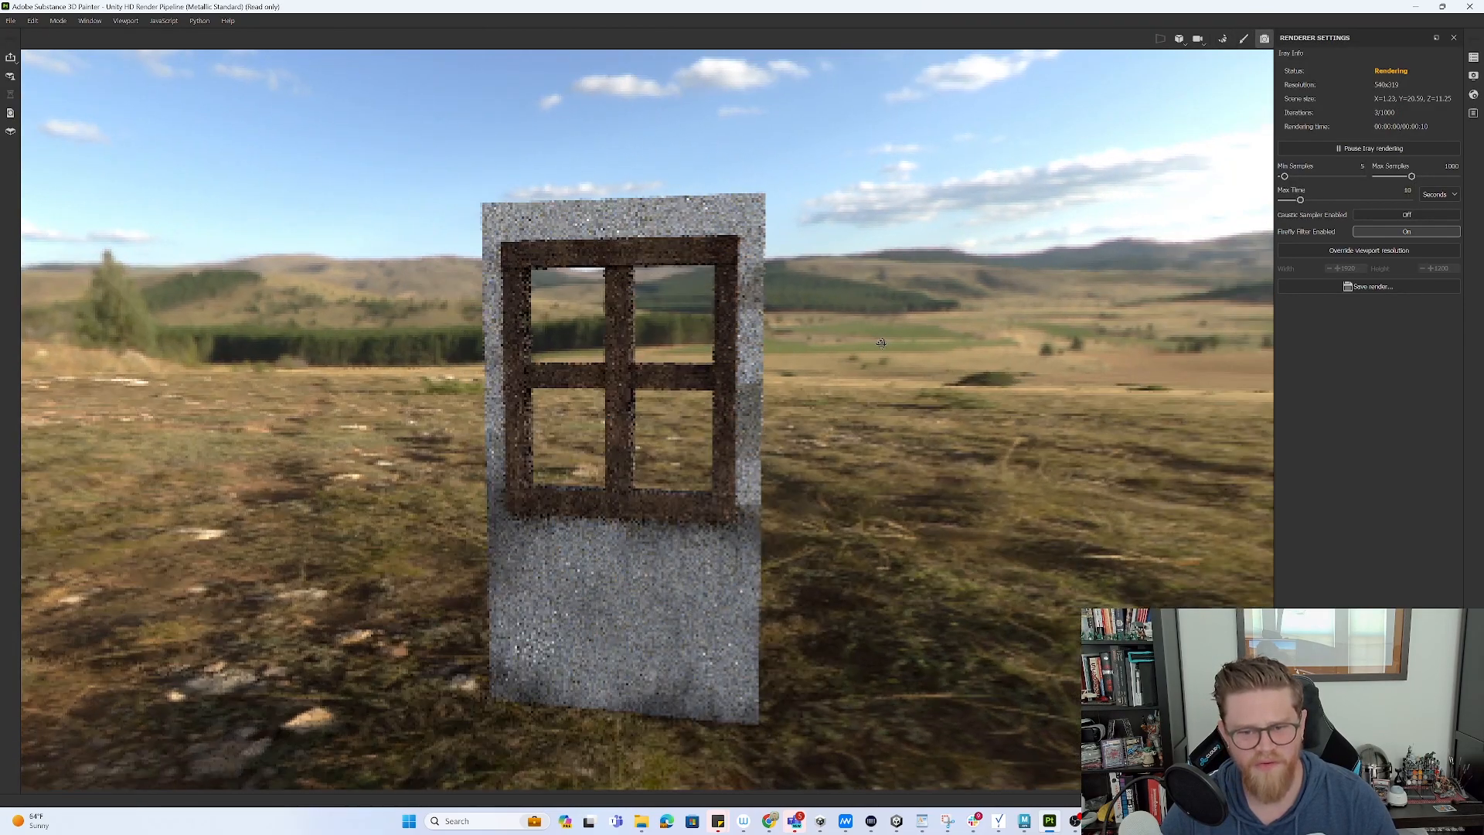
alt+drag(881, 342, 853, 410)
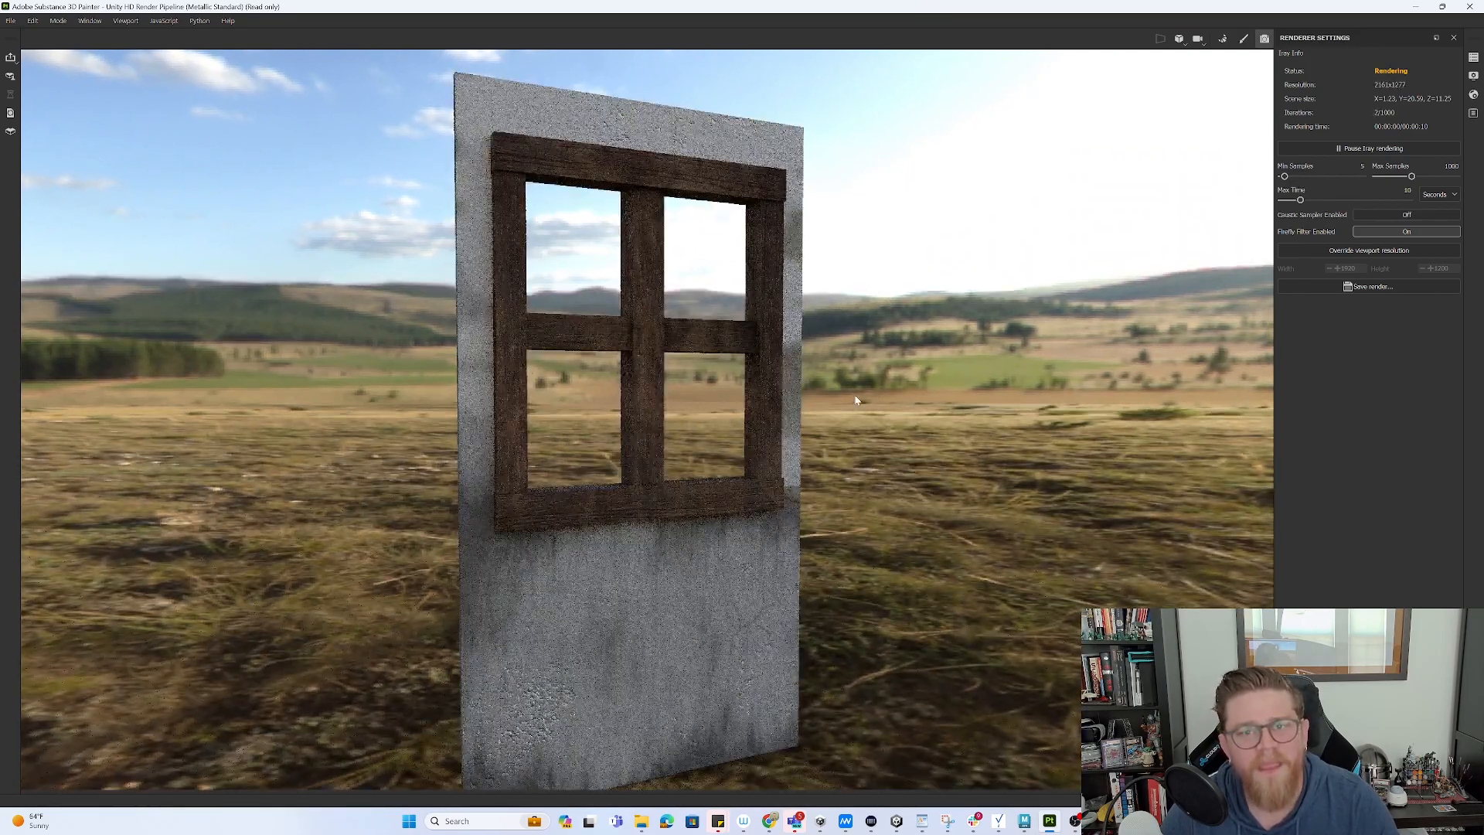
click(1245, 38)
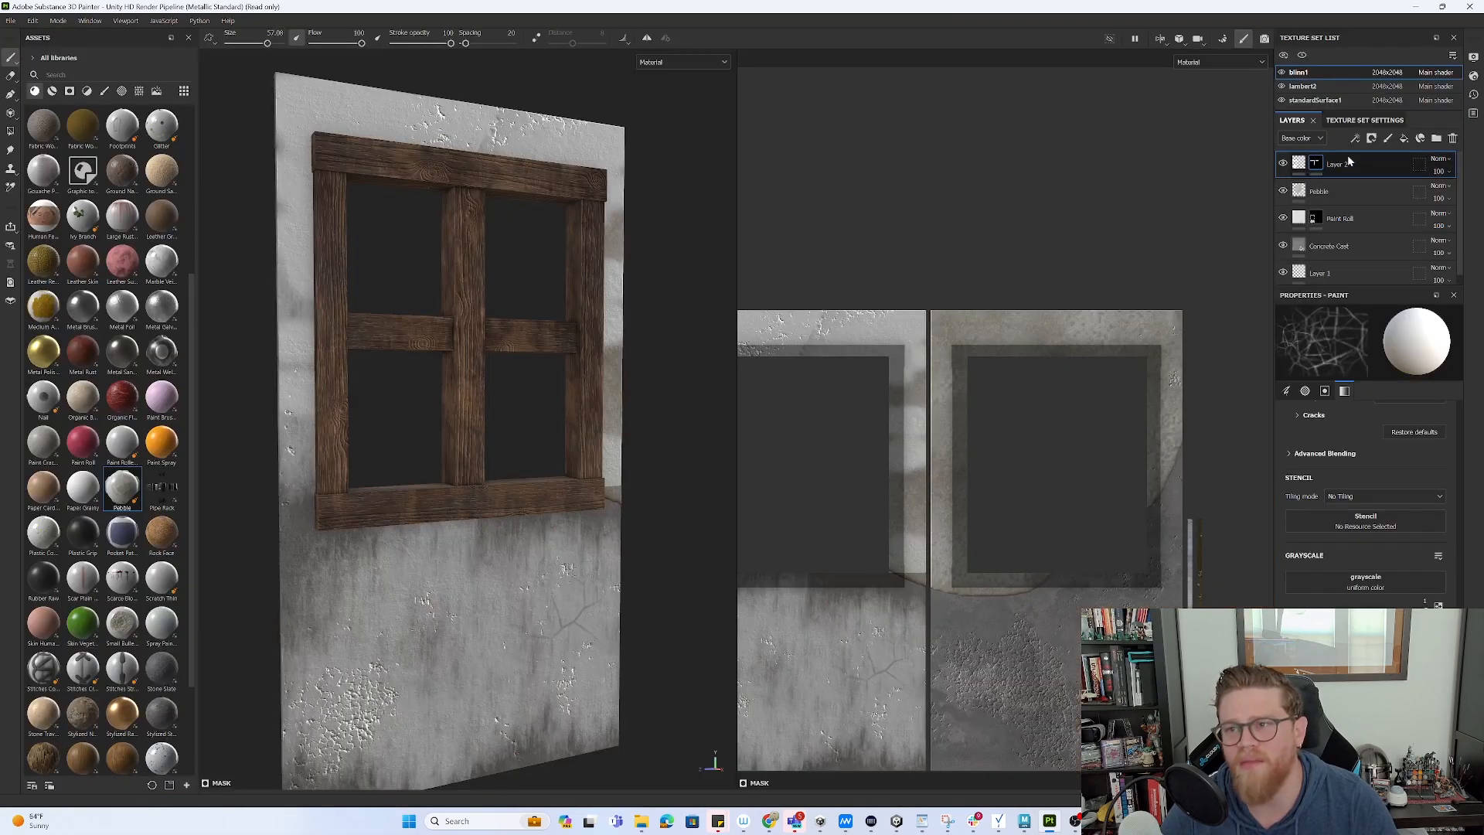
click(1283, 163)
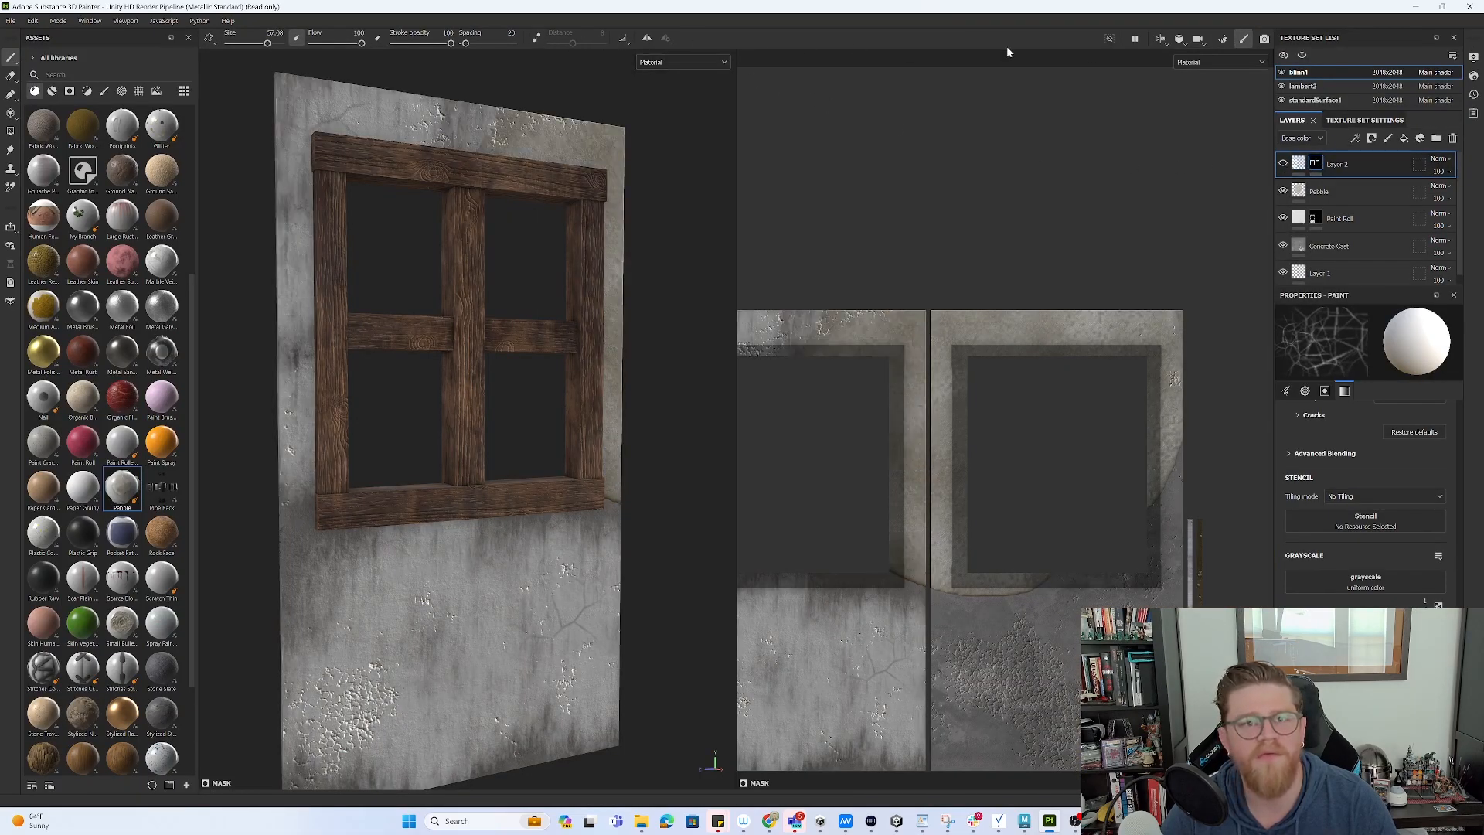
click(1221, 38)
click(1453, 38)
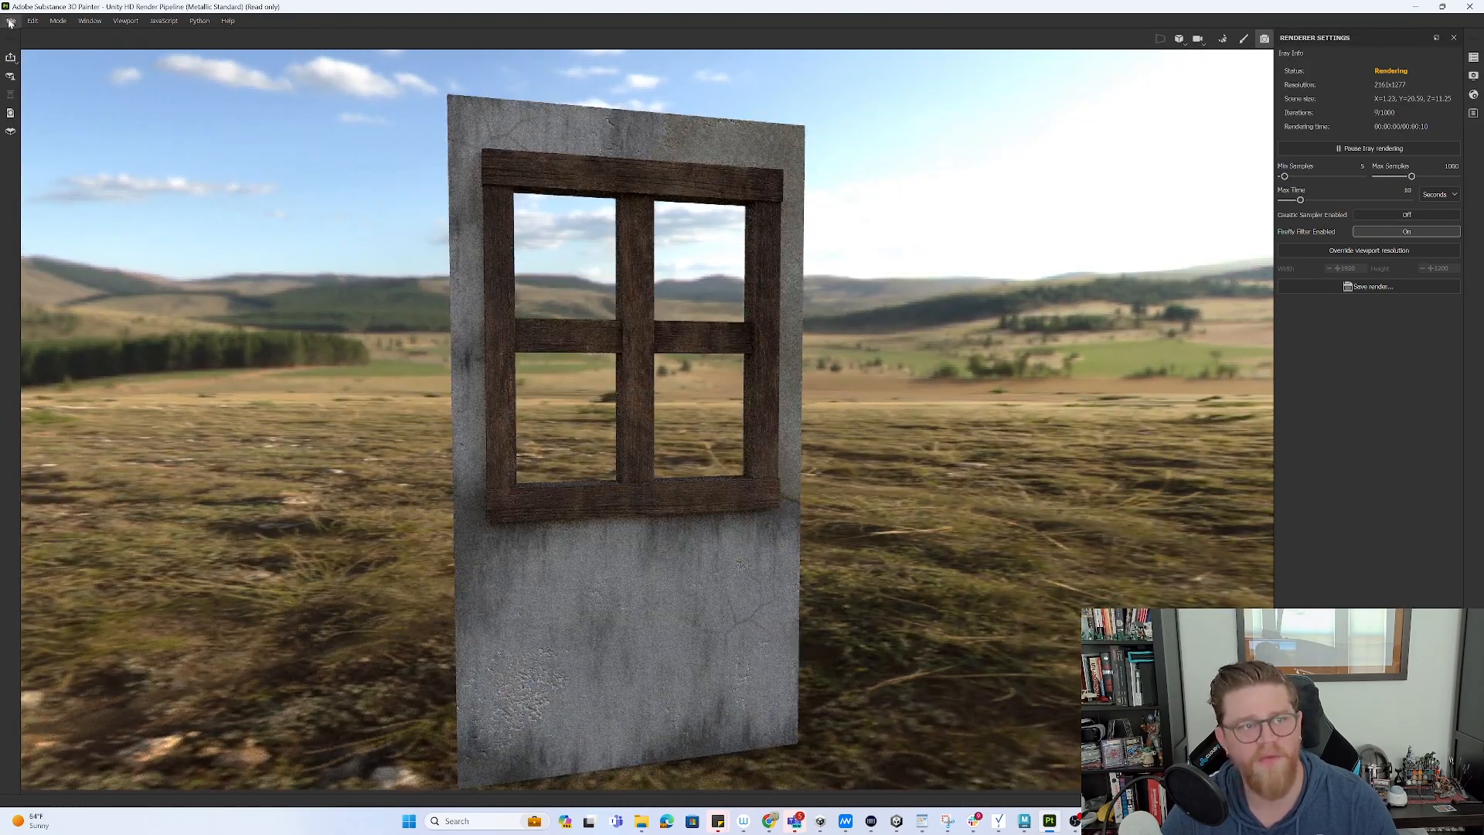
click(11, 21)
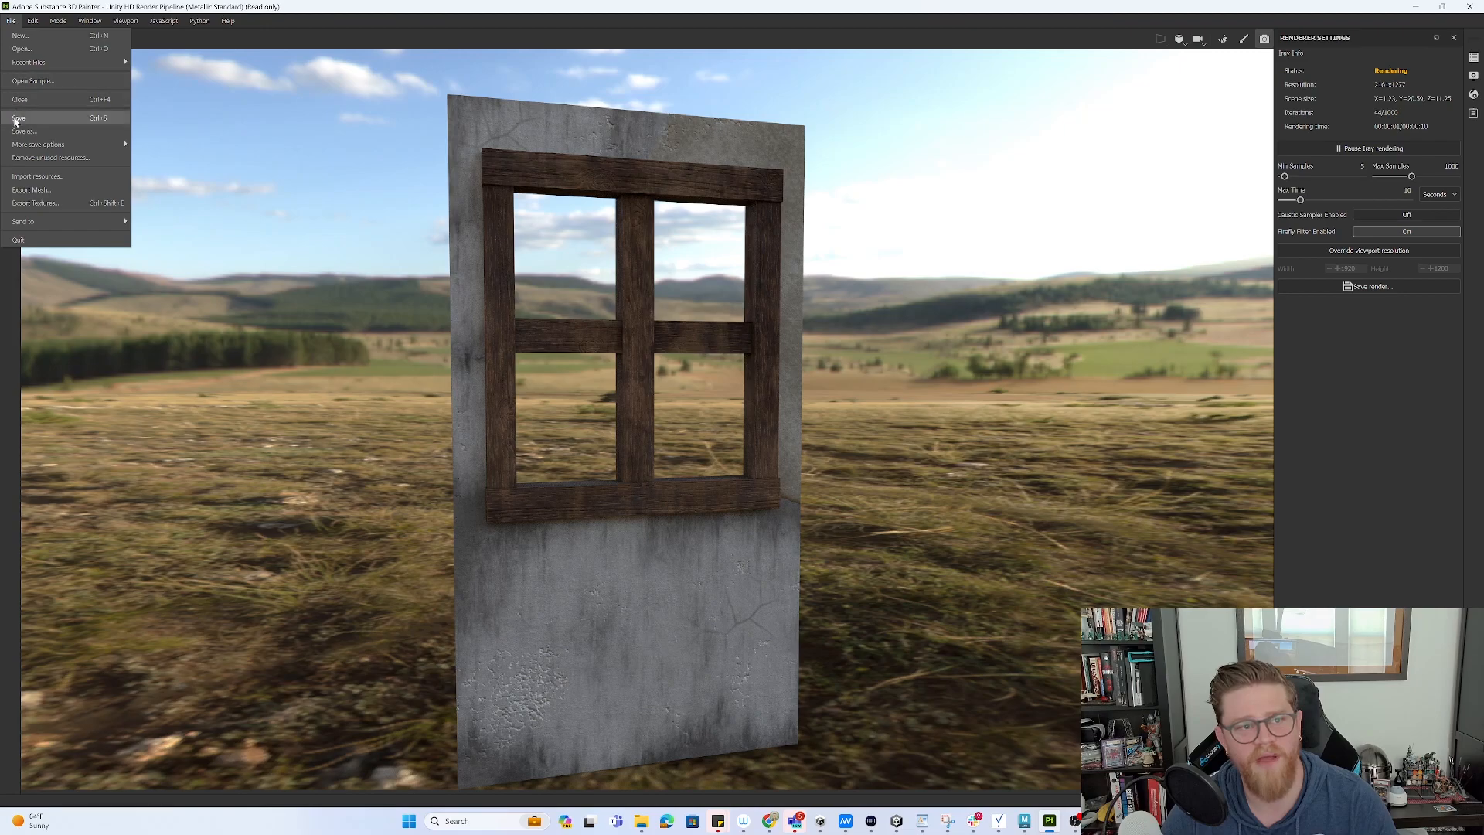
- Choose the Arnold (AiStandard) output template in the texture export settings
click(66, 202)
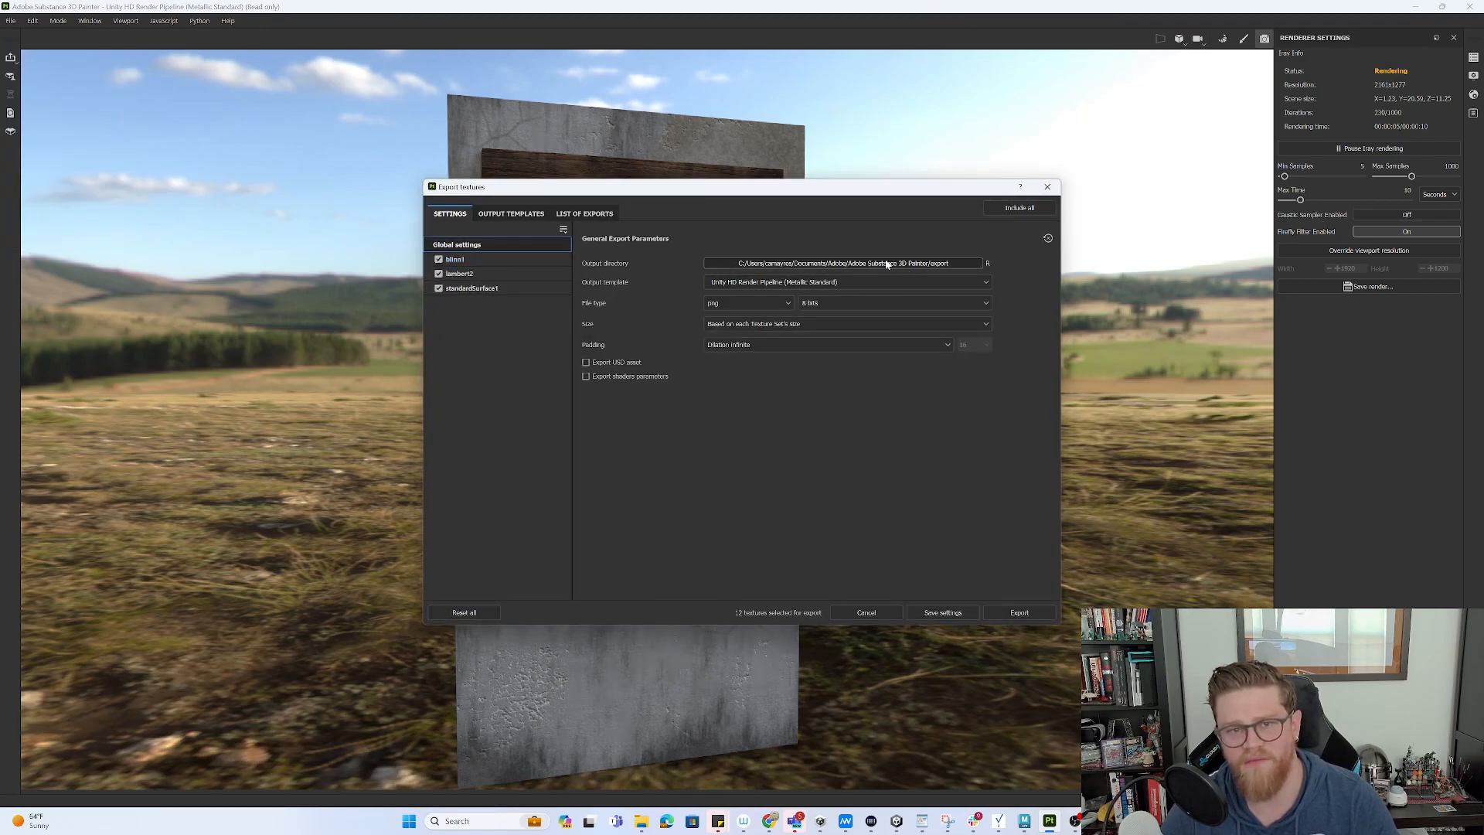
click(511, 213)
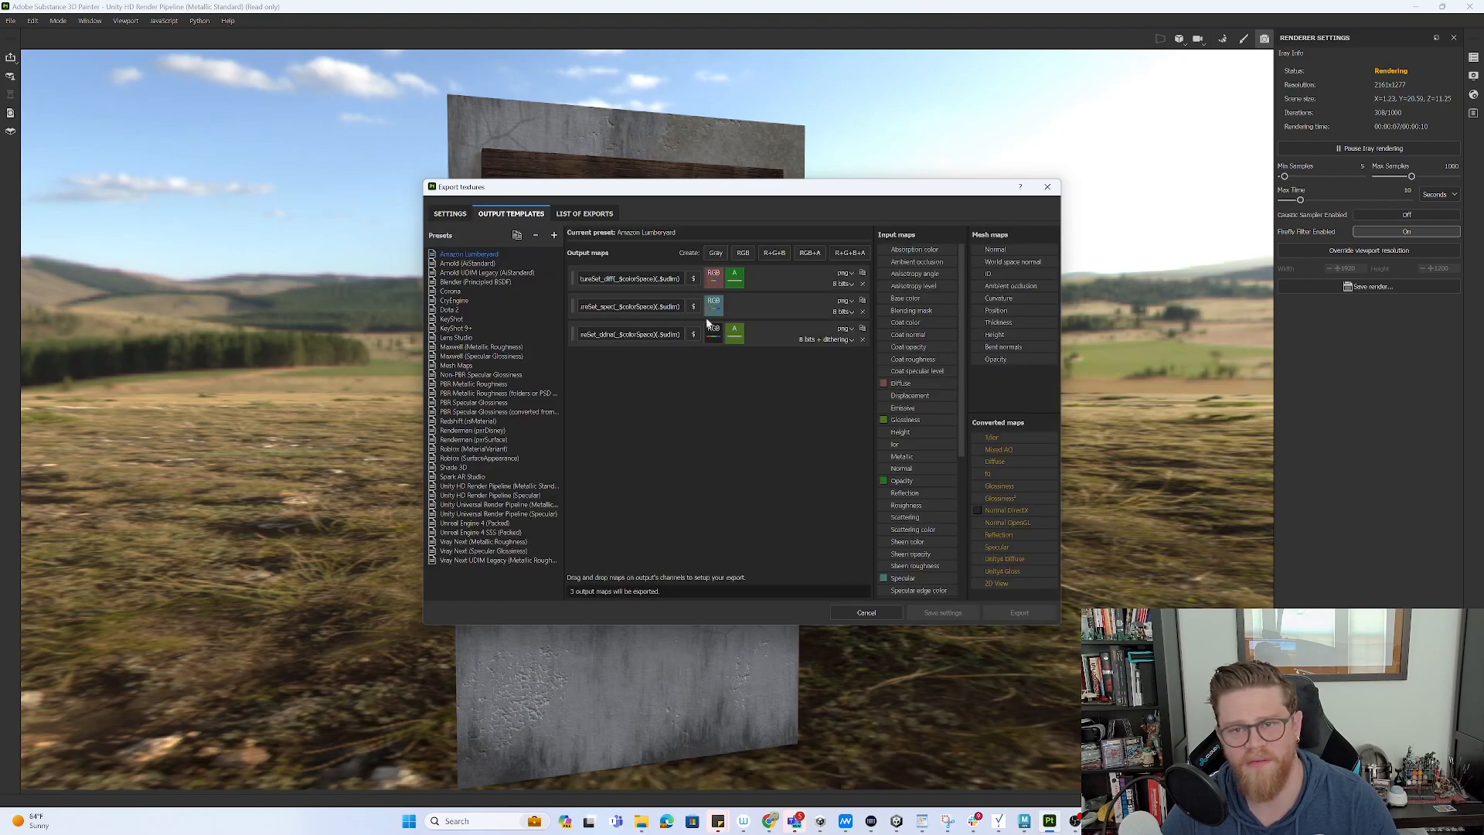
click(467, 264)
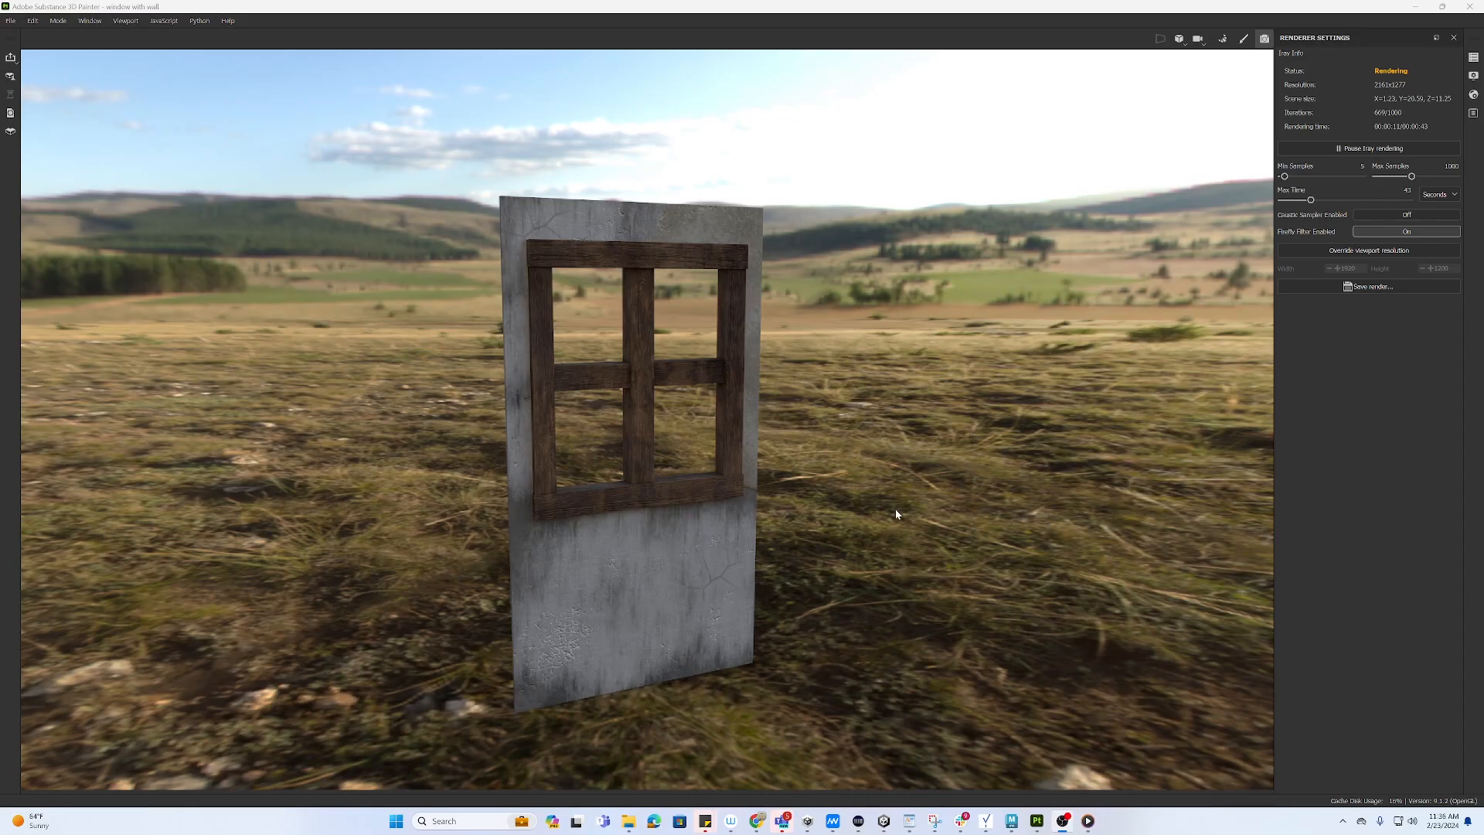
alt+drag(895, 513, 842, 481)
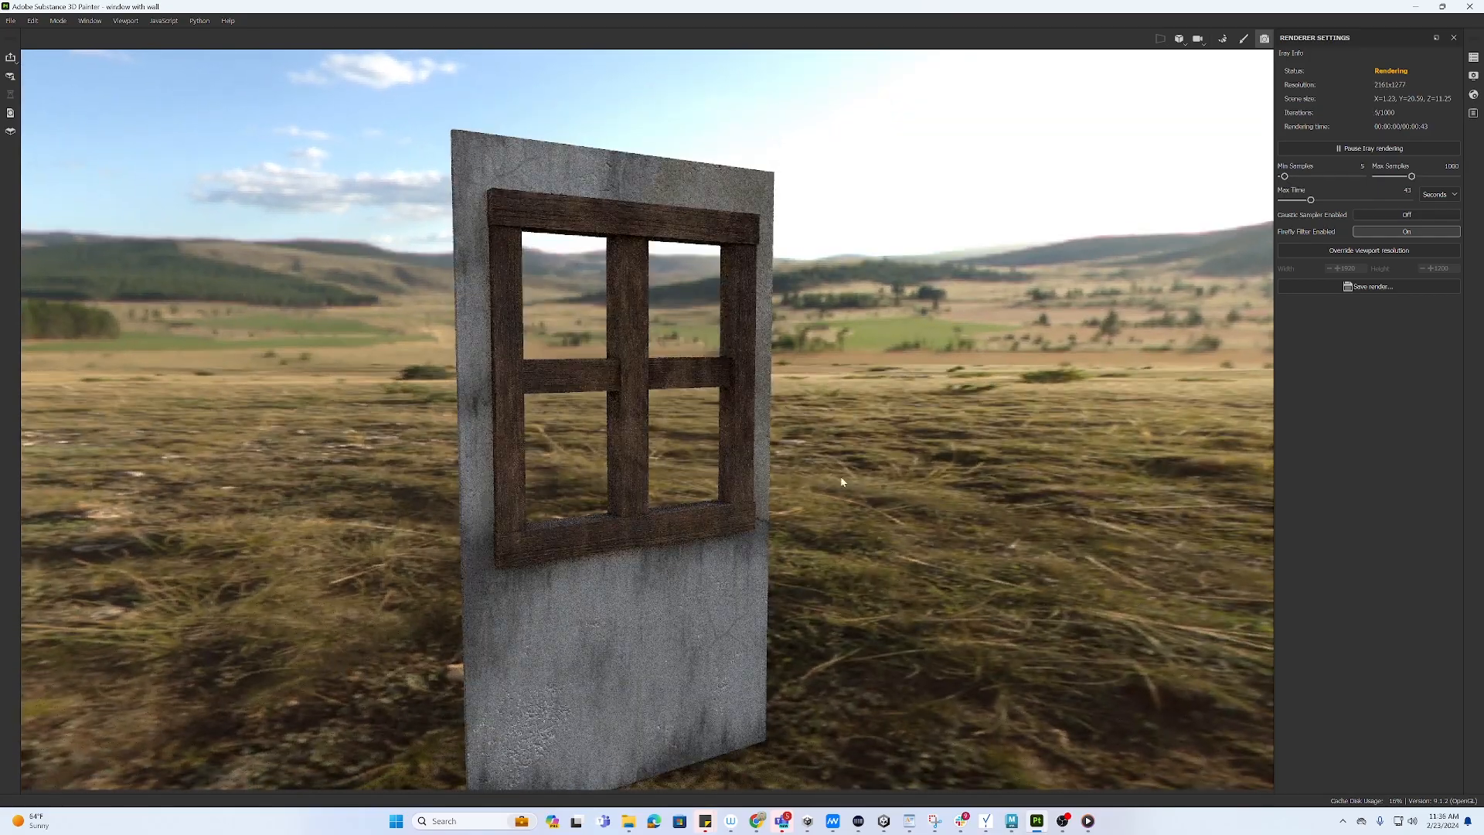
alt+right_drag(716, 501, 1379, 777)
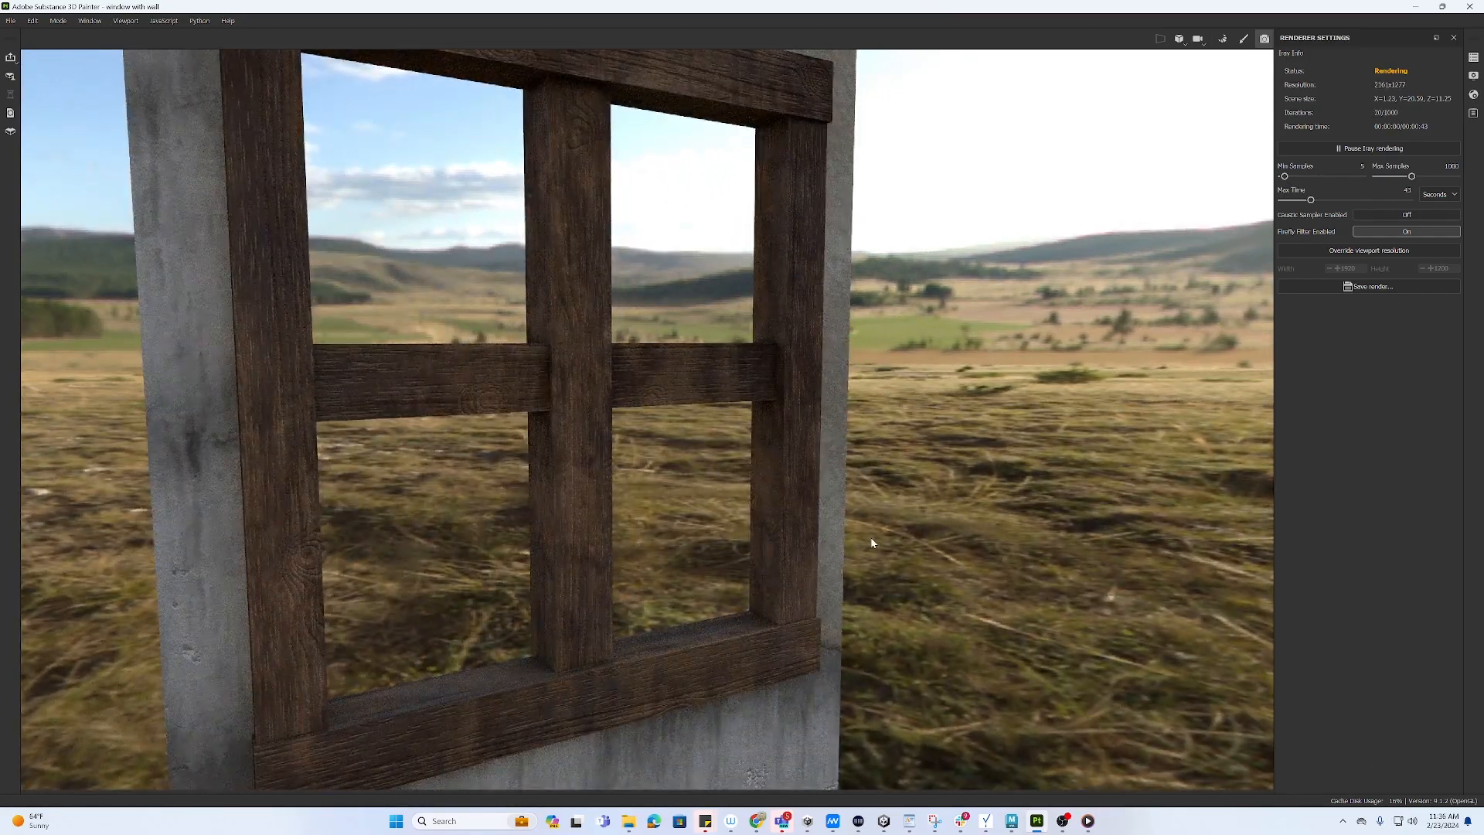
alt+drag(872, 543, 767, 353)
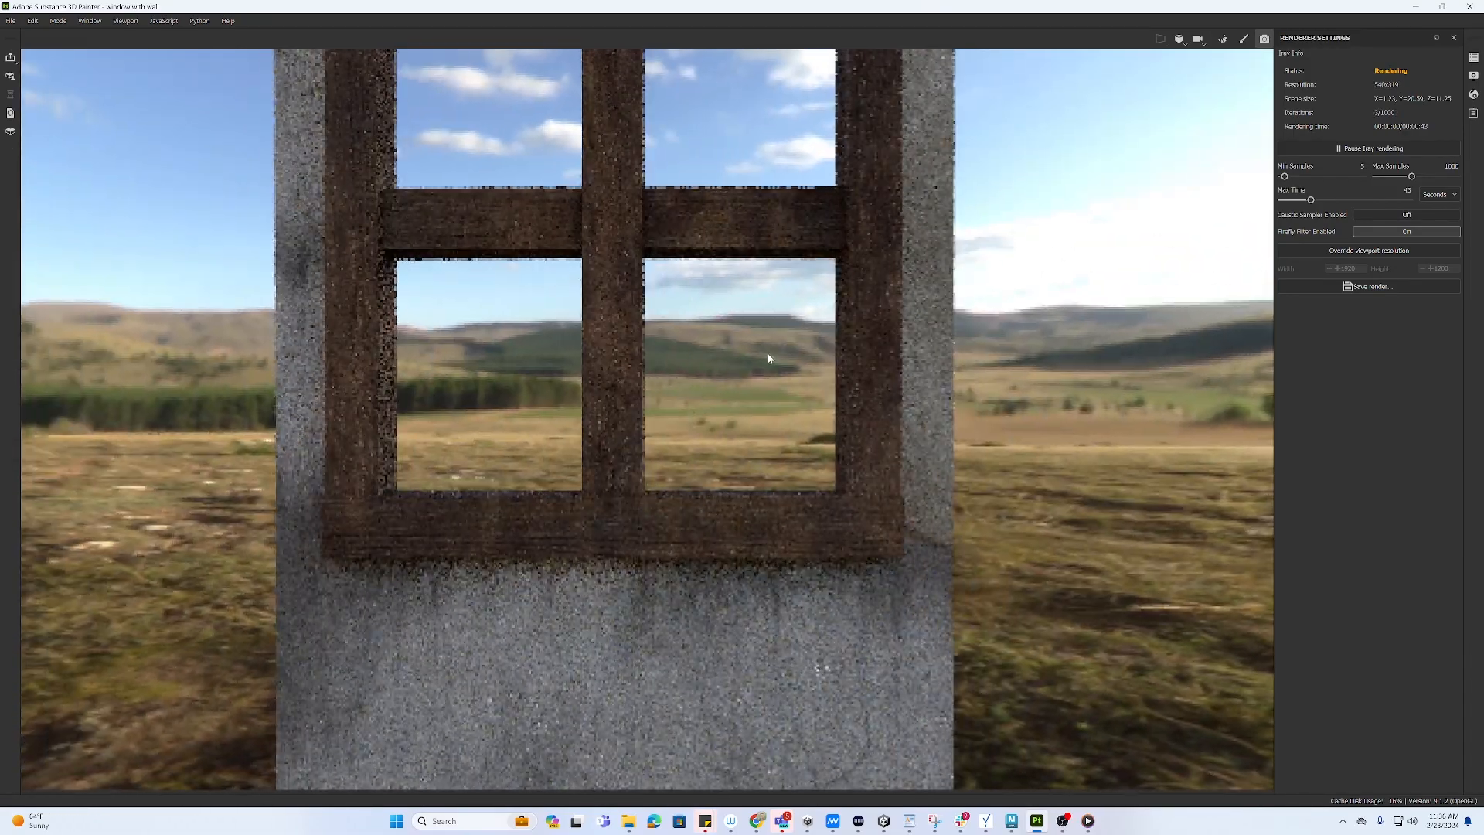
alt+middle_drag(1003, 576, 936, 231)
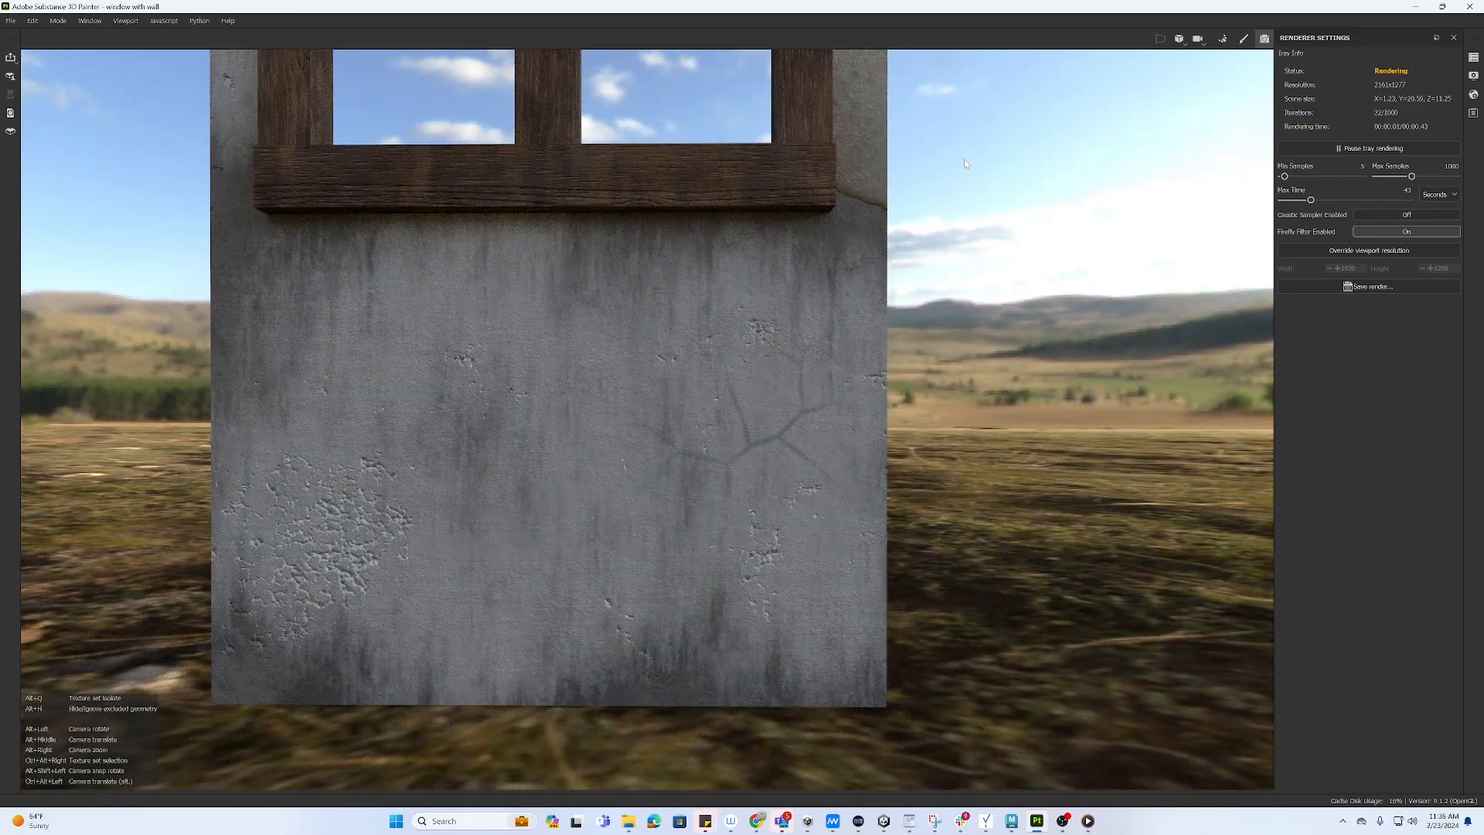